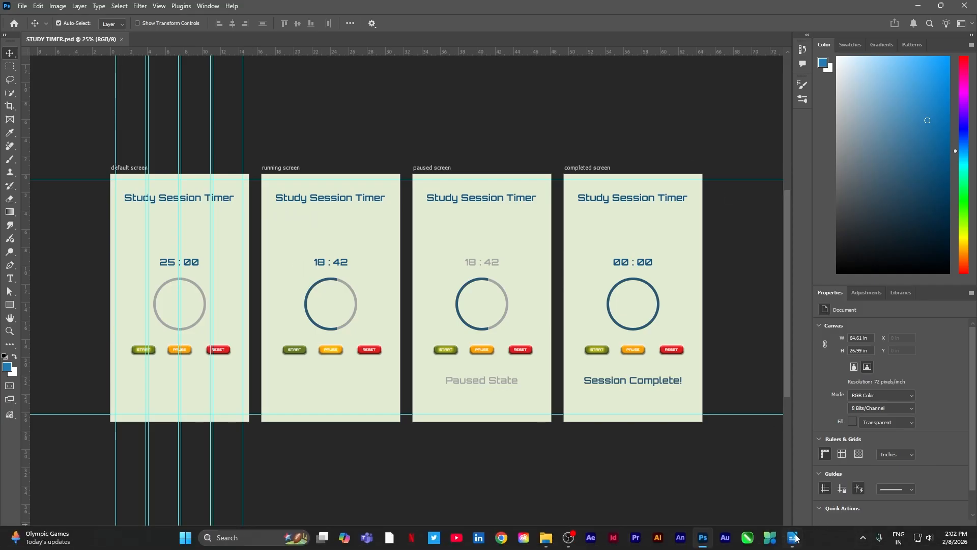
Switch to the LibreOffice Writer document and replace "Photoshop" in the STEP 1 heading with the spelling suggestion "Photo shop".
click(794, 539)
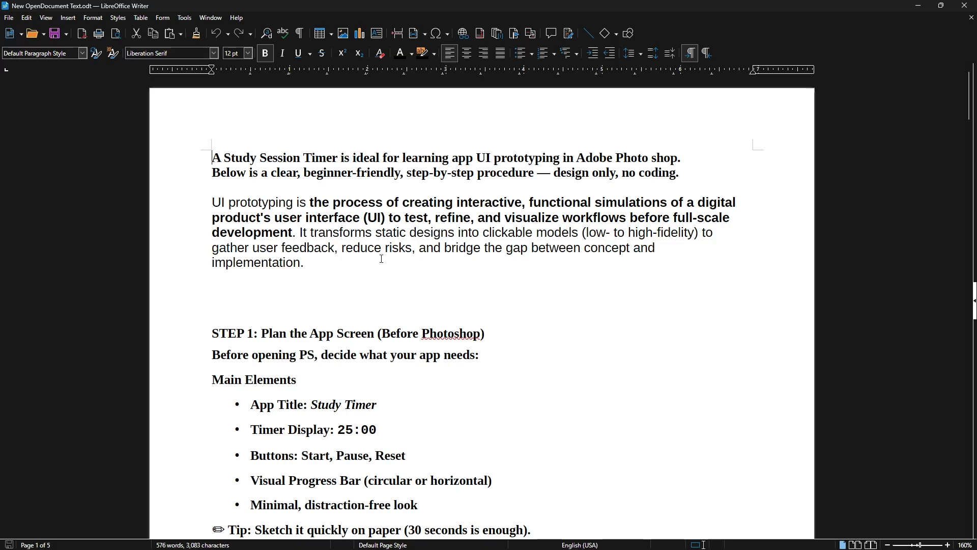
scroll(291, 255, down, 2)
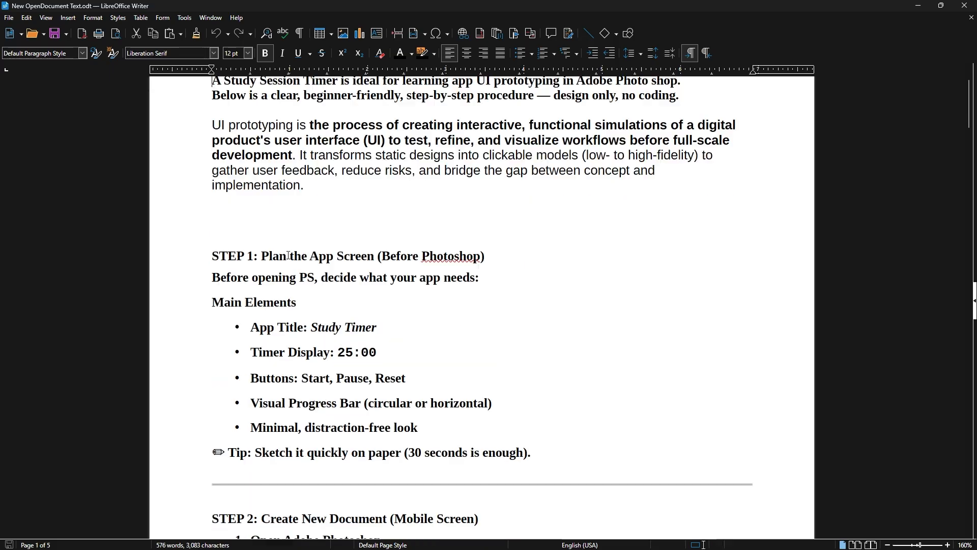
scroll(300, 251, down, 10)
scroll(335, 300, up, 5)
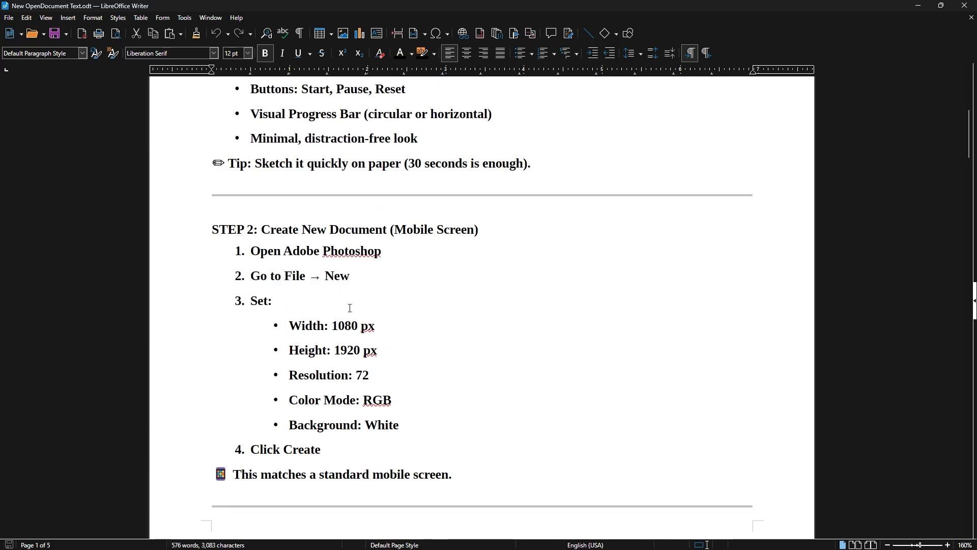
scroll(350, 300, up, 5)
scroll(241, 244, down, 3)
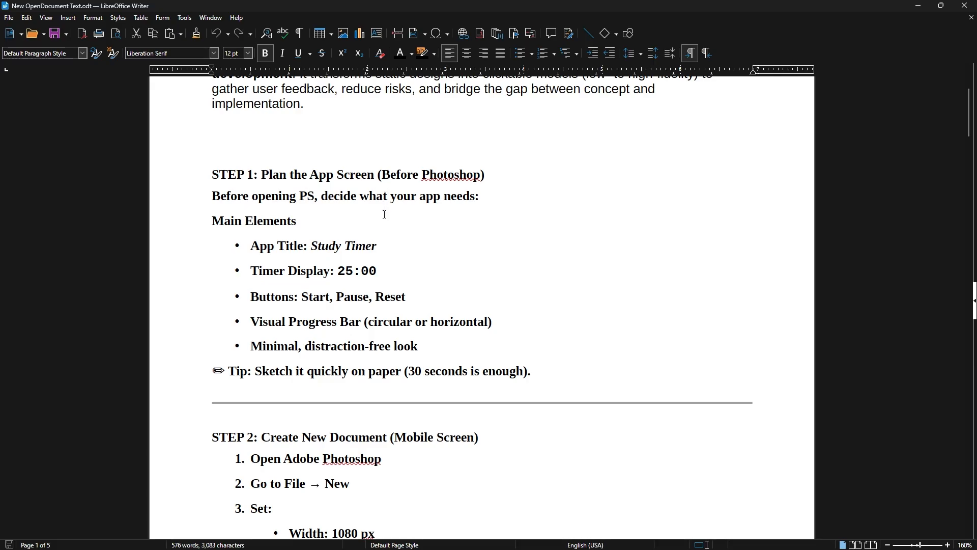
right_click(432, 175)
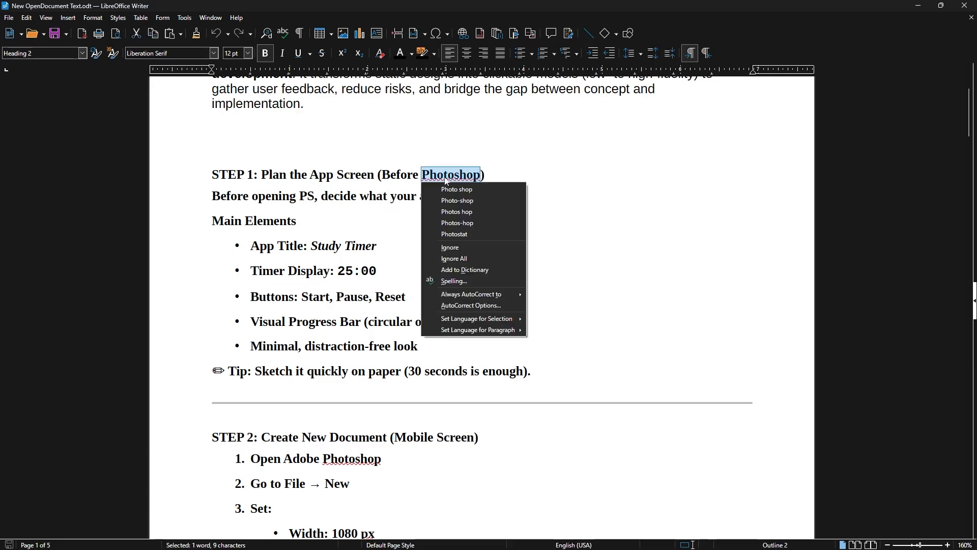
click(455, 192)
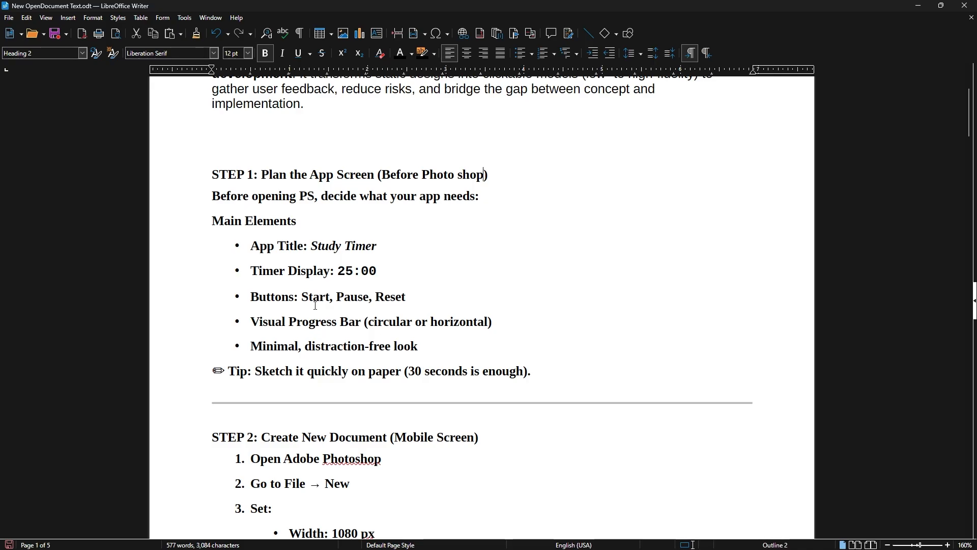
Replace "Photoshop" in the first item of STEP 2 with the spelling suggestion "Photo shop".
scroll(396, 265, down, 1)
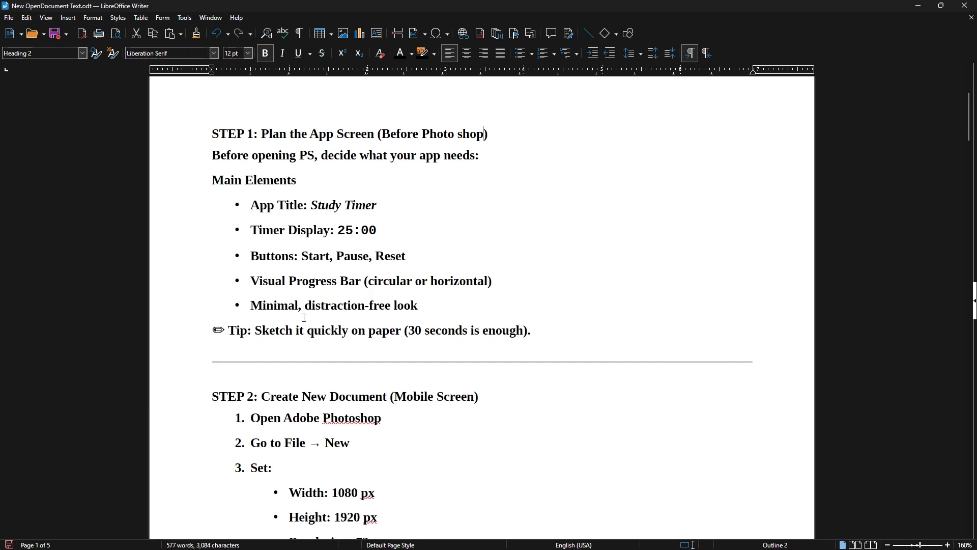
scroll(410, 315, down, 1)
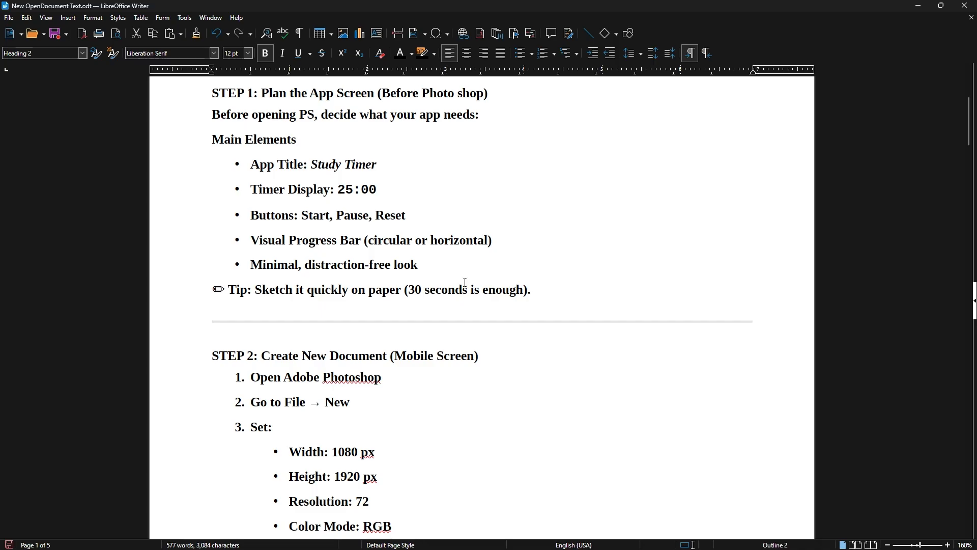
scroll(409, 323, down, 3)
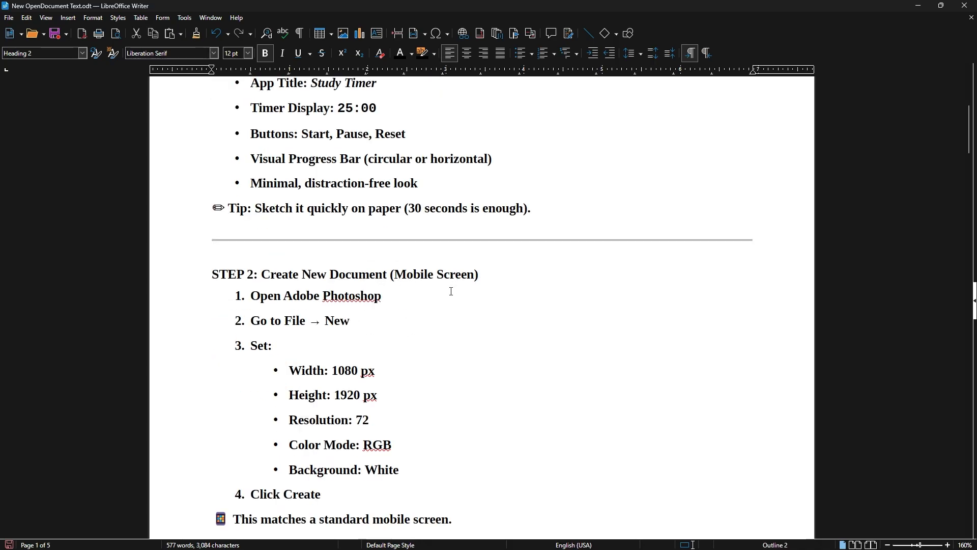
right_click(328, 300)
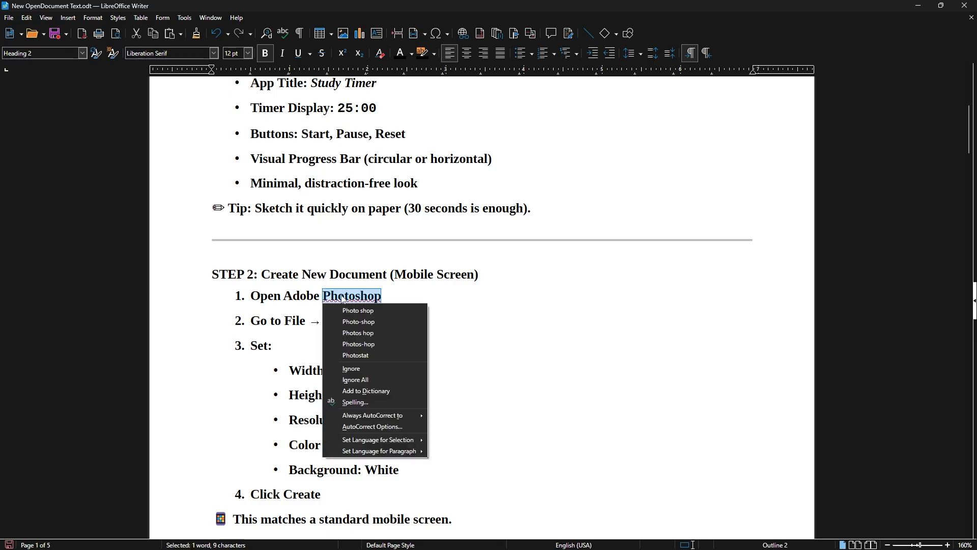
click(386, 322)
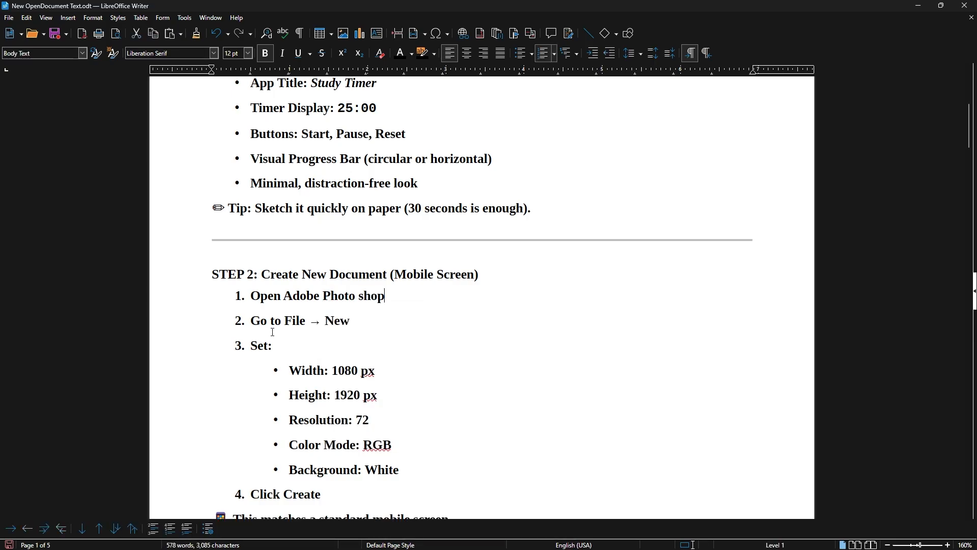
Read the STEP 2 new-document settings and the STEP 3 guide layout instructions.
scroll(399, 293, down, 1)
scroll(341, 328, down, 1)
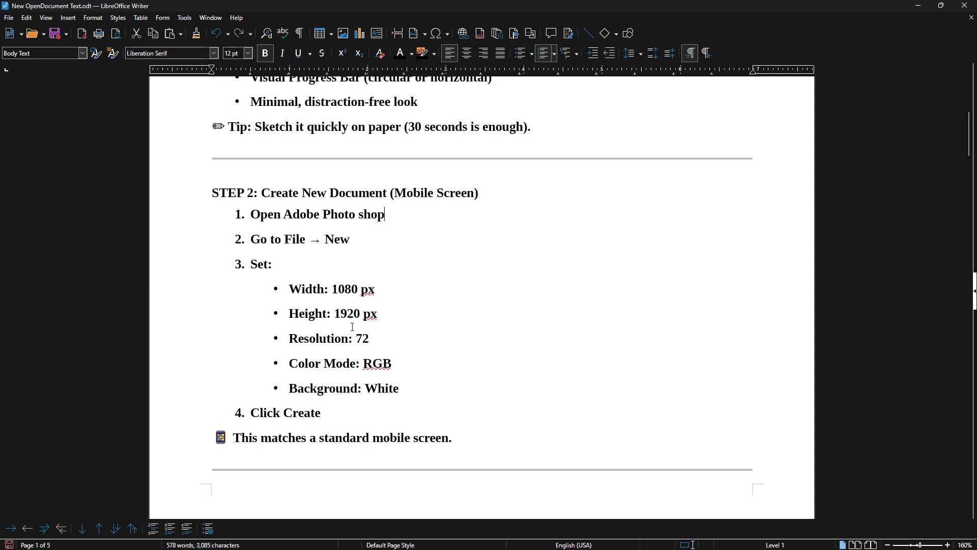
click(422, 225)
scroll(365, 309, down, 1)
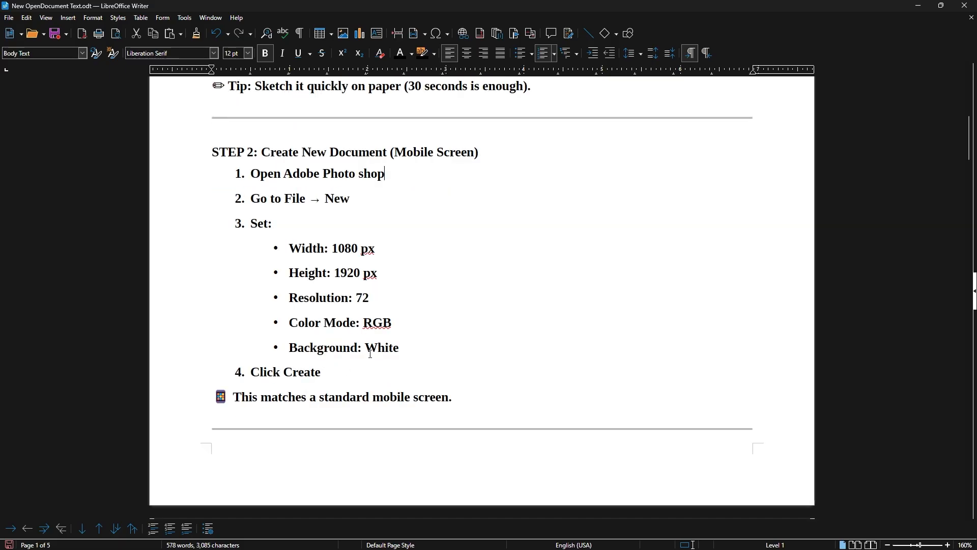
scroll(374, 346, down, 2)
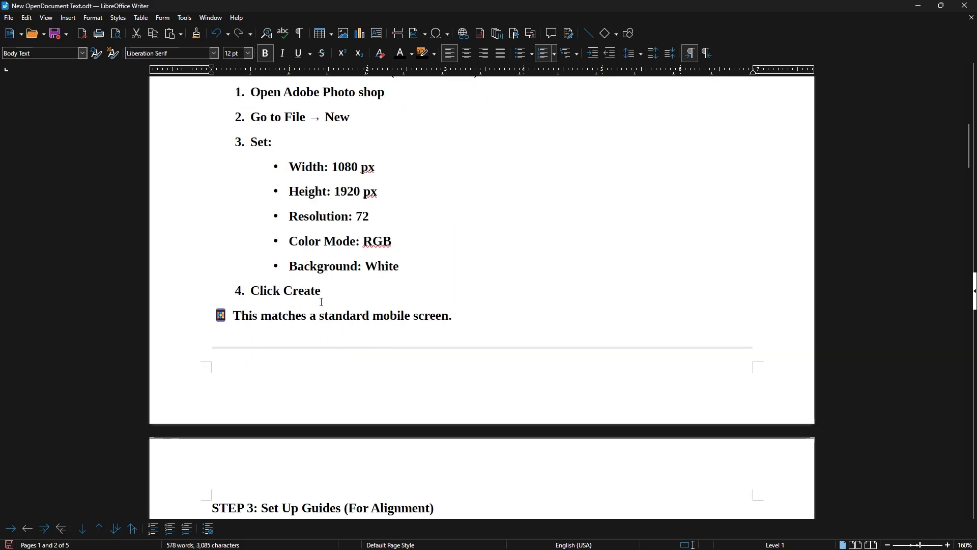
scroll(326, 305, down, 2)
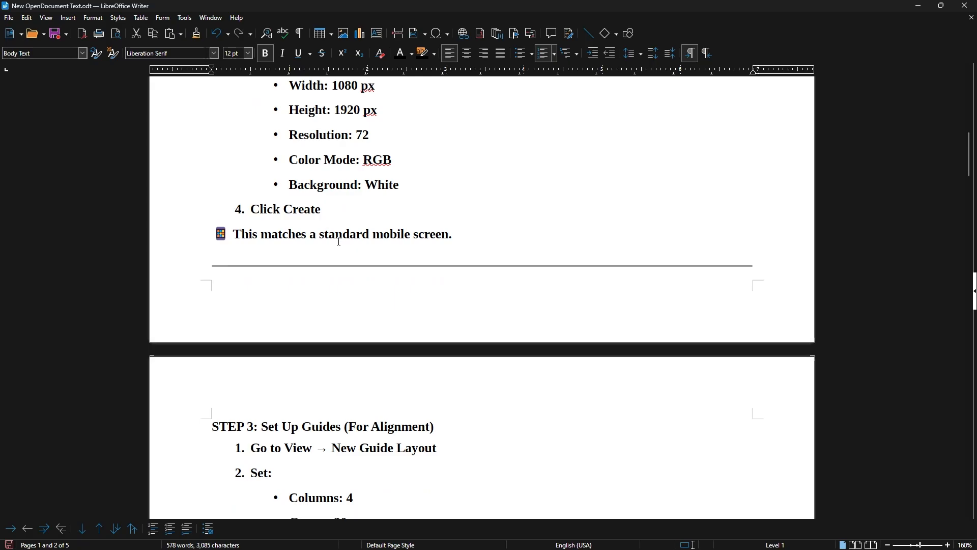
scroll(320, 278, down, 3)
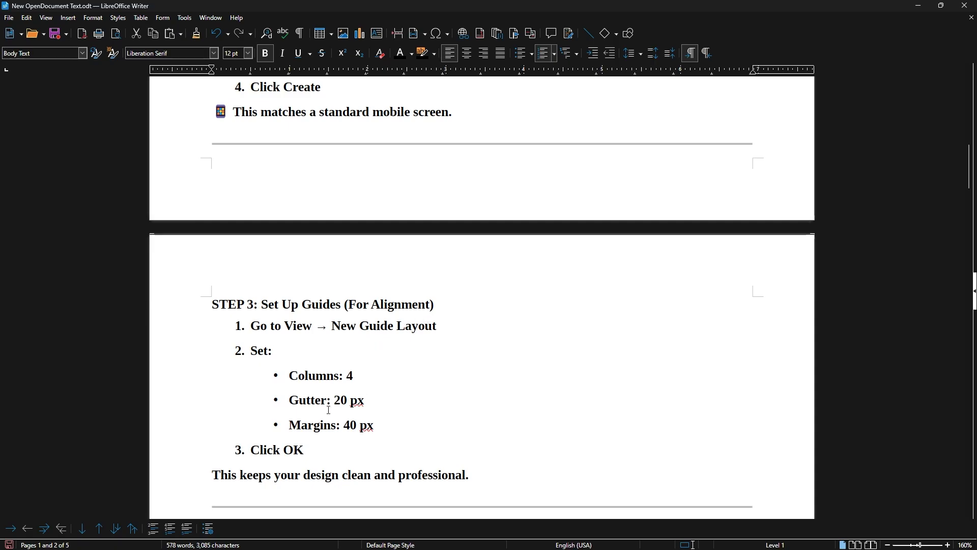
scroll(390, 371, down, 1)
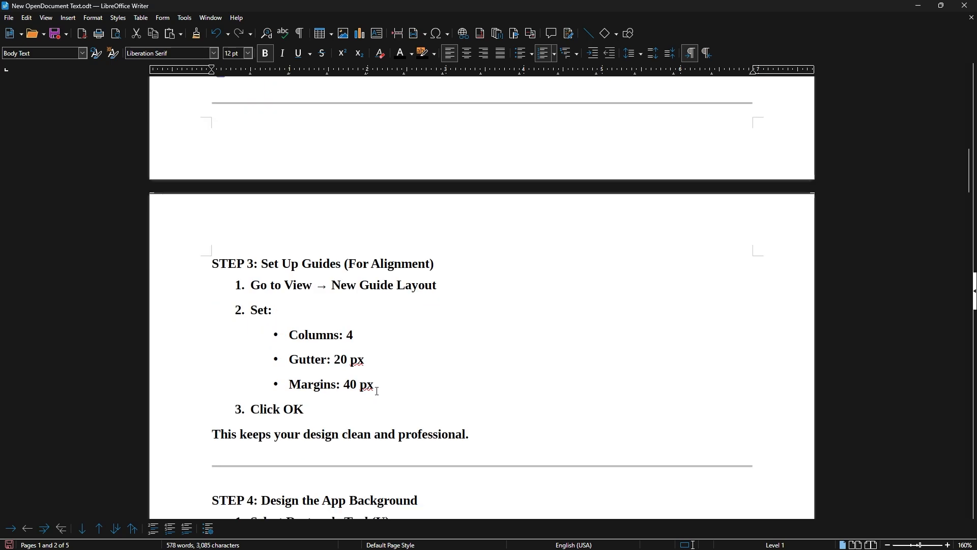
scroll(377, 391, down, 1)
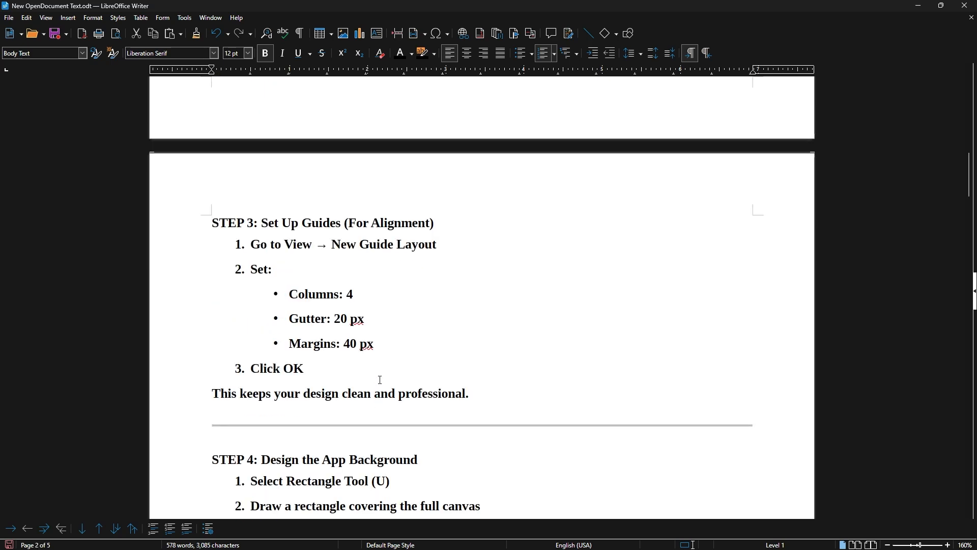
scroll(381, 382, down, 2)
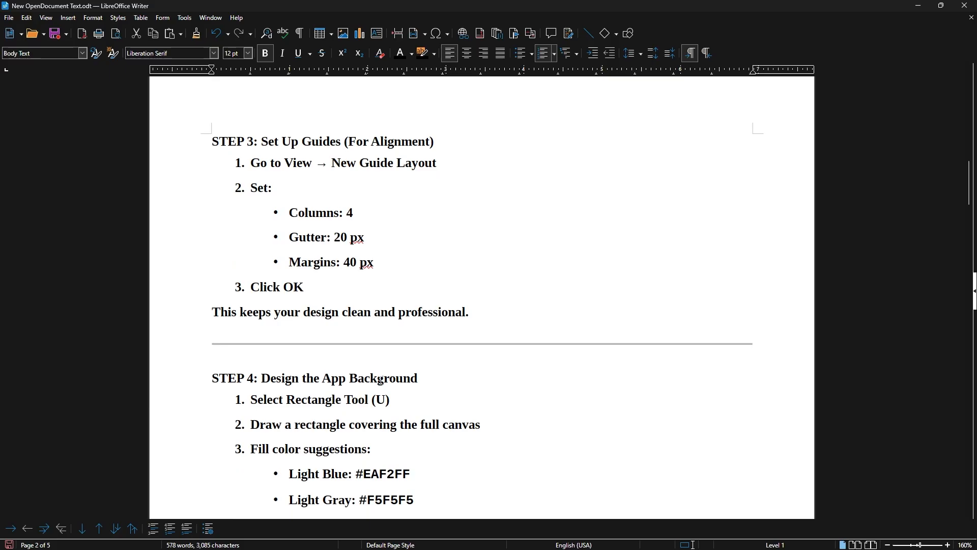
Read the STEP 4 app background and STEP 5 app title instructions.
scroll(382, 364, down, 2)
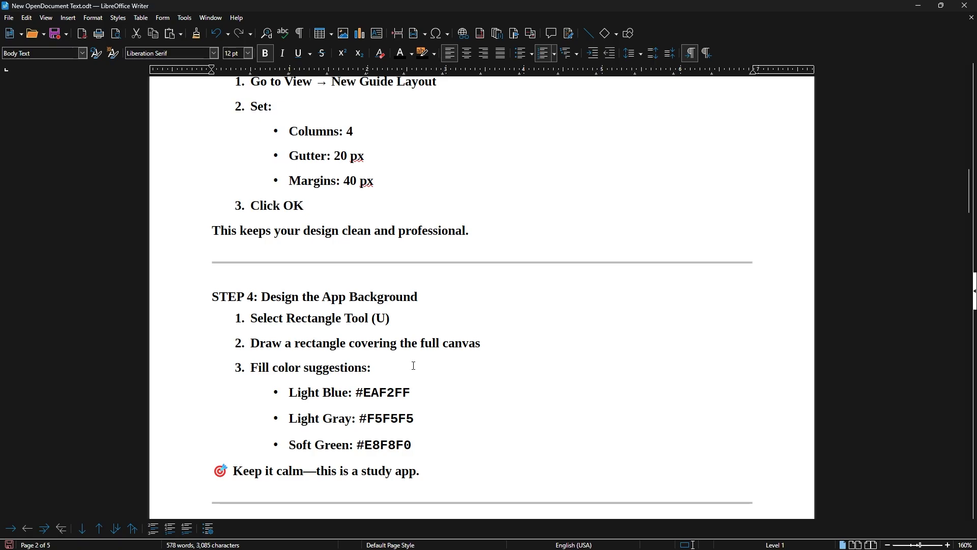
scroll(414, 324, down, 2)
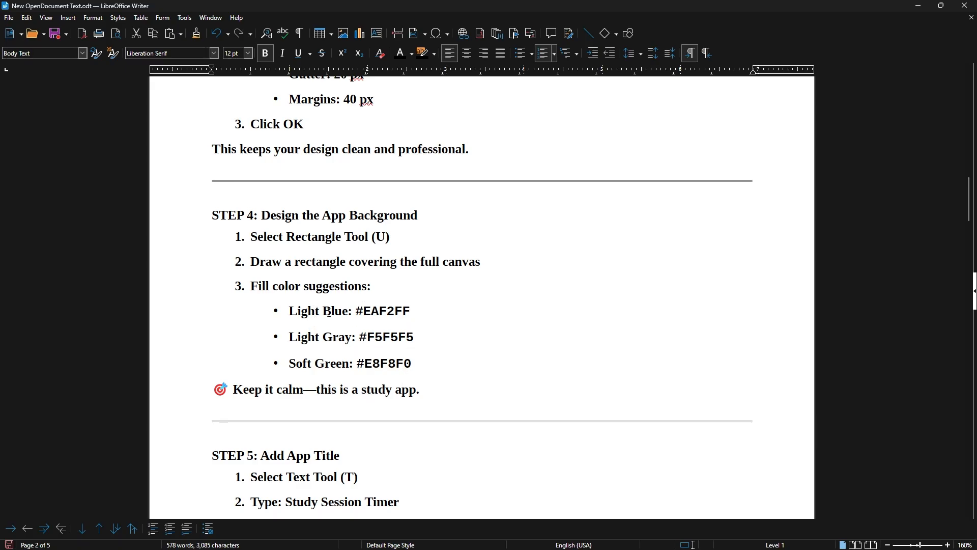
scroll(351, 312, down, 3)
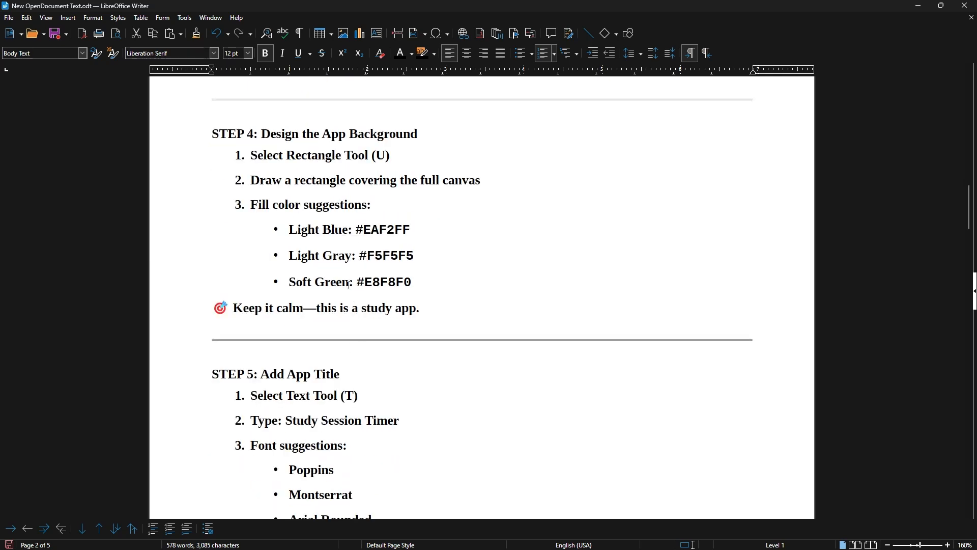
scroll(337, 240, down, 3)
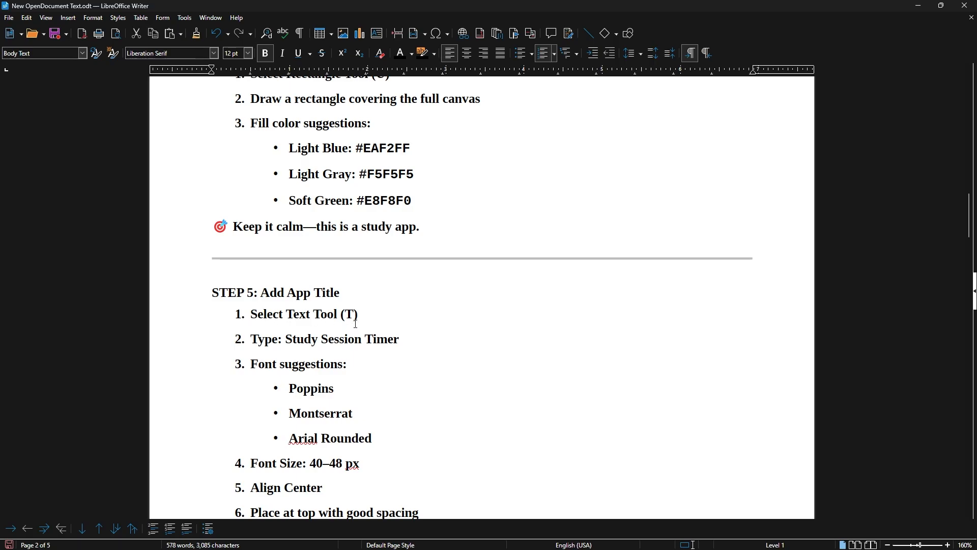
scroll(356, 328, down, 1)
scroll(360, 318, down, 1)
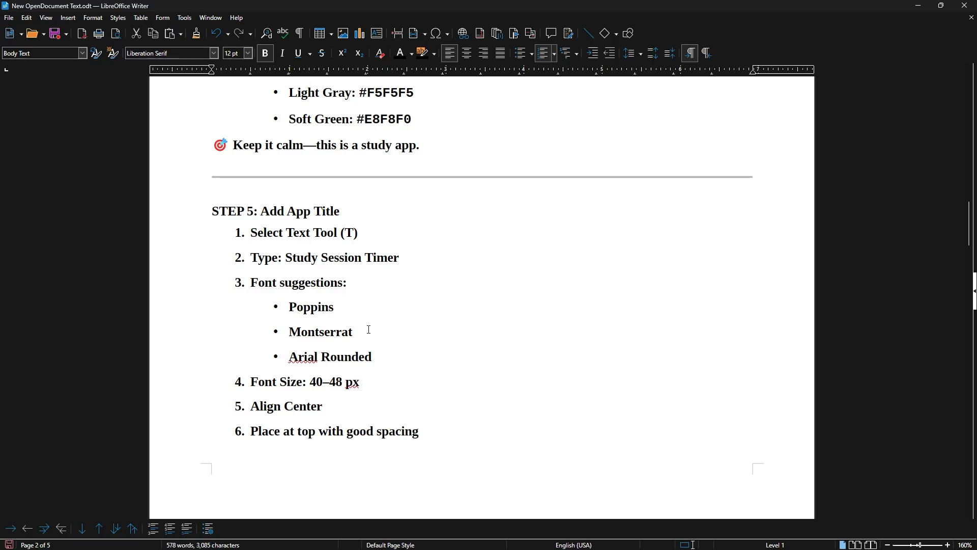
scroll(377, 297, down, 1)
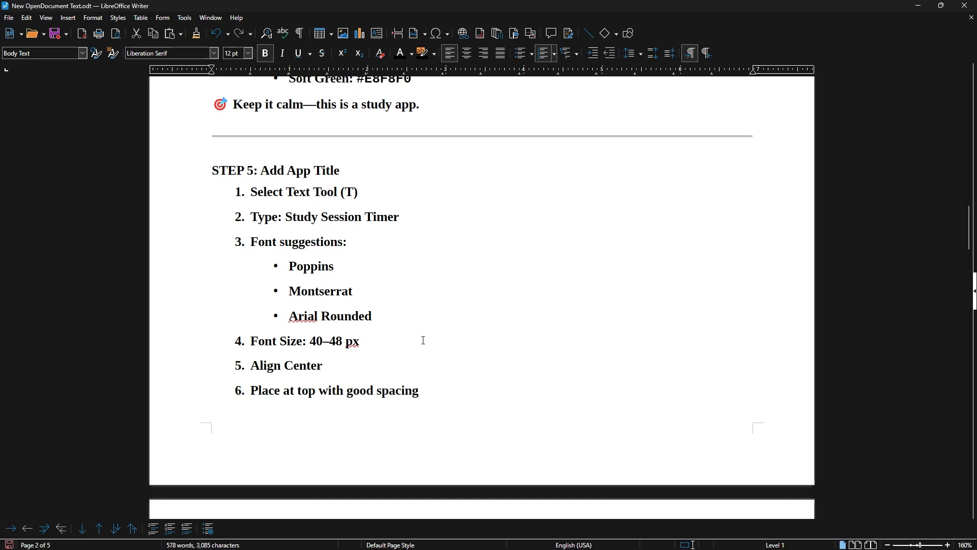
scroll(421, 342, down, 3)
scroll(360, 337, up, 2)
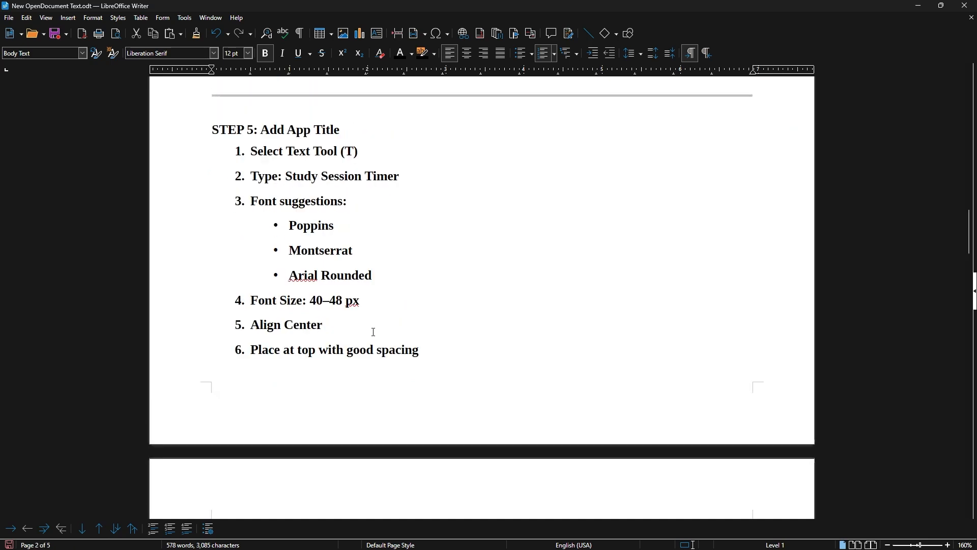
Read the STEP 6 timer display and STEP 7 circular progress bar instructions.
scroll(342, 254, down, 8)
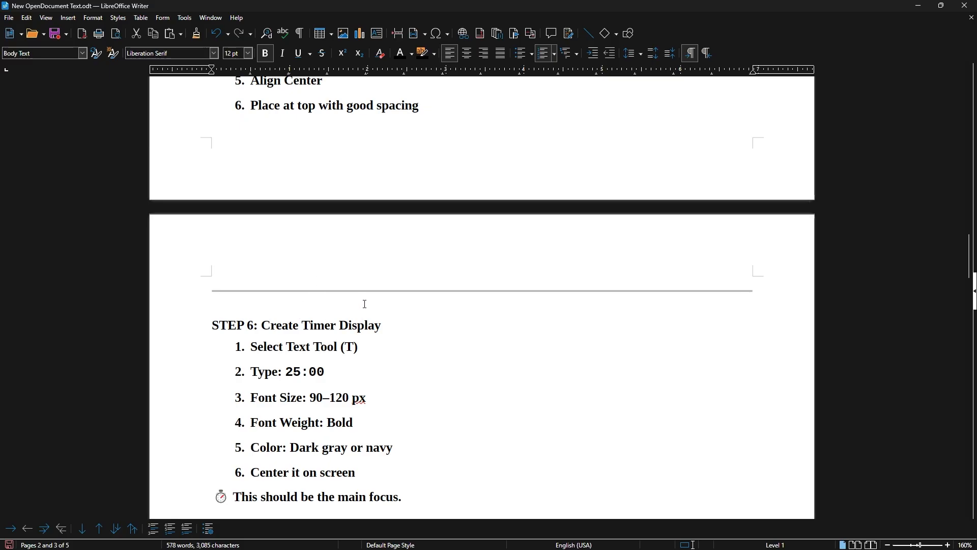
scroll(365, 304, down, 1)
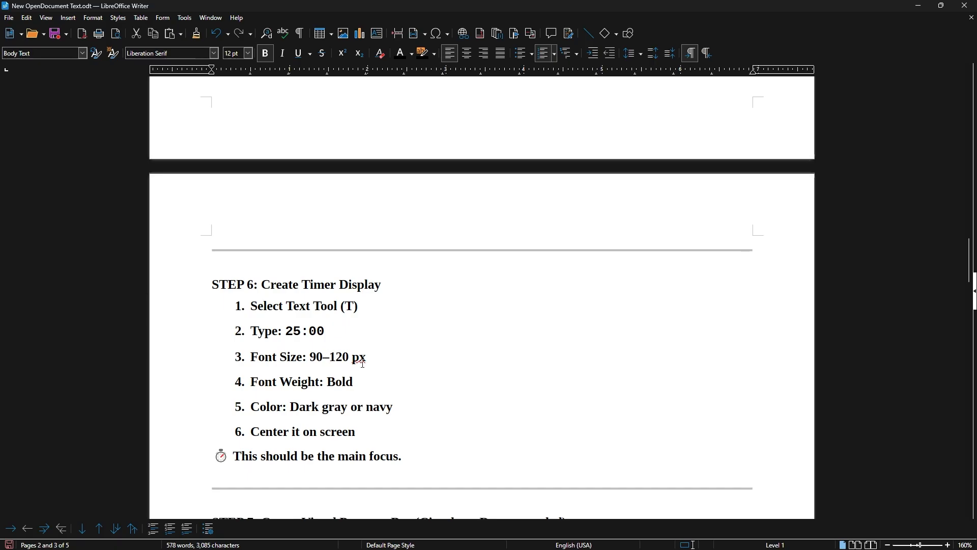
scroll(365, 375, down, 1)
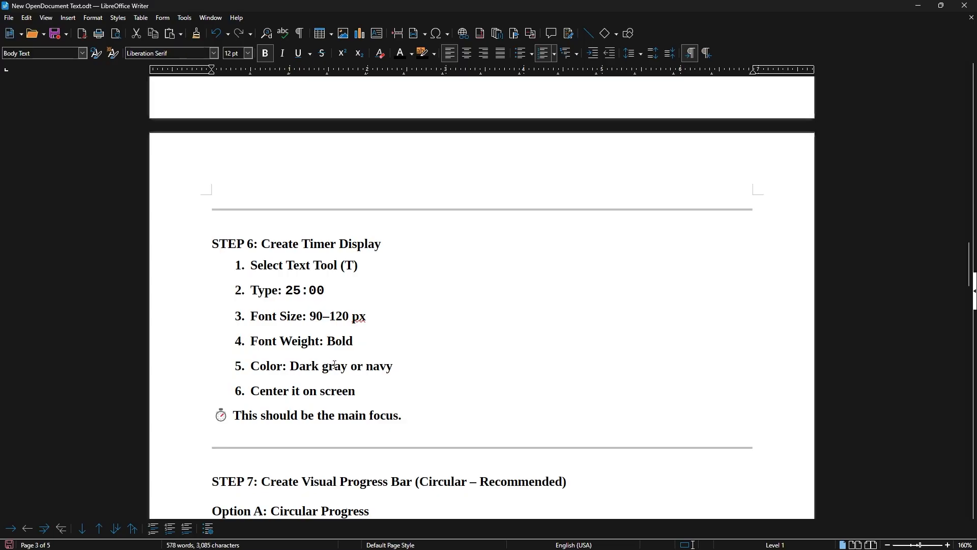
scroll(336, 364, down, 2)
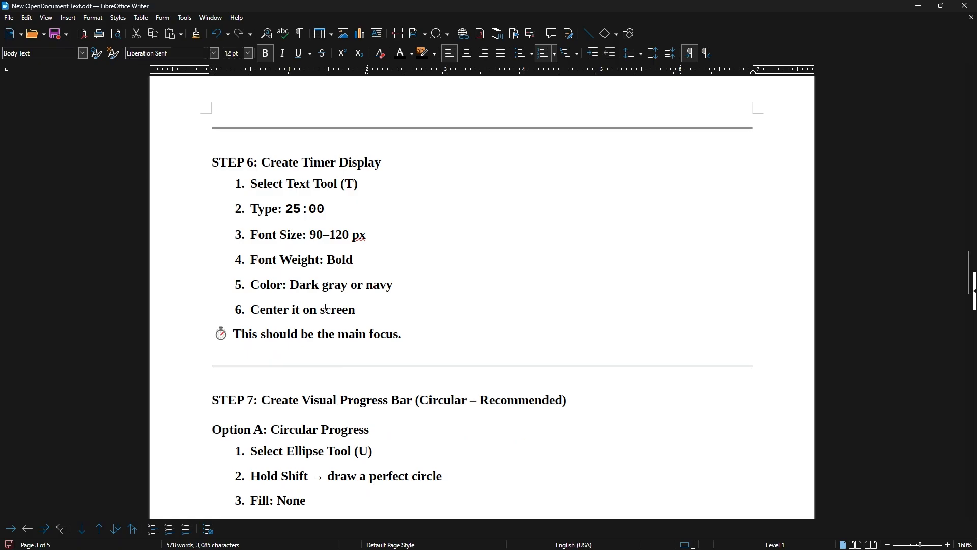
scroll(366, 326, down, 2)
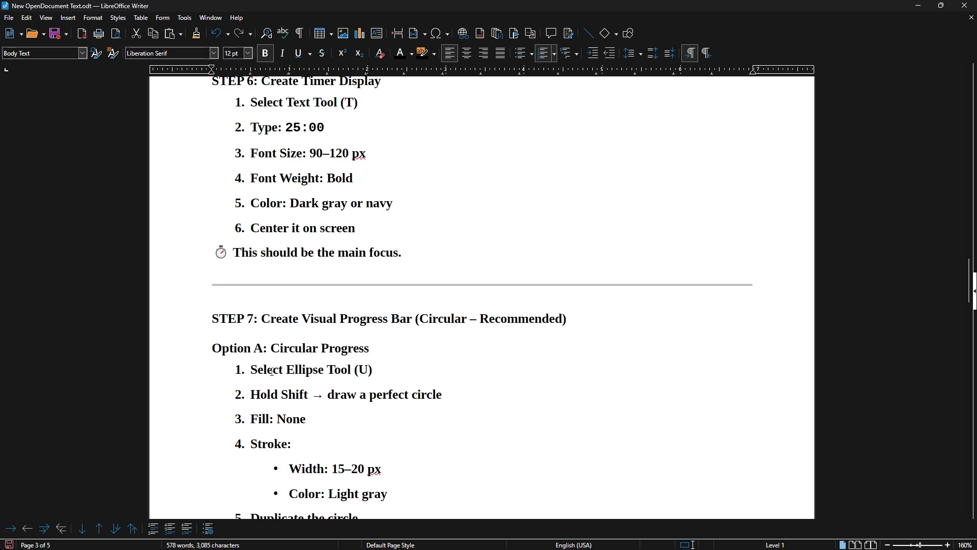
scroll(304, 342, down, 1)
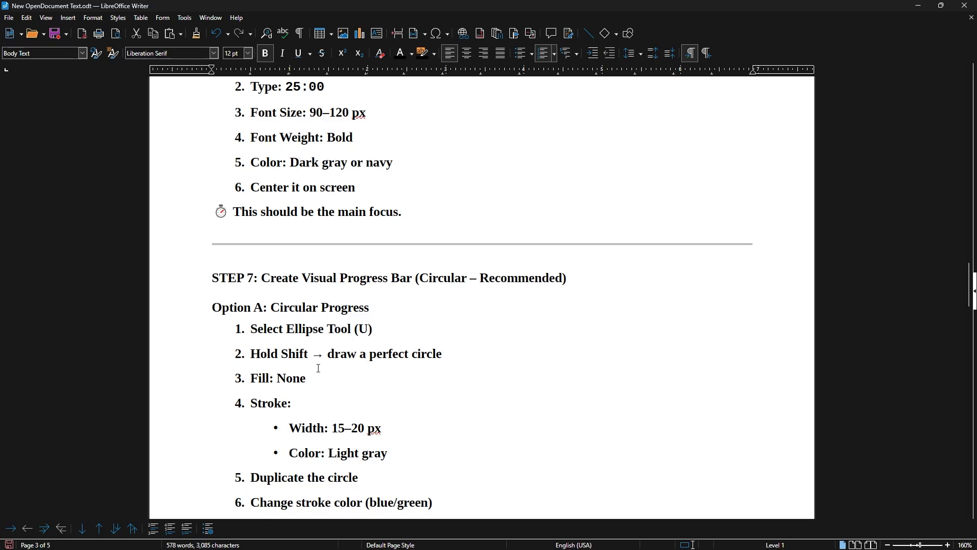
scroll(288, 354, down, 1)
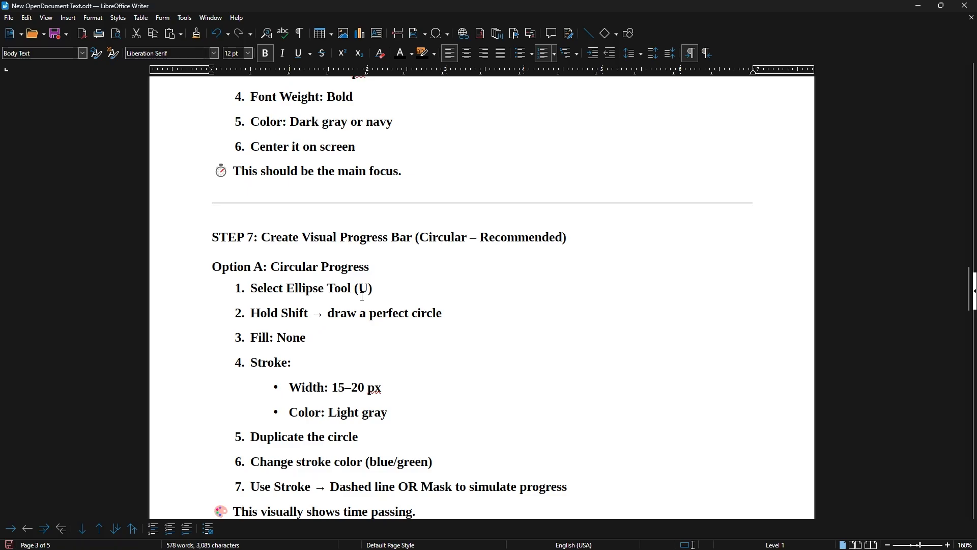
scroll(311, 363, down, 1)
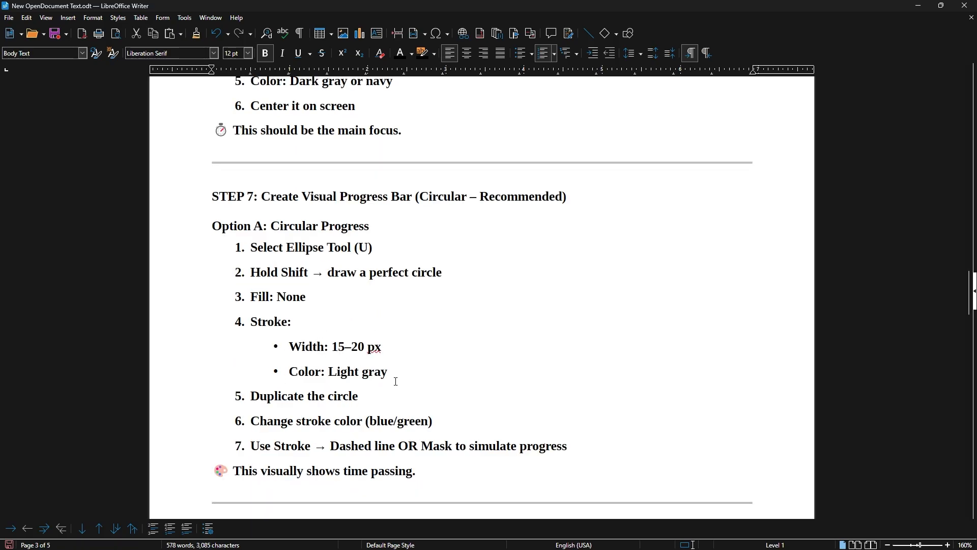
scroll(434, 304, down, 1)
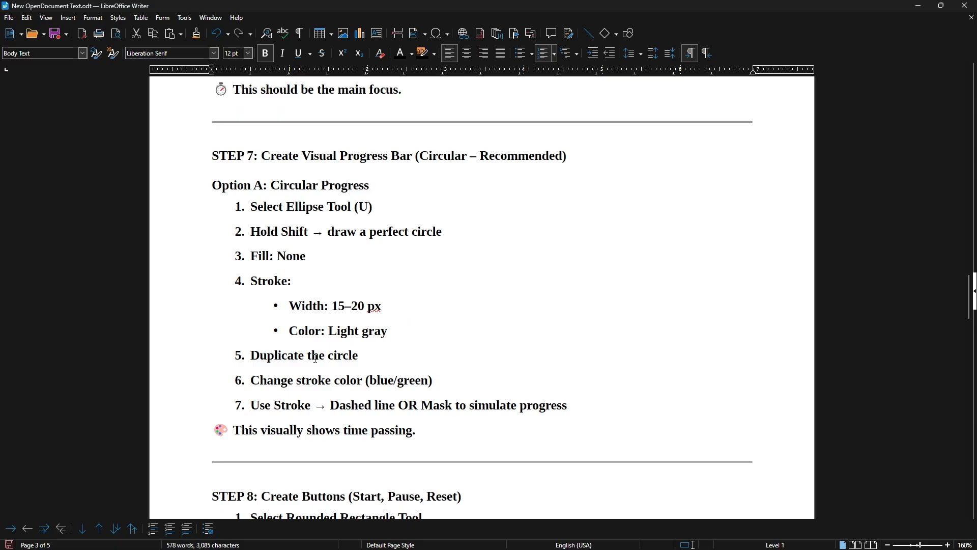
Read the rest of the STEP 7 circular progress instructions and the STEP 8 button sizes and colors.
scroll(399, 339, down, 1)
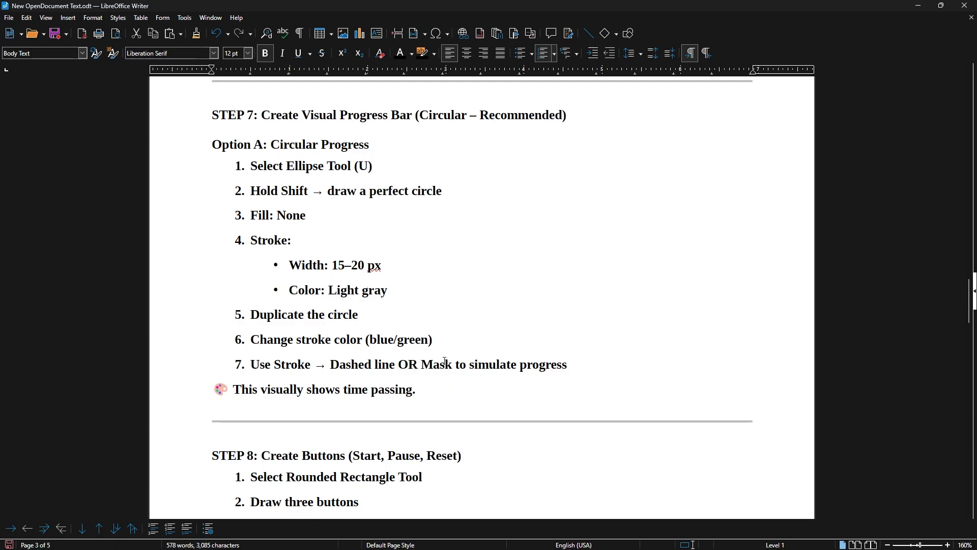
scroll(430, 308, down, 1)
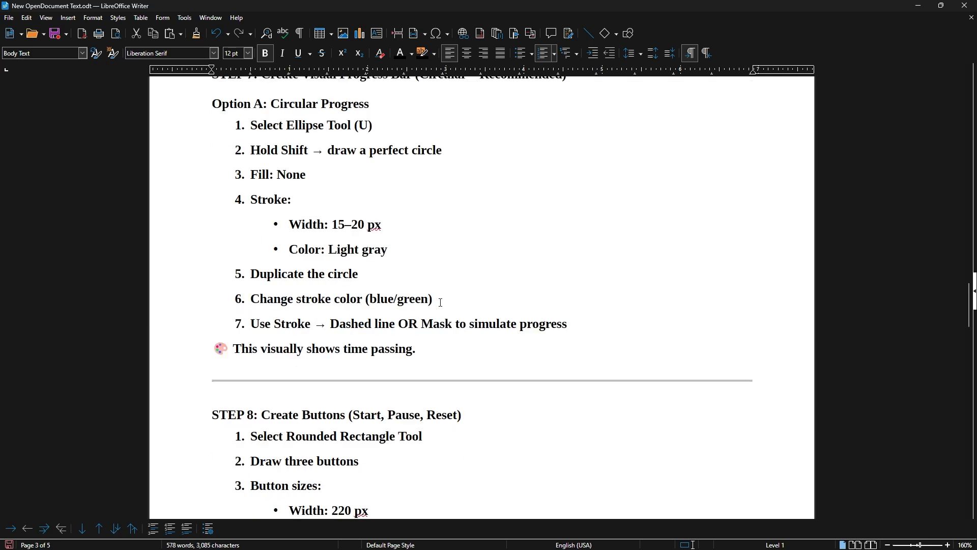
scroll(442, 309, down, 2)
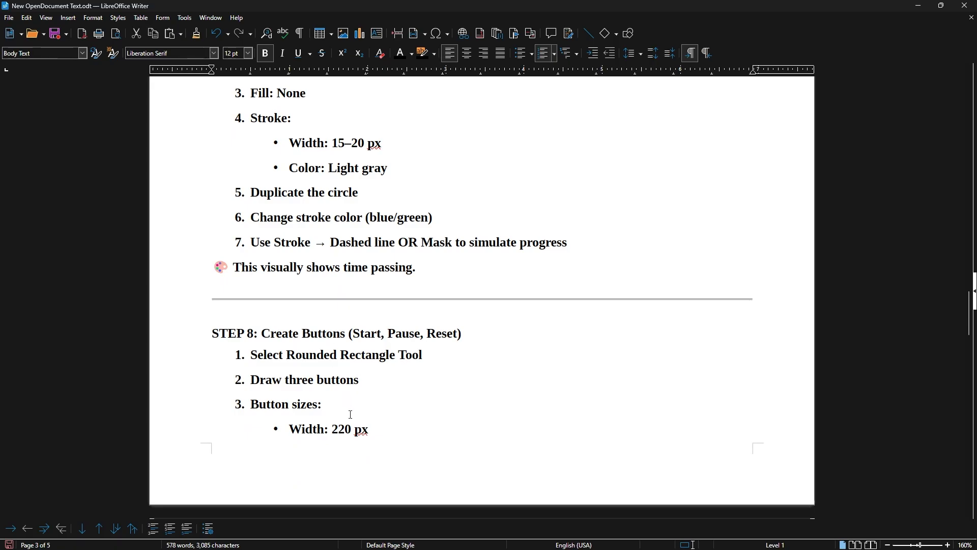
scroll(338, 402, down, 2)
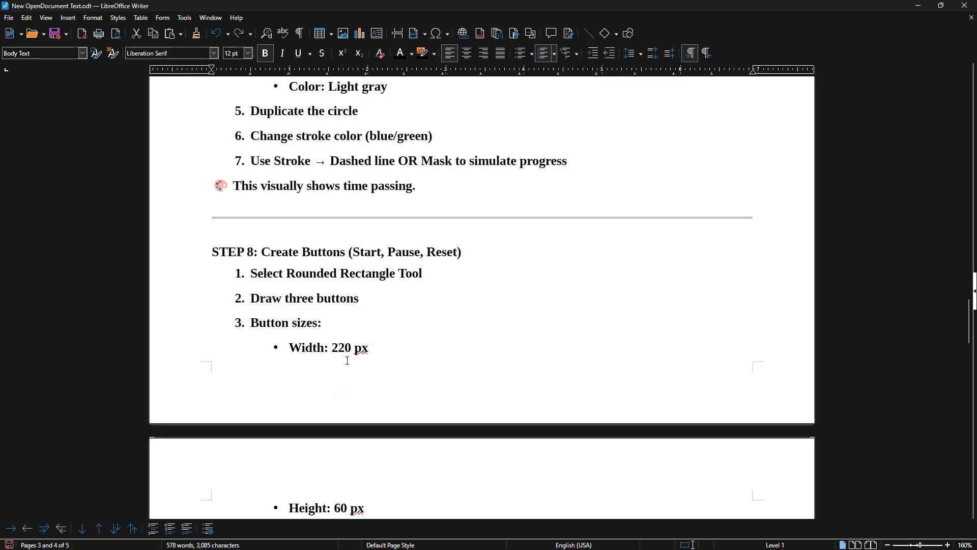
scroll(355, 360, down, 2)
scroll(363, 355, down, 2)
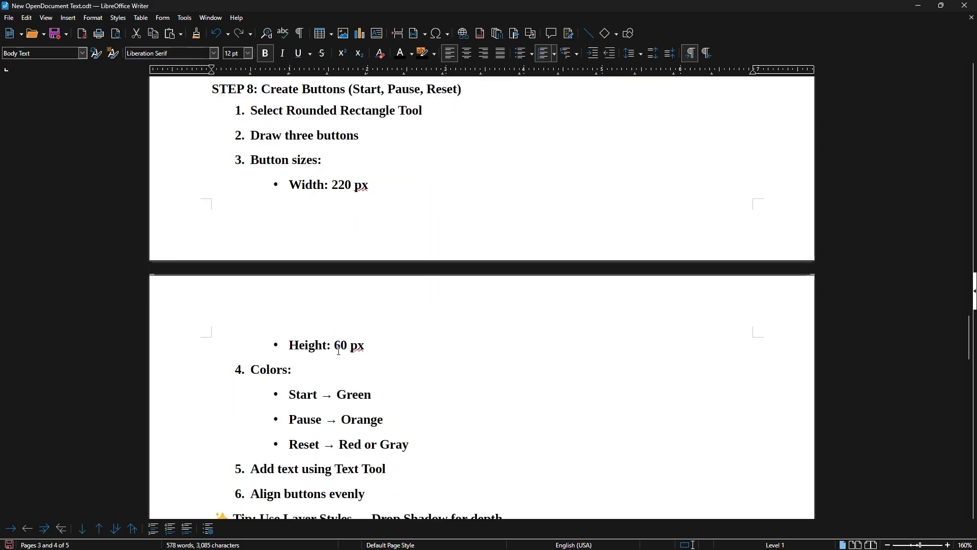
scroll(339, 351, down, 2)
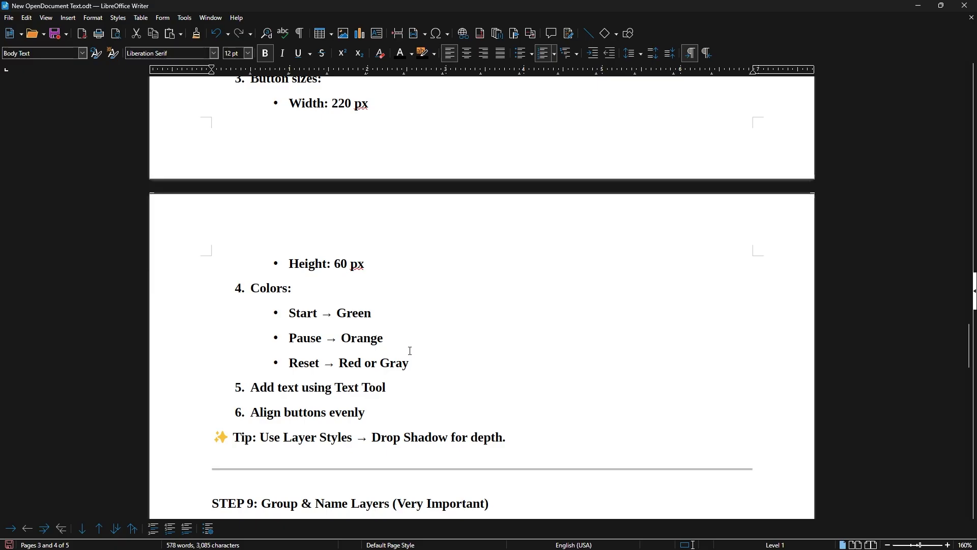
scroll(410, 351, down, 1)
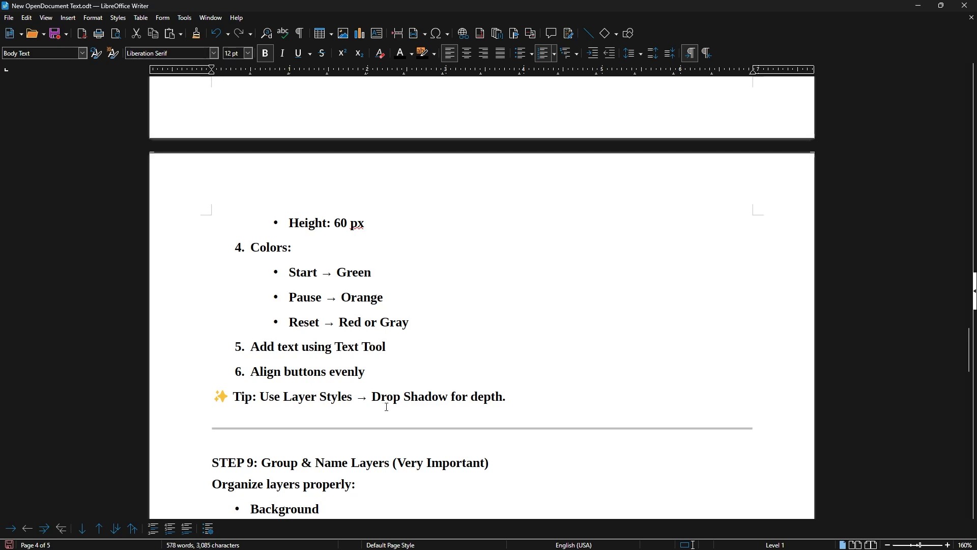
Read the STEP 9 instructions on grouping and naming layers.
scroll(467, 386, down, 3)
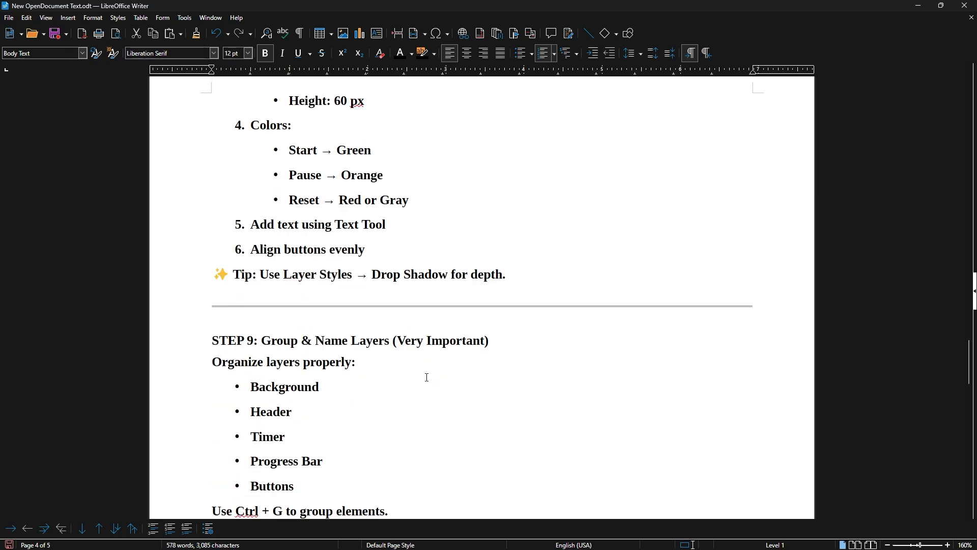
scroll(420, 319, down, 1)
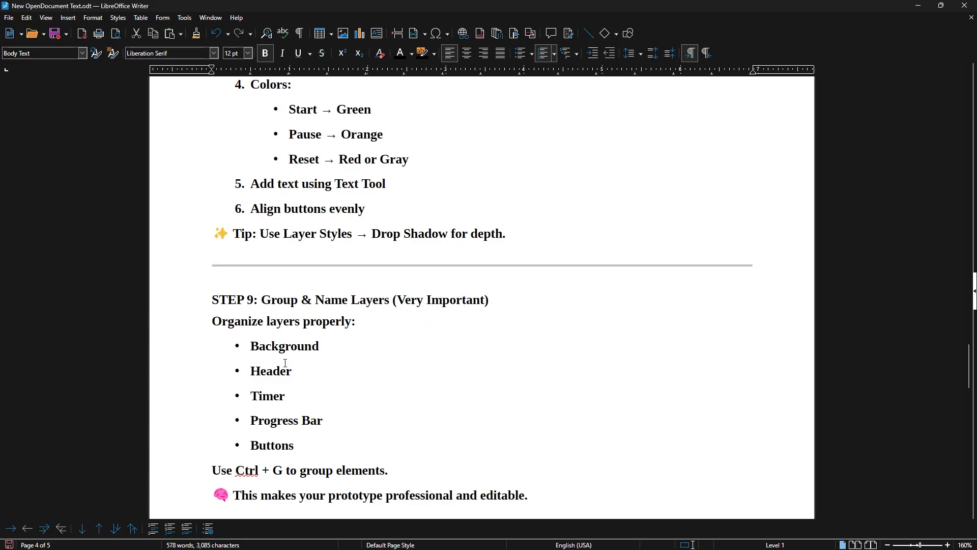
scroll(355, 403, down, 1)
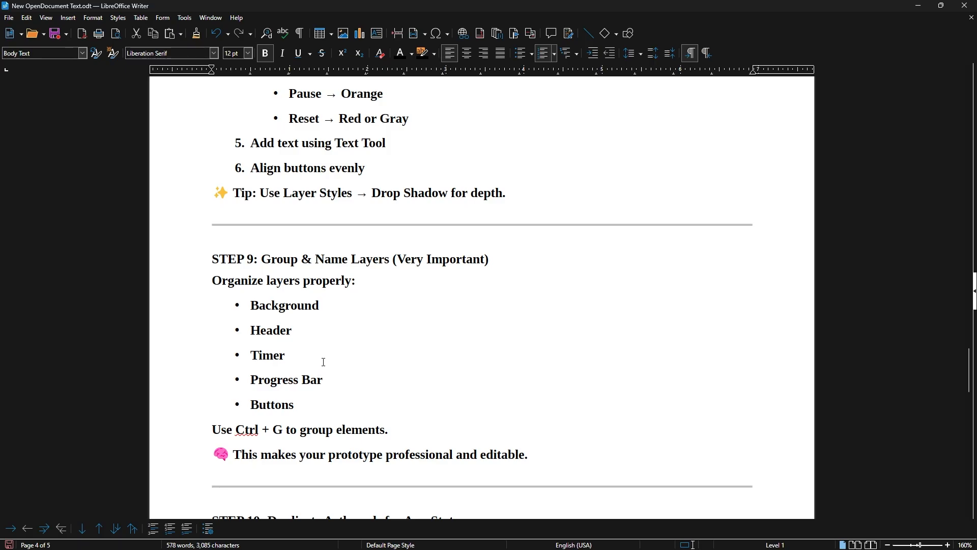
scroll(323, 362, down, 1)
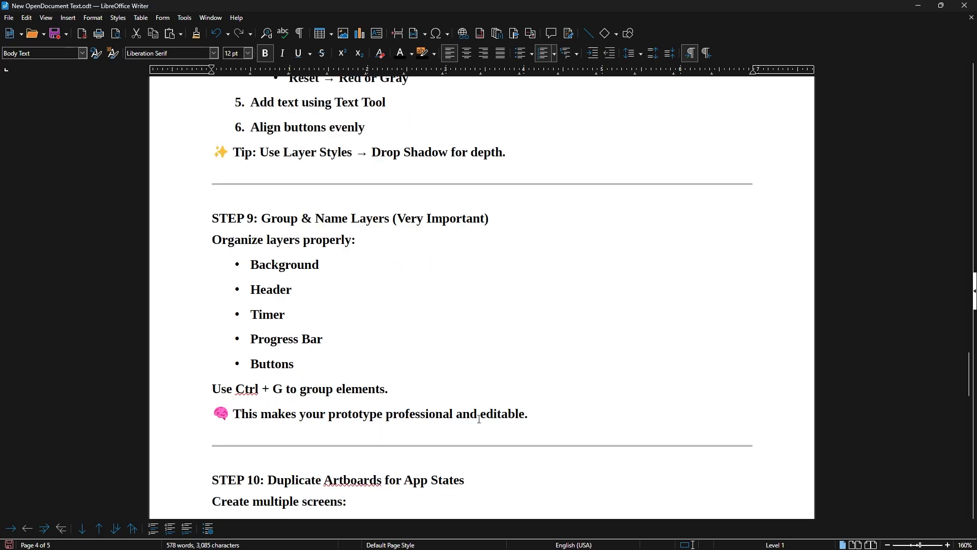
scroll(520, 352, down, 3)
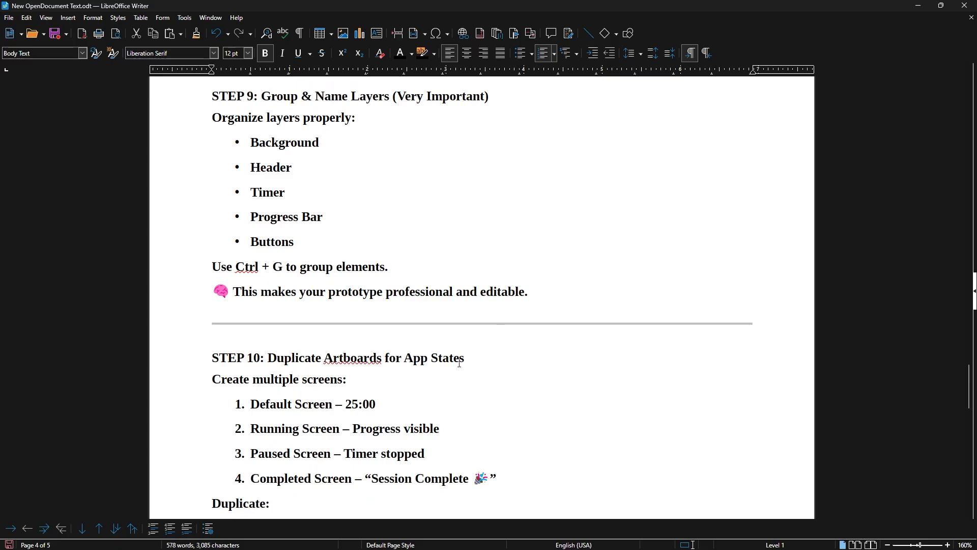
Read the STEP 10 app-state screens and STEP 11 export instructions, and return to the beginning of the document.
scroll(458, 351, down, 2)
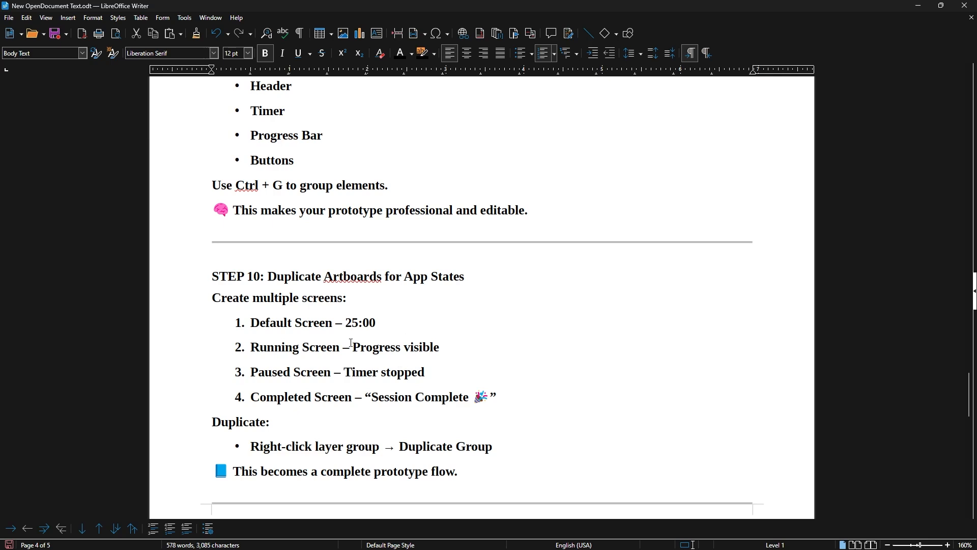
scroll(402, 357, down, 1)
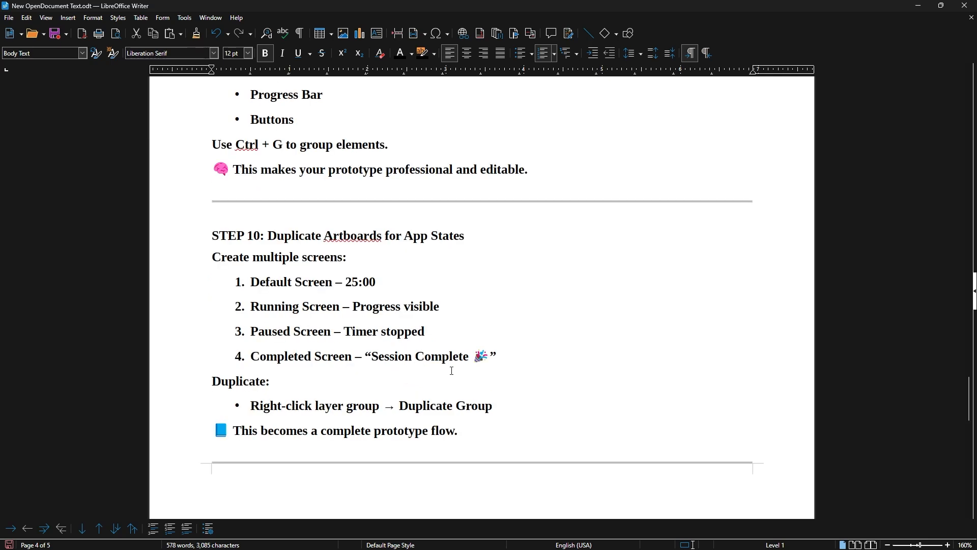
scroll(451, 370, down, 2)
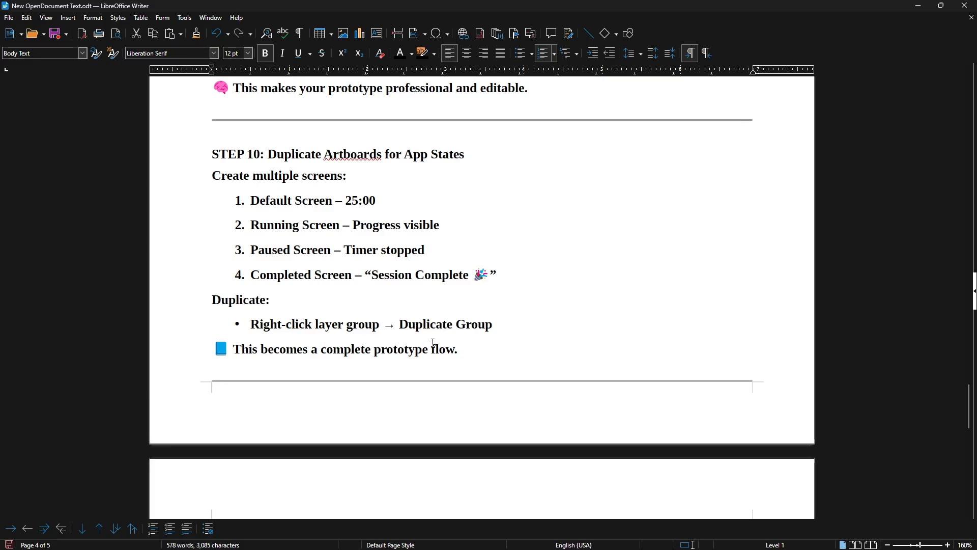
scroll(433, 342, down, 5)
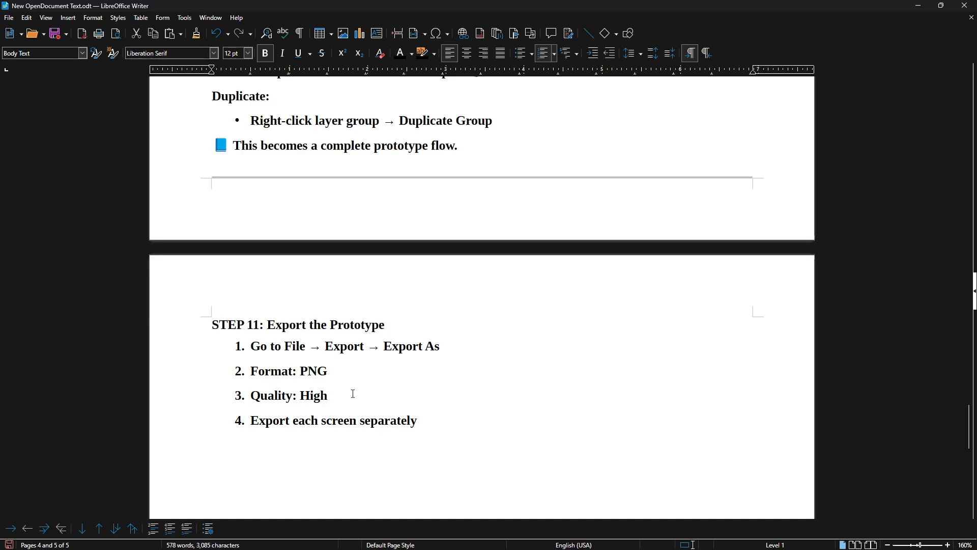
scroll(353, 392, down, 4)
scroll(354, 382, up, 6)
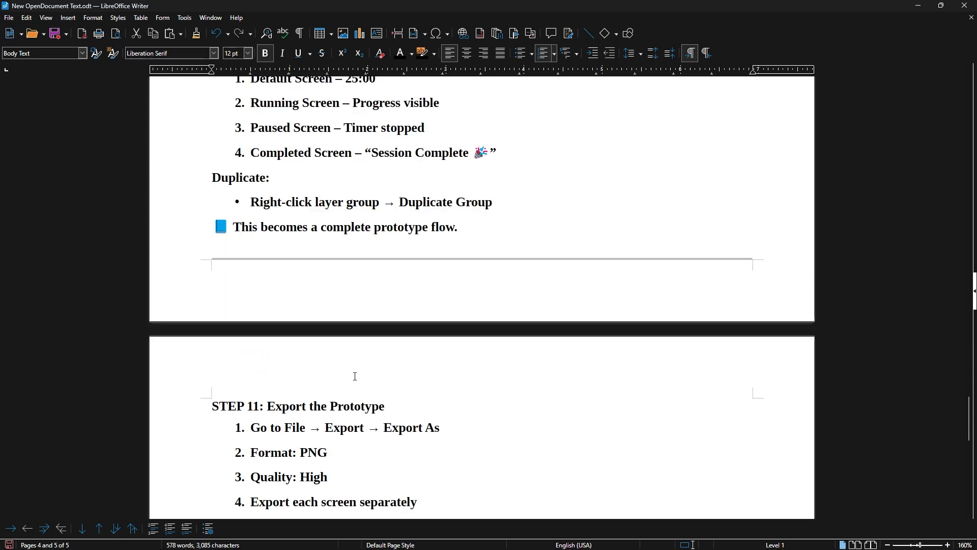
drag(969, 415, 935, 66)
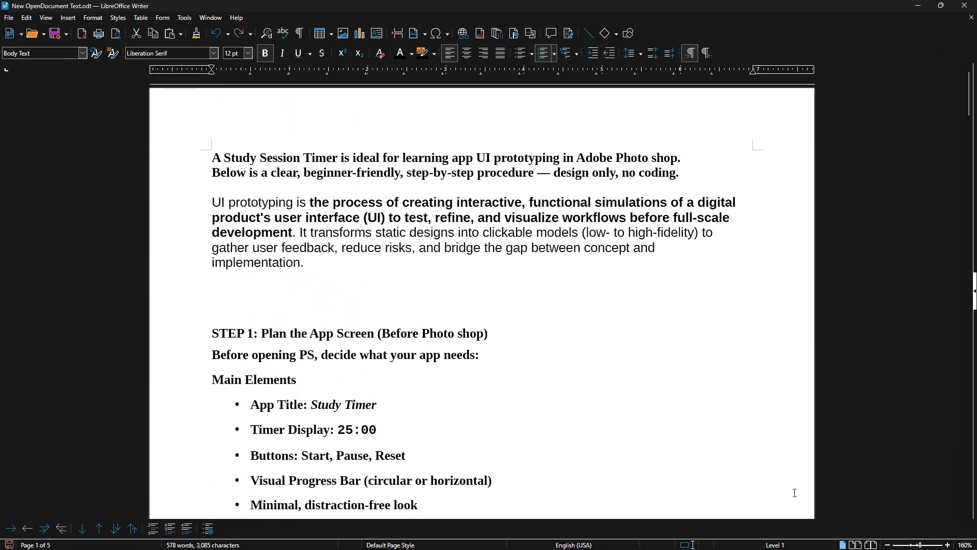
Switch to Photoshop and create a 1080 x 1920 px RGB document named "study timer new" at 72 pixels/inch.
click(703, 537)
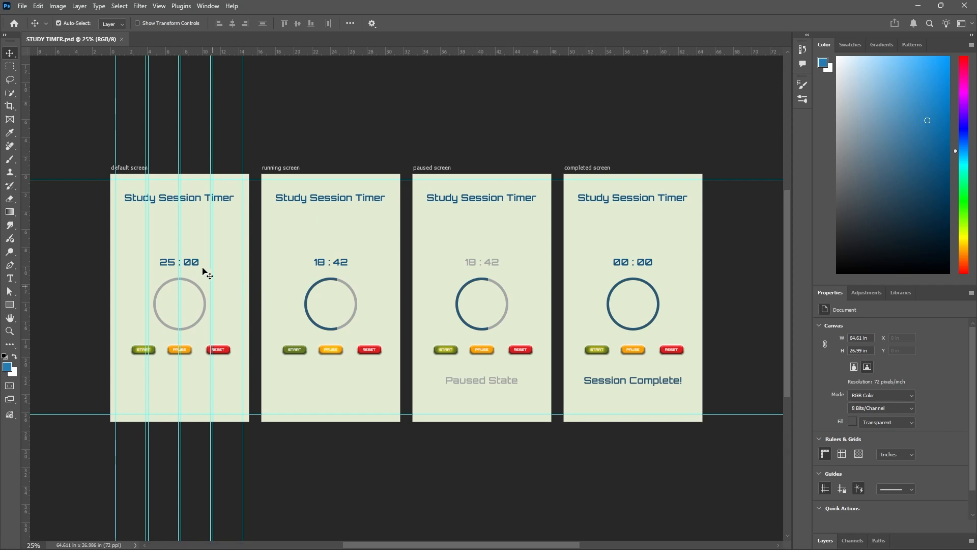
scroll(146, 217, up, 2)
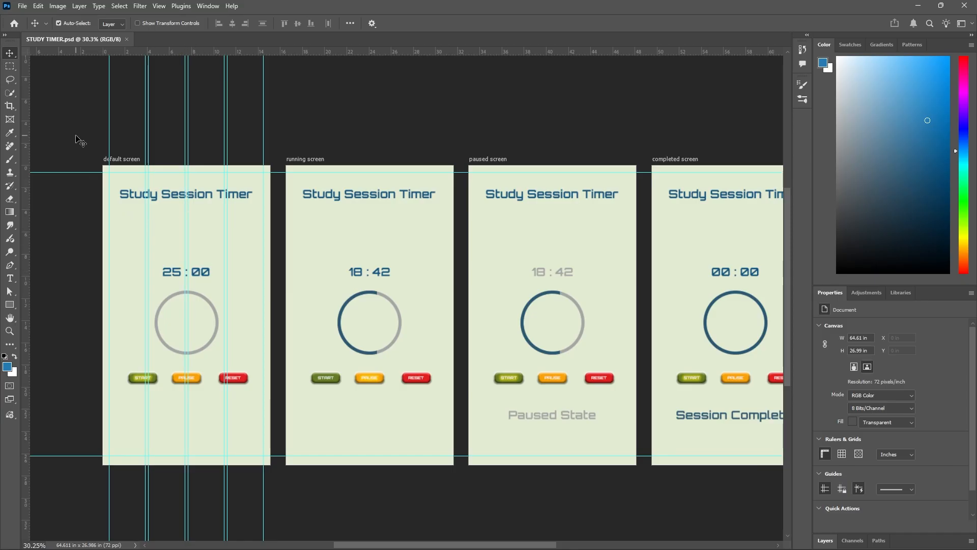
click(22, 7)
click(33, 19)
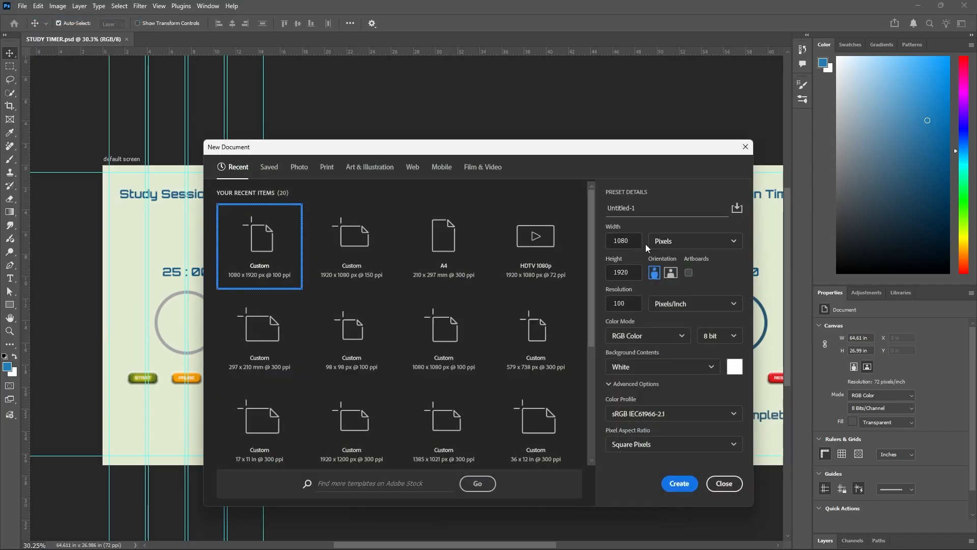
click(640, 206)
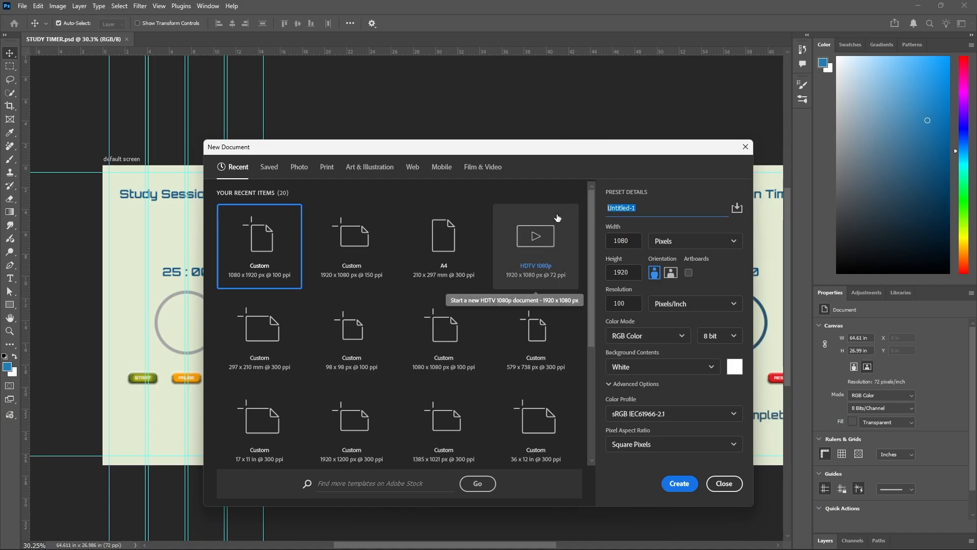
text(studt)
key(BackSpace)
text(y timer new)
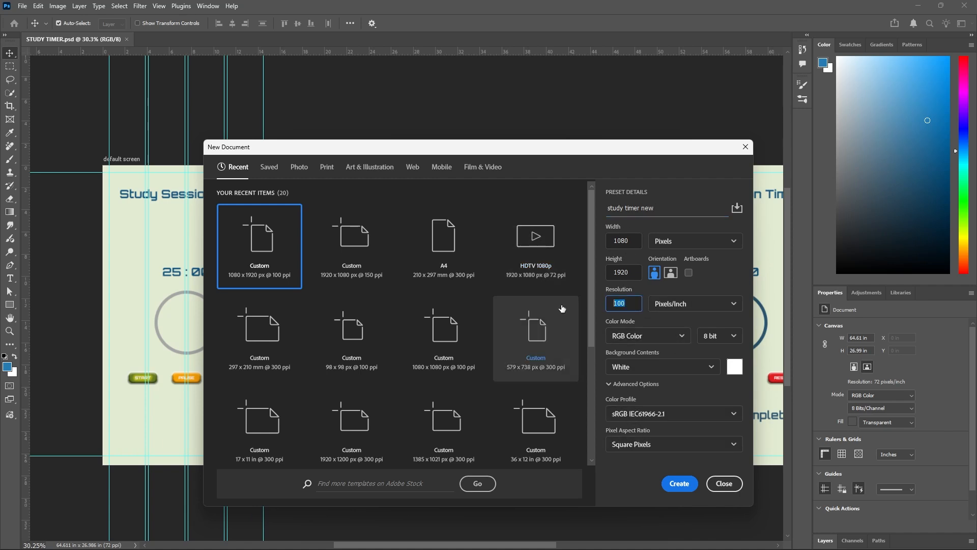
text(72)
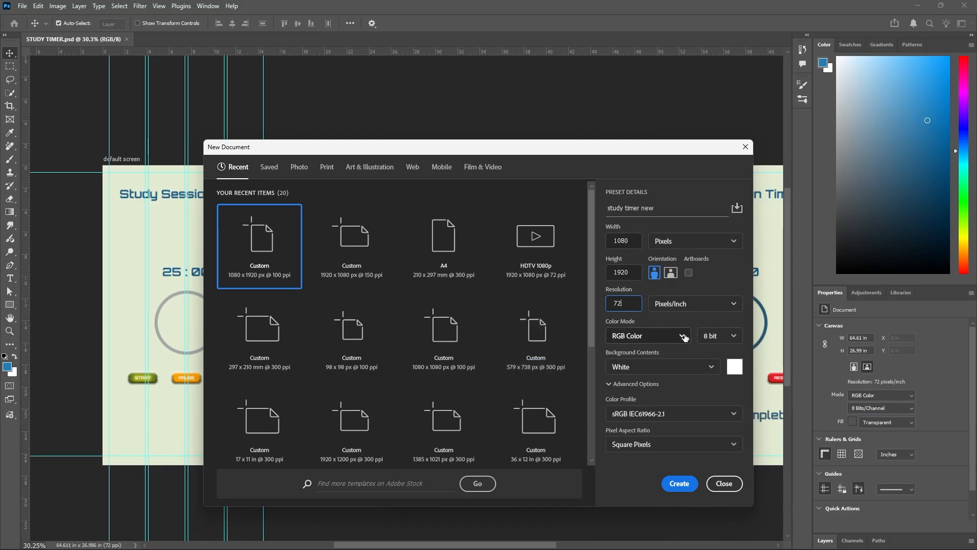
click(680, 484)
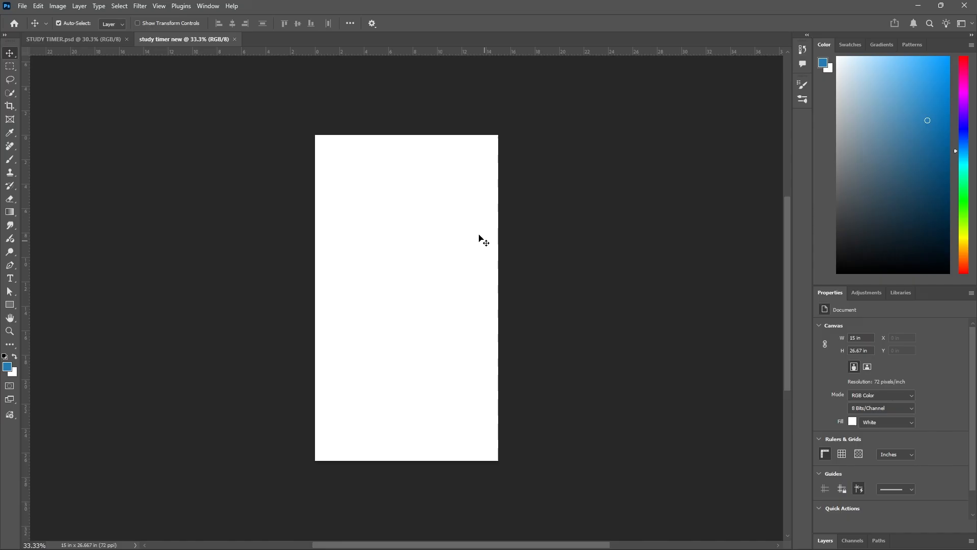
Compare the blank canvas with the four finished screens in STUDY TIMER.psd and return to the new document.
scroll(407, 223, up, 2)
scroll(285, 224, down, 4)
scroll(564, 223, up, 3)
click(97, 39)
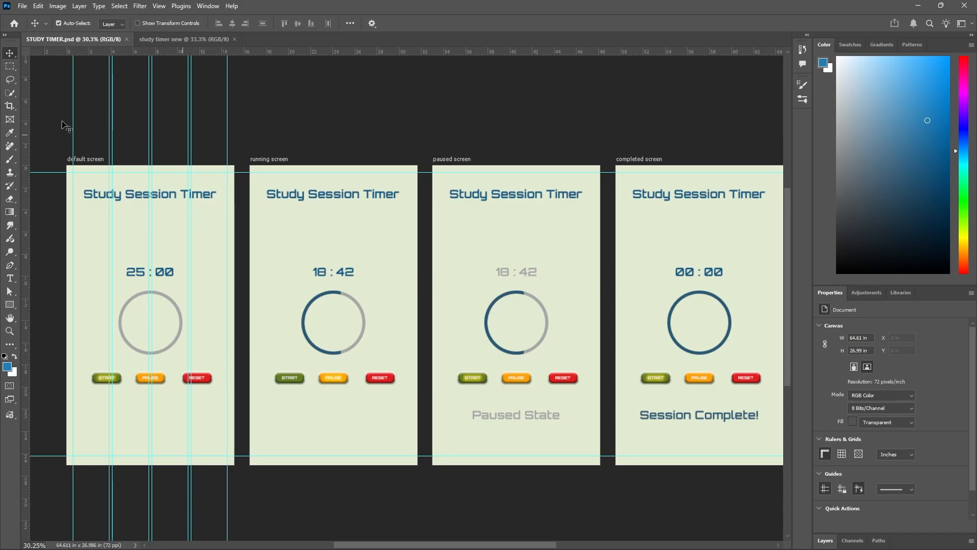
click(210, 40)
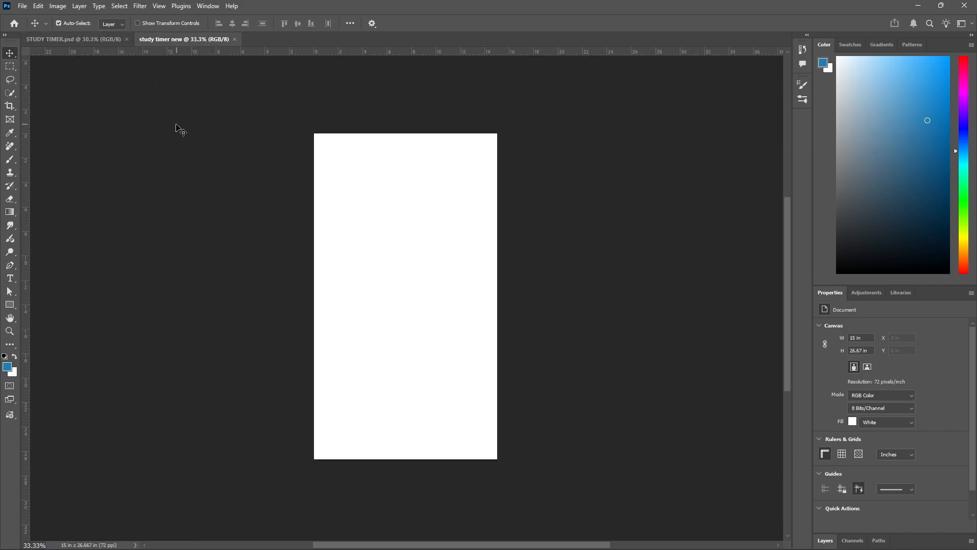
Start a new guide layout with four columns on the blank canvas and set the column gutter to 20 px.
click(159, 6)
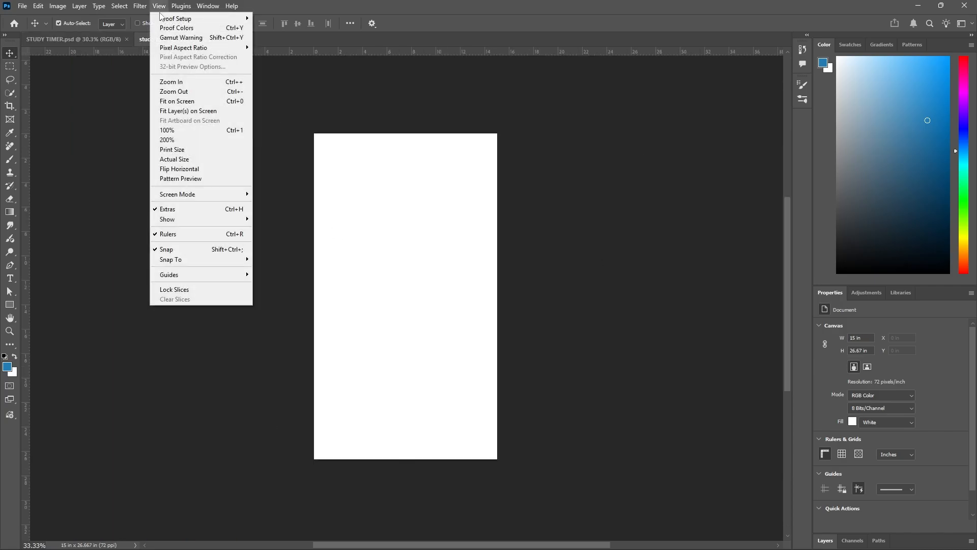
mouse_move(242, 275)
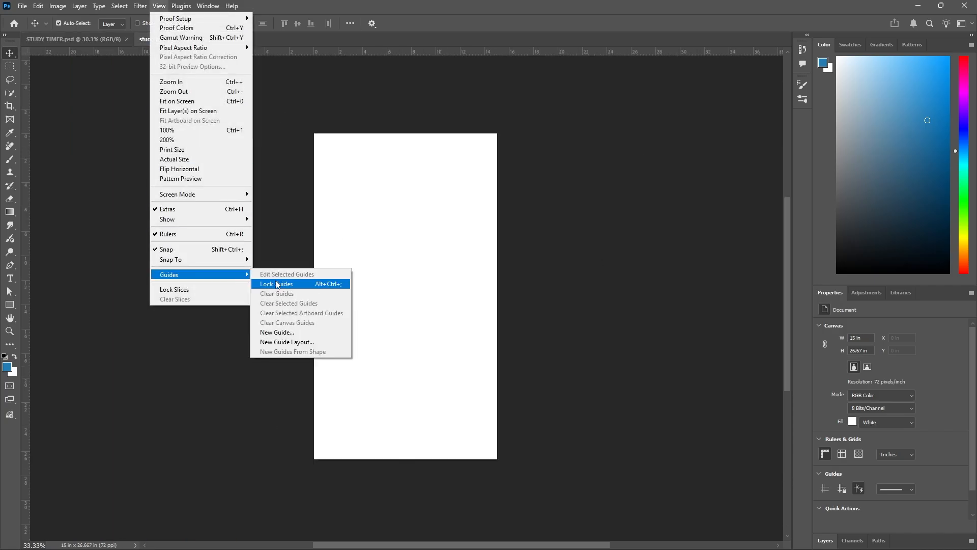
click(301, 342)
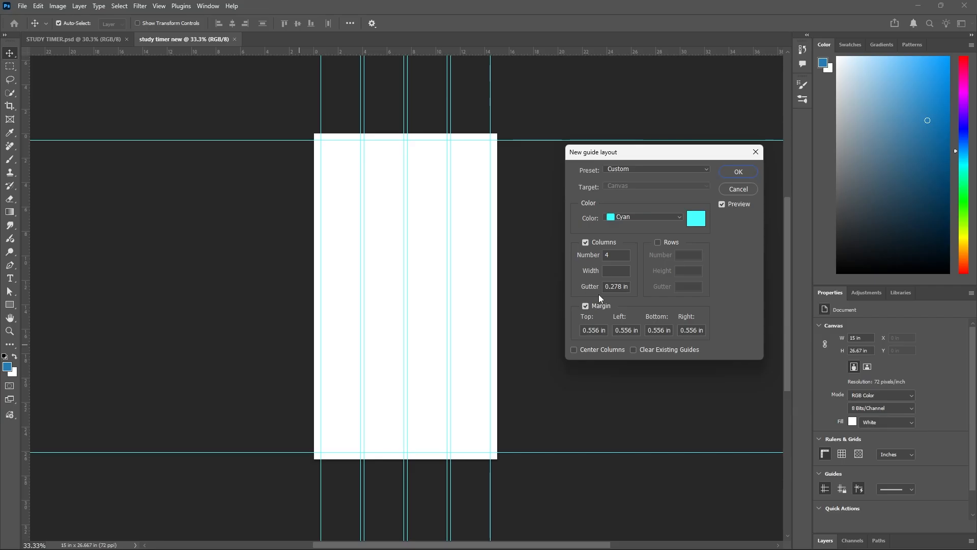
drag(606, 288, 637, 283)
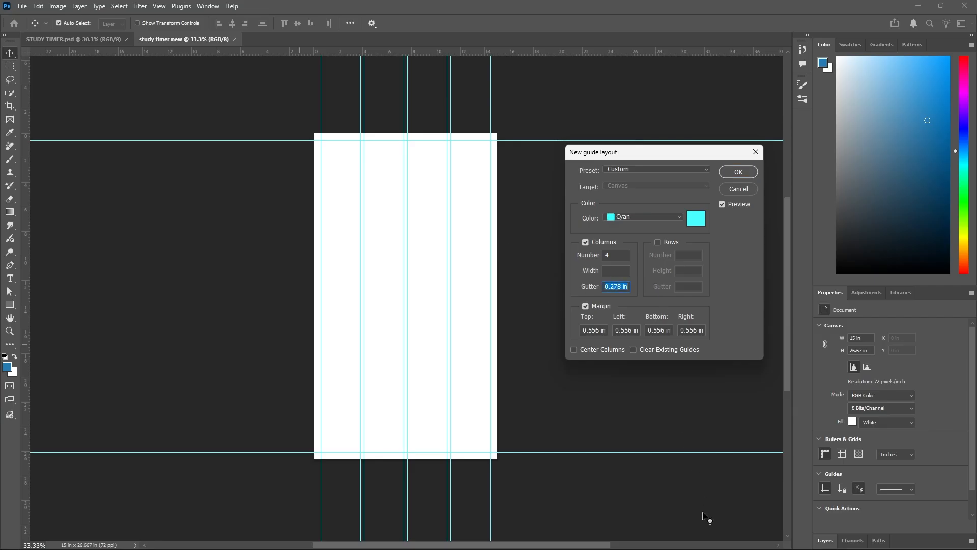
mouse_move(697, 549)
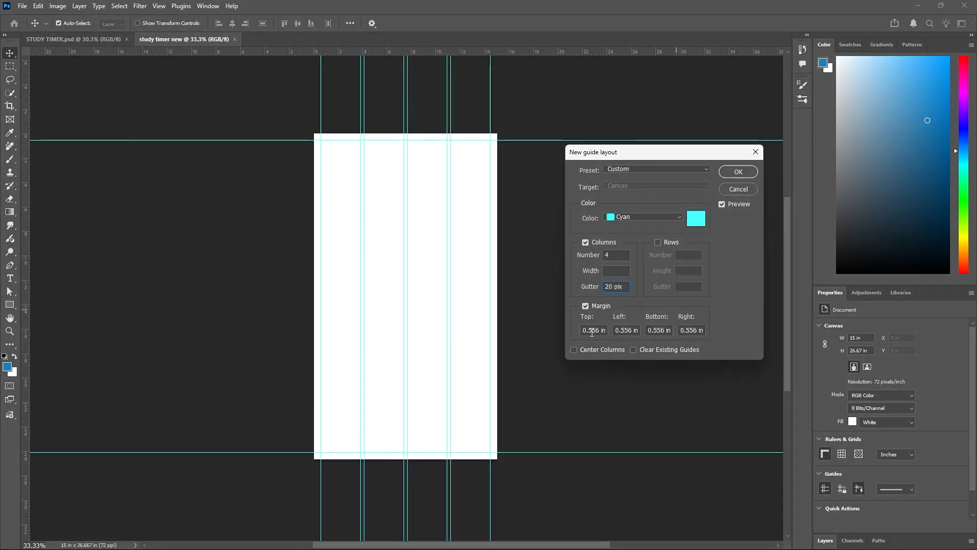
Set the top, left, bottom and right margins of the guide layout to 40 px and create the guides.
click(582, 331)
text(40 )
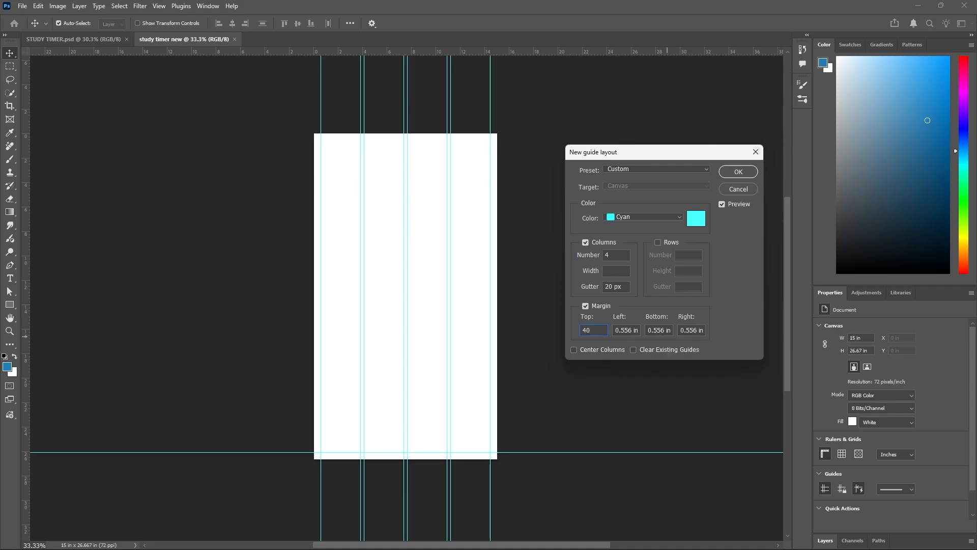
text(px)
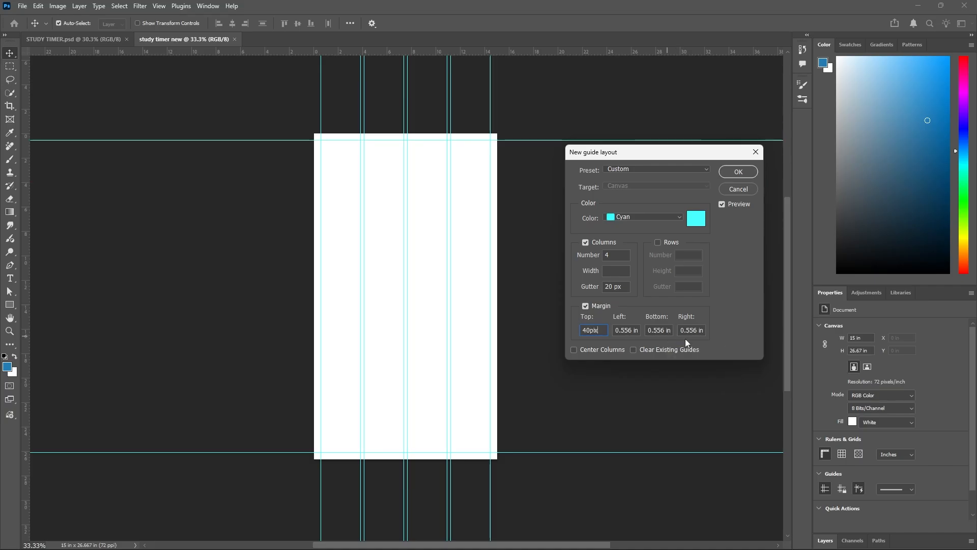
key(Tab)
text(40 px)
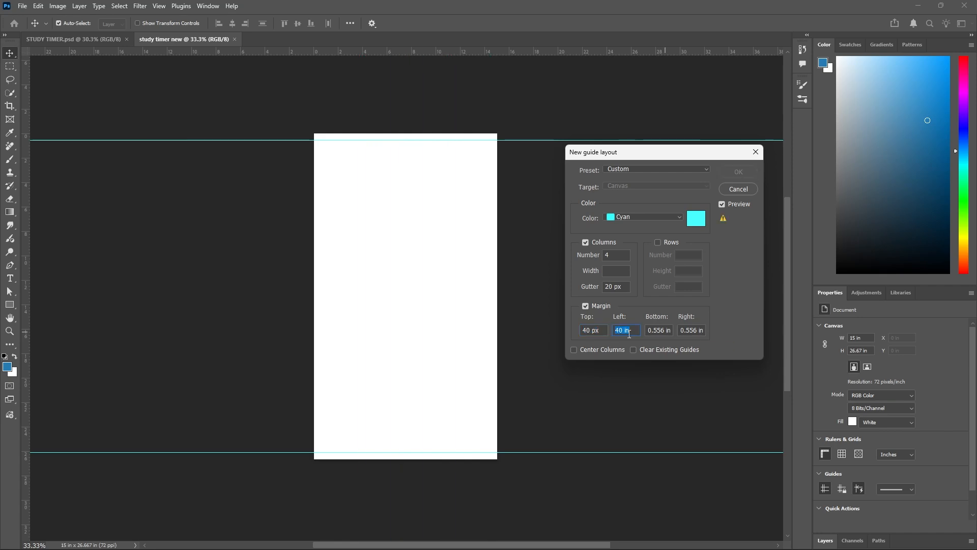
key(Tab)
text(40 px)
key(Tab)
text(40 px)
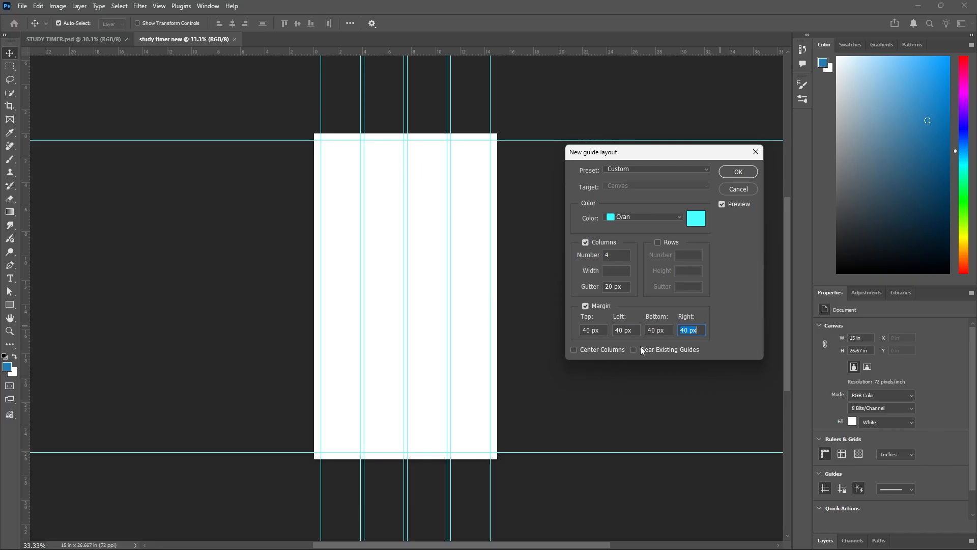
click(738, 172)
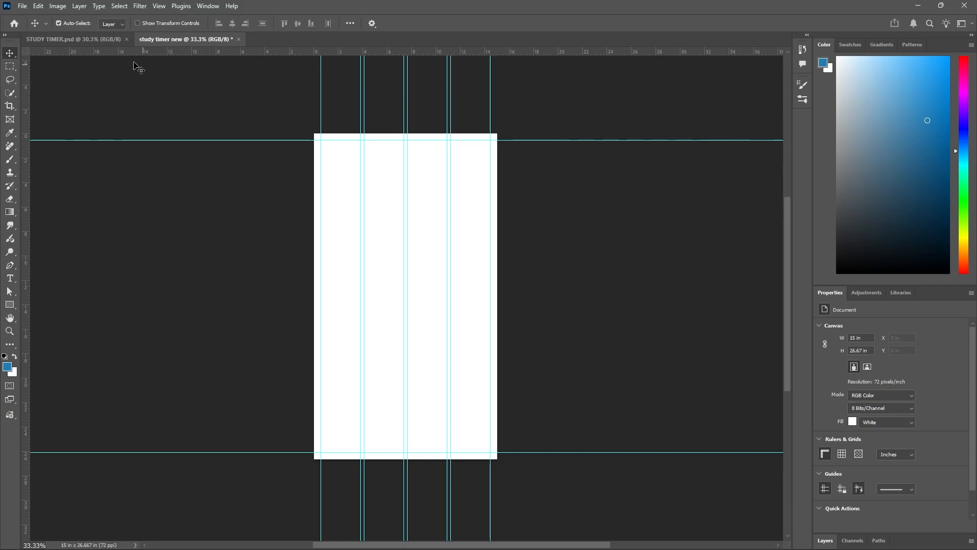
Check the guides in STUDY TIMER.psd, return to the new document and add an empty layer above the background.
click(110, 42)
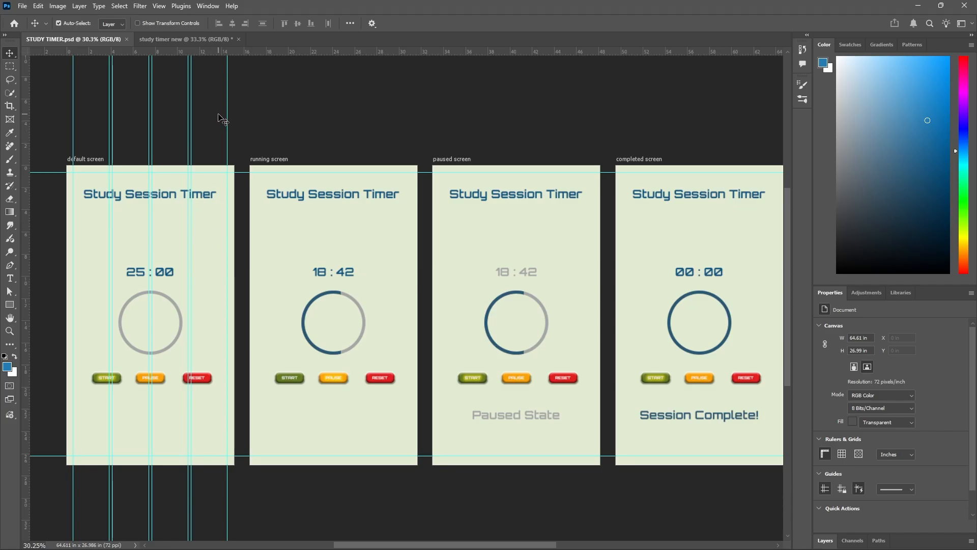
click(201, 40)
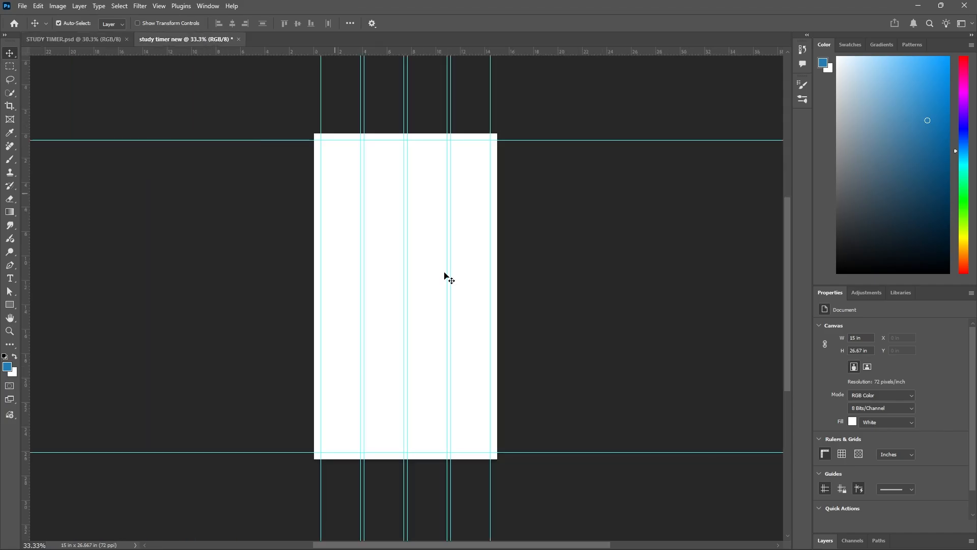
click(824, 541)
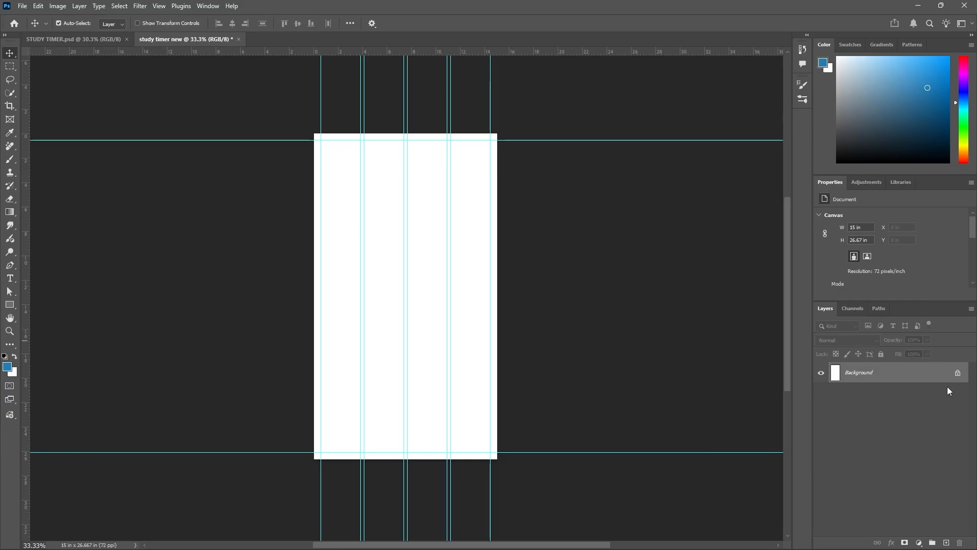
click(946, 543)
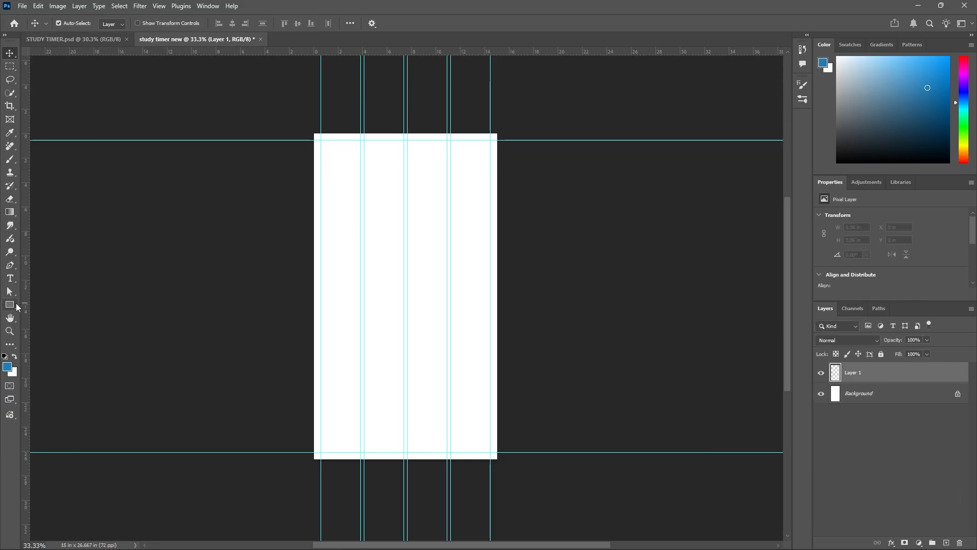
Set up the Rectangle tool with a light blue fill, hex b8d7e0.
click(14, 307)
click(43, 306)
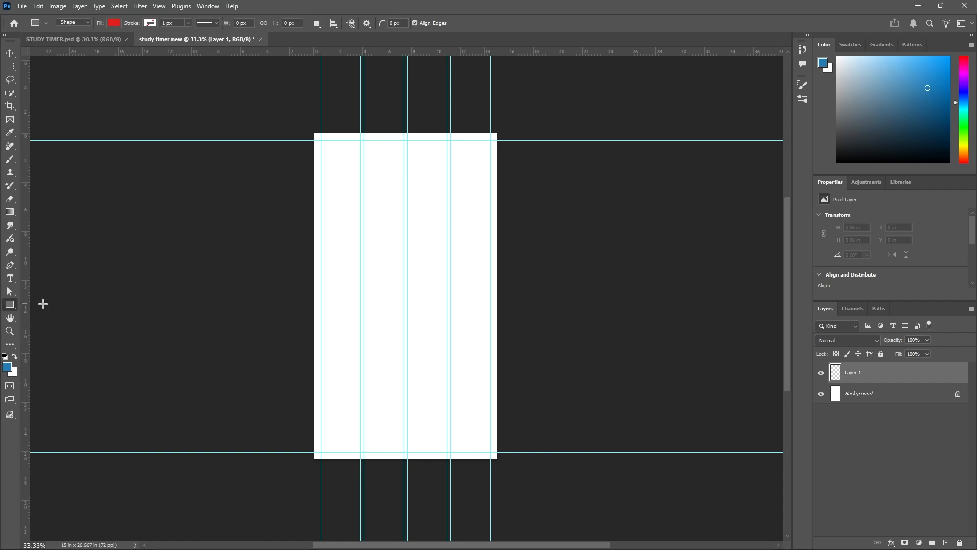
click(115, 23)
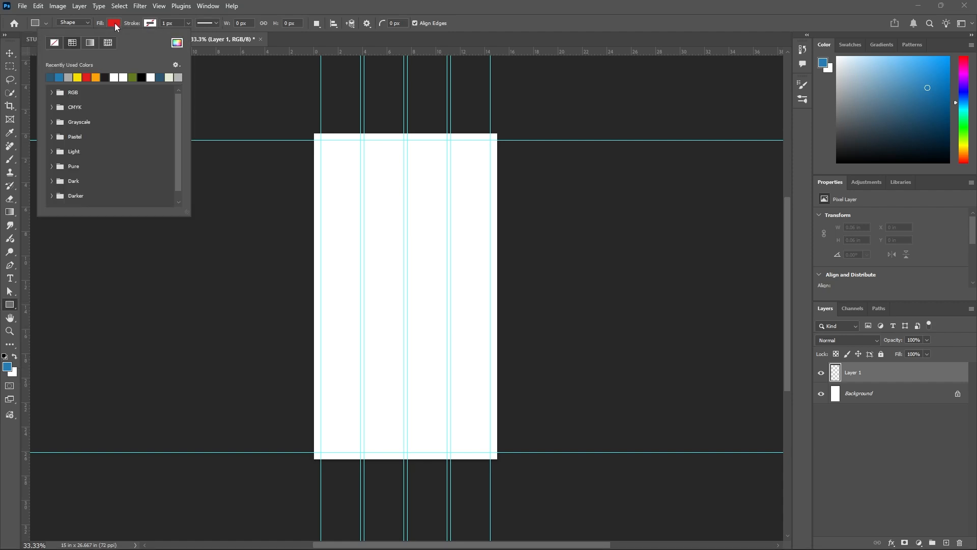
click(176, 42)
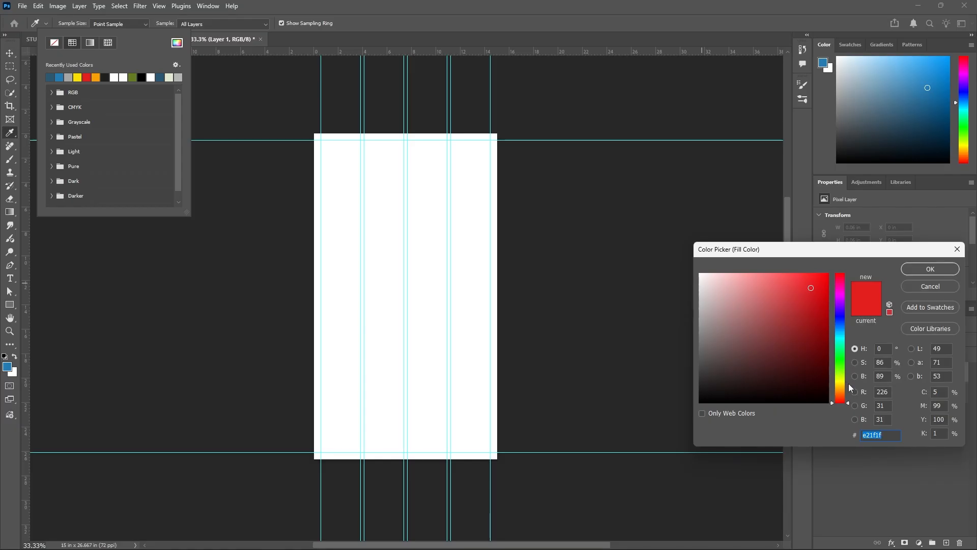
click(841, 335)
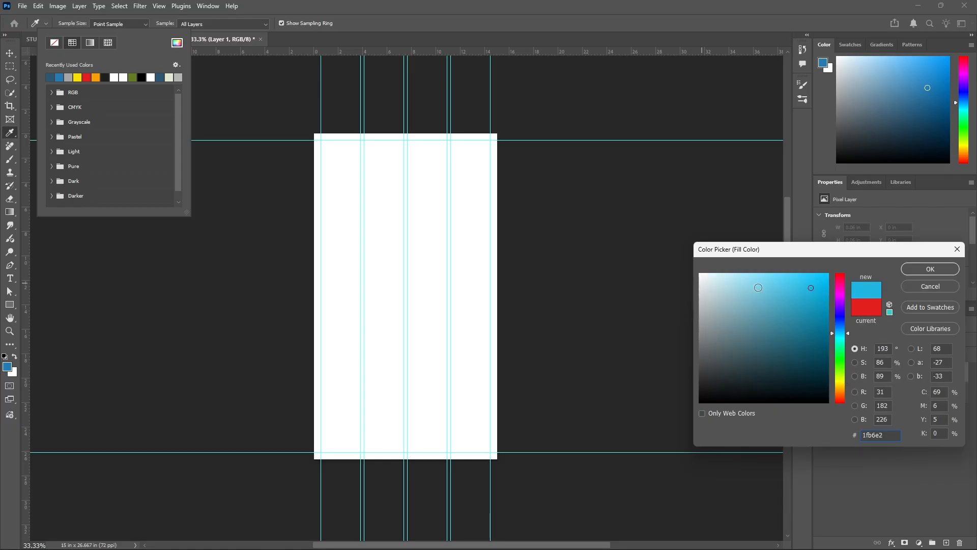
drag(748, 275, 722, 289)
click(918, 272)
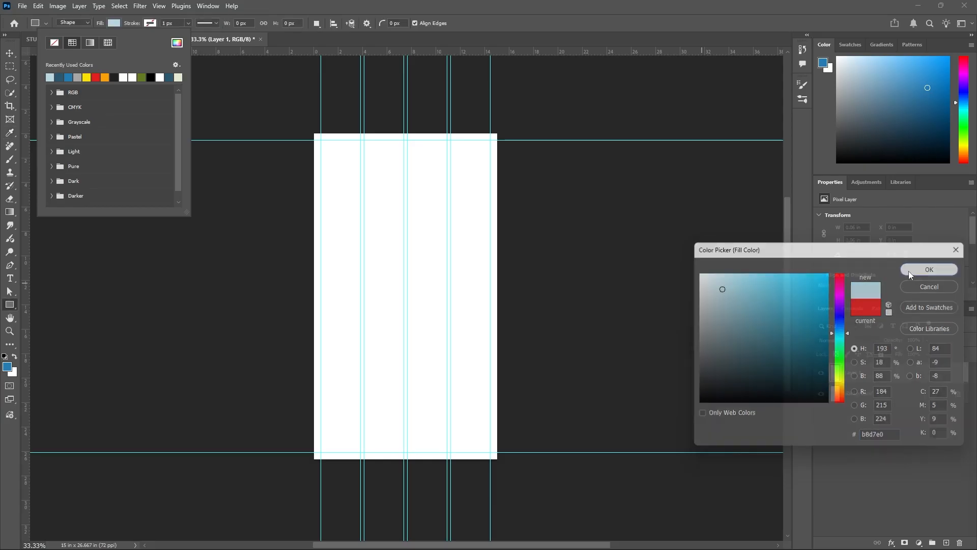
Draw a rectangle of about 15.5 x 27.15 in covering the whole canvas and lock its layer.
drag(311, 132, 497, 466)
drag(498, 463, 500, 461)
click(11, 57)
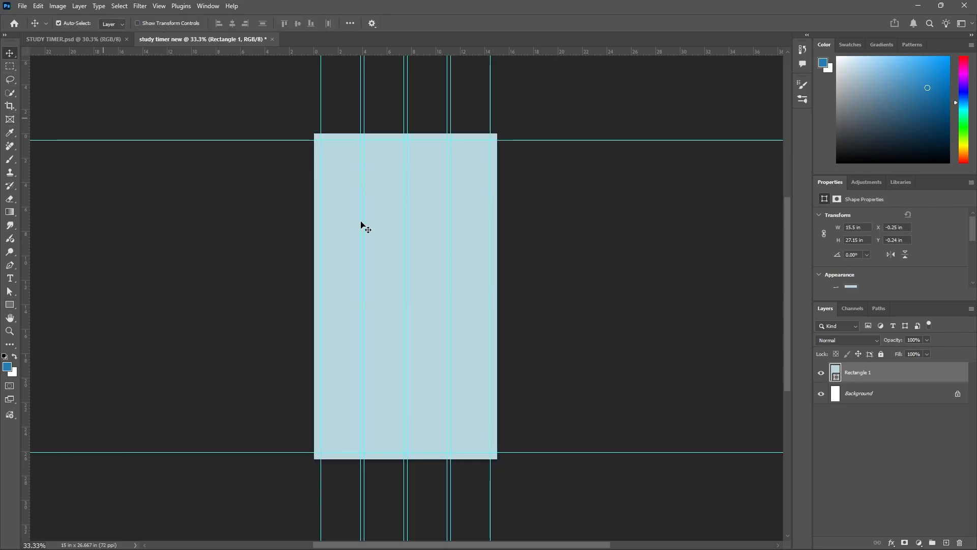
click(882, 355)
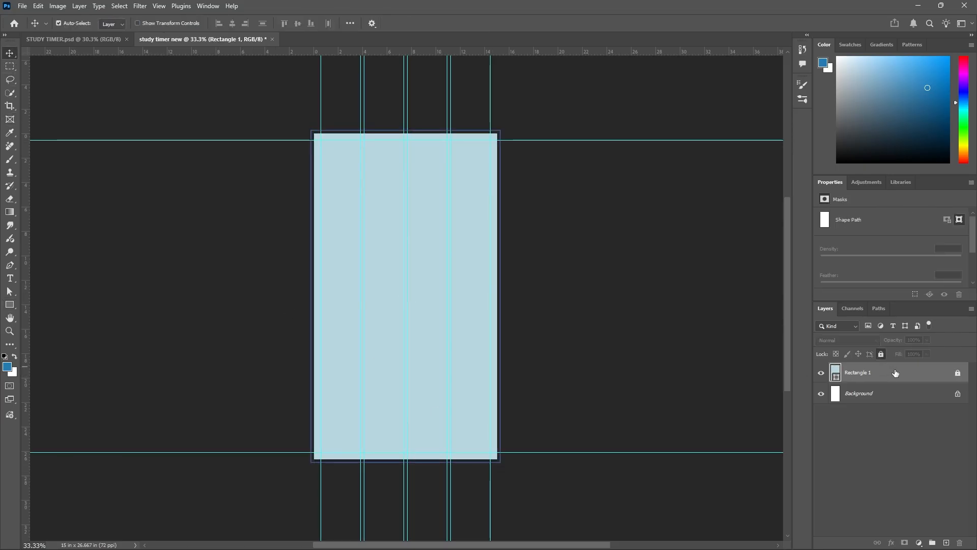
Examine the title and layout of the finished screens in STUDY TIMER.psd and return to the new document.
click(75, 39)
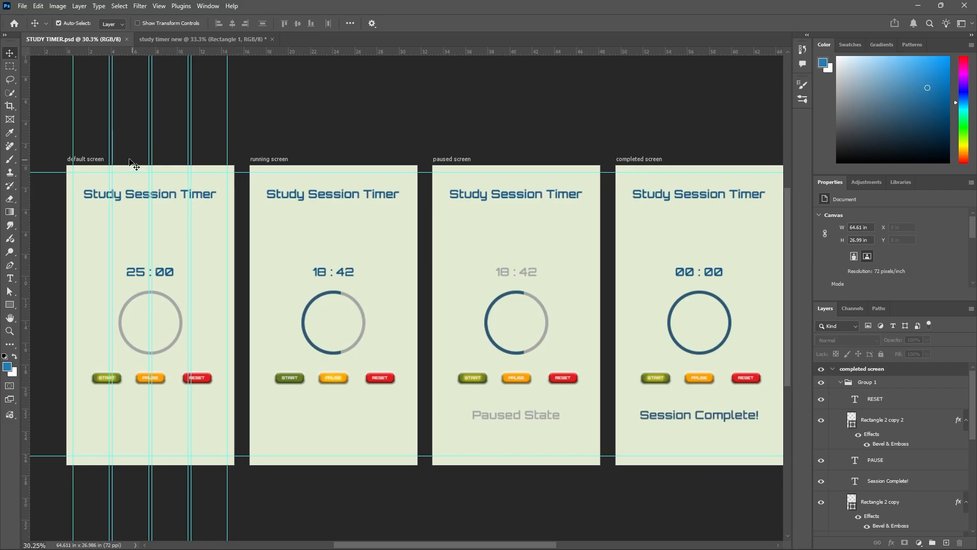
scroll(131, 158, down, 1)
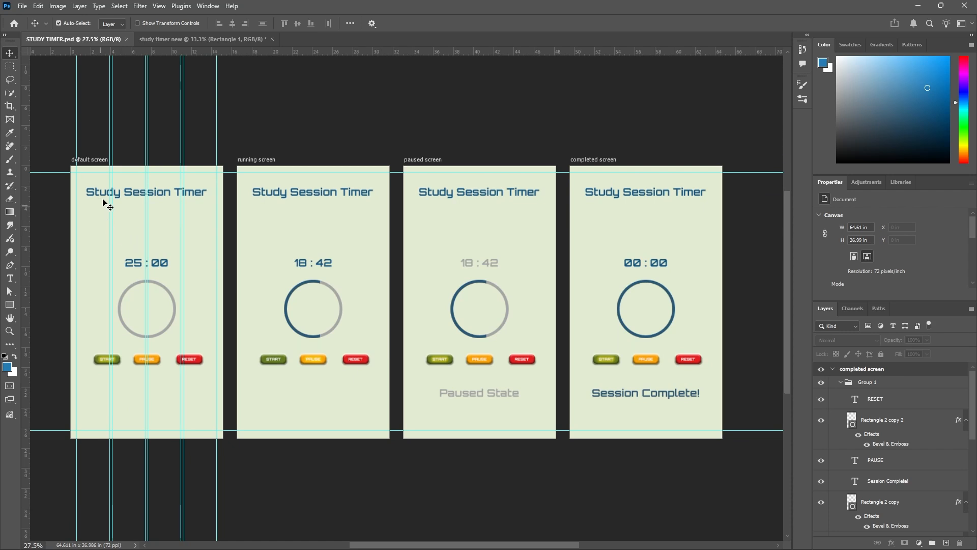
scroll(97, 203, up, 2)
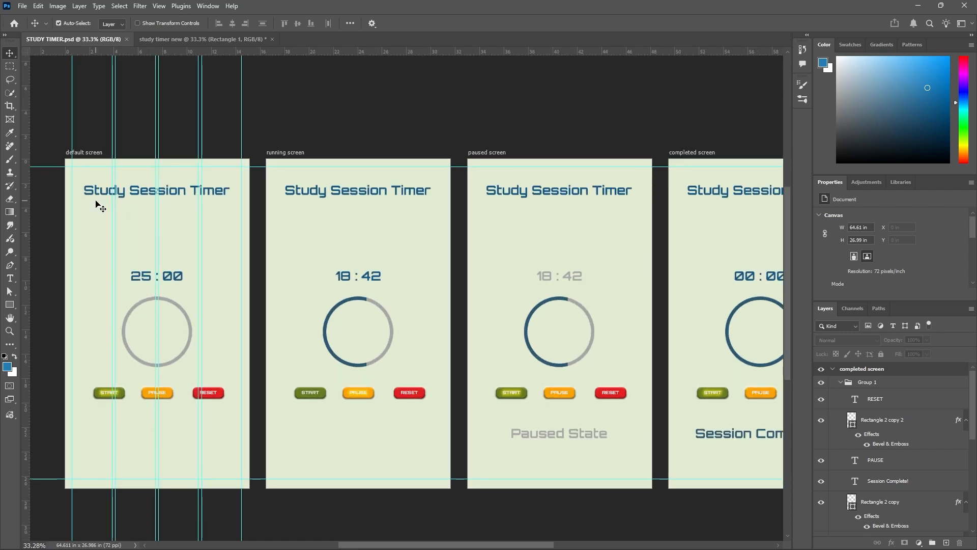
click(220, 41)
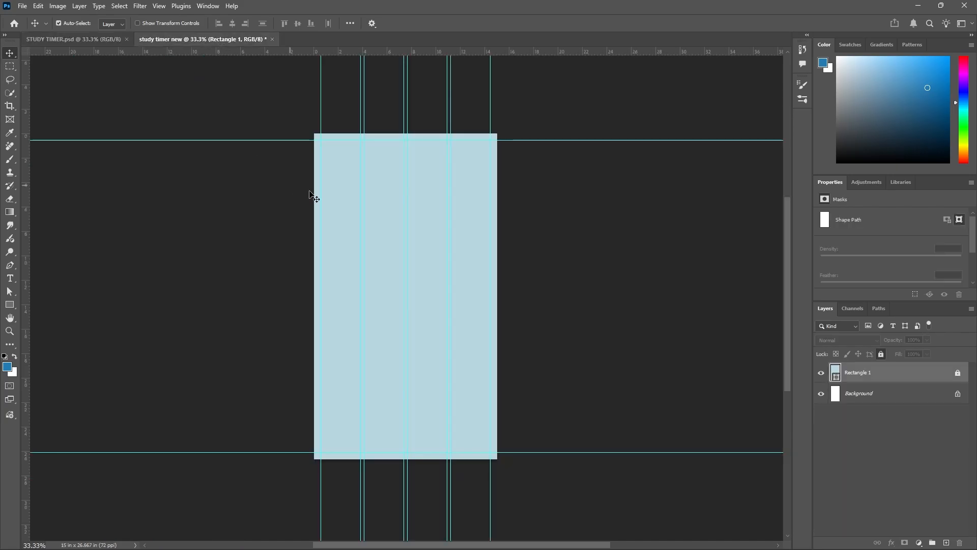
Add the title text "STUDY SESSION TIMER" in Orbitron Bold on the upper part of the canvas.
click(9, 278)
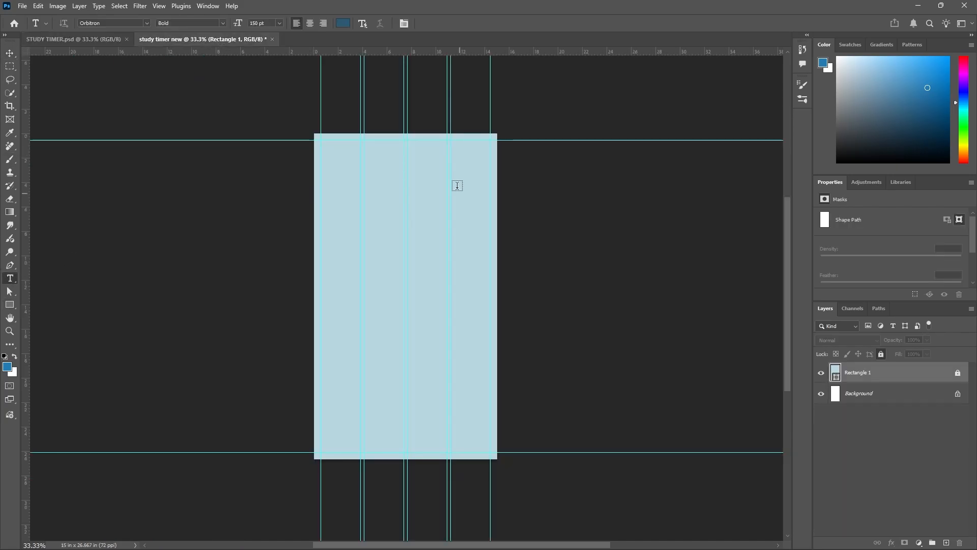
scroll(457, 186, up, 1)
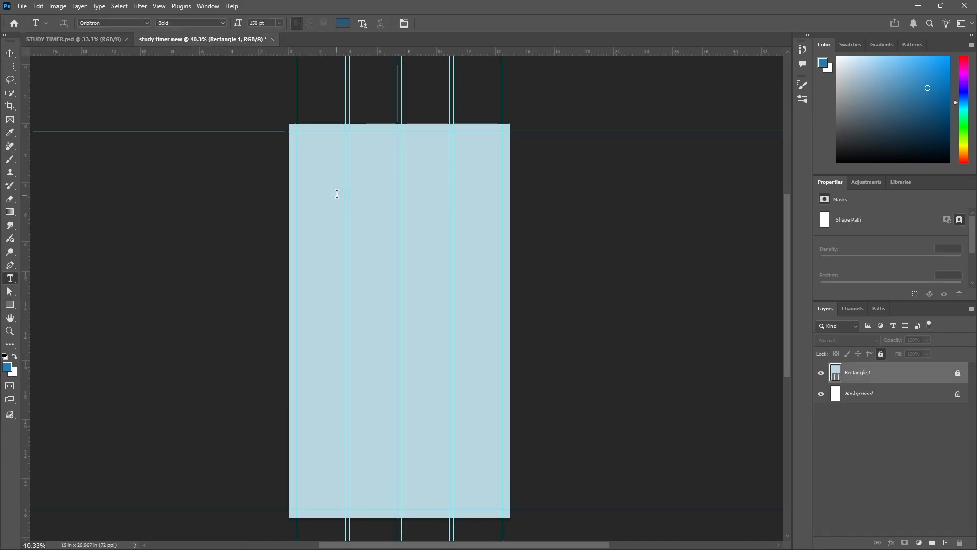
click(337, 194)
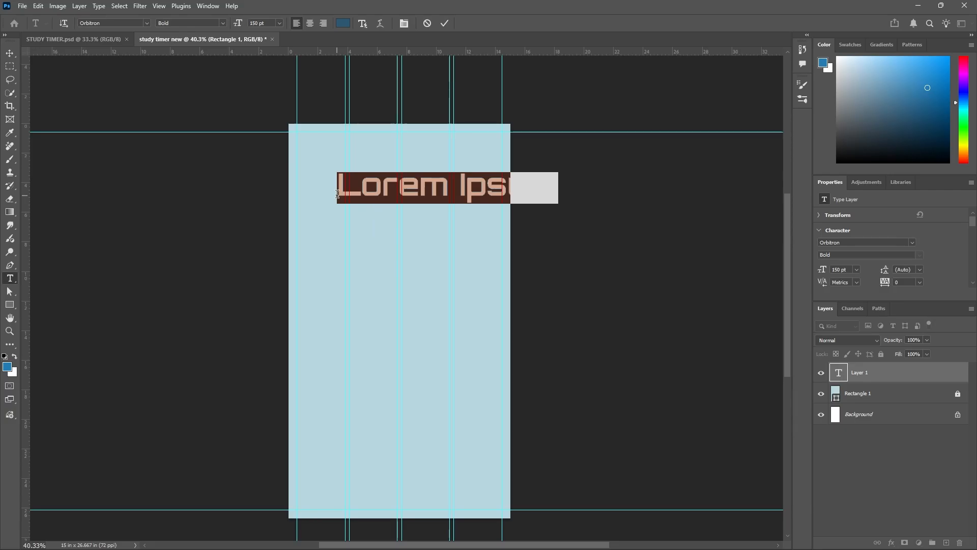
text(S)
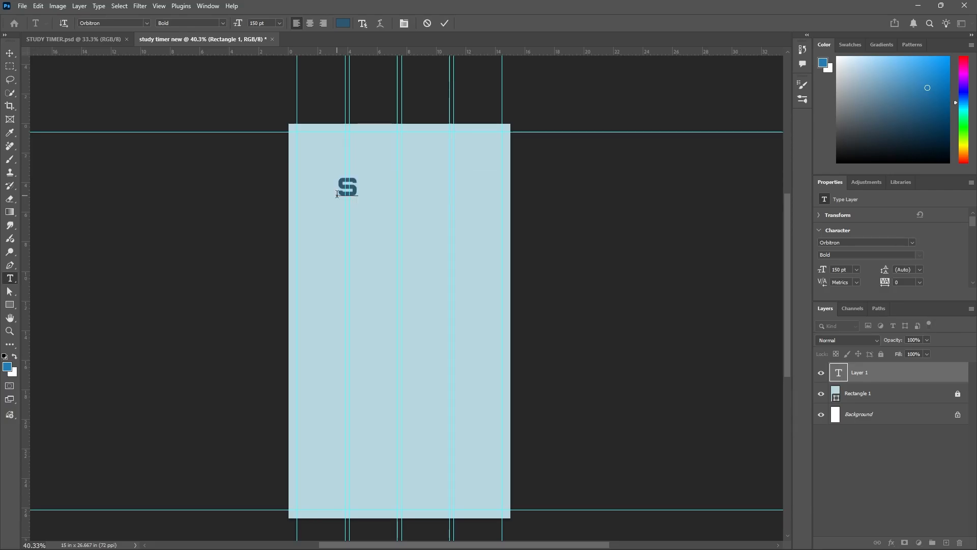
text(tu)
key(BackSpace)
key(BackSpace)
key(BackSpace)
text(STUDY SESSION TIMER)
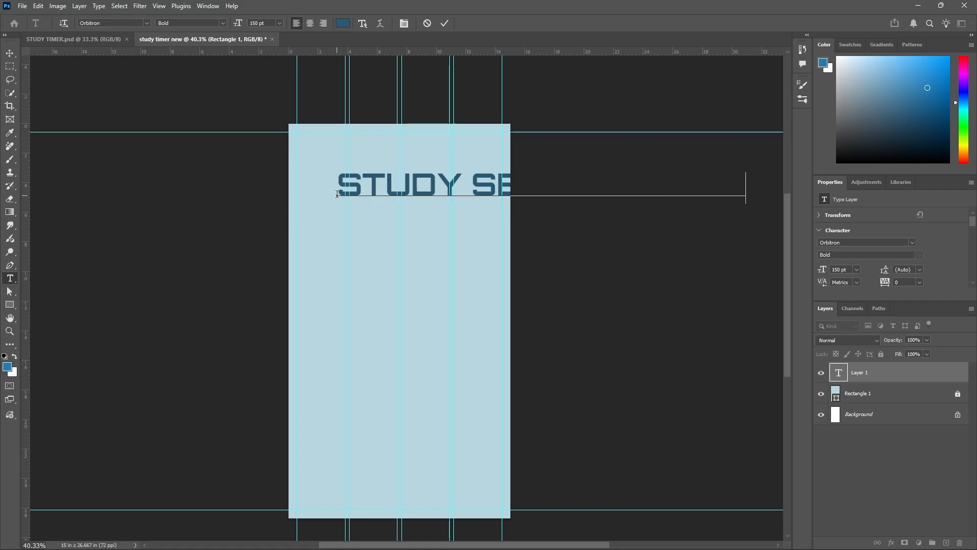
click(444, 24)
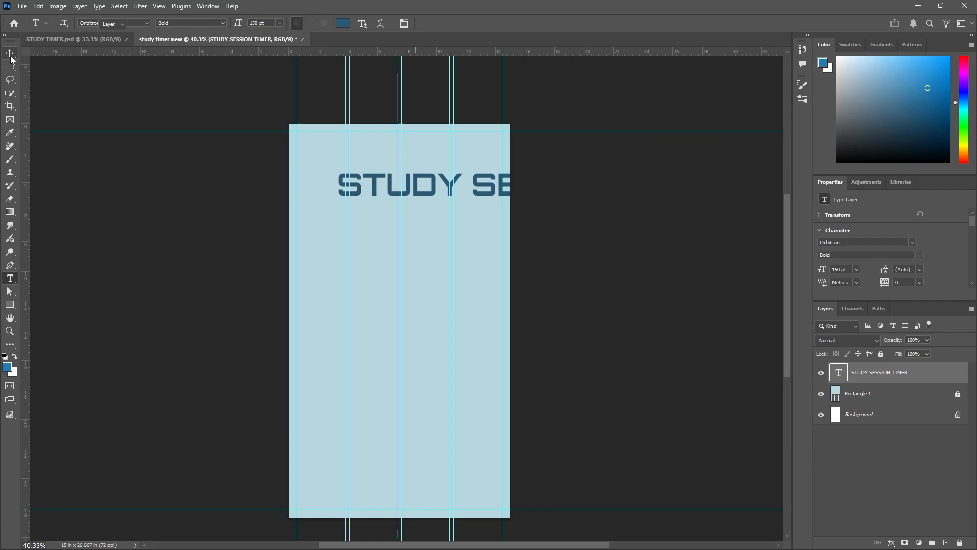
Set the font size of the STUDY SESSION TIMER title to 60 pt.
key(v)
double_click(367, 180)
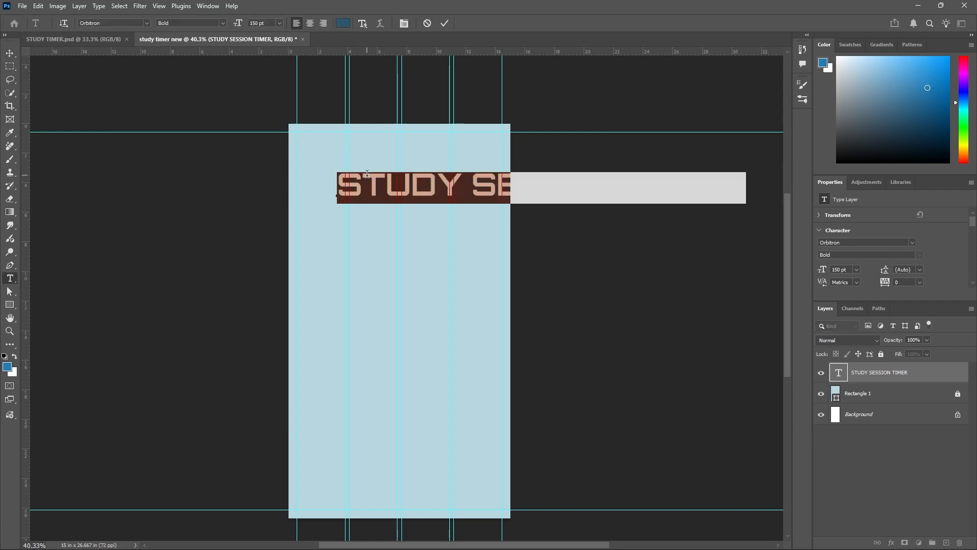
click(279, 25)
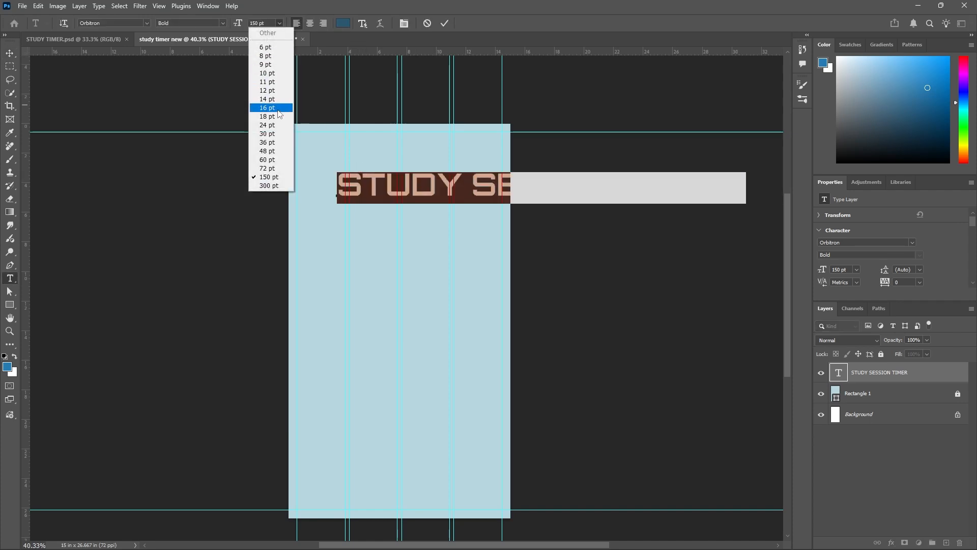
click(274, 133)
click(279, 24)
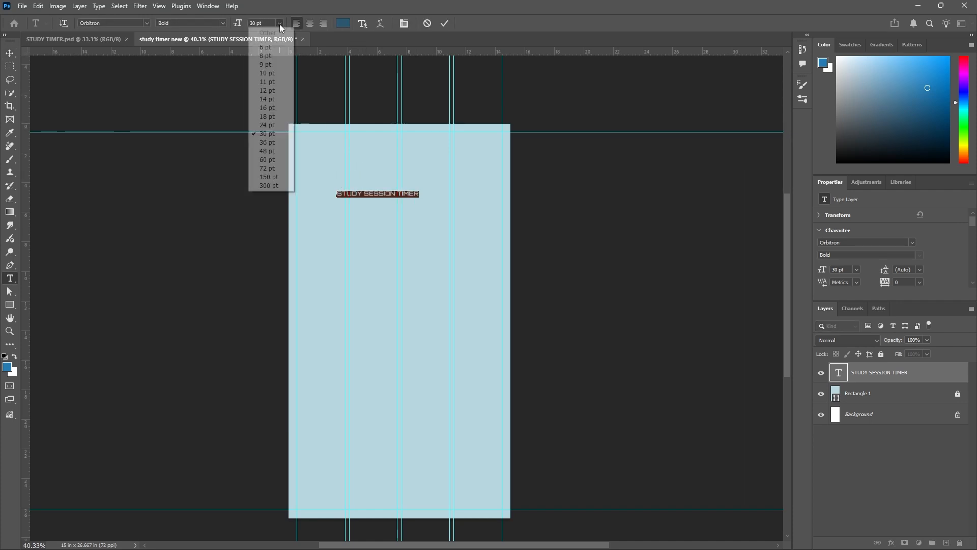
click(277, 150)
click(278, 23)
click(281, 157)
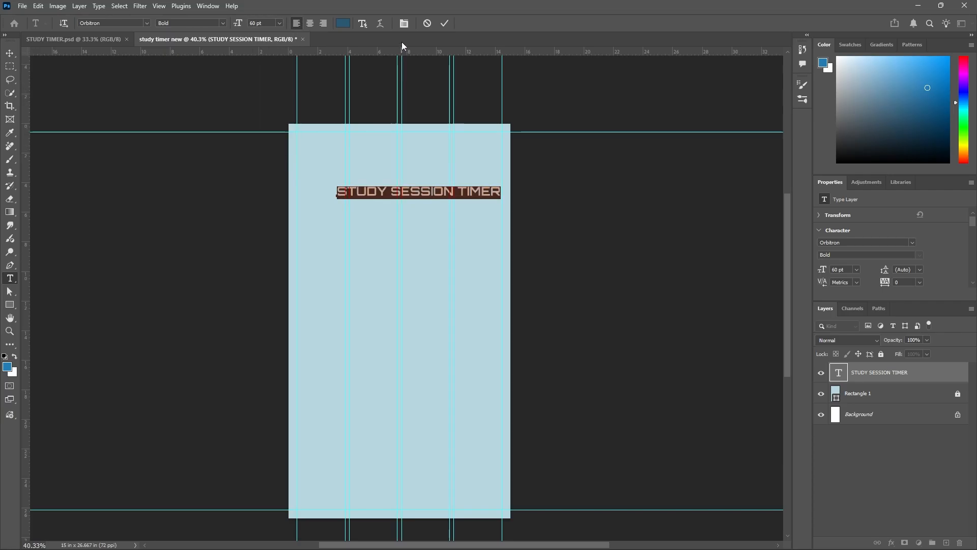
click(444, 24)
key(v)
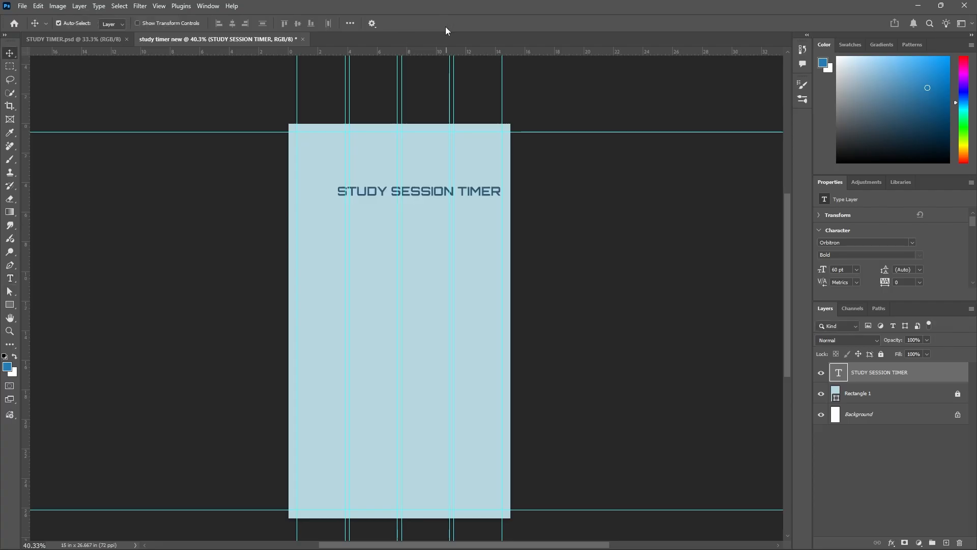
Move the title up and centre it horizontally on the canvas, checking its placement against STUDY TIMER.psd.
drag(379, 192, 368, 170)
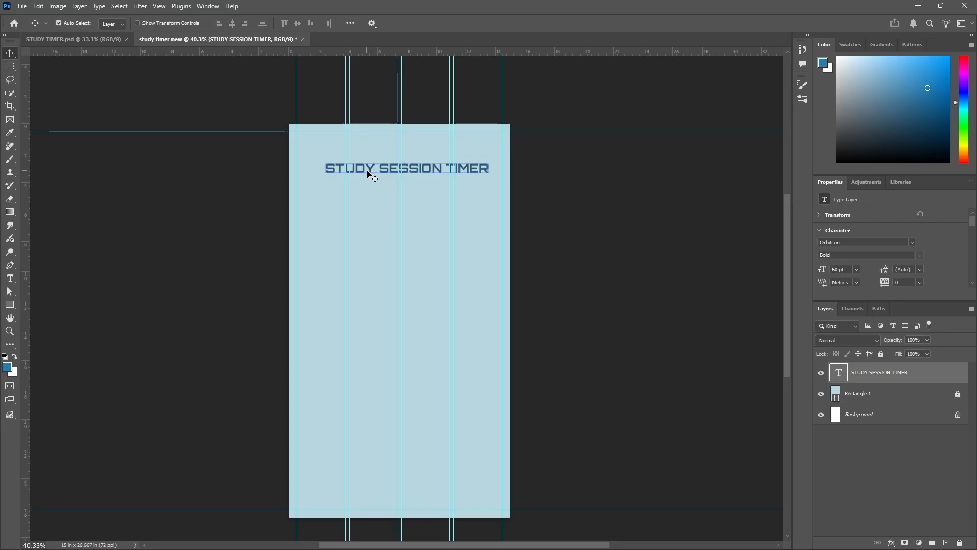
drag(368, 170, 369, 172)
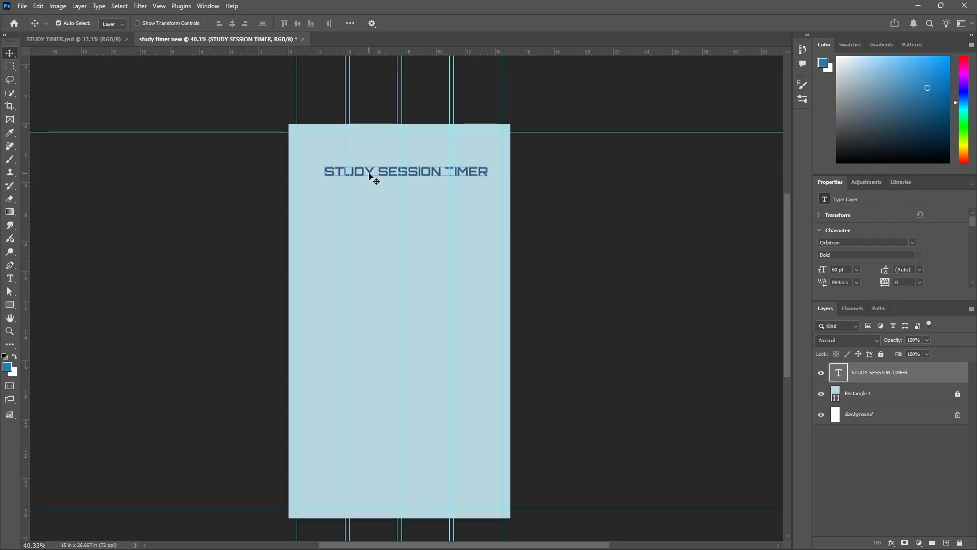
click(106, 40)
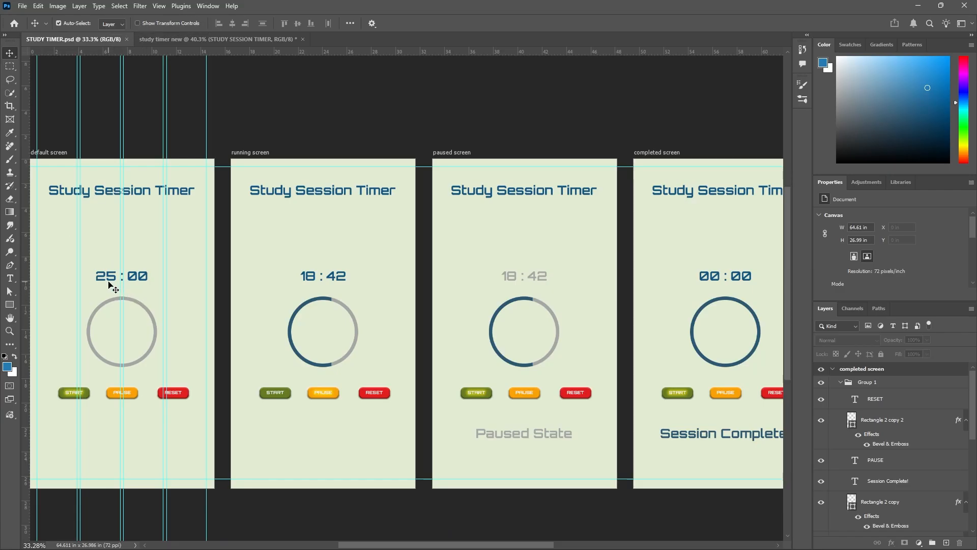
click(240, 42)
scroll(390, 203, up, 1)
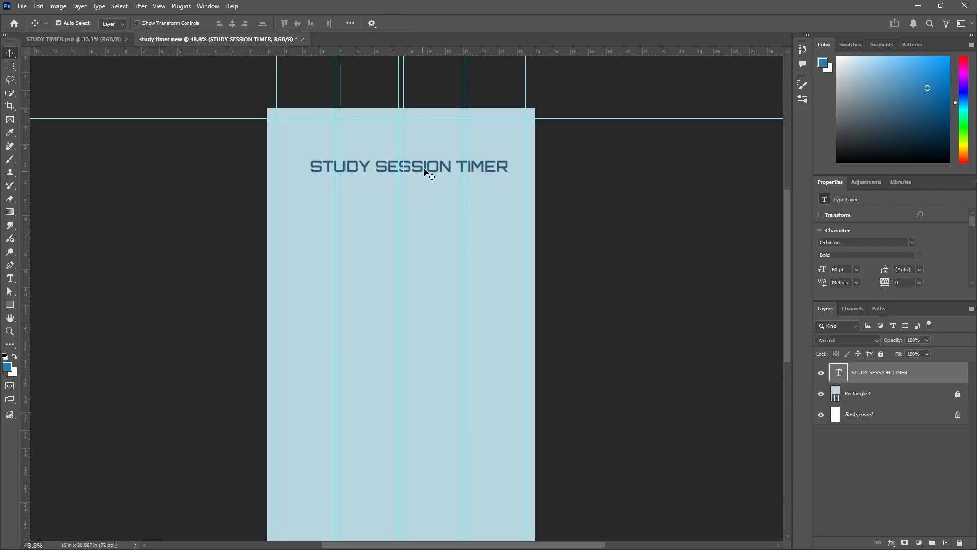
Nudge the STUDY SESSION TIMER title up slightly and add the text "25:00" in Orbitron Bold below it.
drag(427, 171, 427, 161)
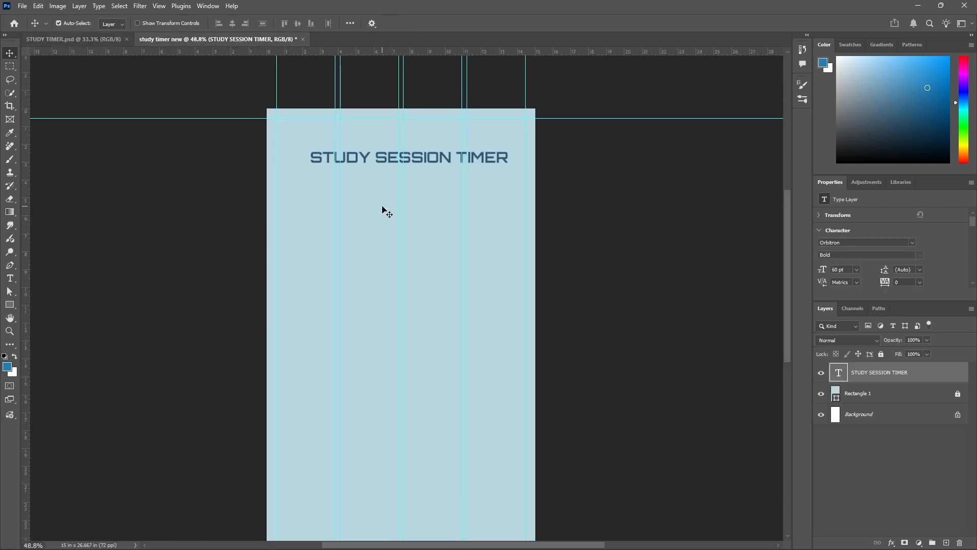
click(12, 281)
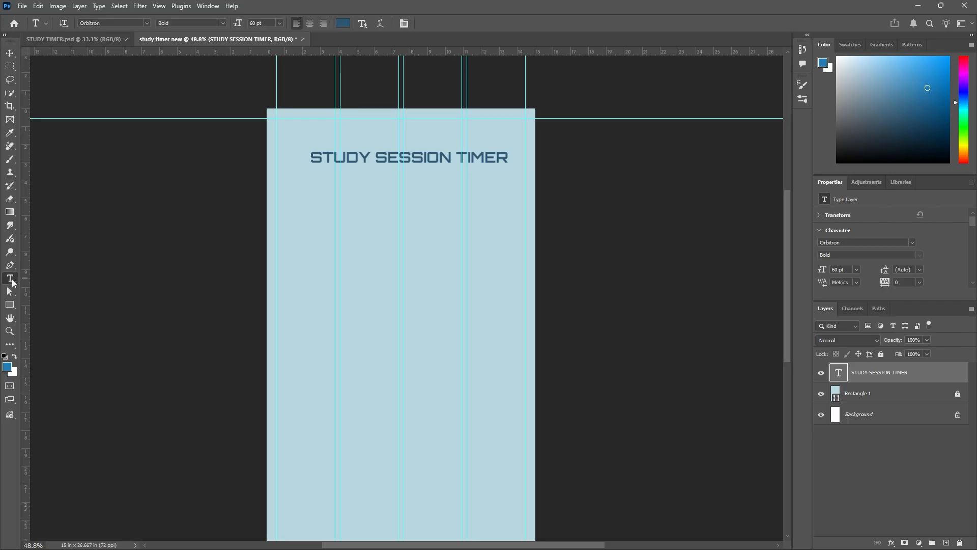
click(372, 234)
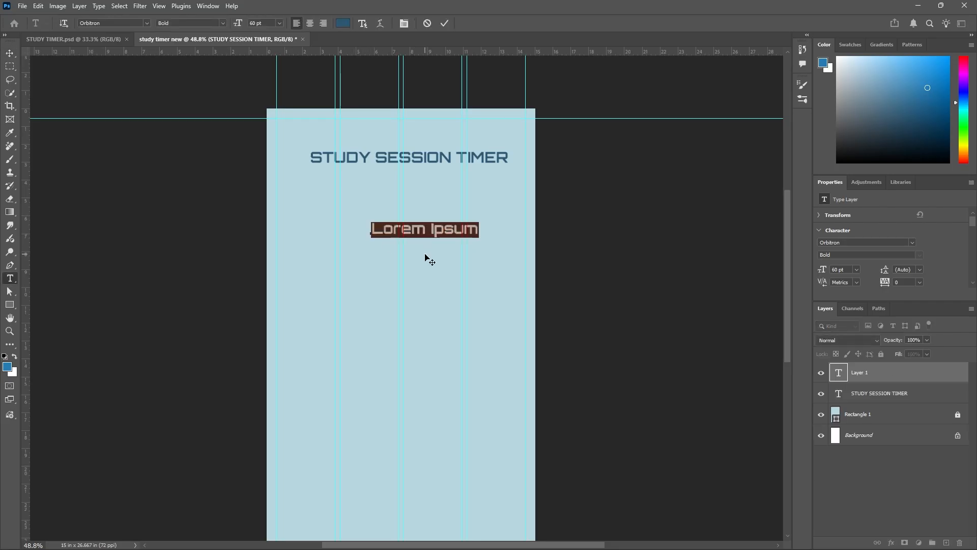
text(2)
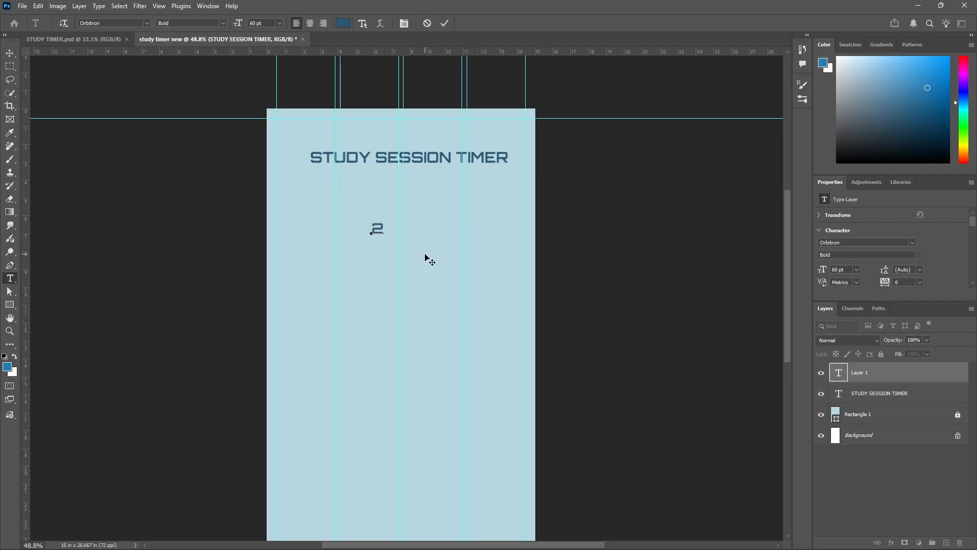
text(5:00)
click(444, 24)
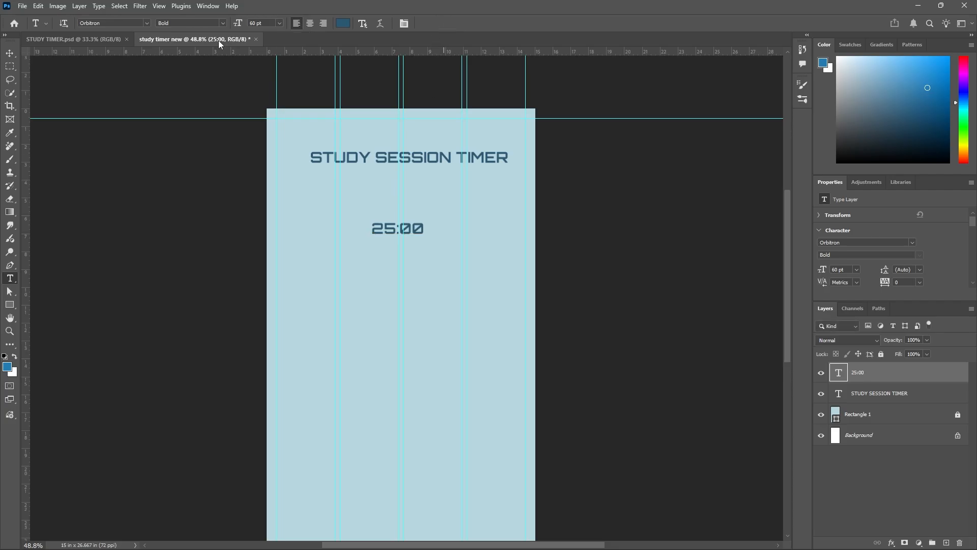
click(10, 53)
drag(421, 230, 421, 243)
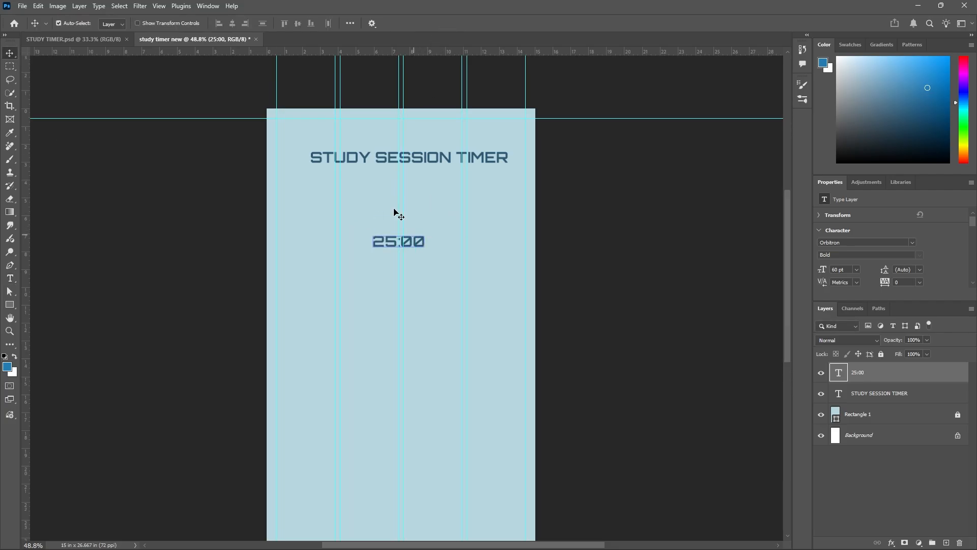
Set the font size of the 25:00 text to 100 pt and centre it horizontally below the title.
double_click(392, 245)
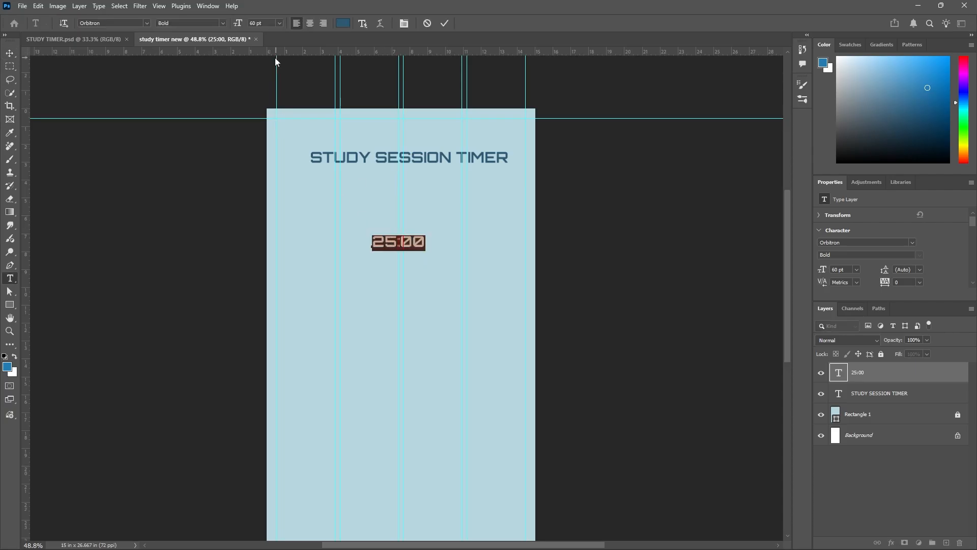
click(280, 23)
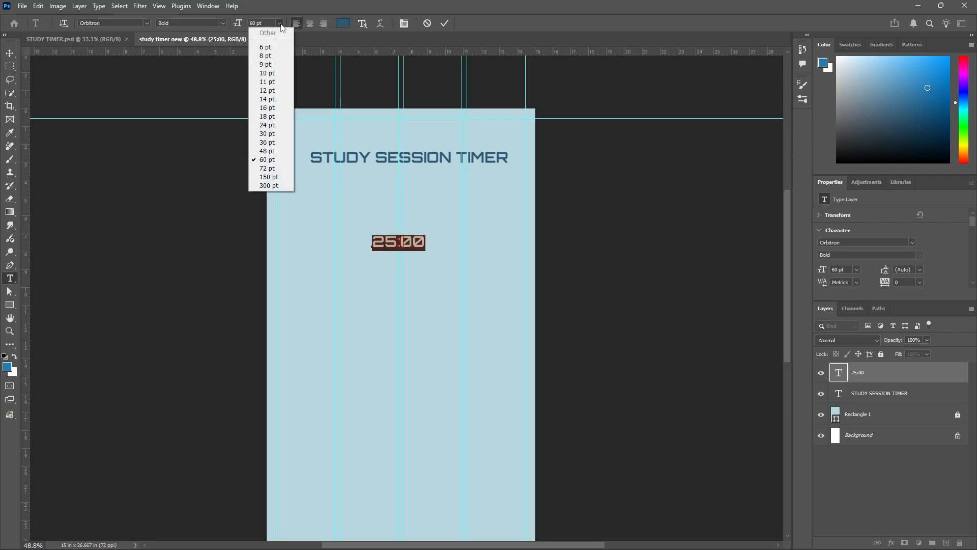
click(261, 170)
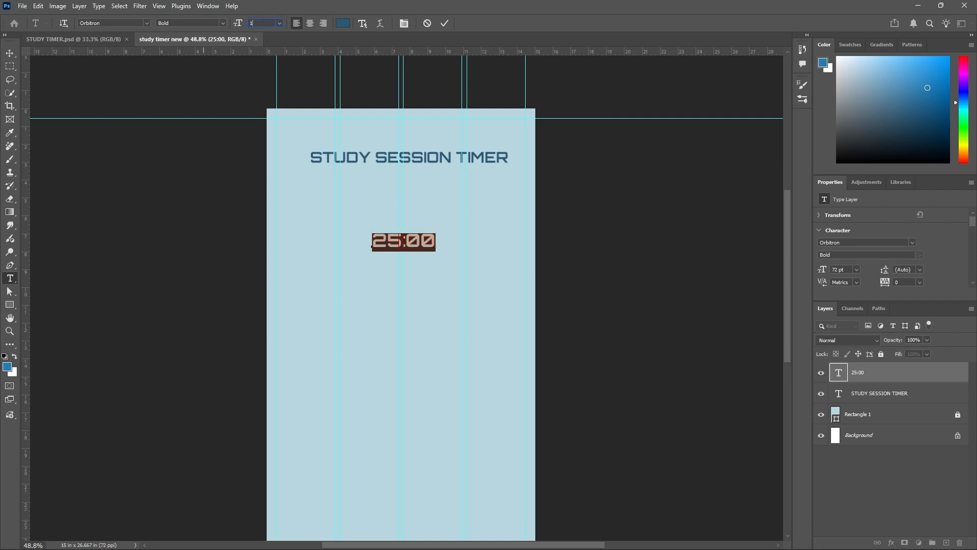
key(Return)
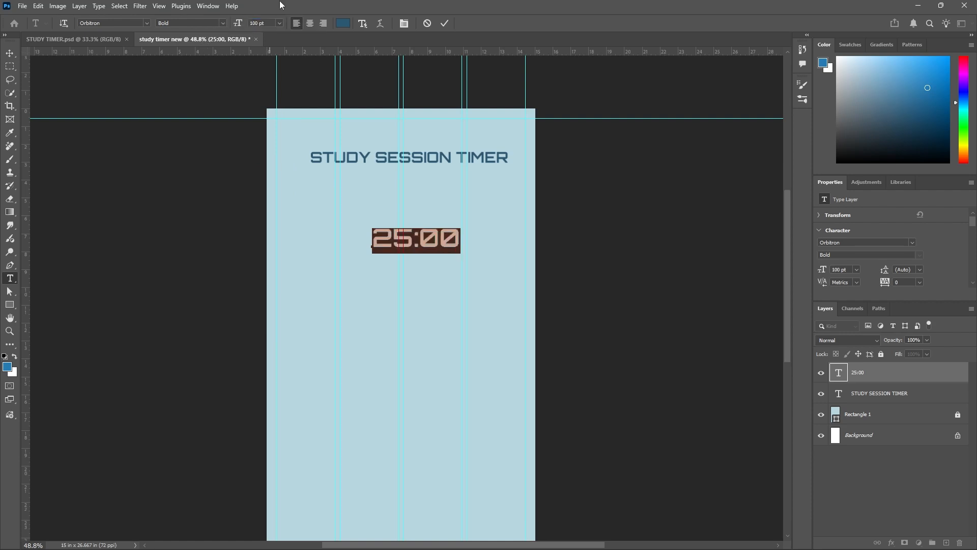
click(445, 24)
mouse_move(435, 244)
mouse_down()
mouse_move(414, 266)
mouse_move(420, 256)
mouse_up()
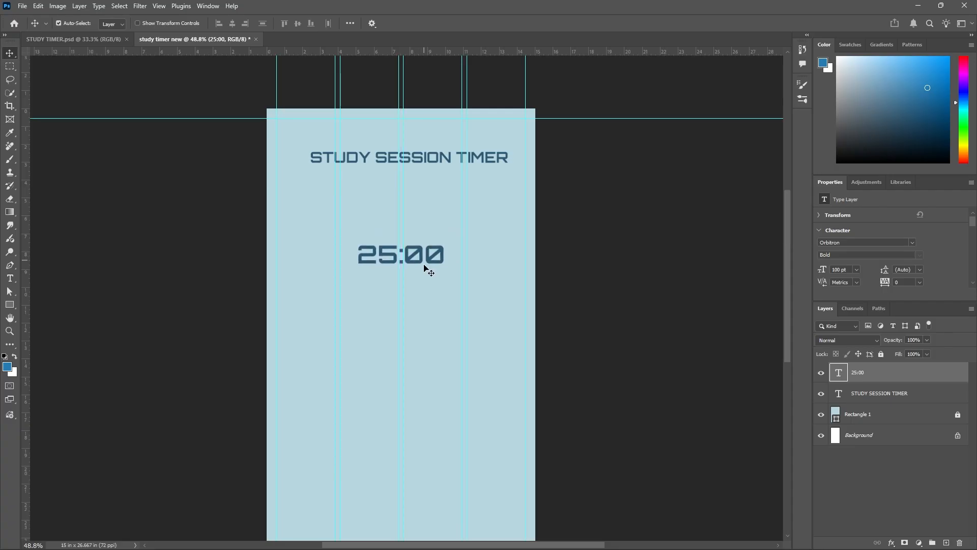
click(438, 312)
Check the timer ring in STUDY TIMER.psd, then in the new document draw a circle about 544 px in diameter centred below the 25:00 text.
click(108, 42)
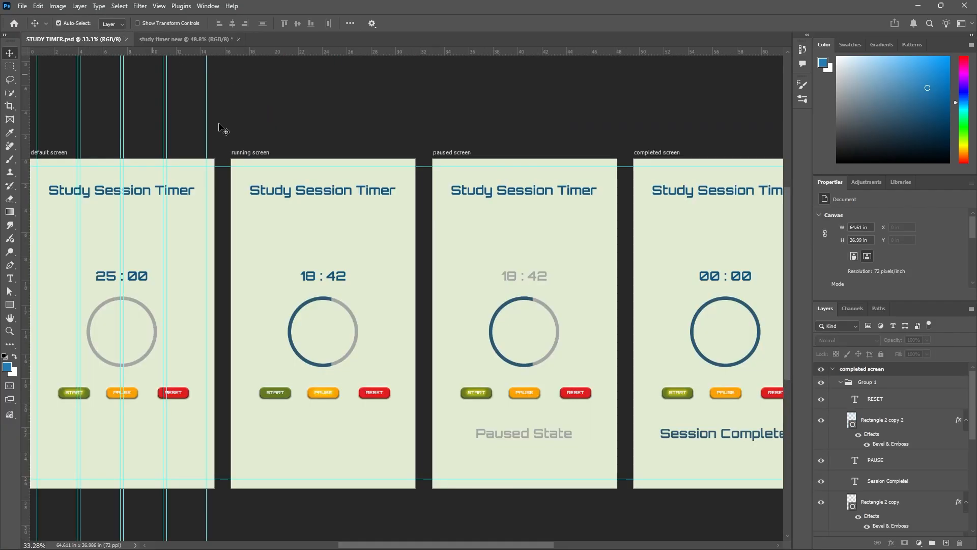
scroll(313, 257, down, 2)
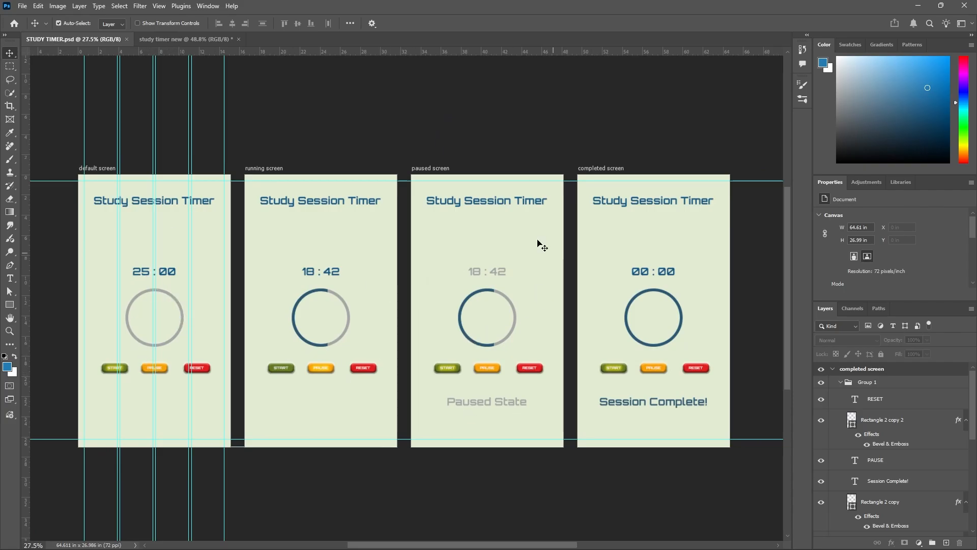
click(203, 39)
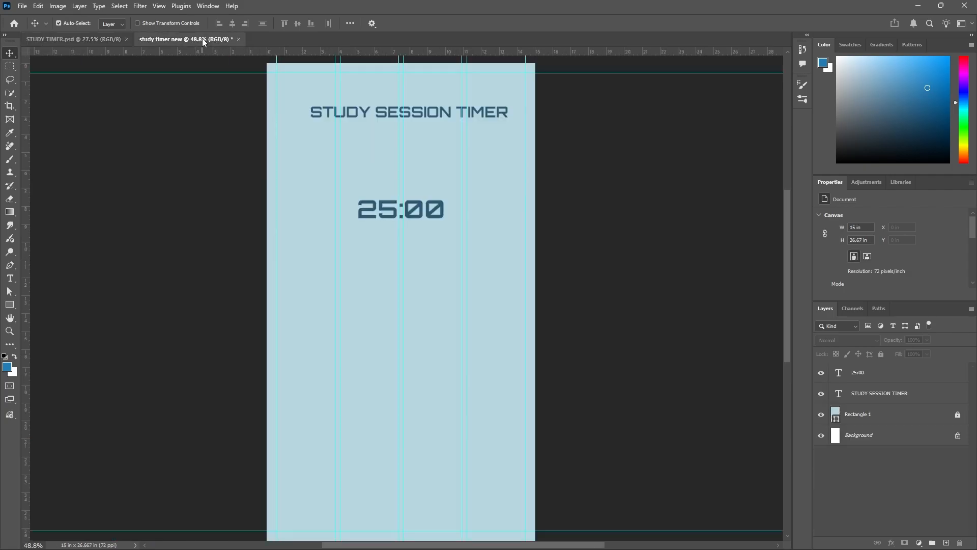
click(12, 304)
click(61, 314)
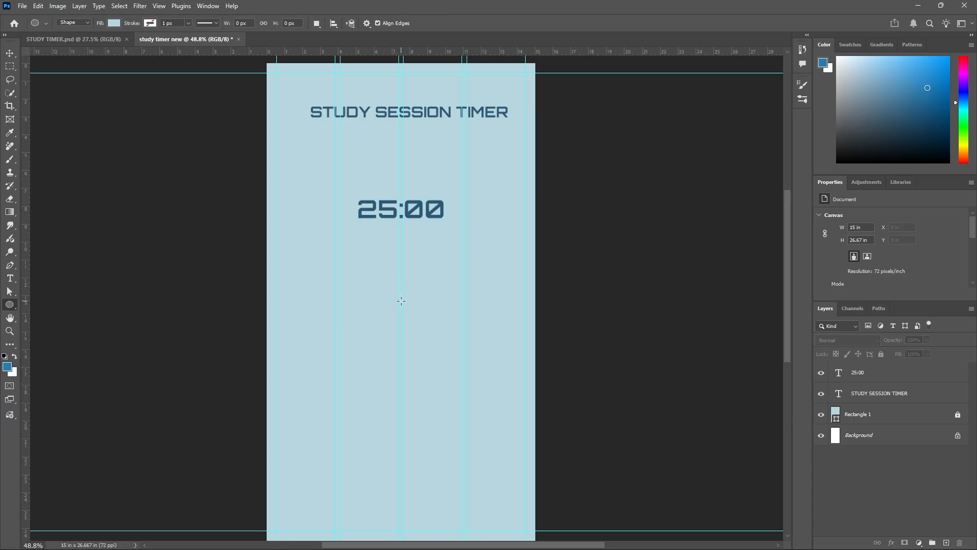
drag(401, 301, 504, 369)
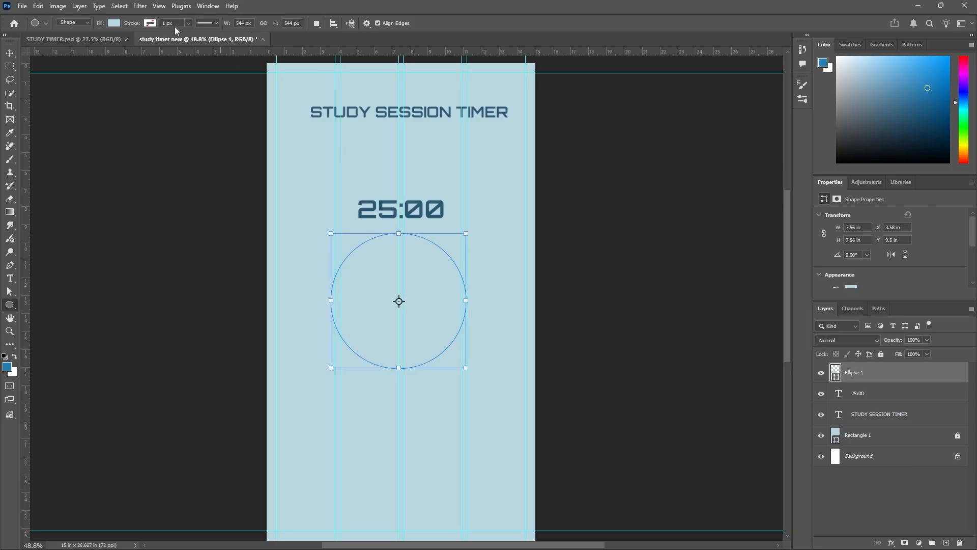
Remove the circle's fill and give it a 20 px olive green stroke.
click(114, 23)
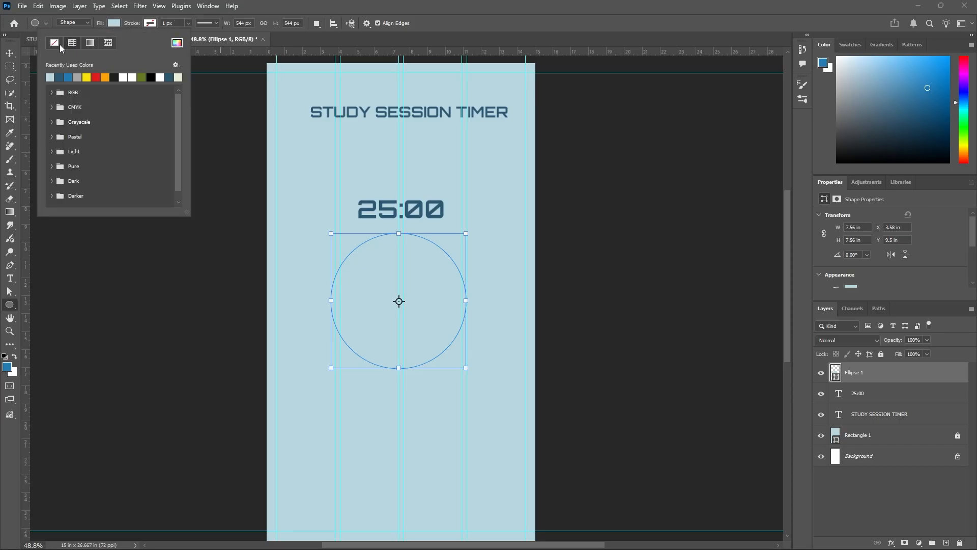
click(54, 42)
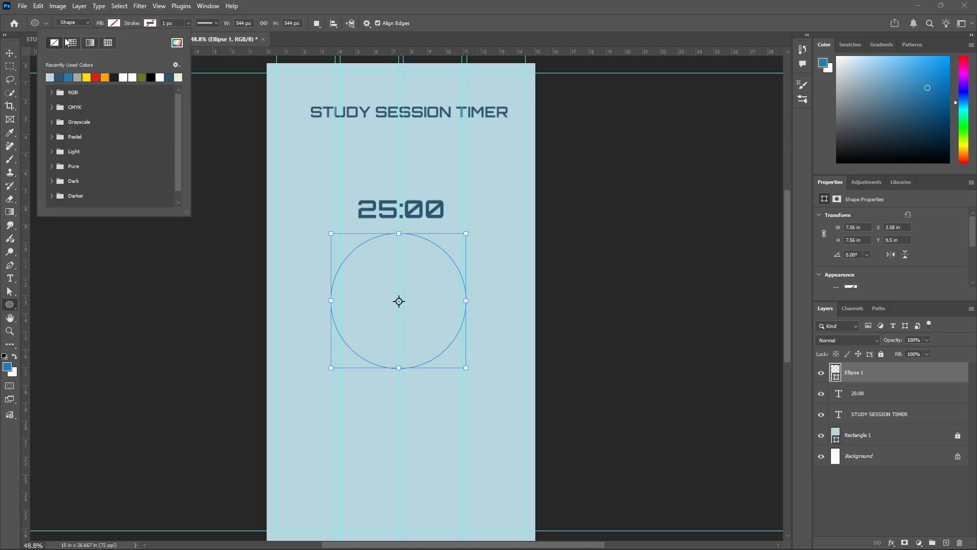
click(174, 23)
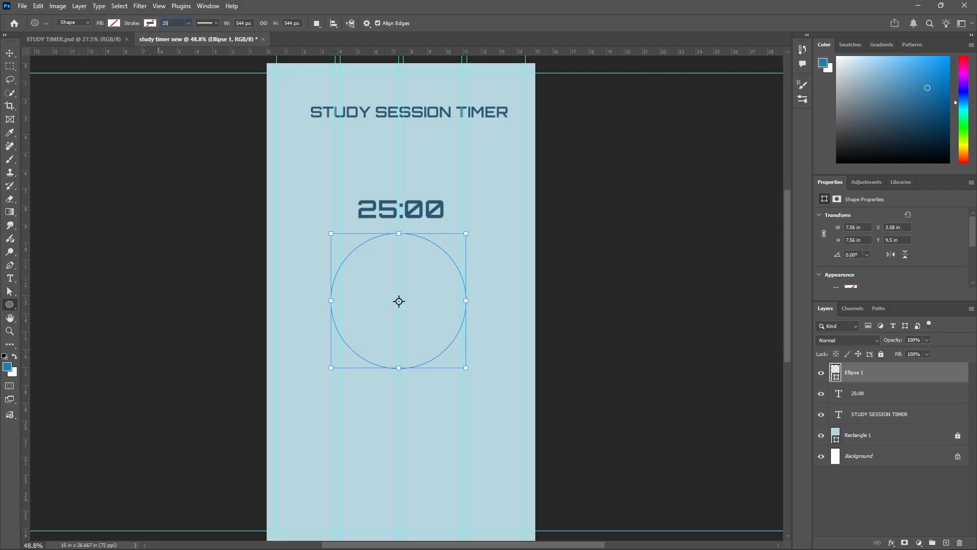
click(150, 23)
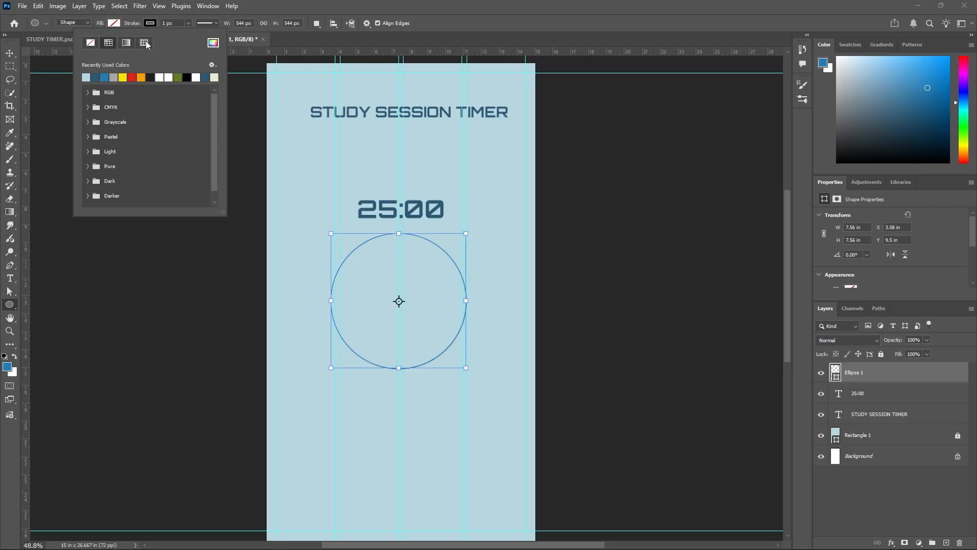
click(180, 78)
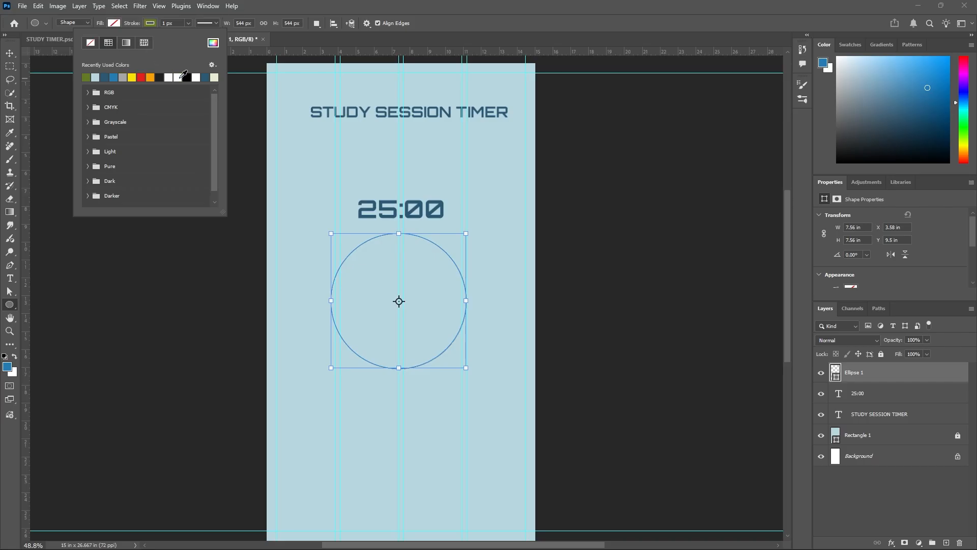
click(177, 23)
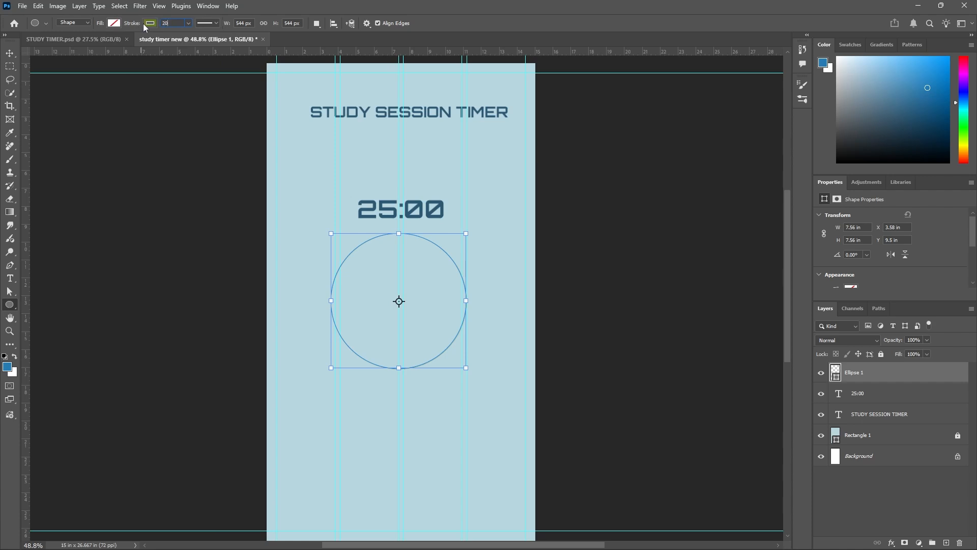
key(Return)
Move the green ring down about 1.9 in to leave a gap below the 25:00 text.
click(10, 54)
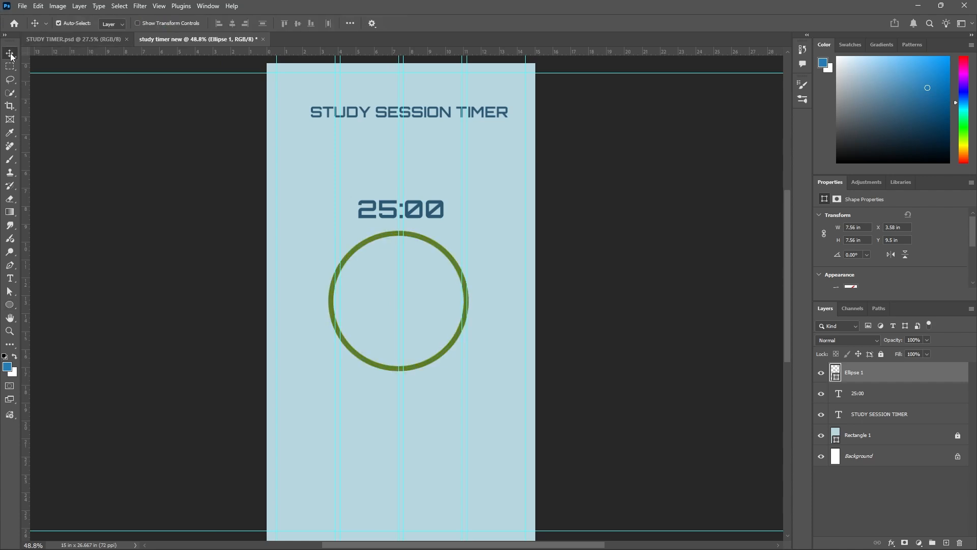
drag(447, 260, 454, 293)
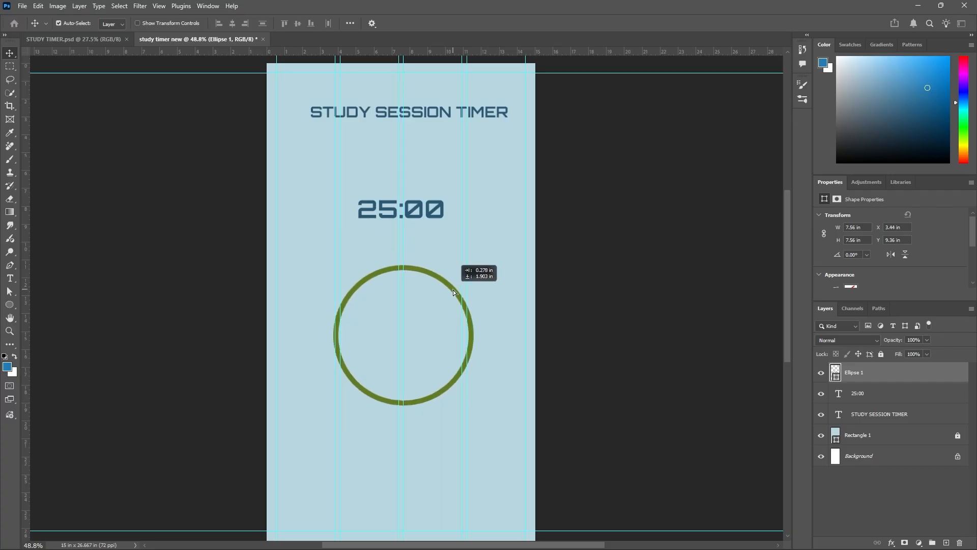
scroll(456, 275, down, 3)
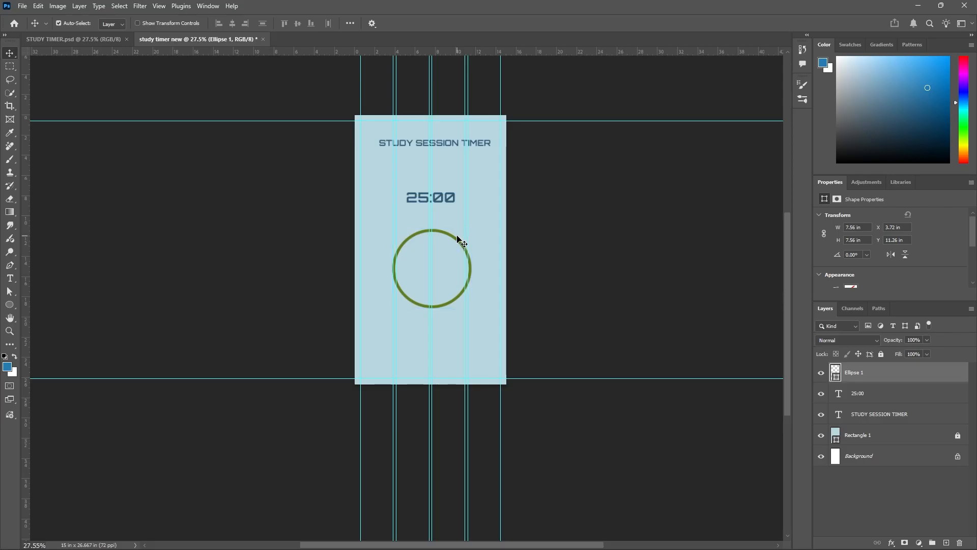
Scale the green ring down to about 89% and centre it horizontally under the 25:00 text.
key(ctrl)
key(ctrl+t)
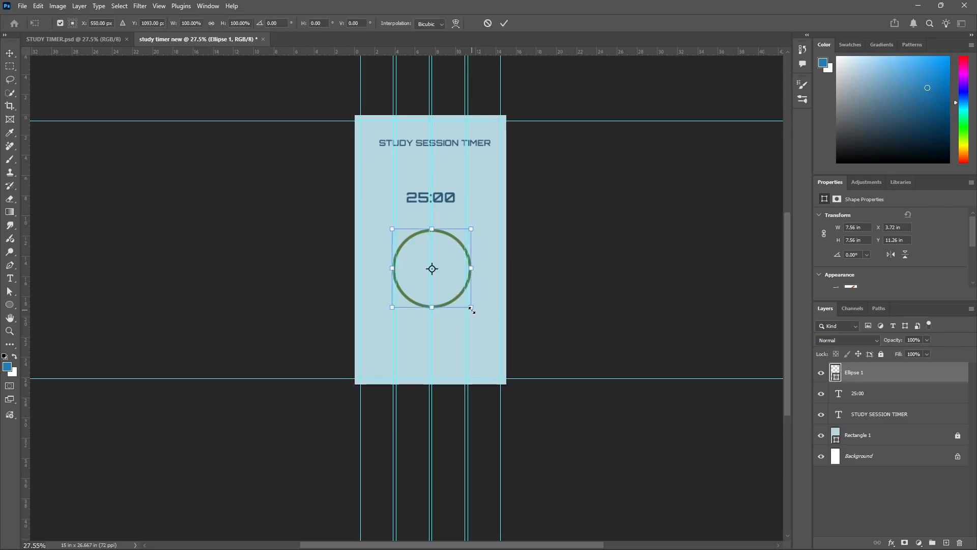
drag(472, 308, 467, 298)
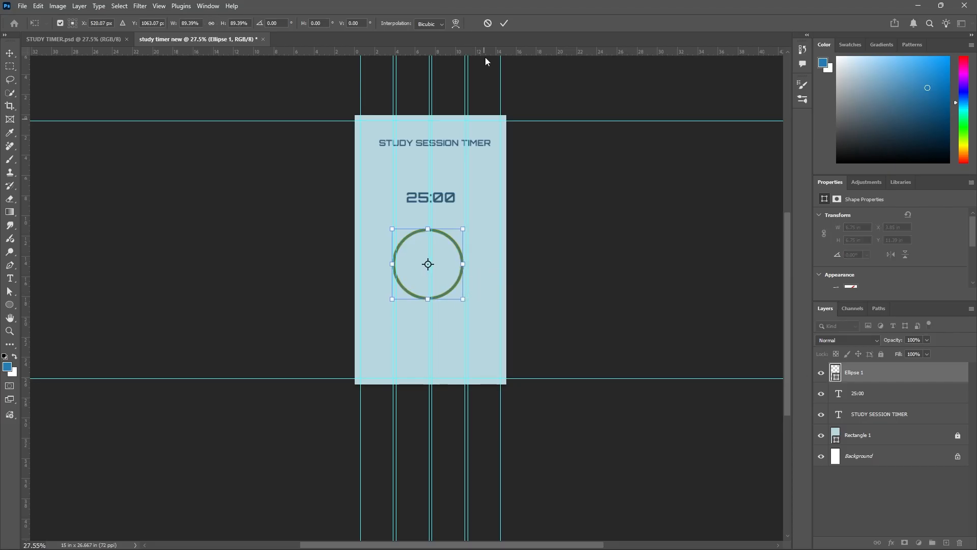
click(506, 24)
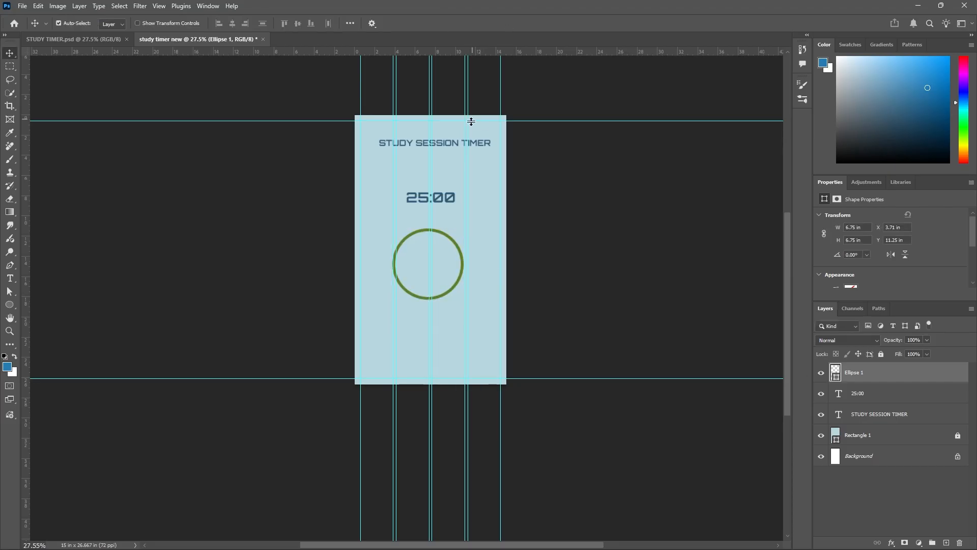
click(452, 146)
drag(447, 236, 450, 236)
Compare with the progress rings in STUDY TIMER.psd and duplicate the Ellipse 1 layer in the new document.
click(97, 39)
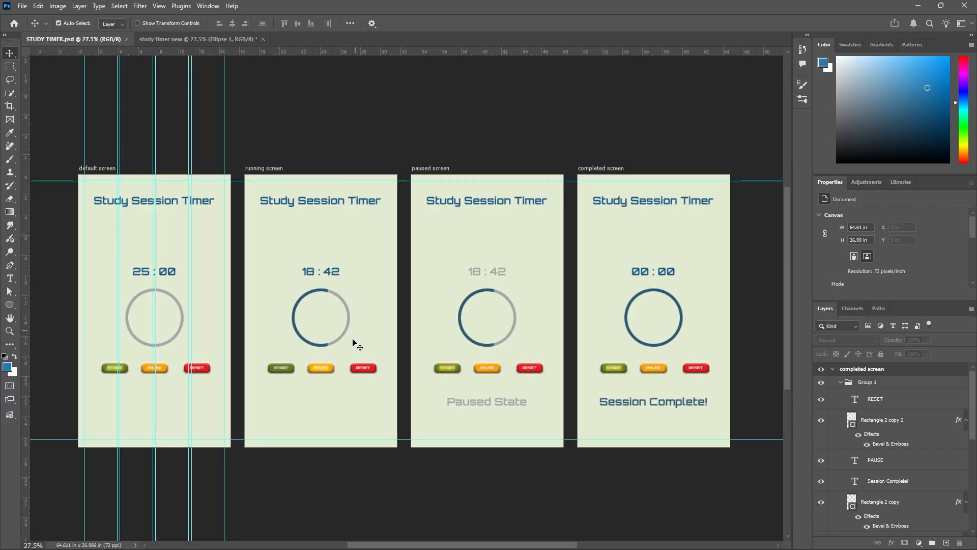
click(217, 41)
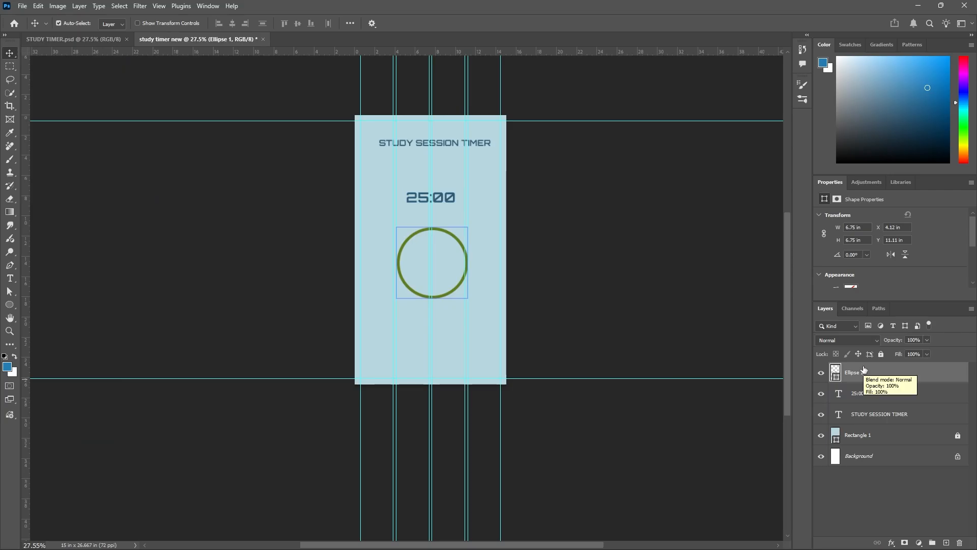
key(ctrl+j)
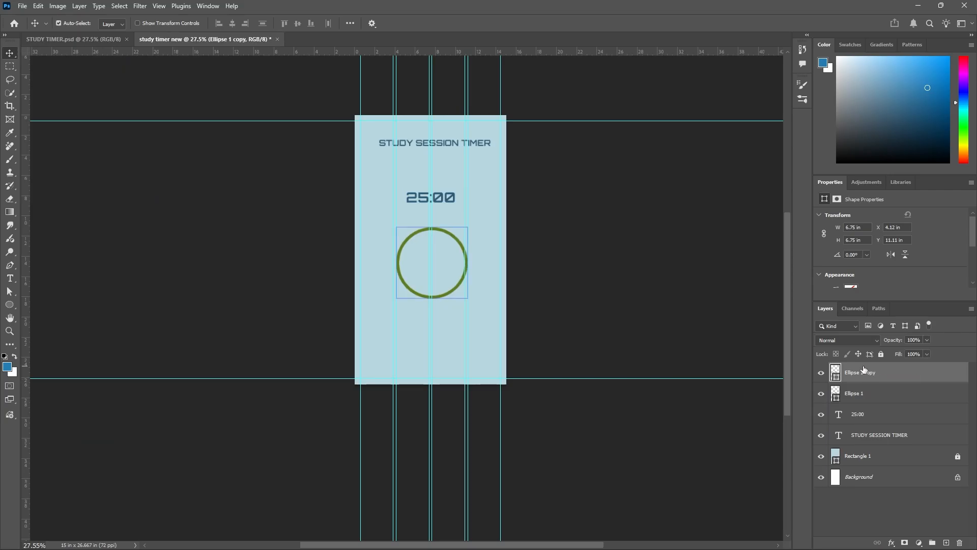
click(868, 397)
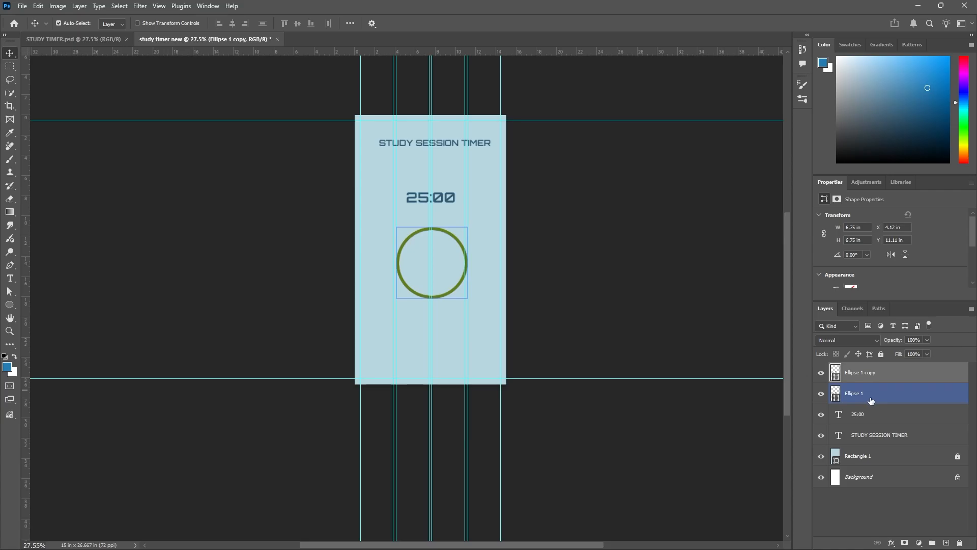
click(865, 373)
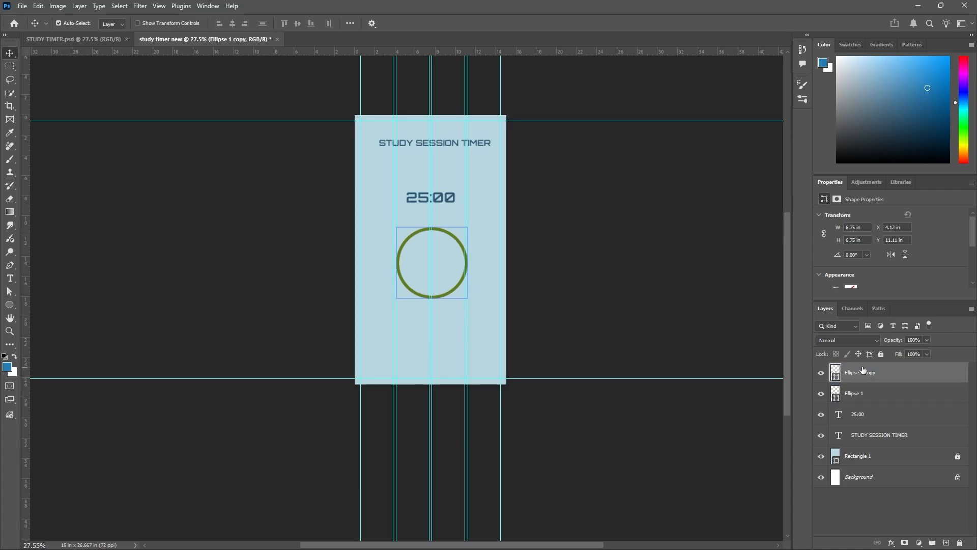
Change the stroke colour of the Ellipse 1 copy ring to grey.
click(10, 305)
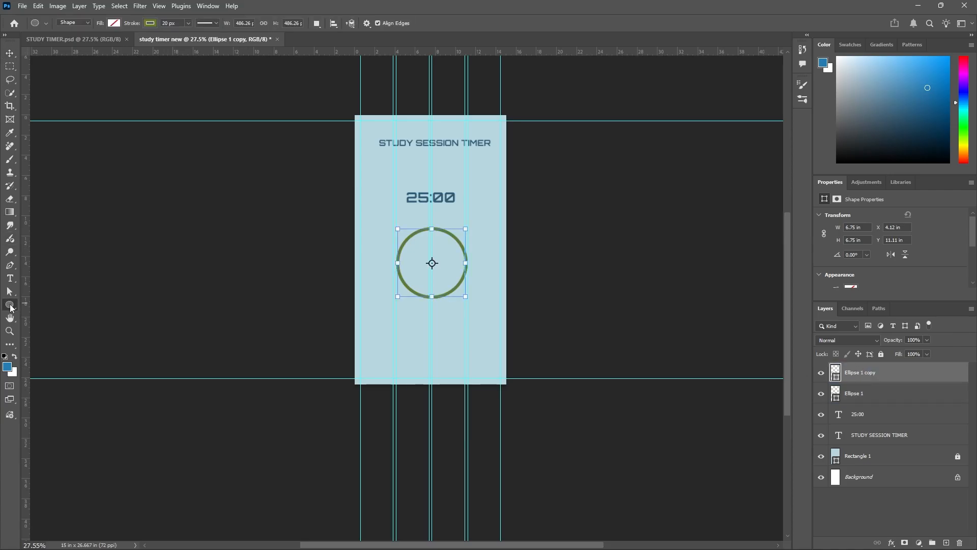
click(152, 23)
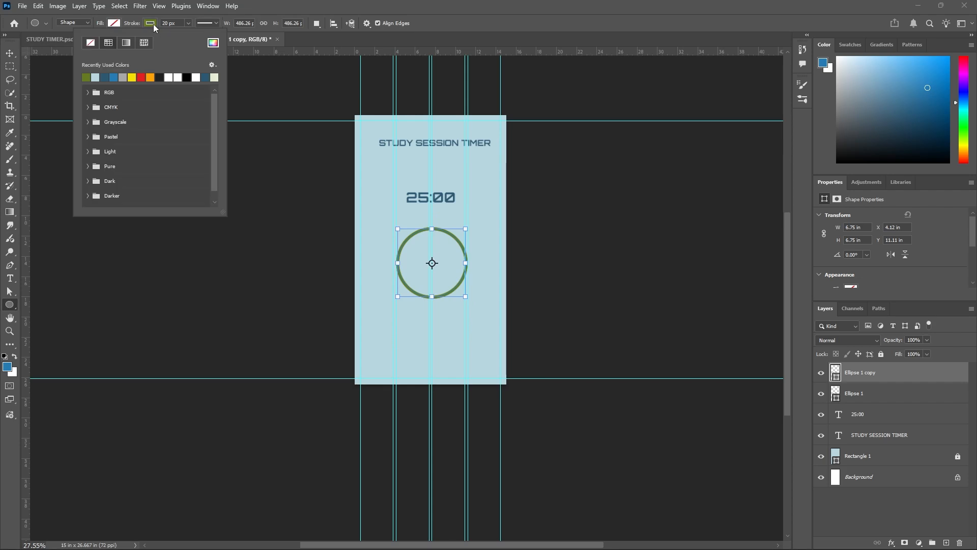
click(126, 79)
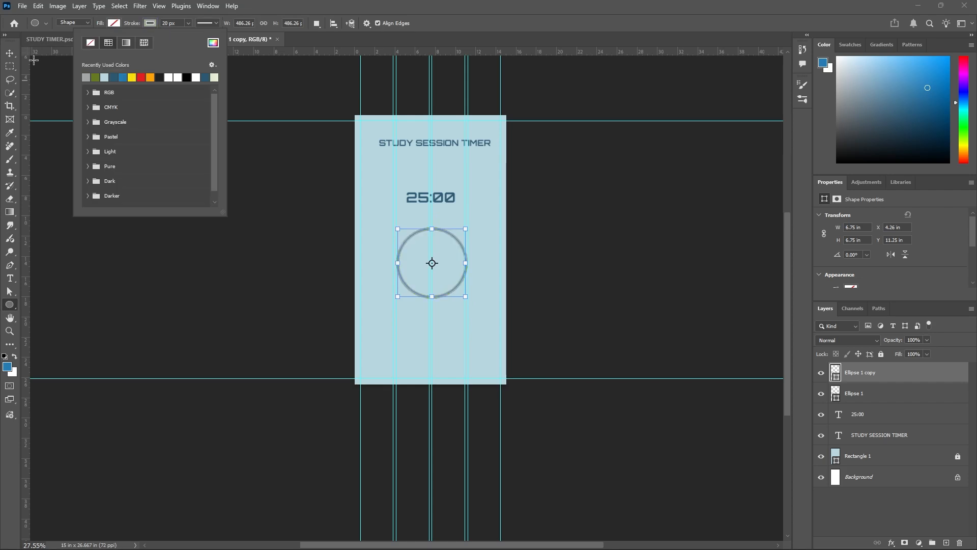
Check the ring beneath by toggling the Ellipse 1 copy's visibility, and link the Ellipse 1 and Ellipse 1 copy layers.
click(10, 53)
click(821, 374)
click(820, 376)
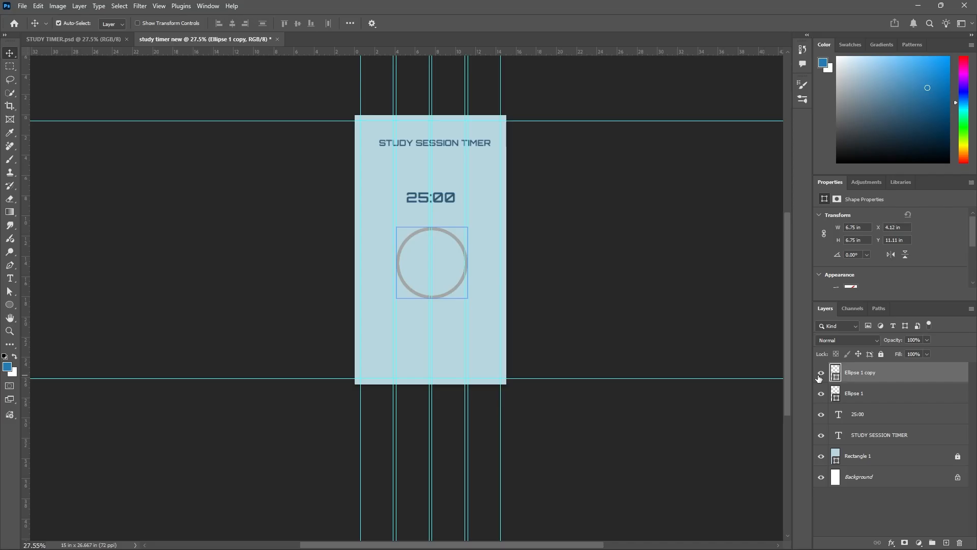
shift+click(898, 393)
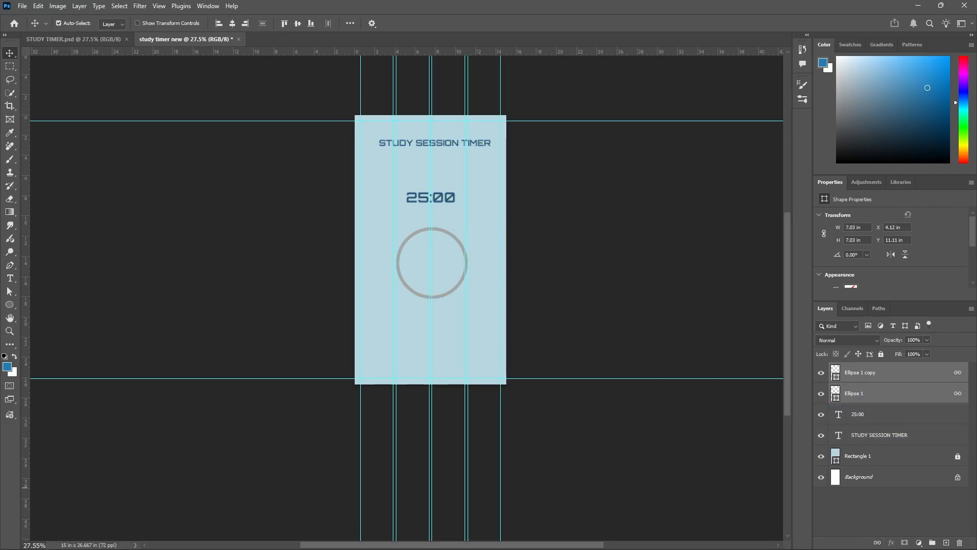
click(282, 249)
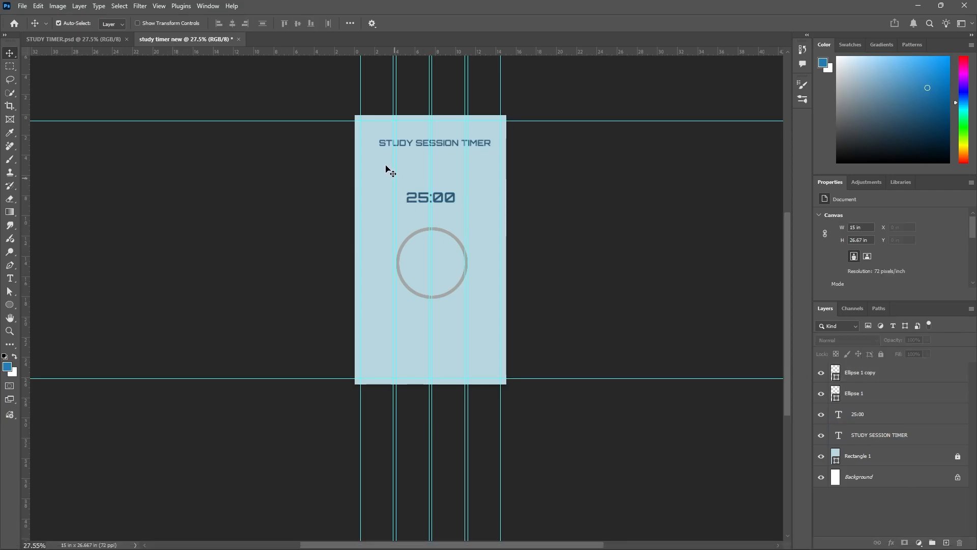
Align the title, the 25:00 readout and both rings to each other by their horizontal centres.
drag(374, 131, 499, 315)
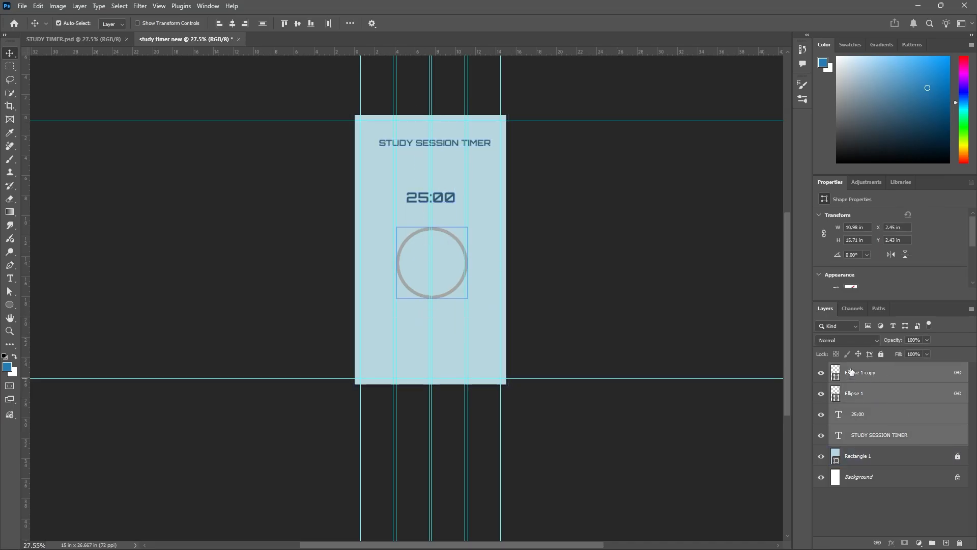
shift+click(876, 465)
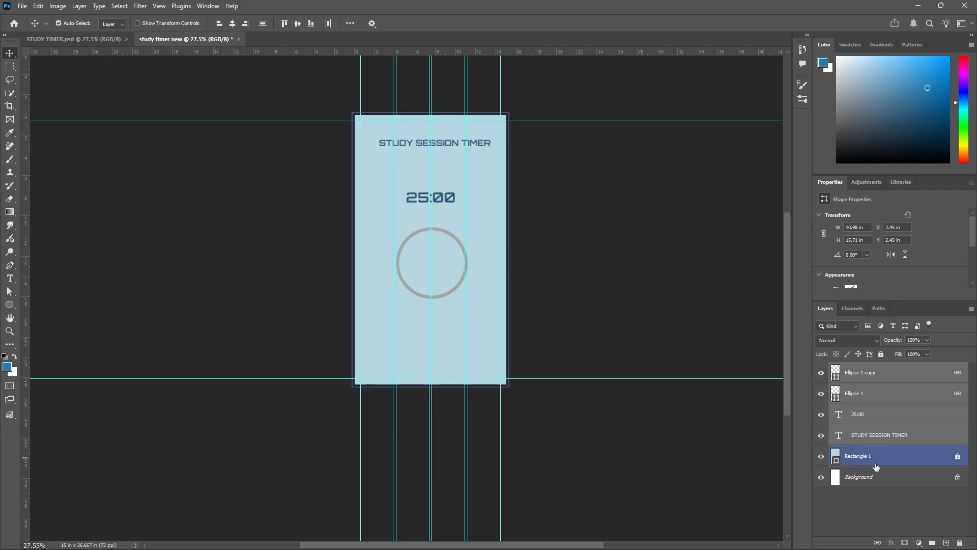
ctrl+click(941, 451)
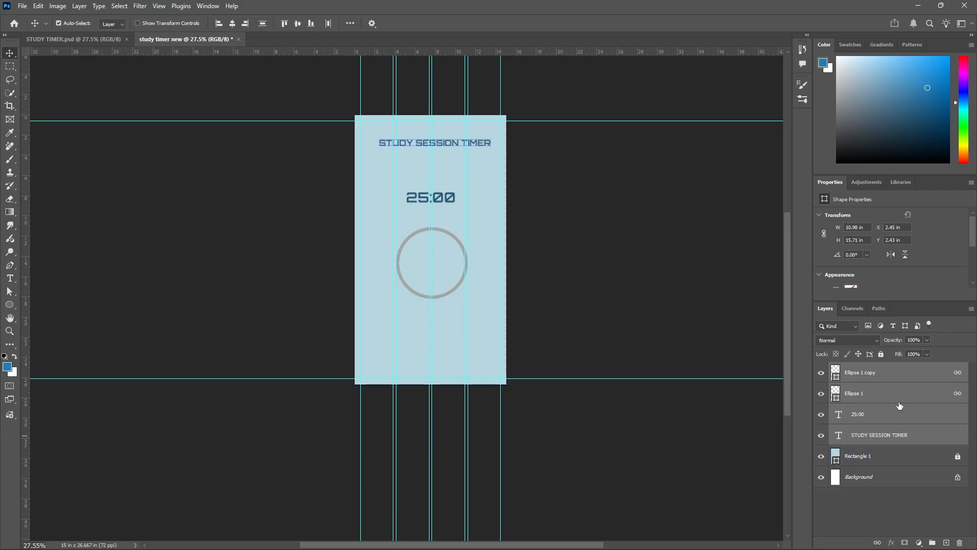
click(232, 24)
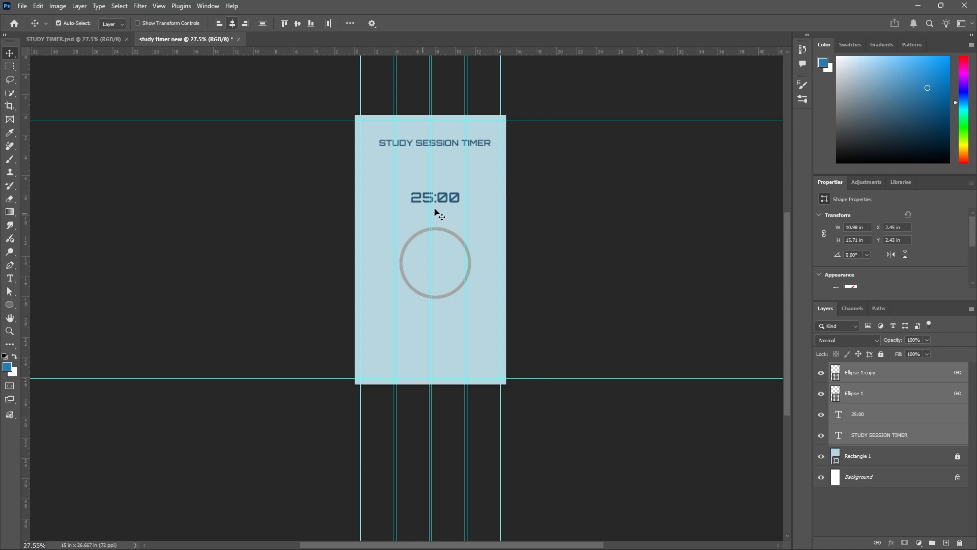
click(586, 227)
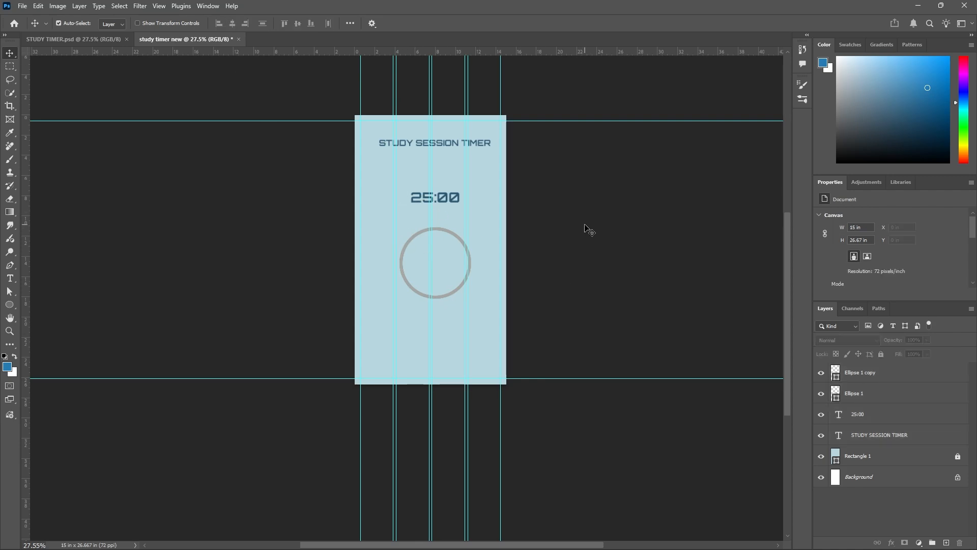
Unlock the Rectangle 1 background and align the title, 25:00 readout and both rings with it by horizontal centres.
click(482, 148)
click(961, 460)
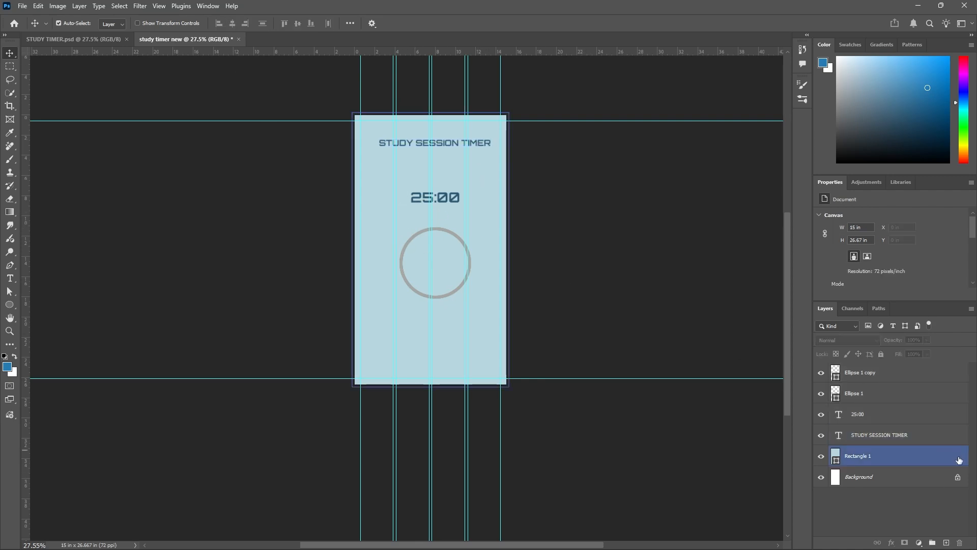
click(402, 231)
drag(330, 103, 554, 433)
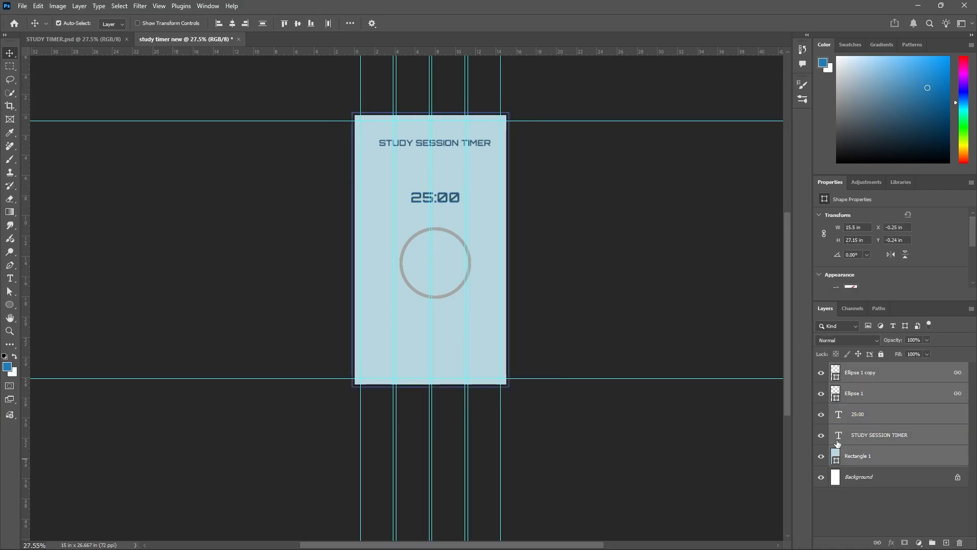
click(232, 24)
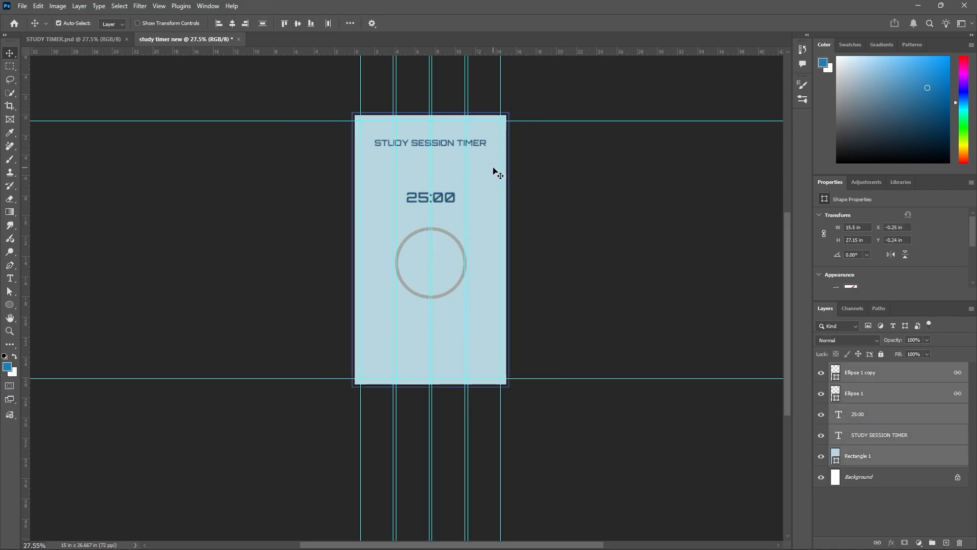
click(573, 249)
Lock the Rectangle 1 background layer again and clear the selection.
click(870, 459)
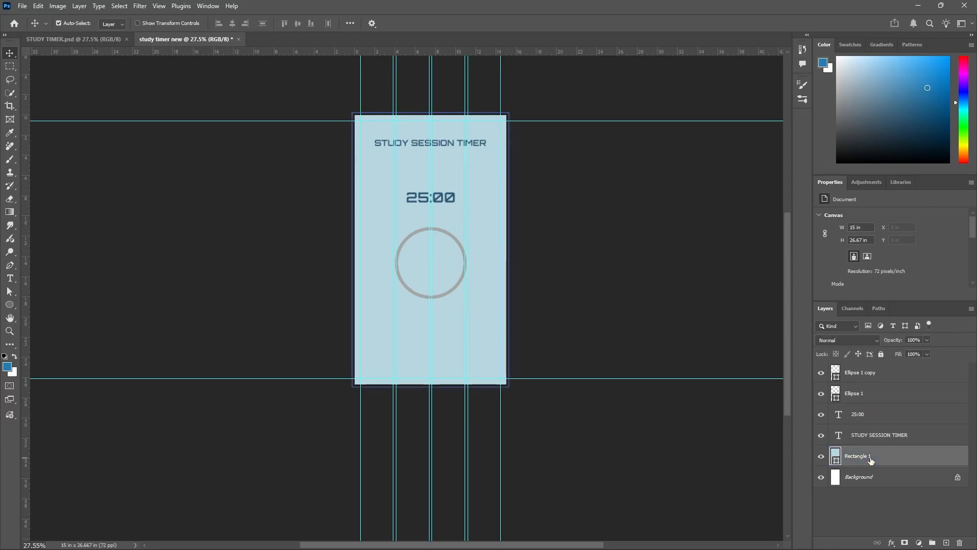
click(880, 354)
click(606, 282)
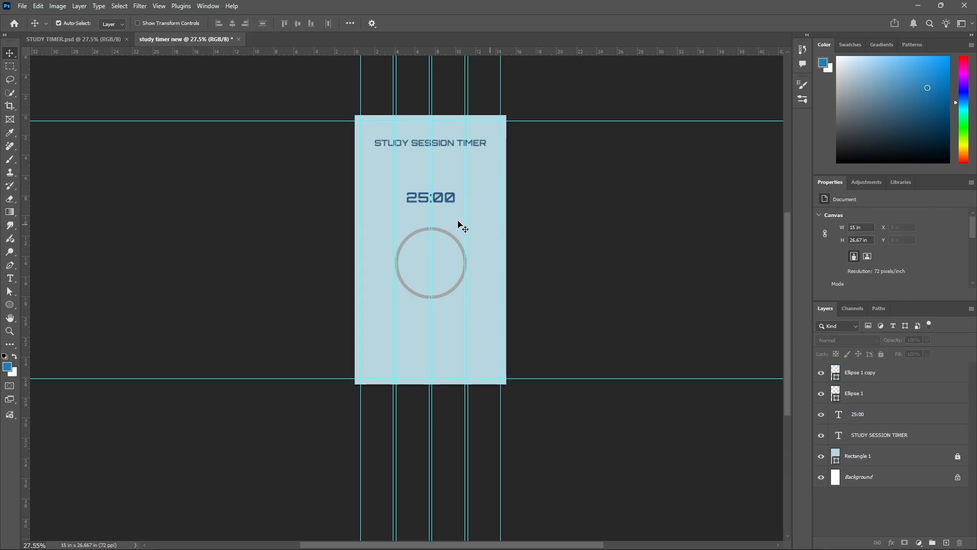
Check the buttons in STUDY TIMER.psd and draw a rectangle about 189 by 73 px below and left of the ring in the new document.
click(106, 41)
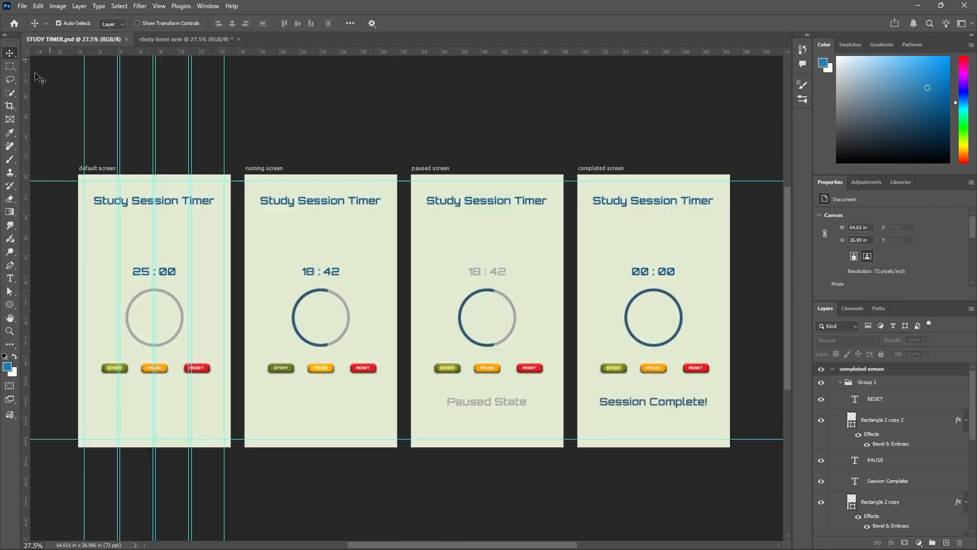
scroll(102, 381, up, 5)
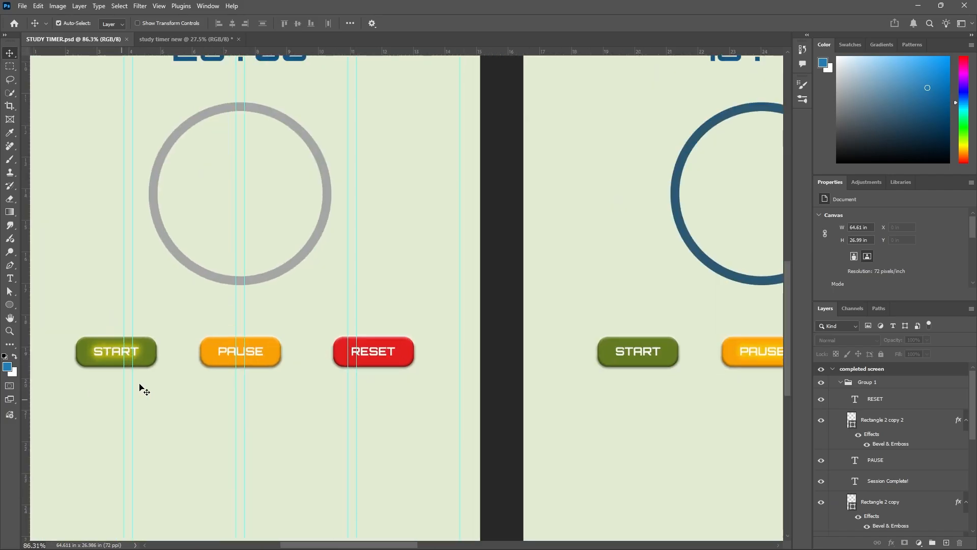
scroll(158, 362, down, 5)
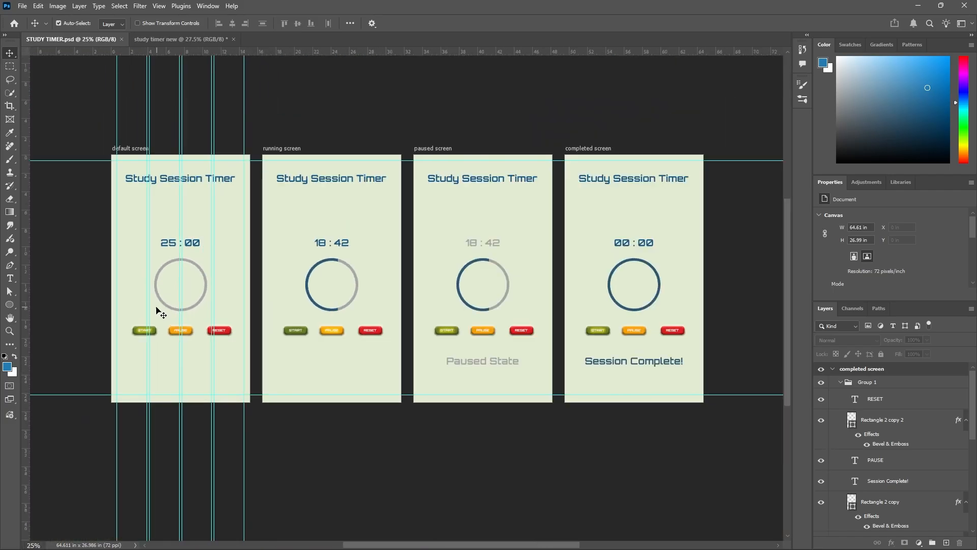
click(186, 38)
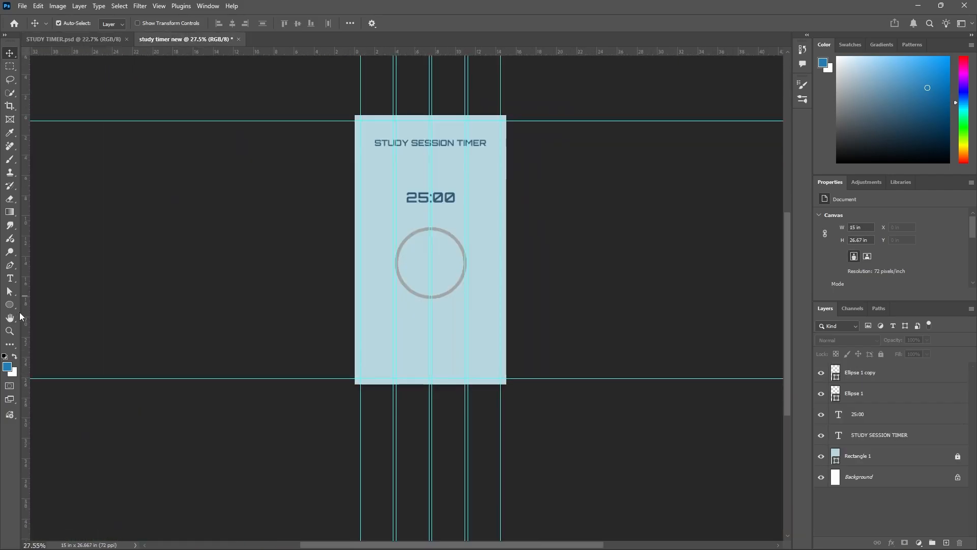
click(13, 304)
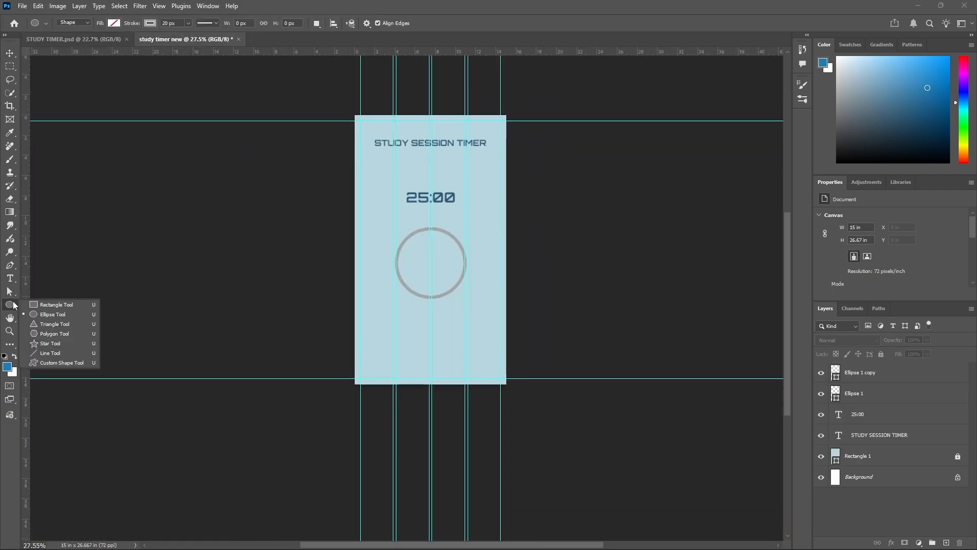
click(57, 305)
scroll(381, 332, up, 3)
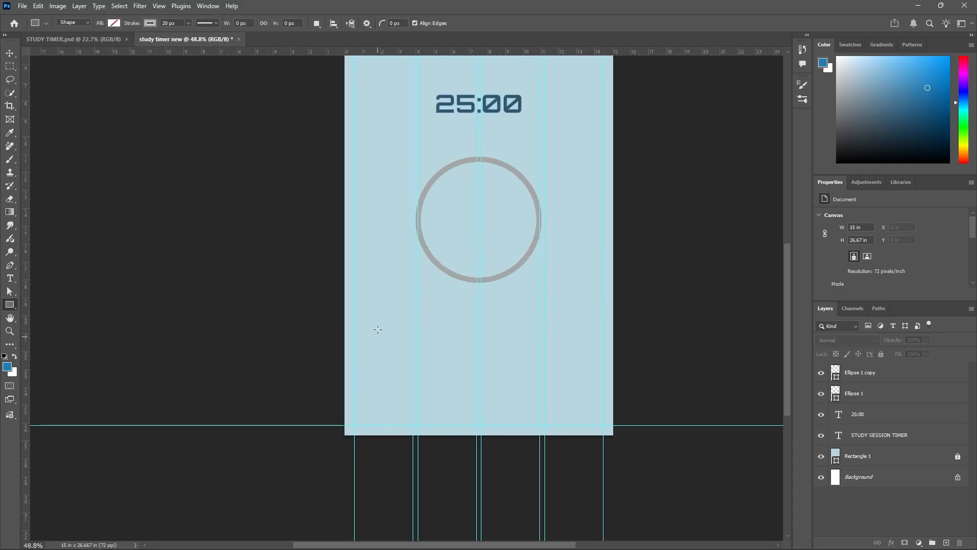
drag(370, 312, 420, 329)
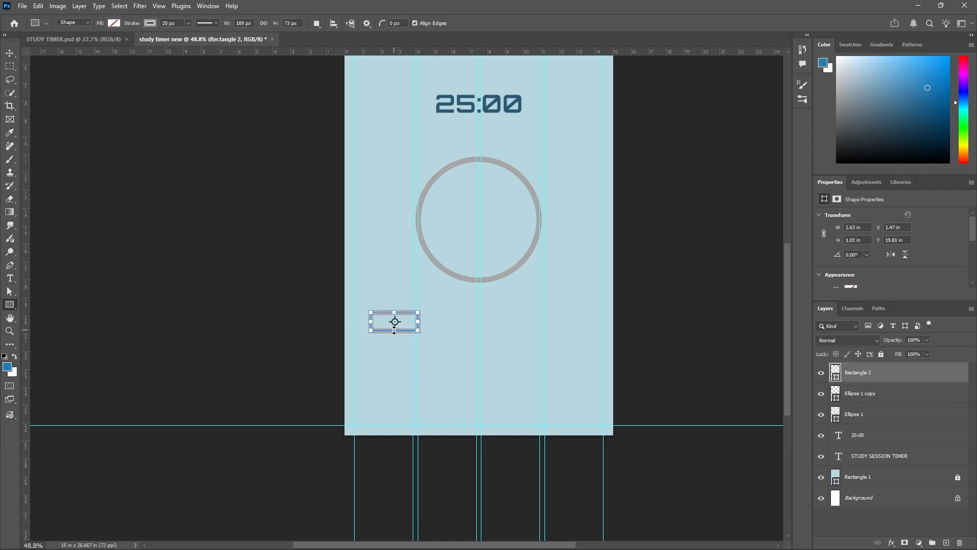
Set the new button rectangle's stroke width to 1 px.
scroll(394, 330, up, 1)
text(20)
key(Return)
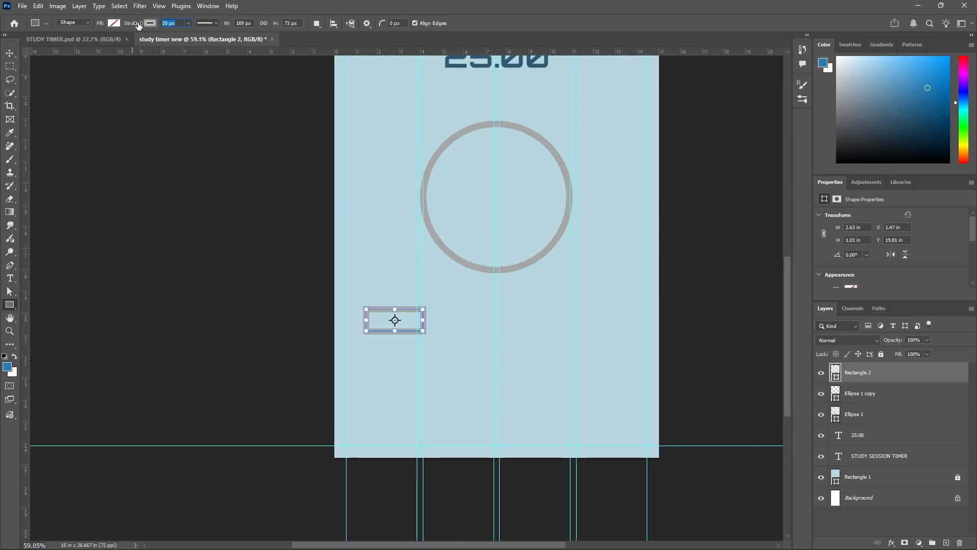
text(1)
key(Return)
Round all corners of the button rectangle fully to form a pill shape.
scroll(363, 318, up, 5)
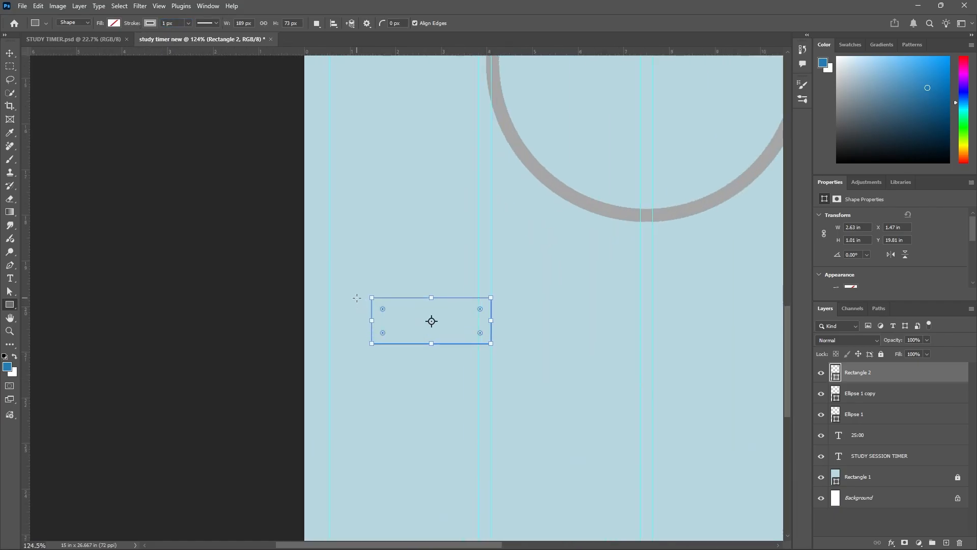
drag(382, 305, 418, 322)
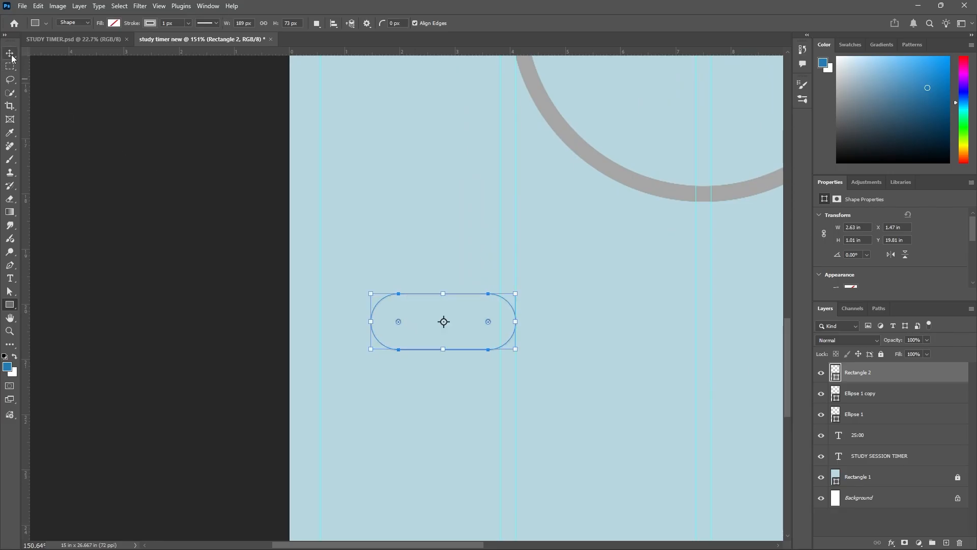
scroll(400, 266, down, 4)
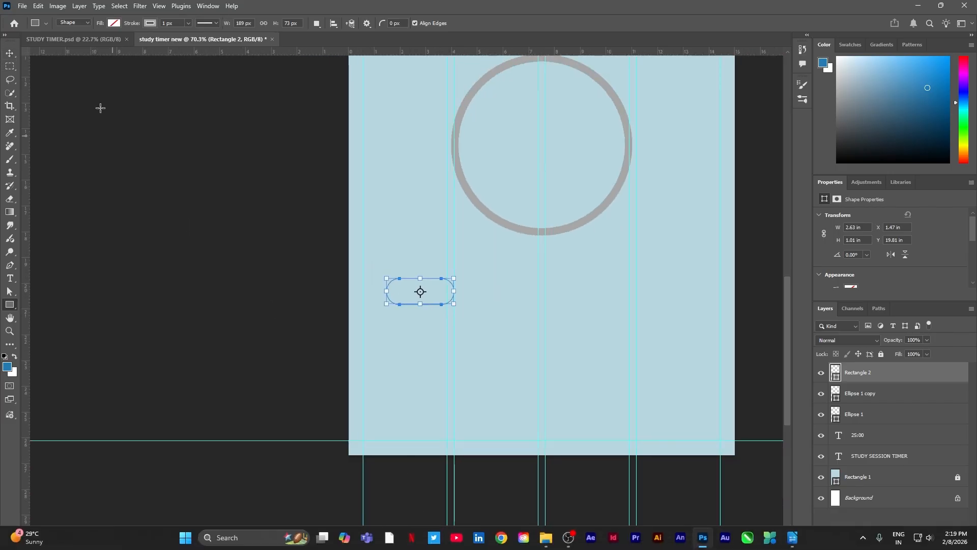
Check the button colours in STUDY TIMER.psd, then fill the pill-shaped button with olive green and no stroke.
click(106, 38)
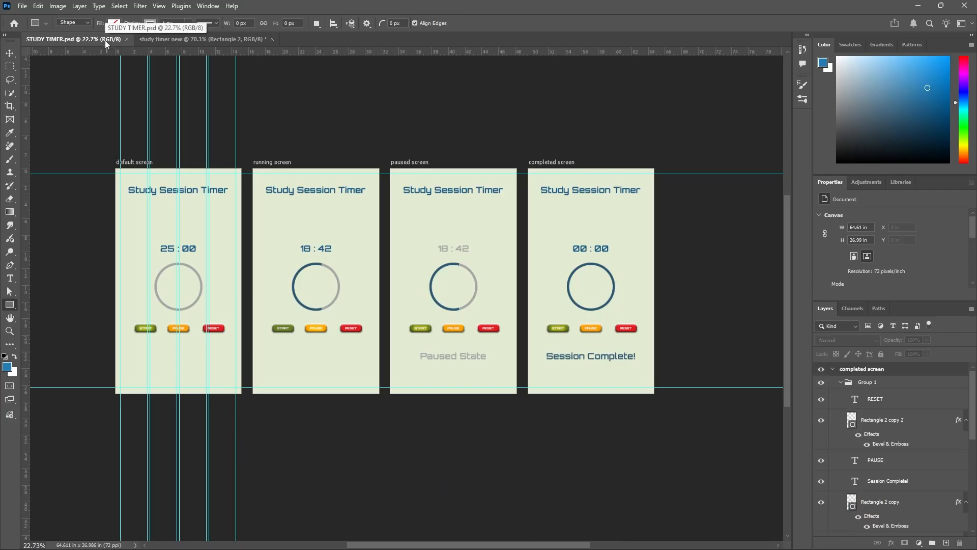
click(161, 40)
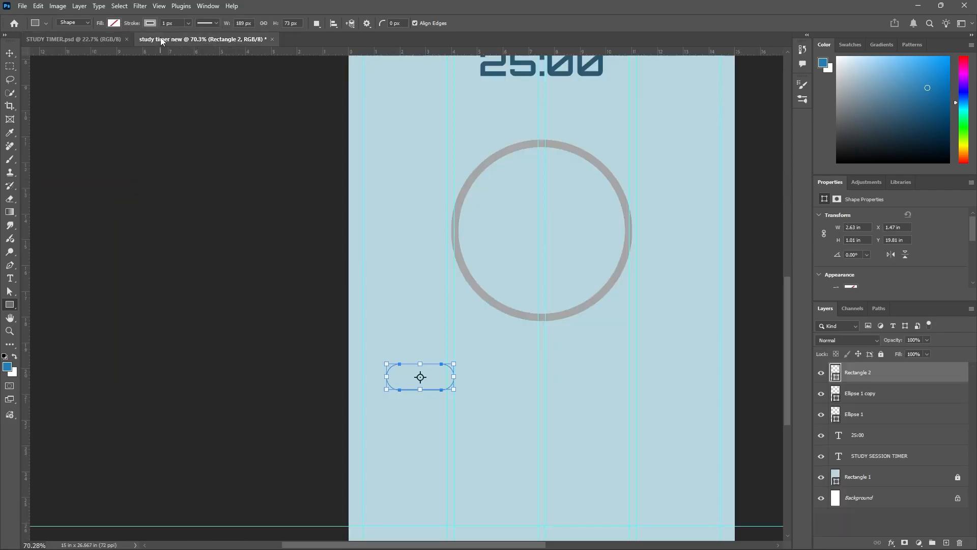
click(114, 24)
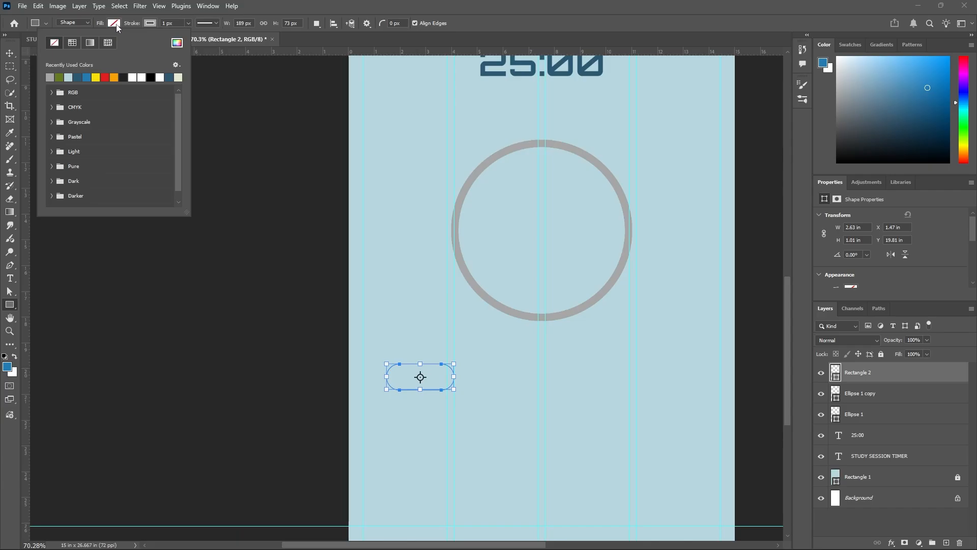
click(58, 77)
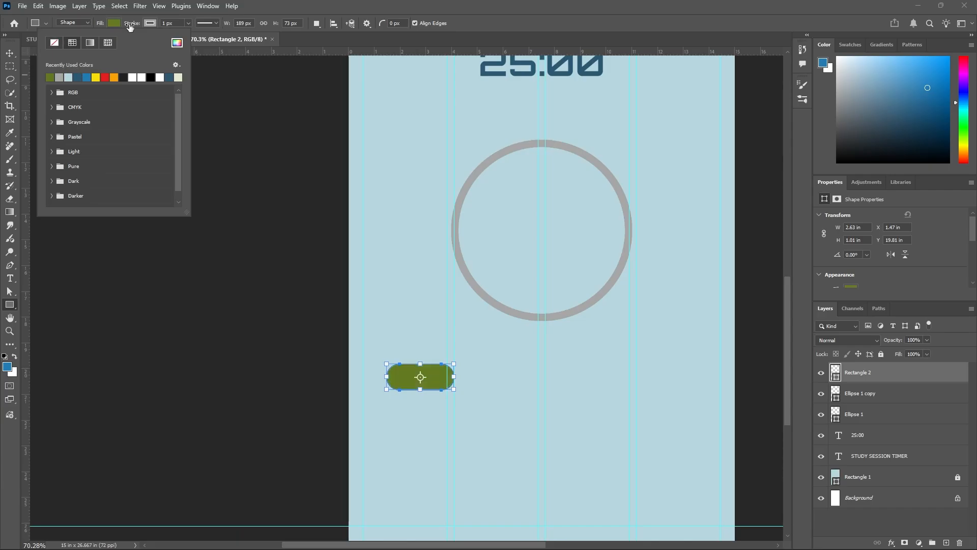
click(148, 23)
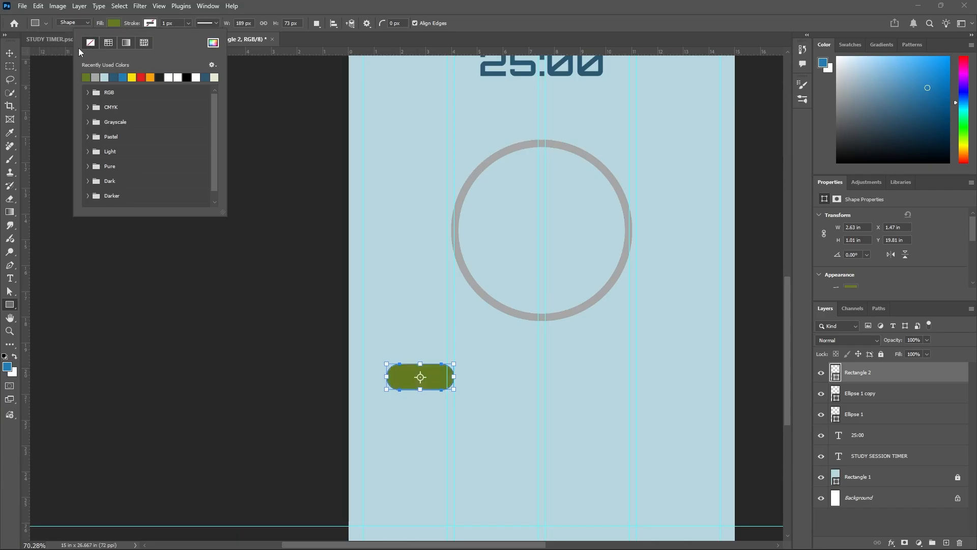
click(14, 54)
Move the green button about 0.54 in to the right, keeping it below the ring.
scroll(399, 283, down, 3)
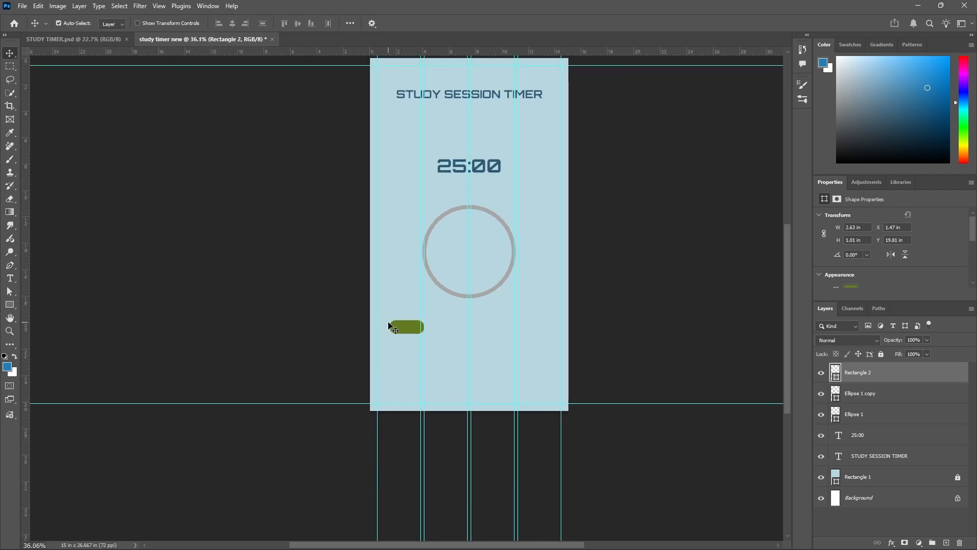
drag(405, 330, 416, 333)
scroll(433, 334, up, 2)
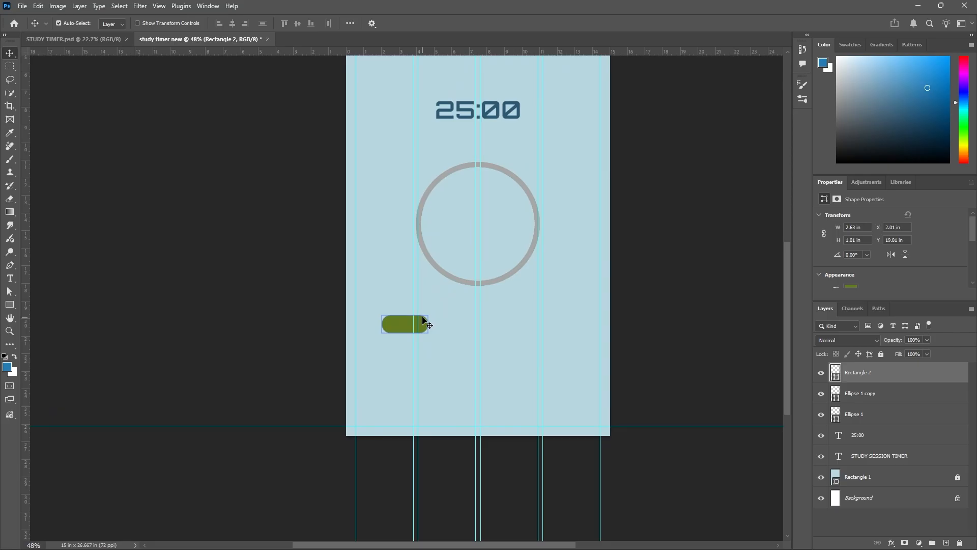
Examine the START, PAUSE and RESET buttons on the default screen of STUDY TIMER.psd and return to the green button.
click(96, 39)
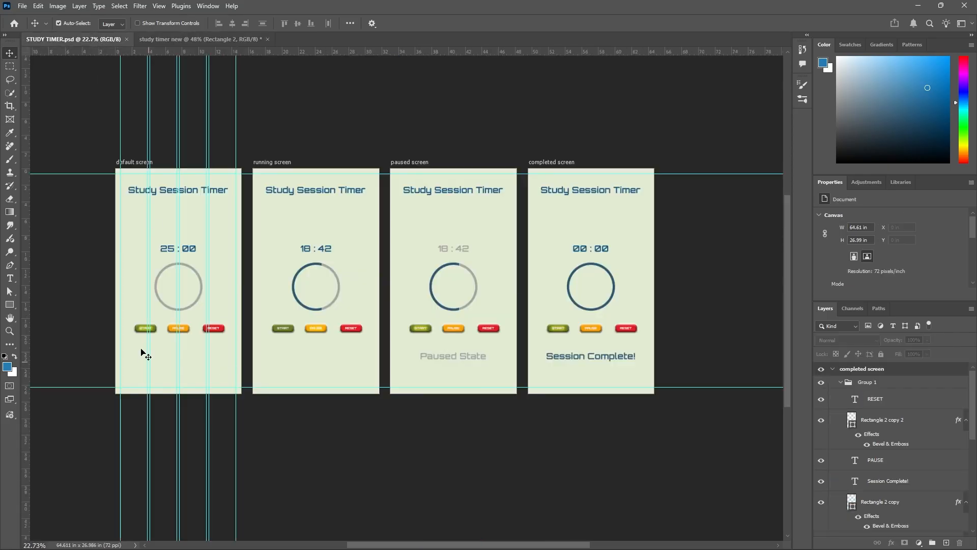
scroll(143, 337, up, 3)
scroll(143, 337, up, 3)
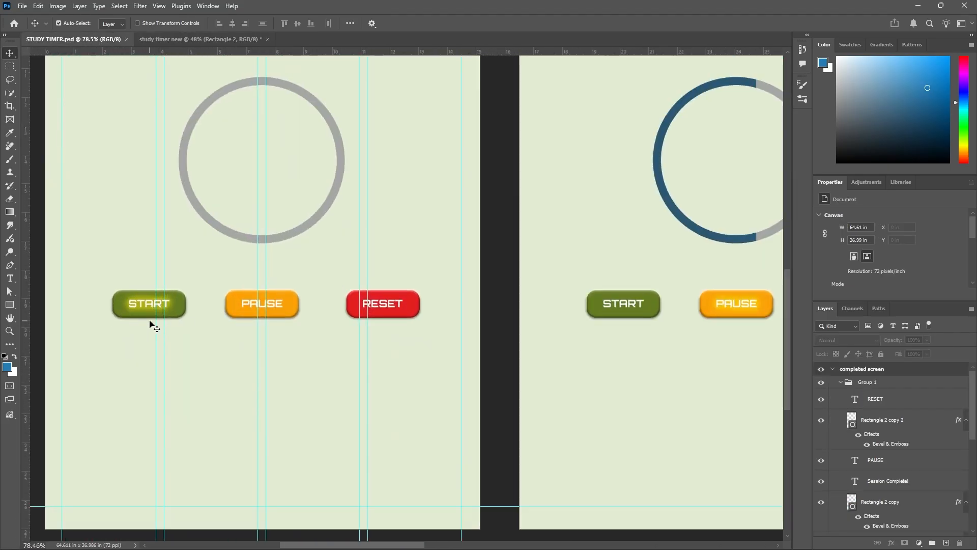
scroll(158, 324, down, 1)
scroll(159, 320, down, 2)
click(222, 39)
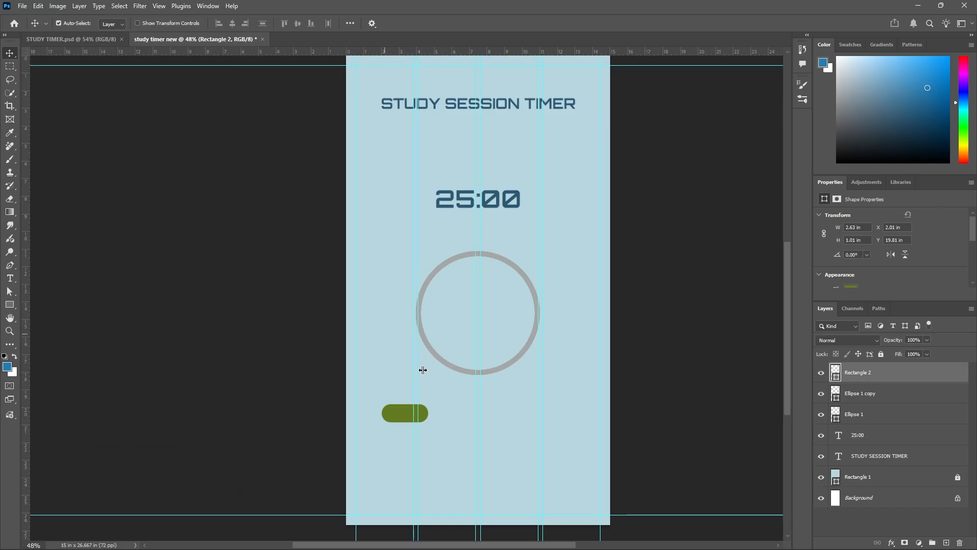
scroll(403, 464, up, 1)
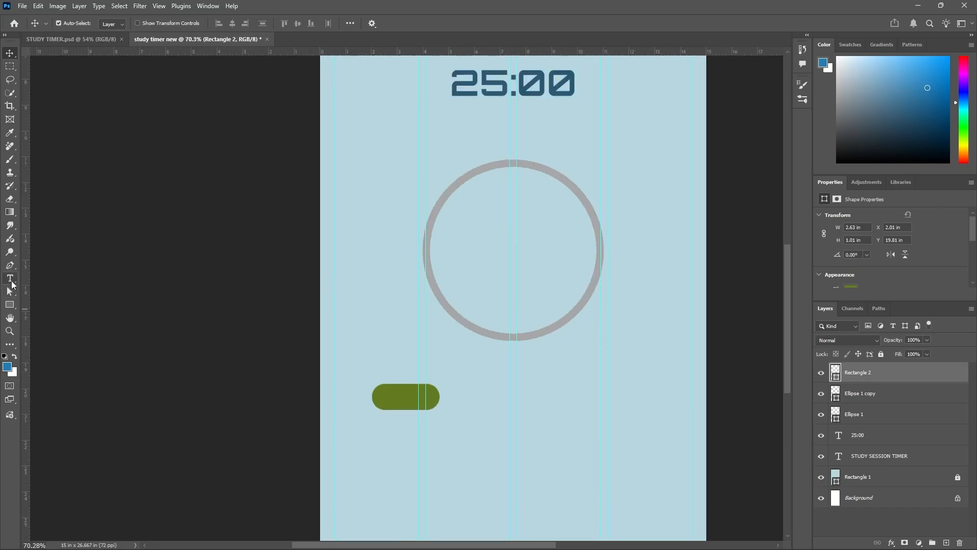
Add the text START in Orbitron Bold at 36 pt just below the green button.
click(11, 280)
scroll(387, 412, up, 1)
click(392, 443)
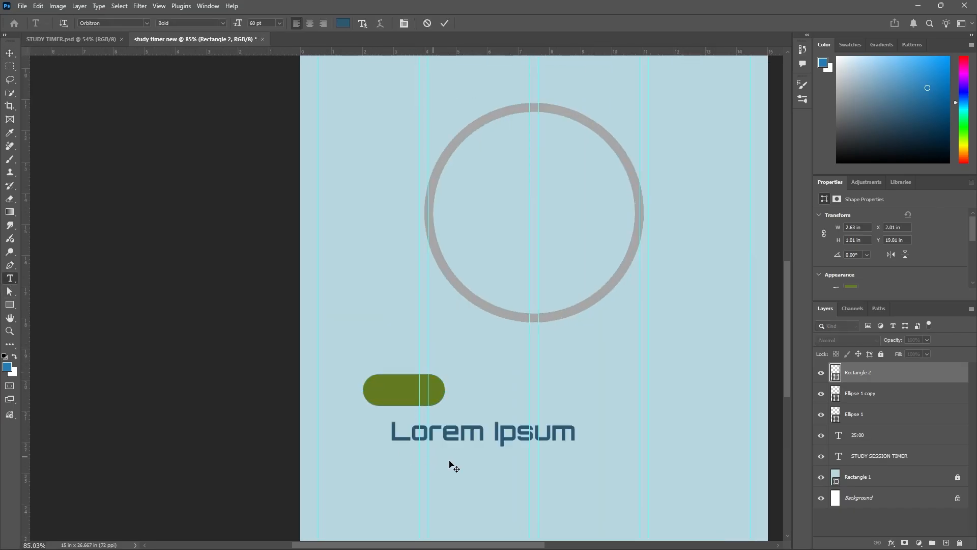
click(279, 26)
click(271, 142)
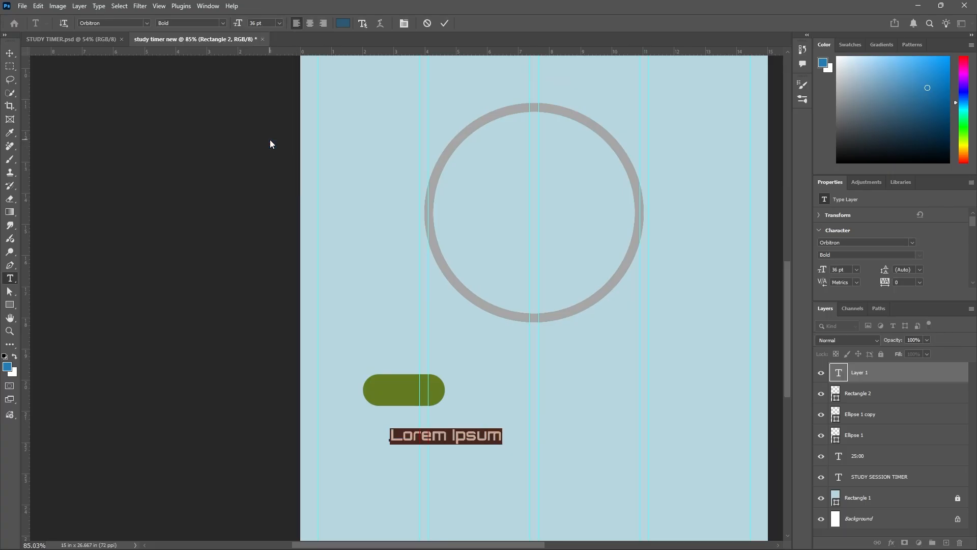
text(START)
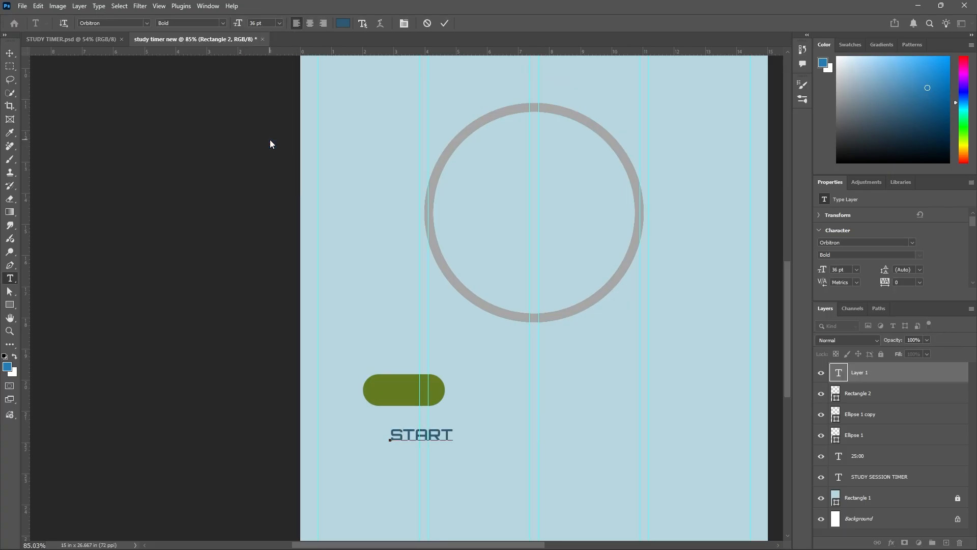
click(444, 22)
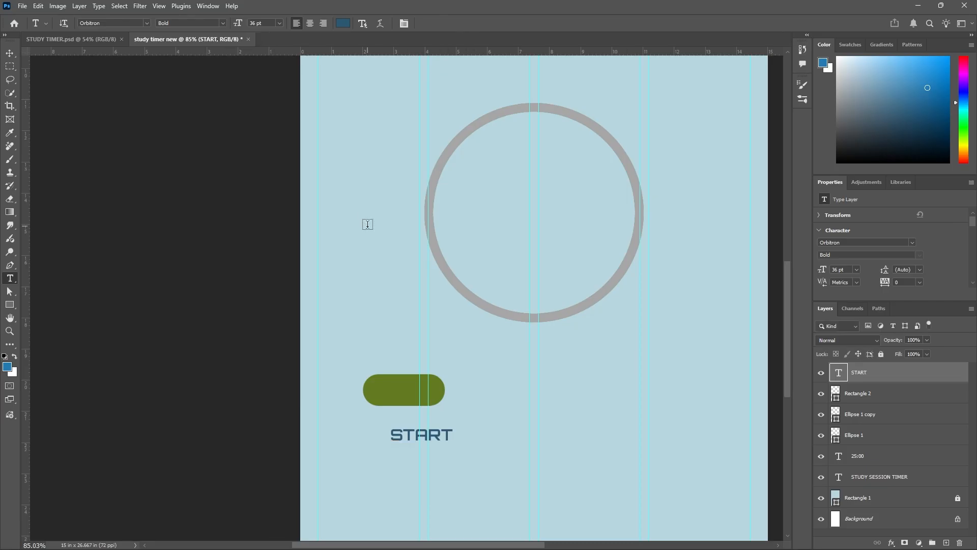
Centre the START label on the green button and colour its text white.
click(9, 54)
drag(410, 437, 391, 397)
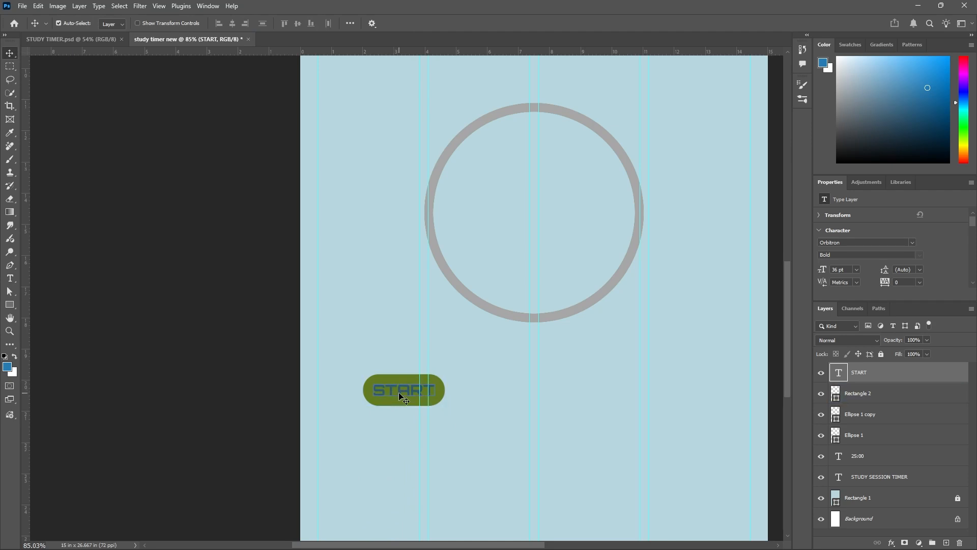
double_click(398, 392)
click(342, 24)
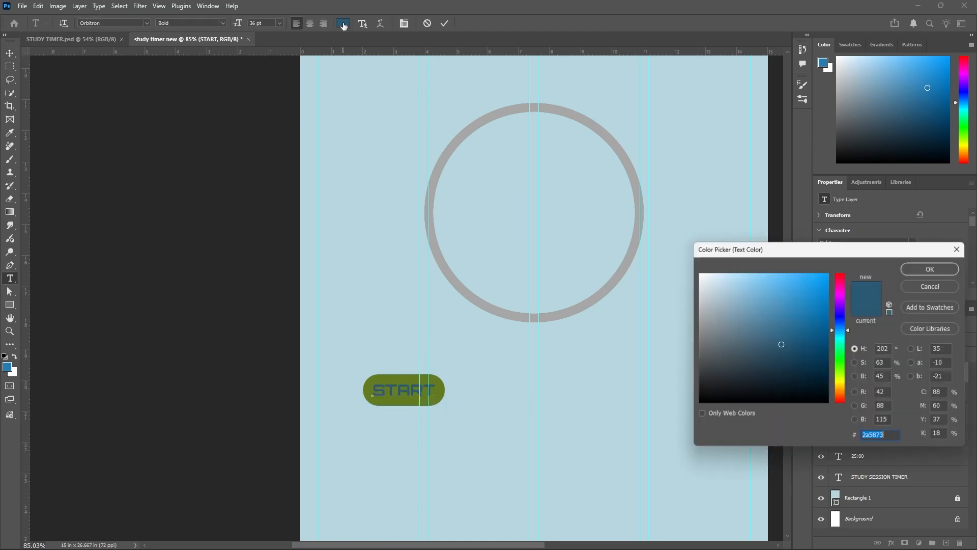
drag(701, 301, 668, 251)
click(911, 270)
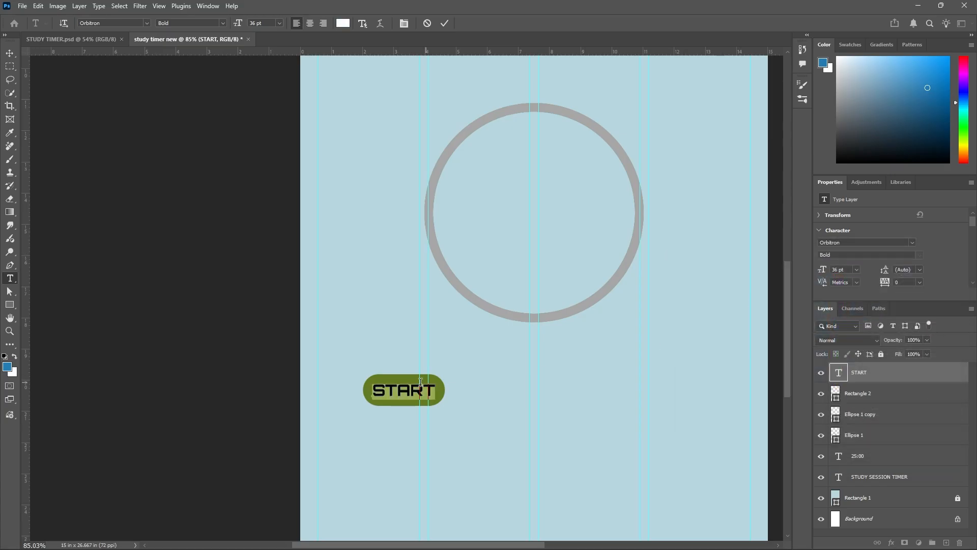
click(444, 23)
key(v)
drag(356, 362, 493, 438)
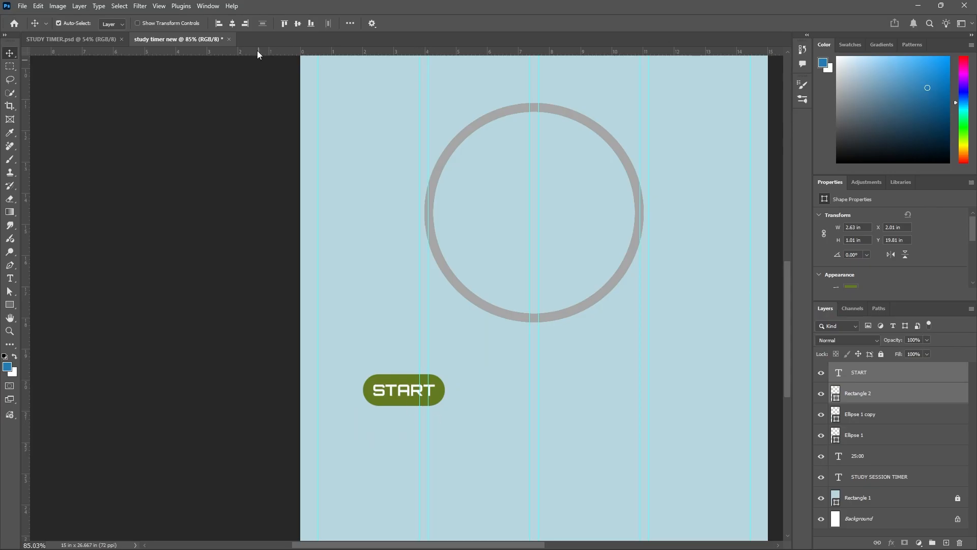
click(394, 312)
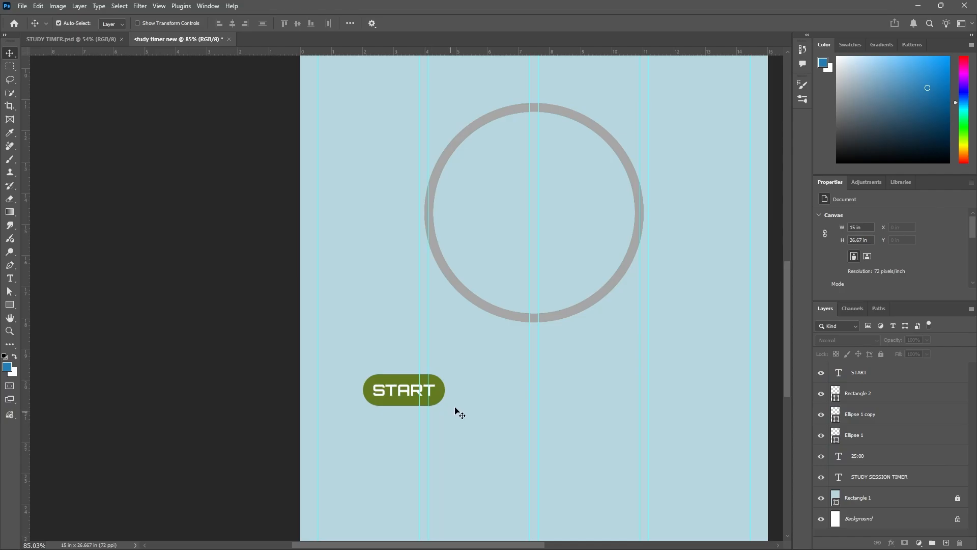
Apply a Bevel & Emboss effect to the green pill shape behind the START label.
scroll(382, 326, down, 4)
scroll(403, 378, up, 4)
scroll(444, 367, up, 3)
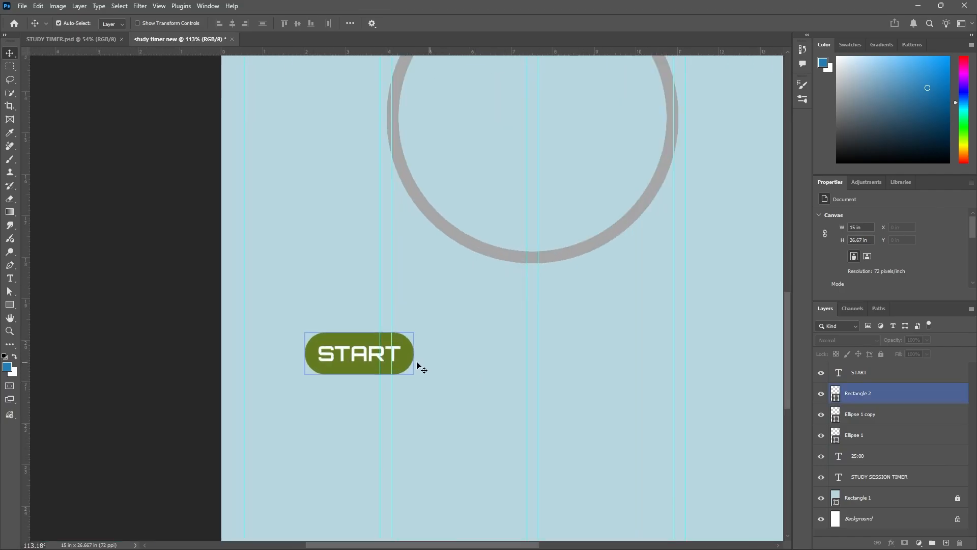
click(958, 395)
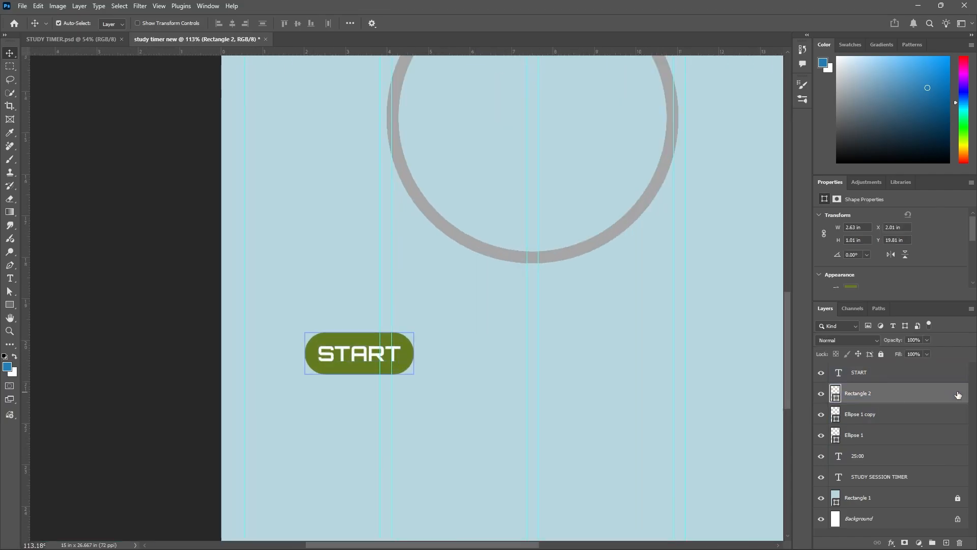
click(821, 395)
click(821, 397)
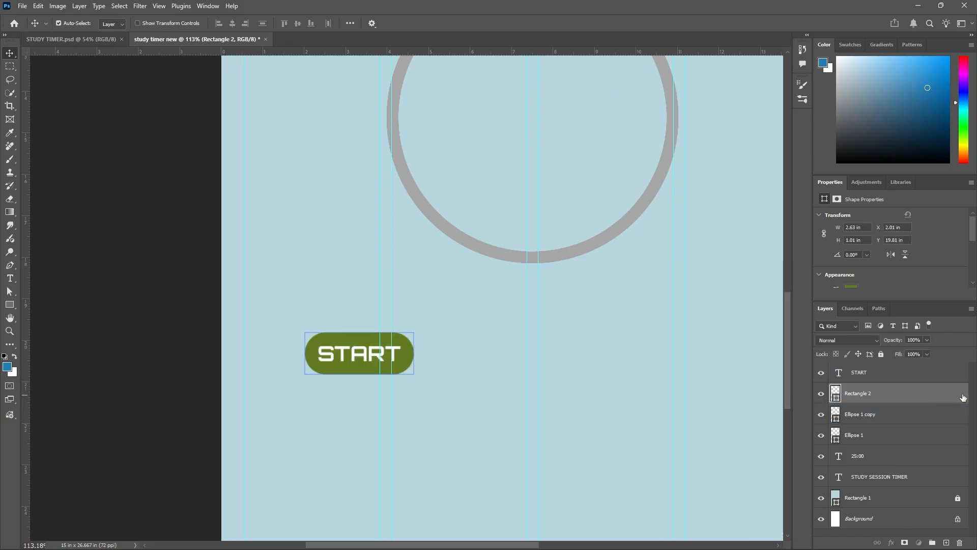
double_click(963, 397)
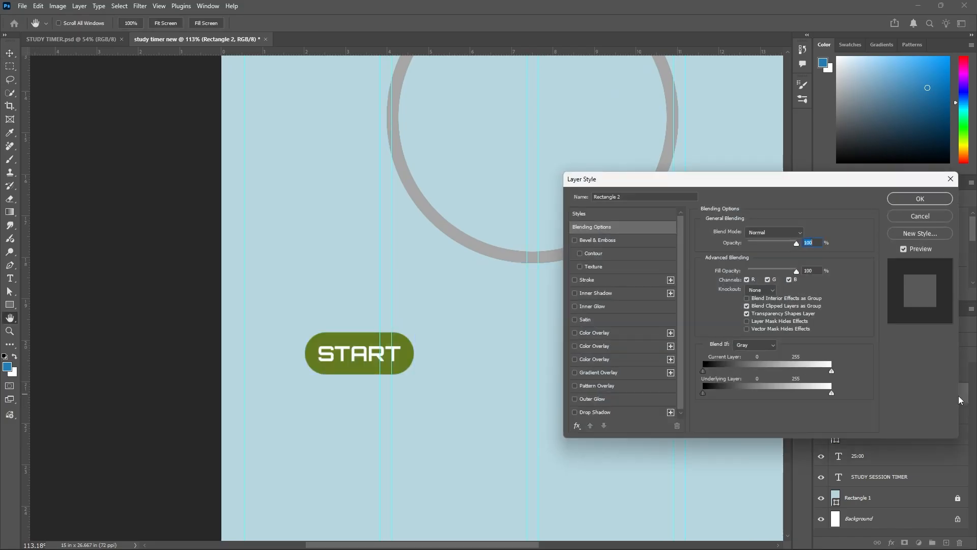
drag(782, 184, 822, 257)
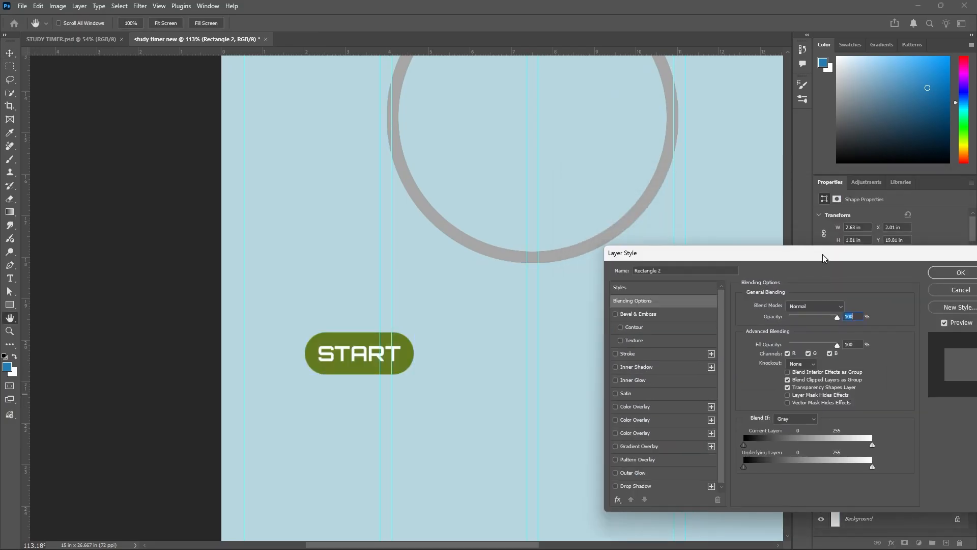
click(615, 314)
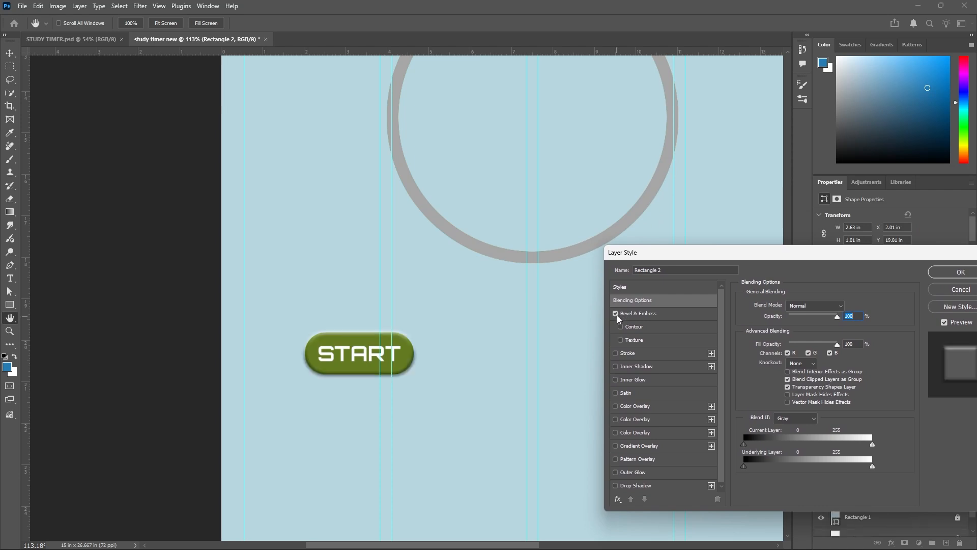
click(656, 319)
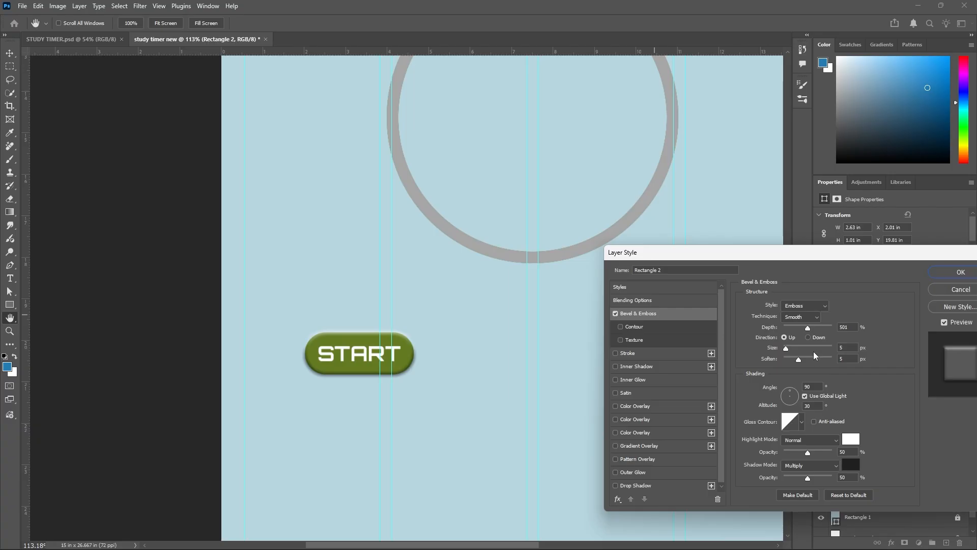
click(956, 277)
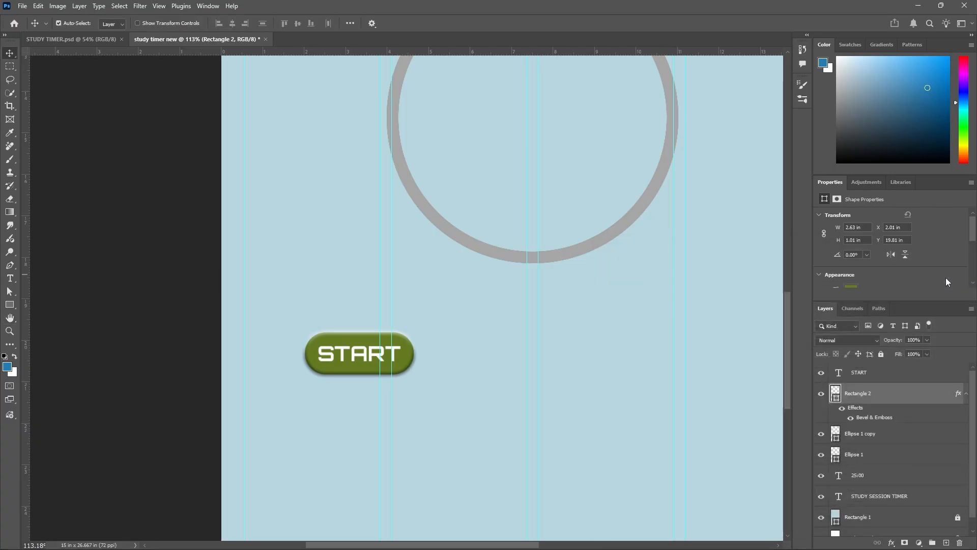
click(517, 363)
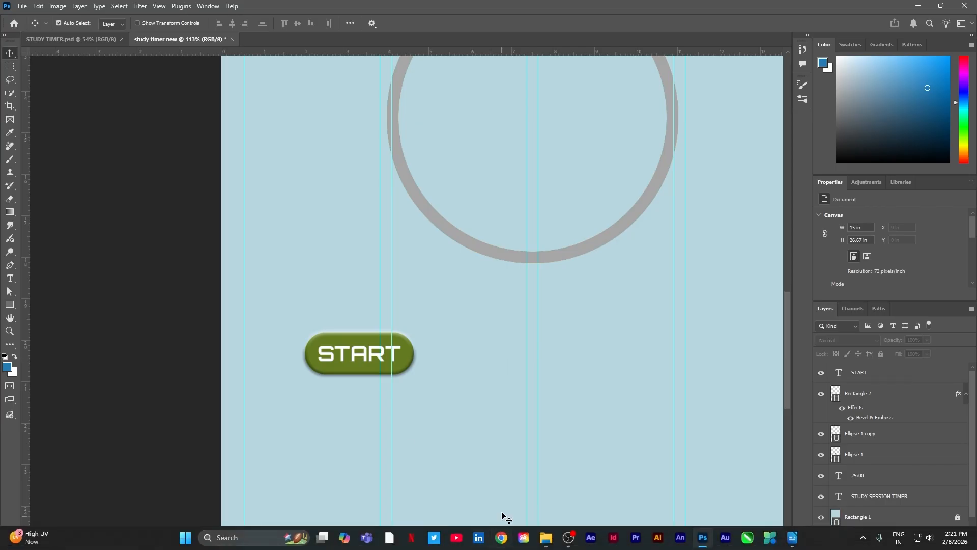
Check the START button's glow in STUDY TIMER.psd, then apply a yellow Outer Glow effect to the START label in the new file.
click(102, 39)
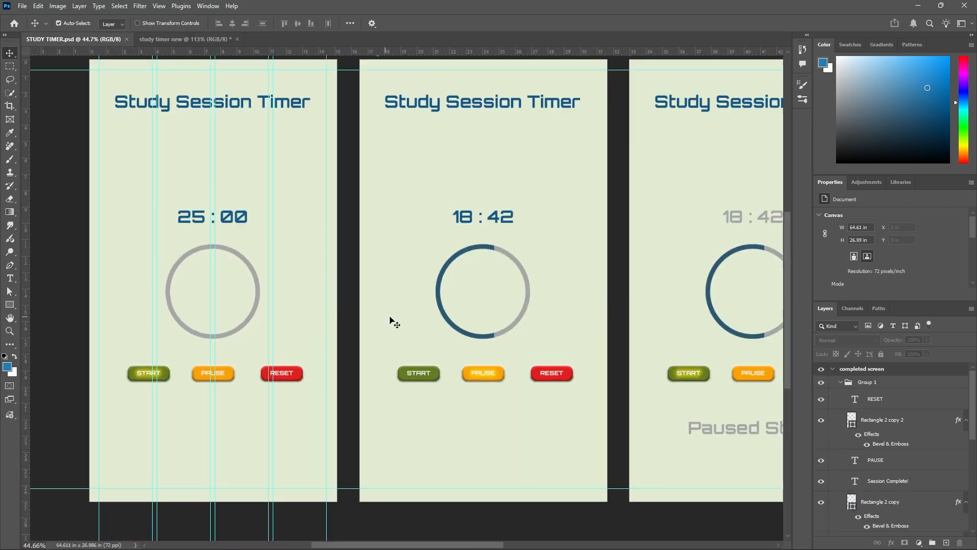
scroll(173, 371, up, 1)
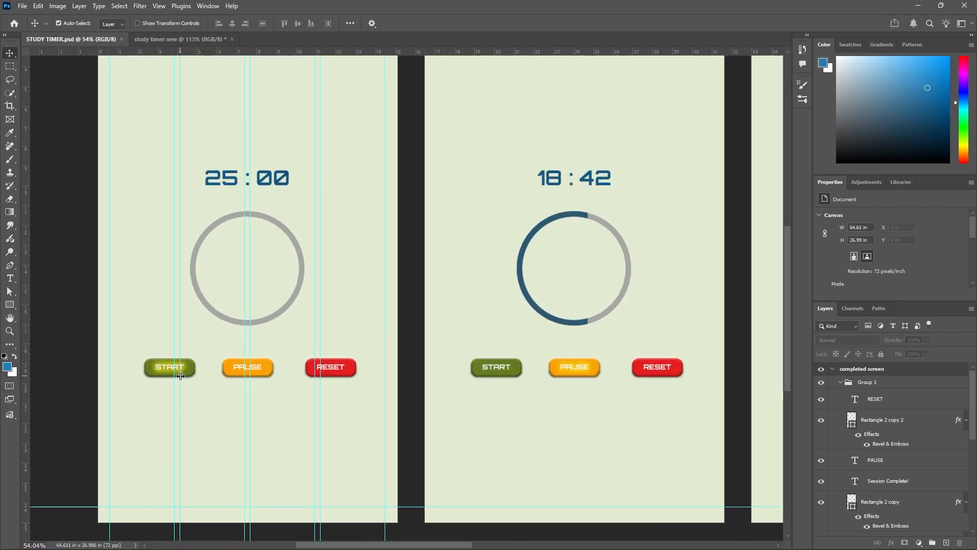
scroll(182, 379, down, 1)
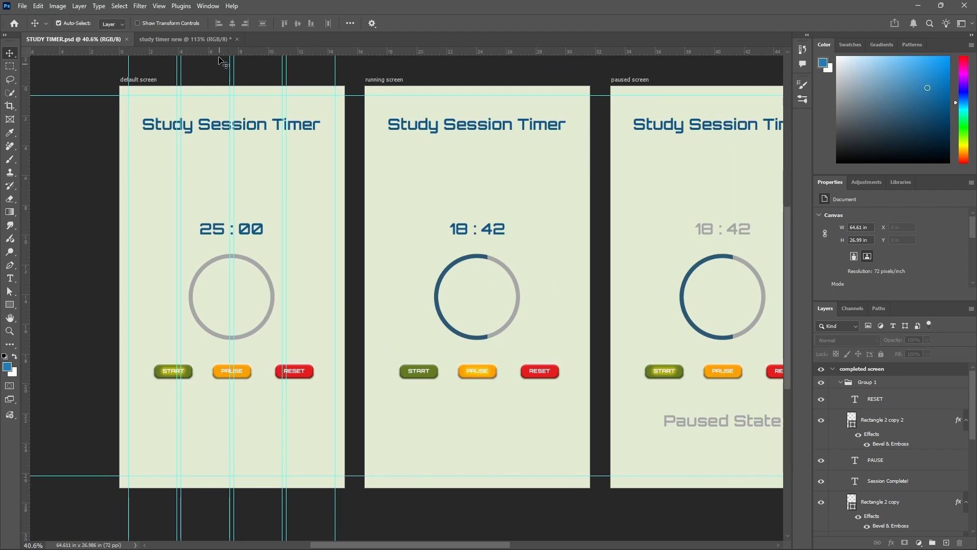
click(209, 40)
scroll(310, 357, up, 3)
click(321, 362)
click(326, 357)
click(878, 395)
click(852, 378)
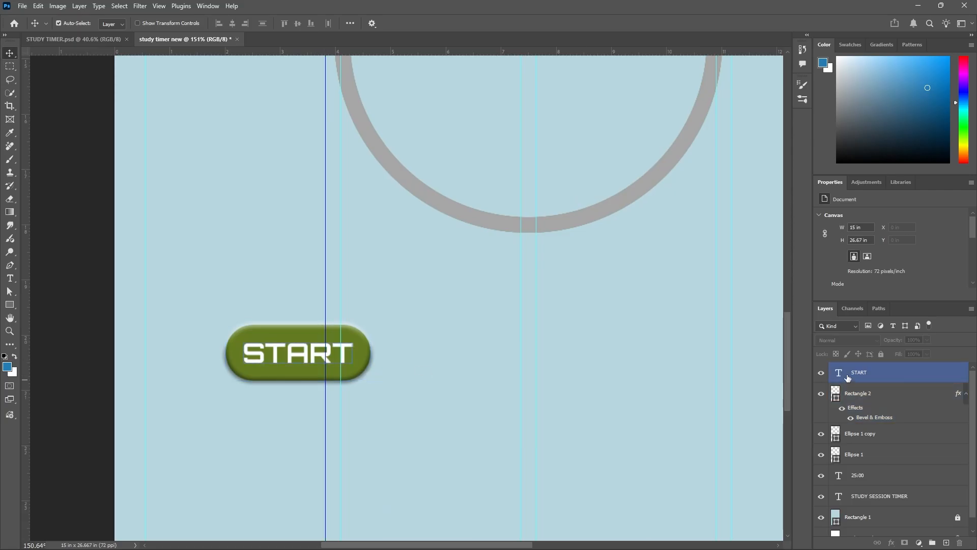
double_click(961, 376)
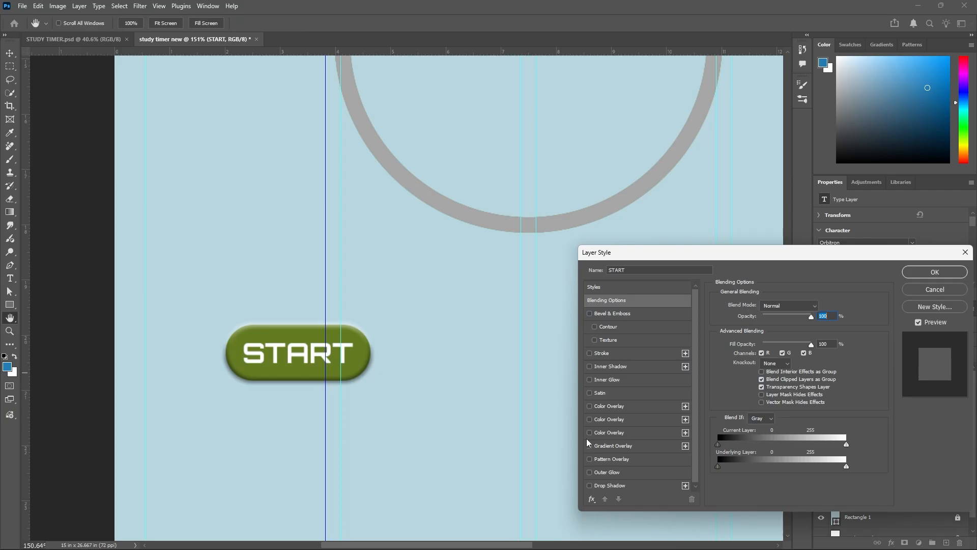
click(590, 472)
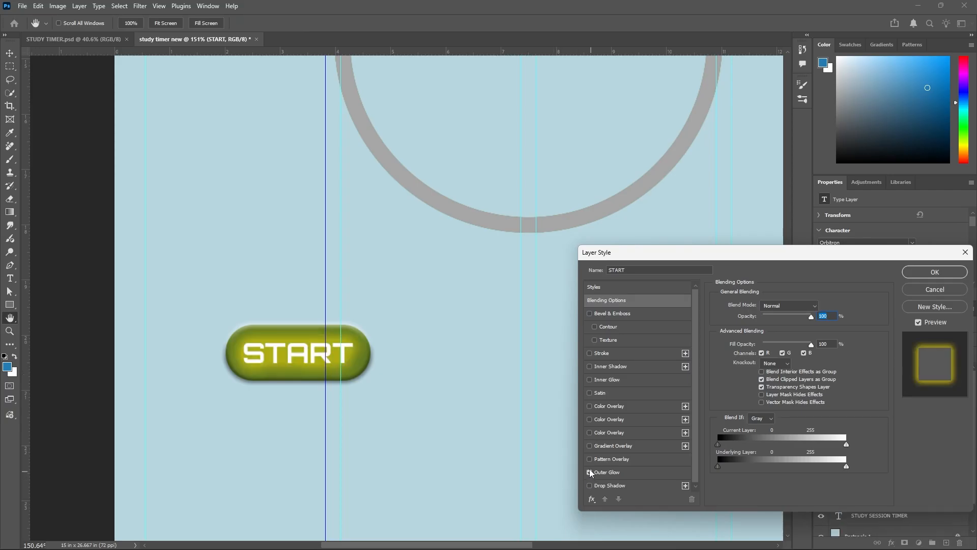
click(627, 474)
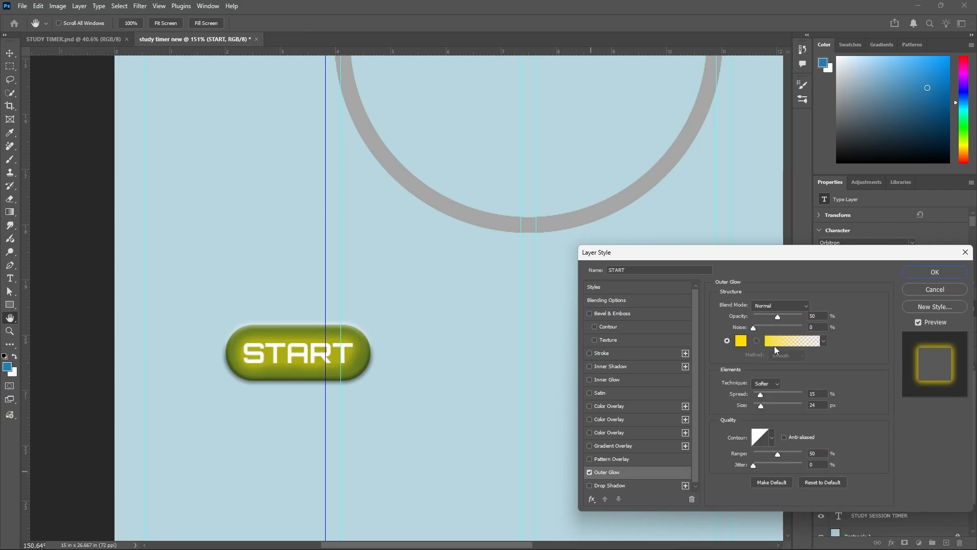
click(942, 274)
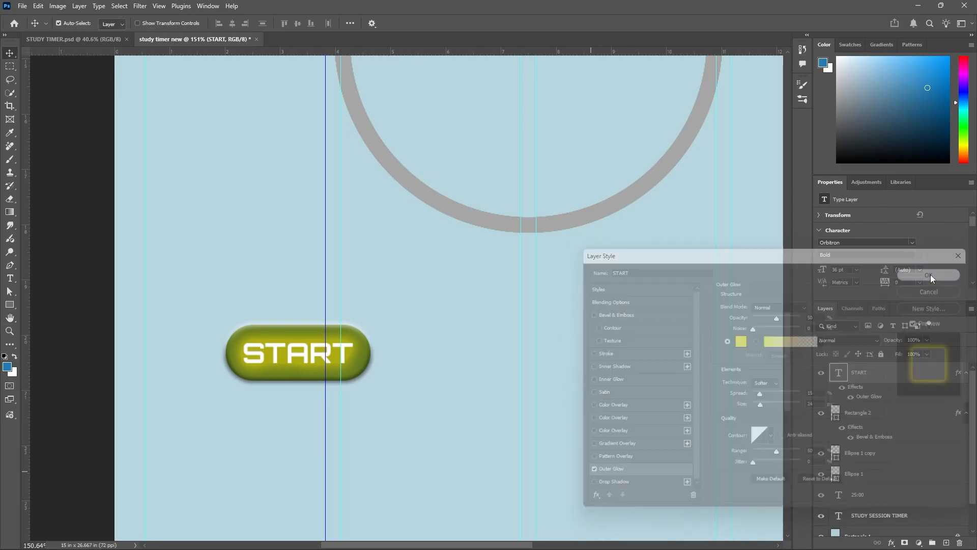
click(430, 297)
Duplicate the START label and its button shape together about 4.05 in to the right, at the same height.
scroll(429, 298, down, 5)
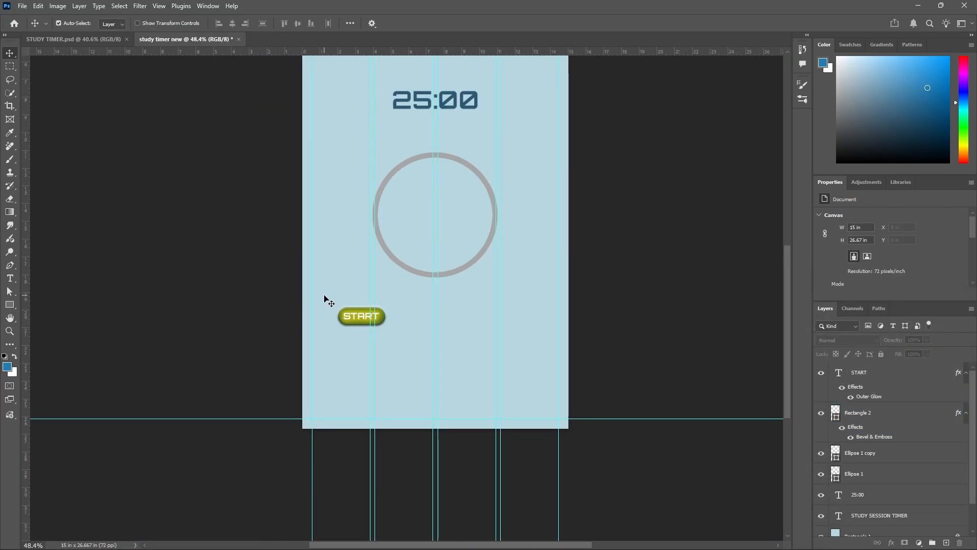
drag(321, 301, 394, 337)
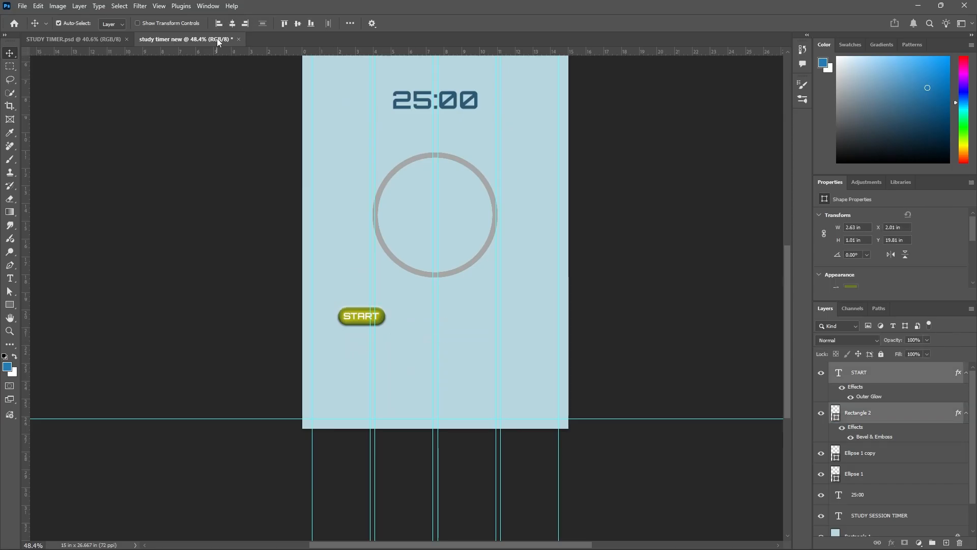
click(415, 316)
drag(331, 295, 417, 352)
scroll(390, 330, down, 2)
scroll(383, 301, up, 5)
scroll(349, 344, down, 3)
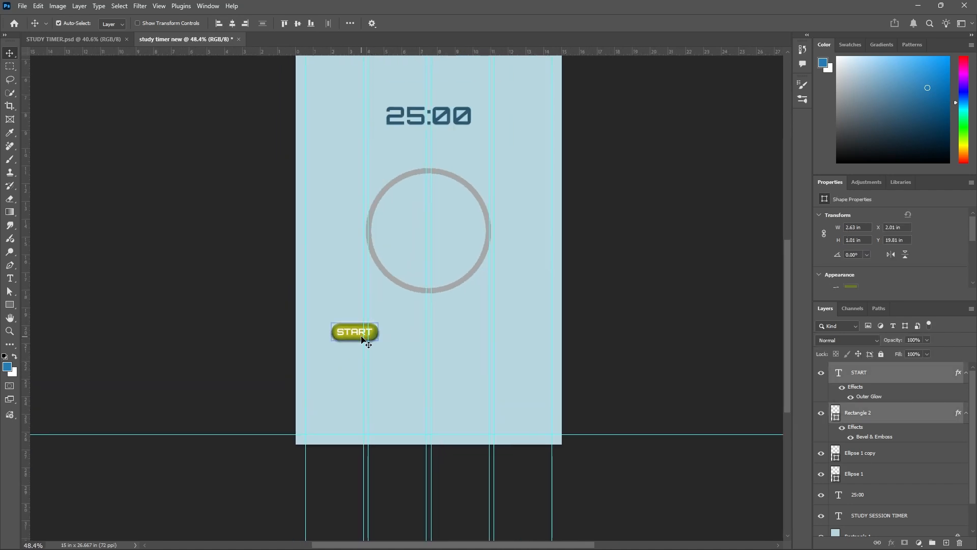
alt+drag(361, 336, 432, 338)
scroll(431, 338, up, 3)
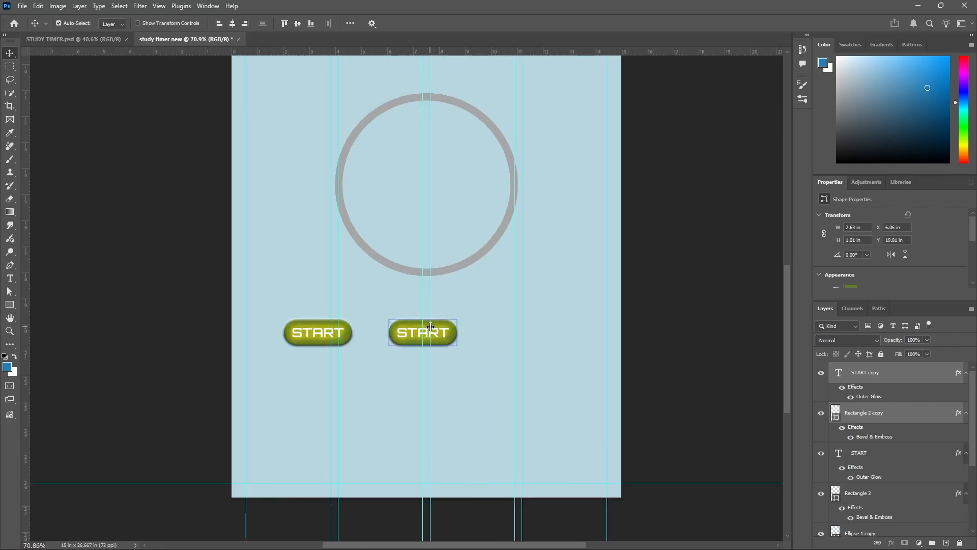
Examine the PAUSE button on the default and running screens of STUDY TIMER.psd and return to the duplicated button.
click(106, 39)
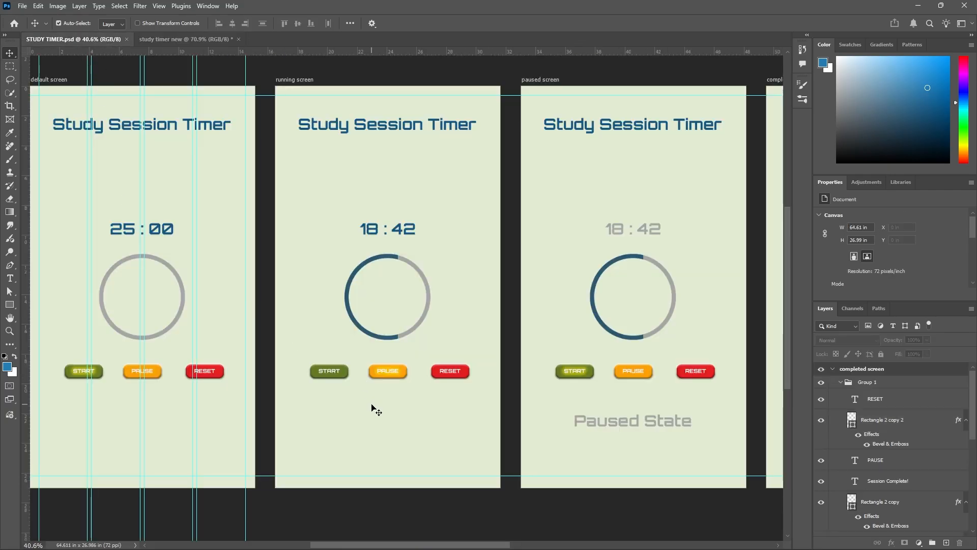
scroll(135, 388, up, 5)
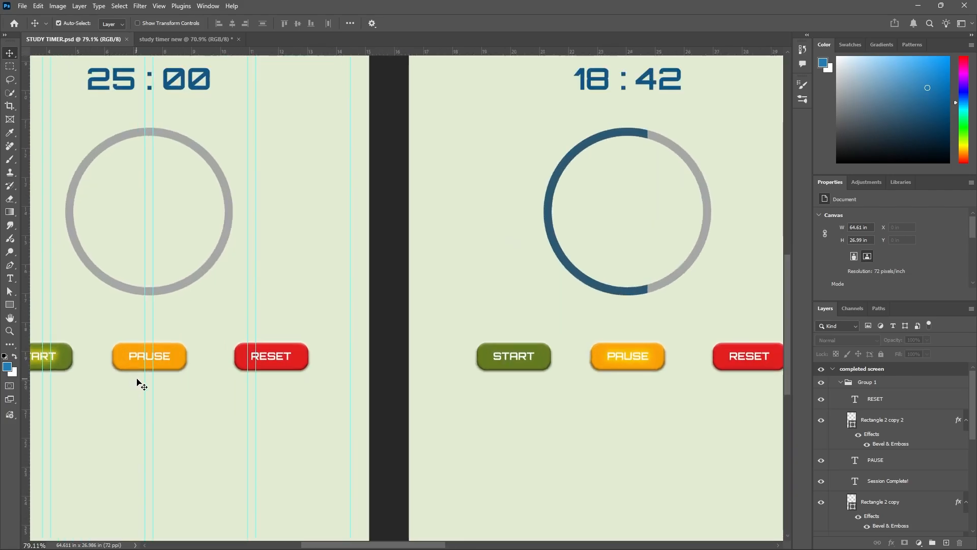
scroll(147, 368, down, 5)
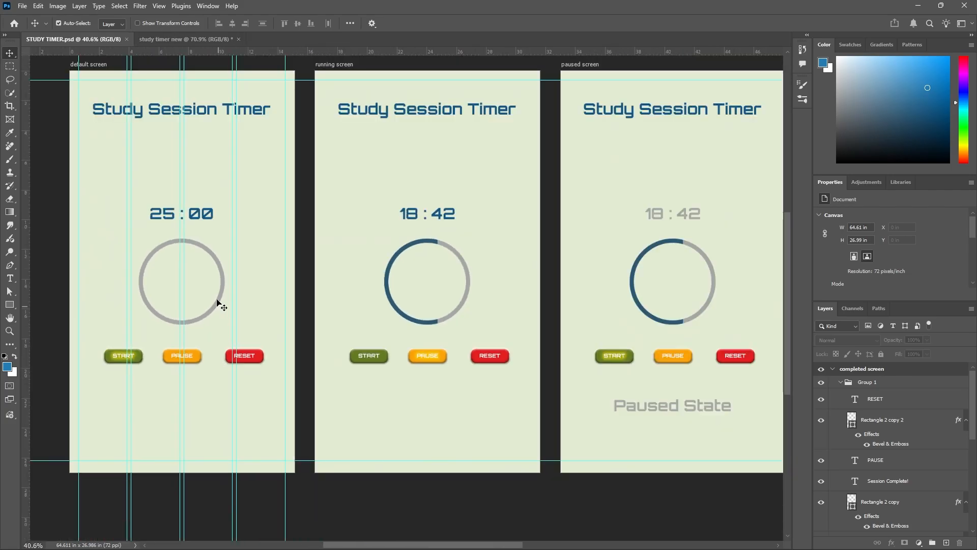
click(187, 40)
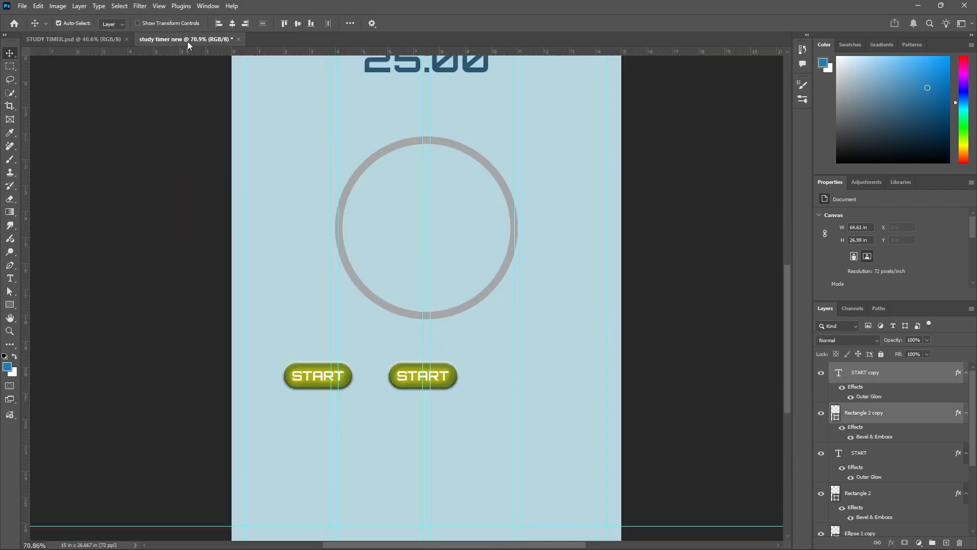
scroll(402, 397, up, 2)
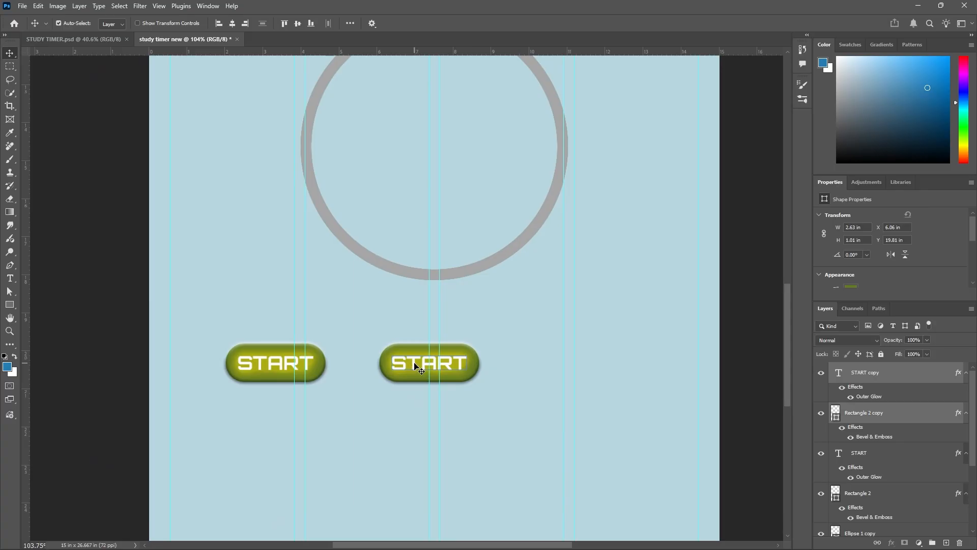
Change the duplicated button's label text from START to PAUSE.
click(622, 356)
click(452, 374)
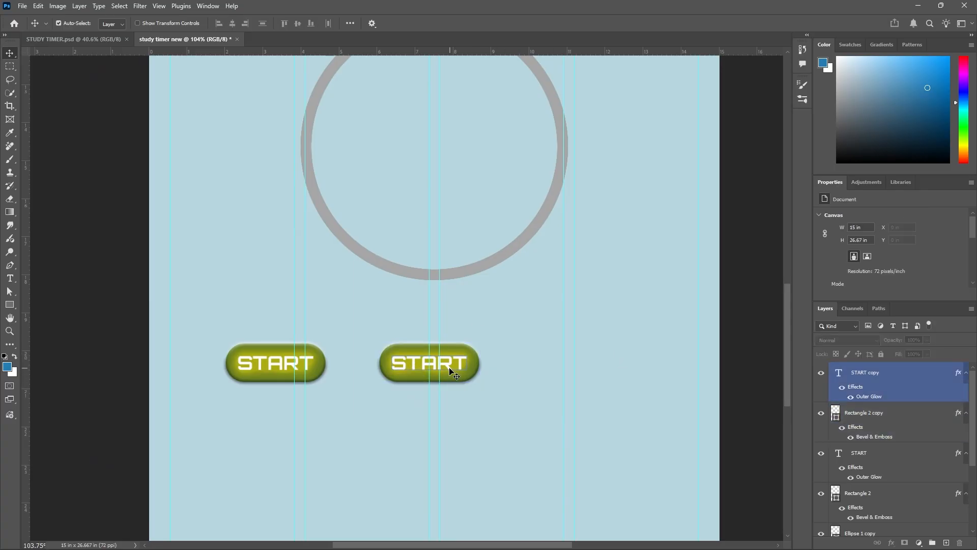
double_click(449, 366)
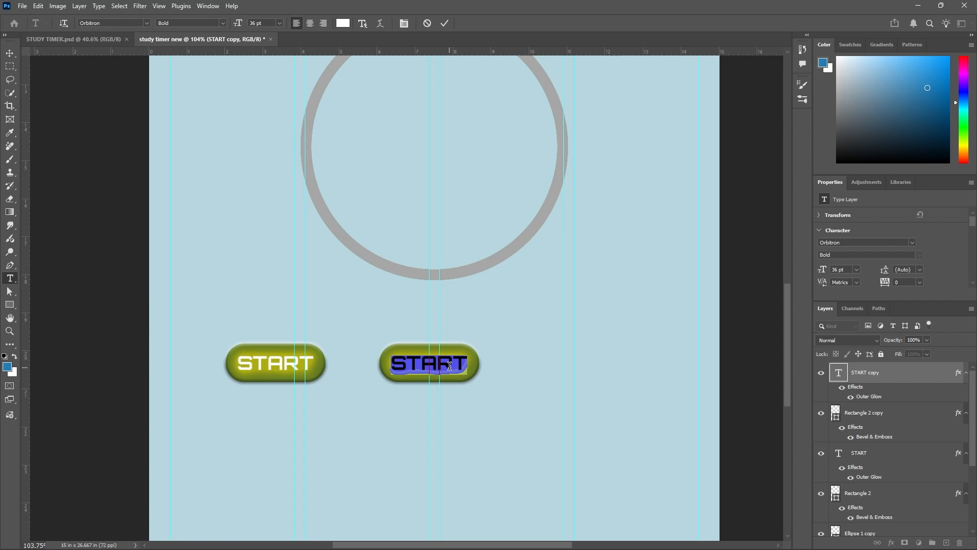
text(PAU)
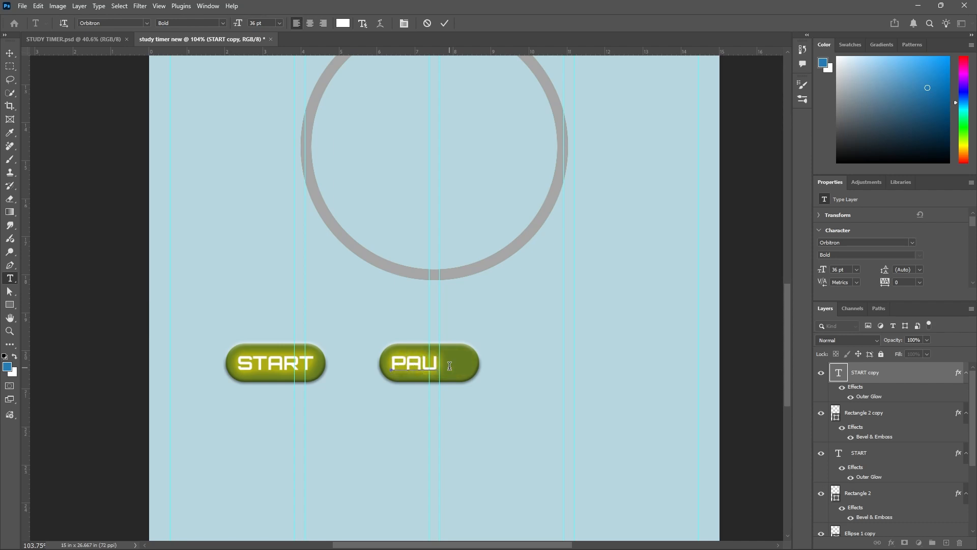
text(SE)
click(444, 23)
key(v)
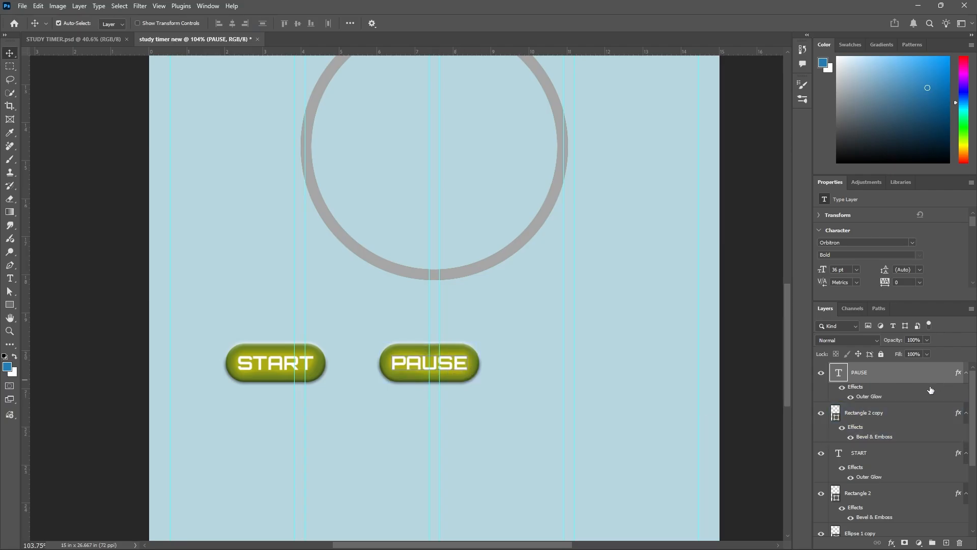
Hide the Outer Glow effect on the PAUSE label and check the PAUSE button's colour in STUDY TIMER.psd.
click(851, 399)
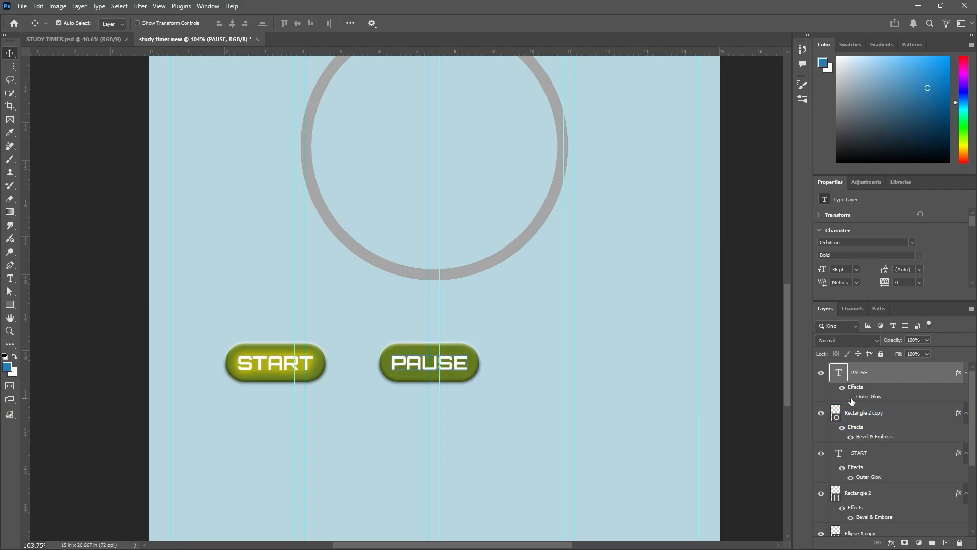
click(660, 373)
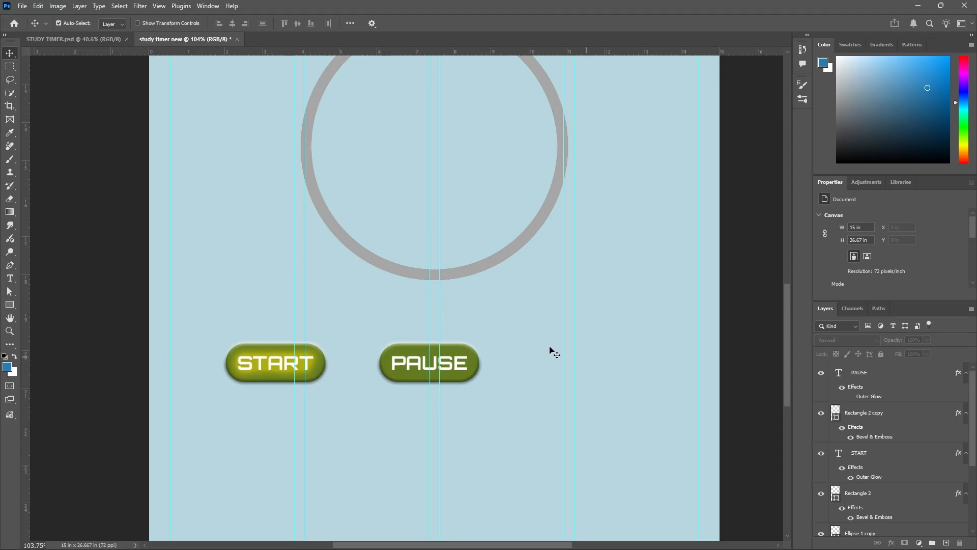
click(99, 38)
scroll(127, 367, up, 2)
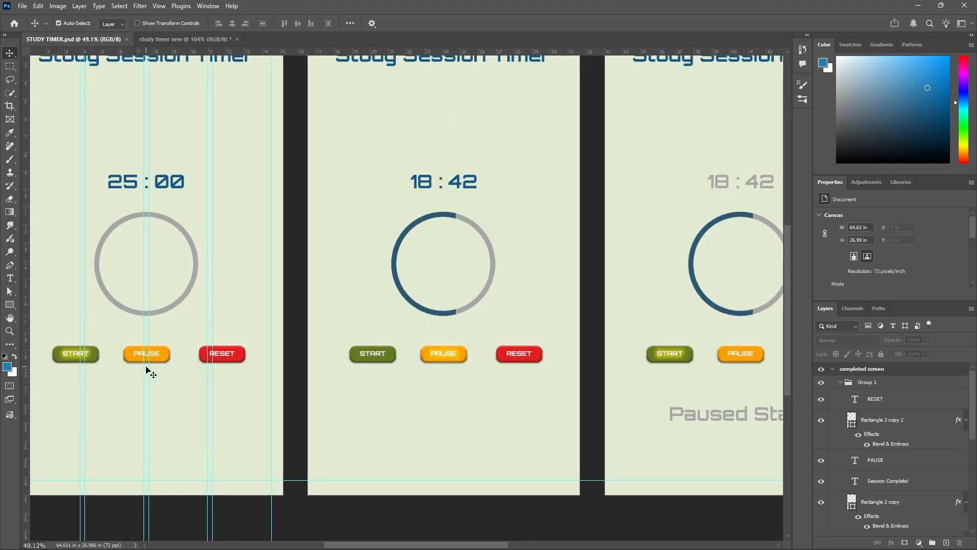
click(200, 39)
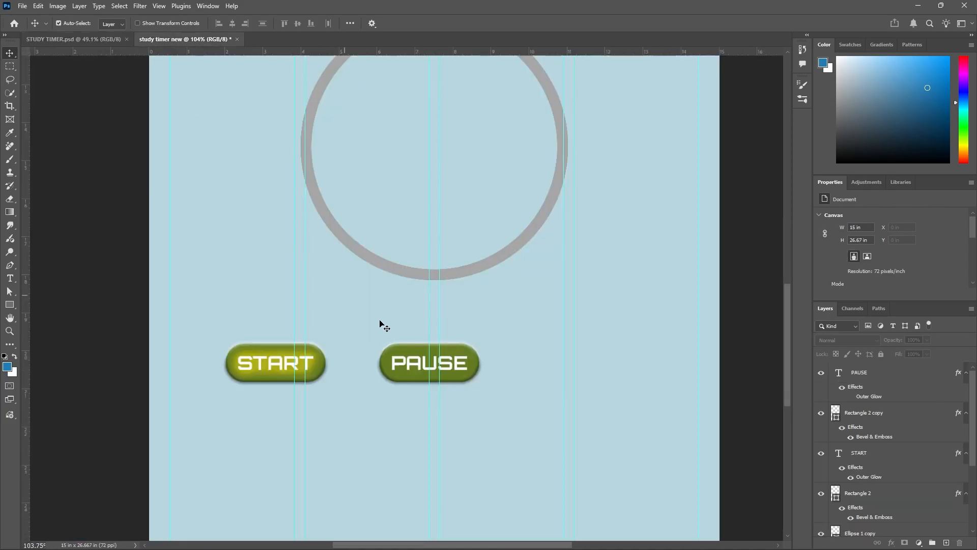
Fill the button shape behind the PAUSE label with the recently used orange.
click(446, 359)
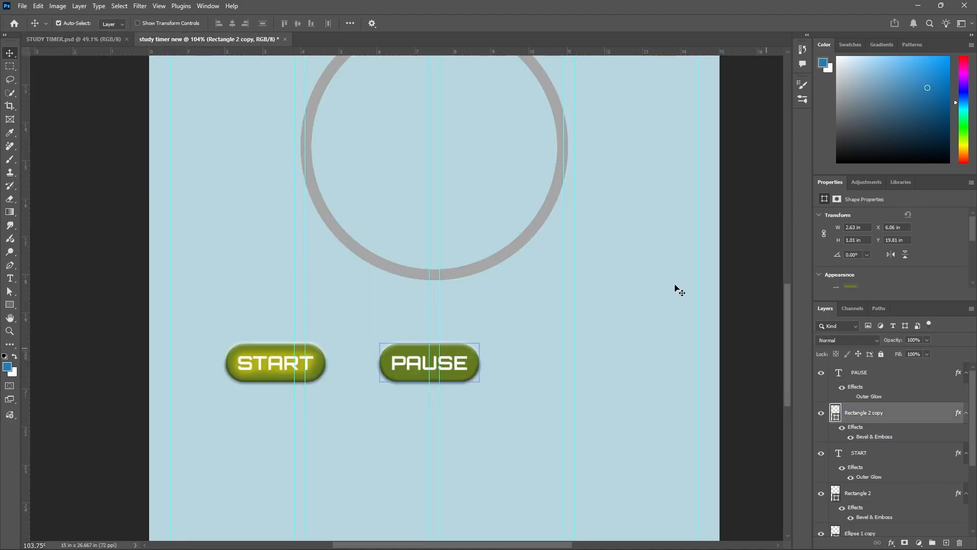
click(11, 305)
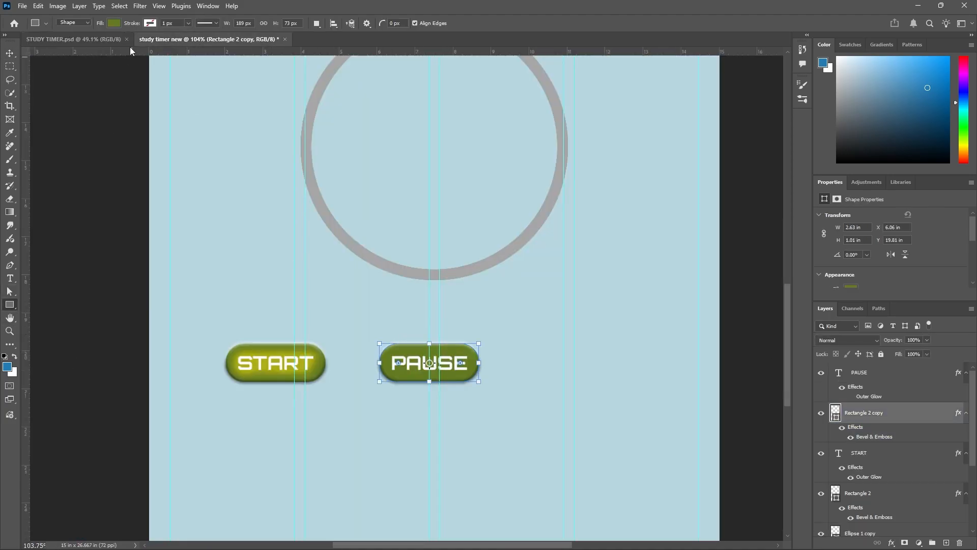
click(112, 24)
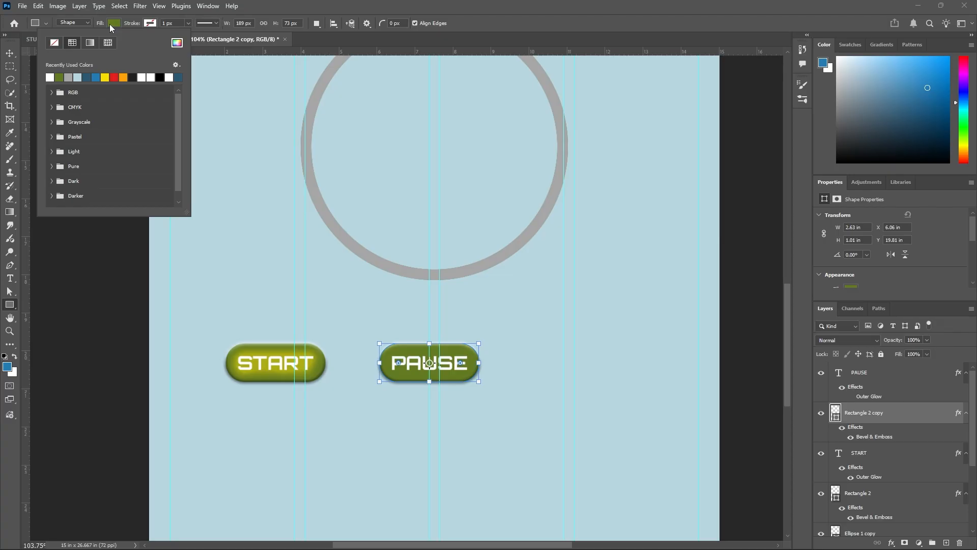
click(125, 79)
click(12, 58)
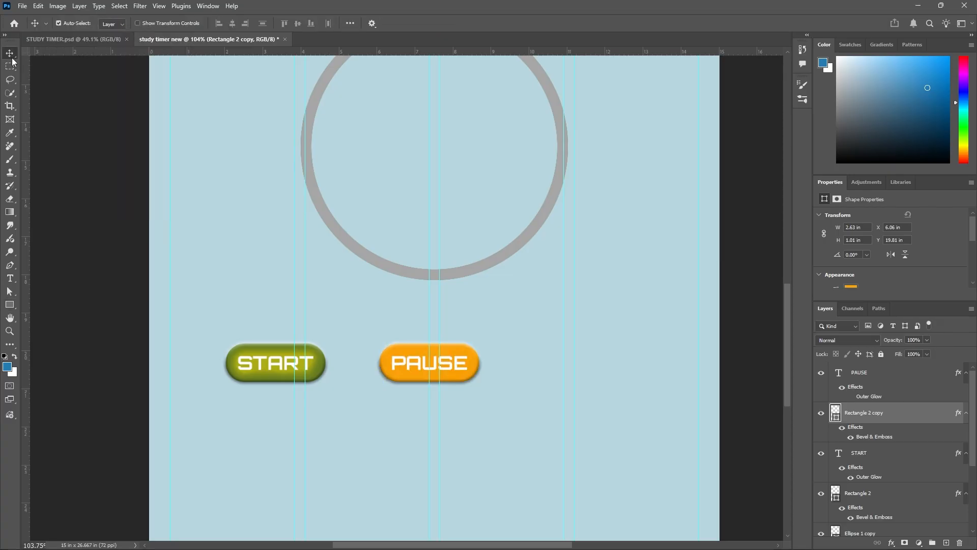
click(210, 211)
Save the document to the Desktop as study timer new.psd in Photoshop format with Maximize Compatibility on.
scroll(371, 343, down, 4)
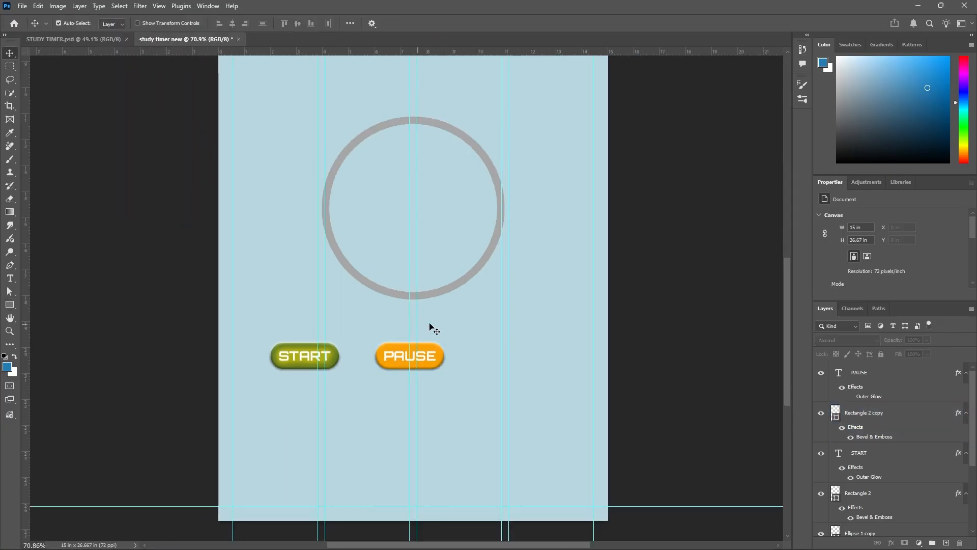
scroll(432, 326, down, 2)
scroll(451, 352, down, 3)
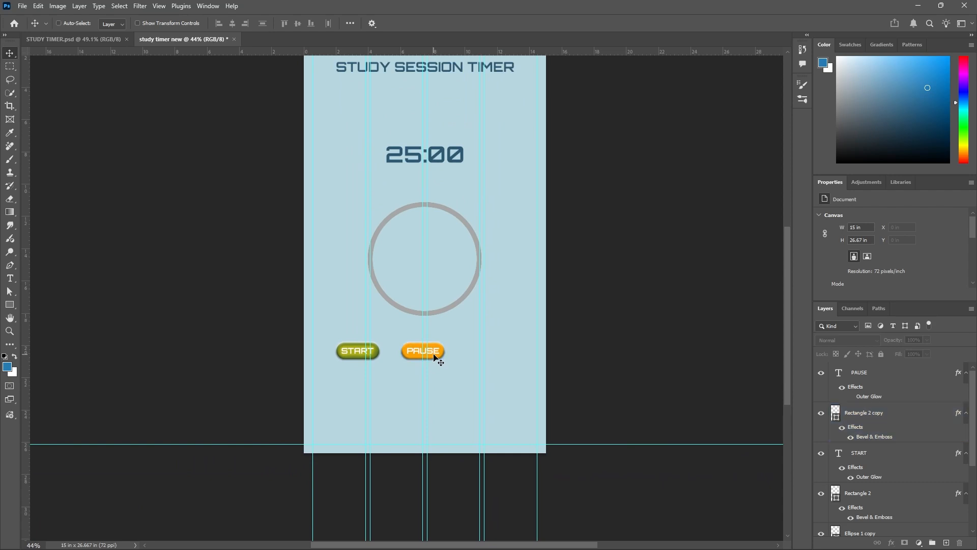
key(ctrl+s)
click(45, 102)
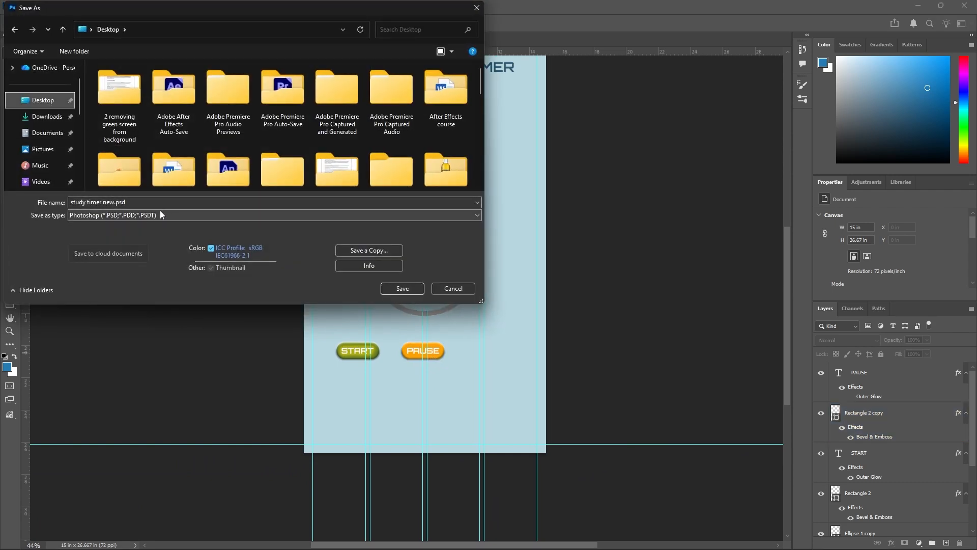
click(392, 288)
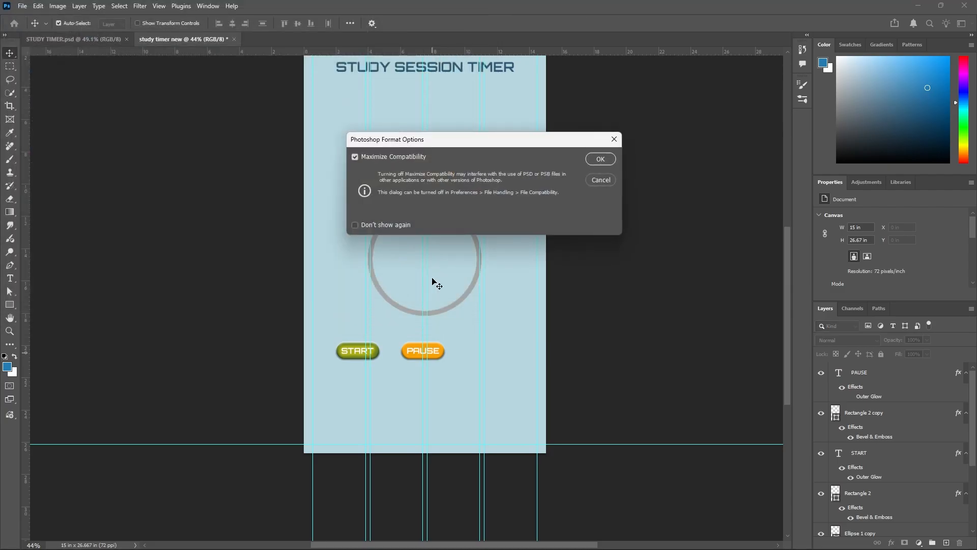
click(600, 159)
Duplicate the PAUSE label and its orange shape together about 4.04 in to the right, at the same height.
scroll(441, 350, up, 3)
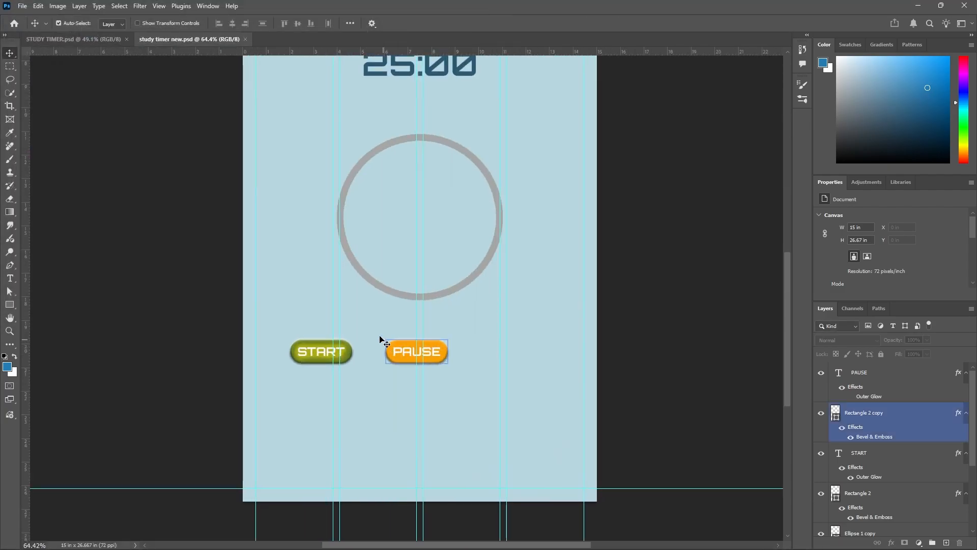
drag(379, 334, 458, 360)
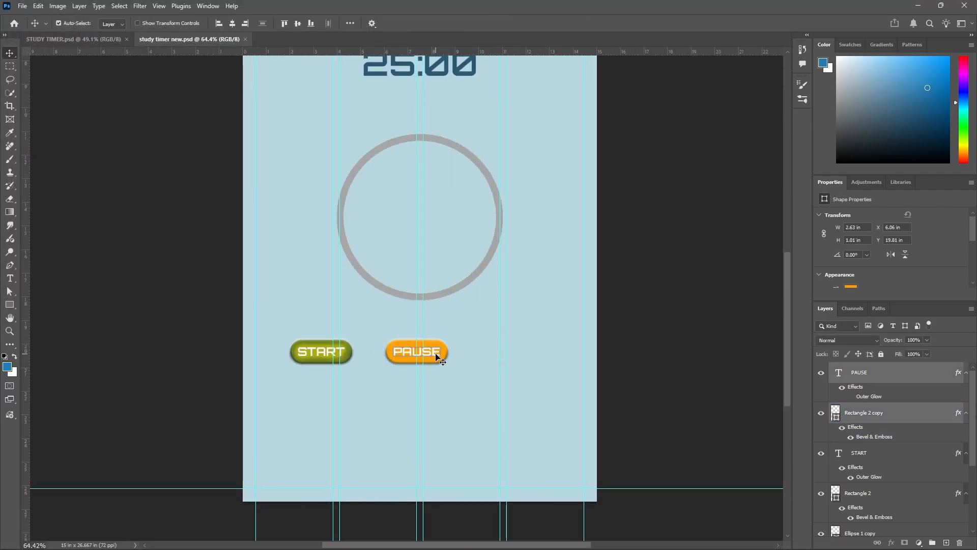
drag(435, 353, 533, 354)
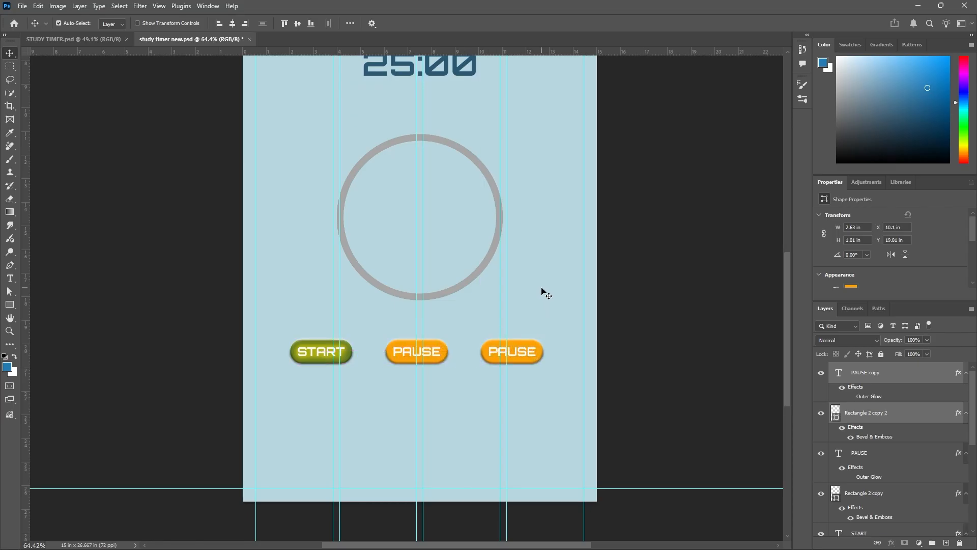
click(544, 293)
Check the RESET button in STUDY TIMER.psd, then fill the third button's shape with the recently used red.
scroll(525, 374, up, 2)
click(517, 354)
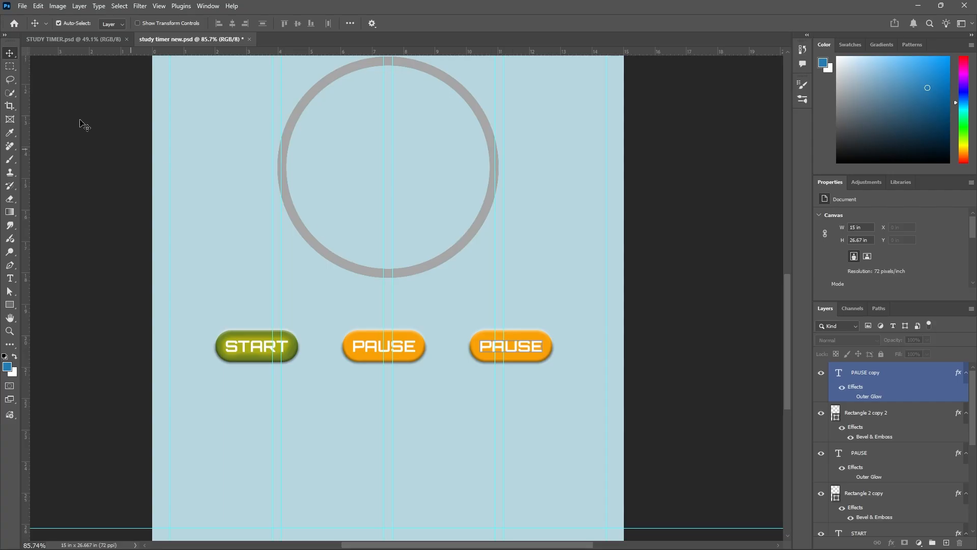
click(118, 39)
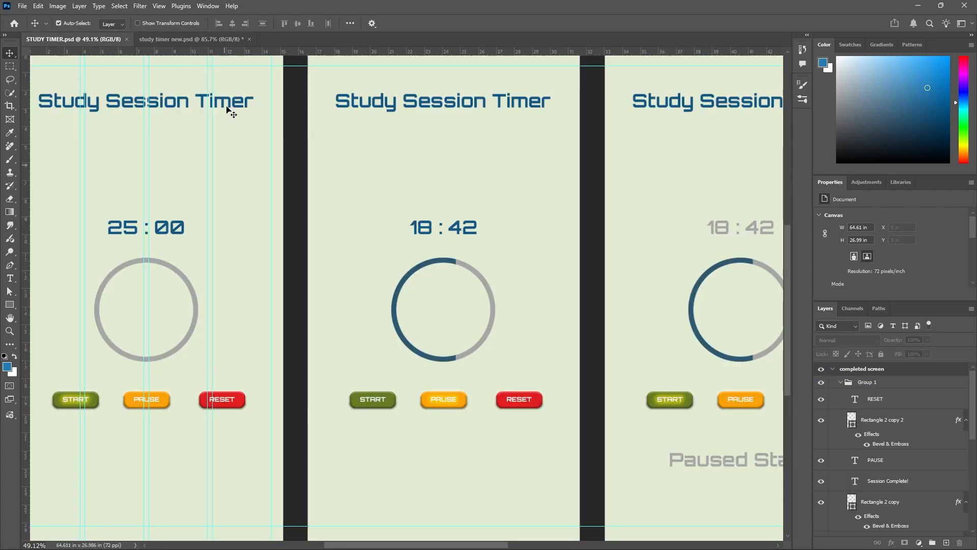
click(215, 39)
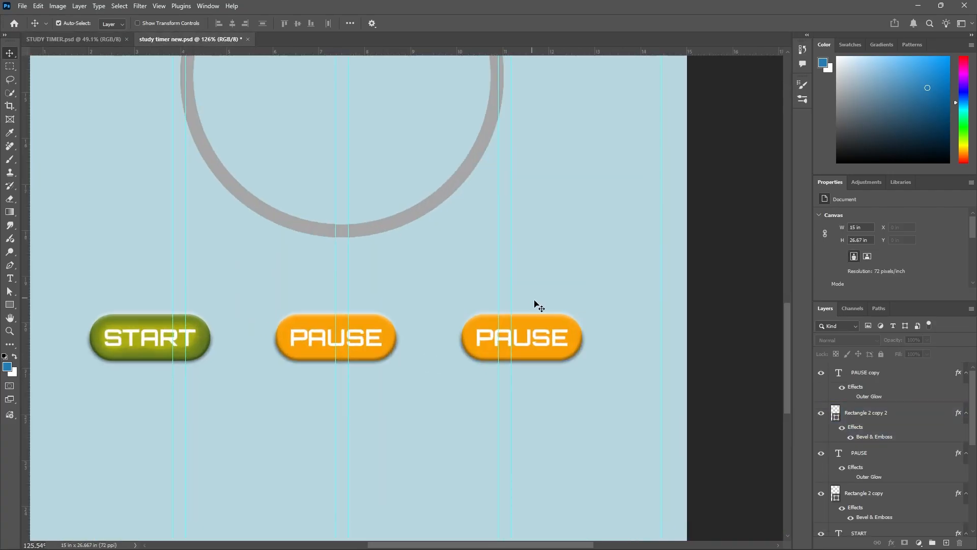
click(543, 321)
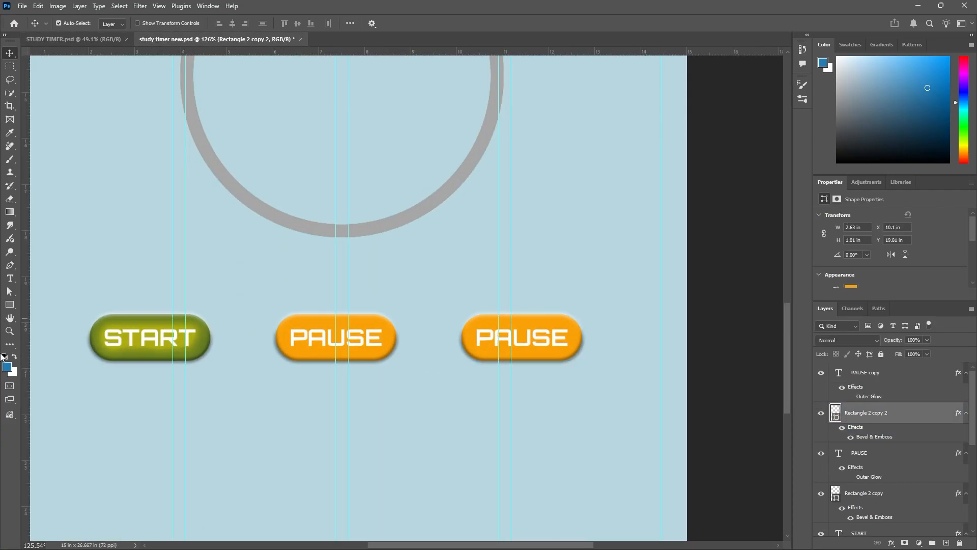
click(10, 304)
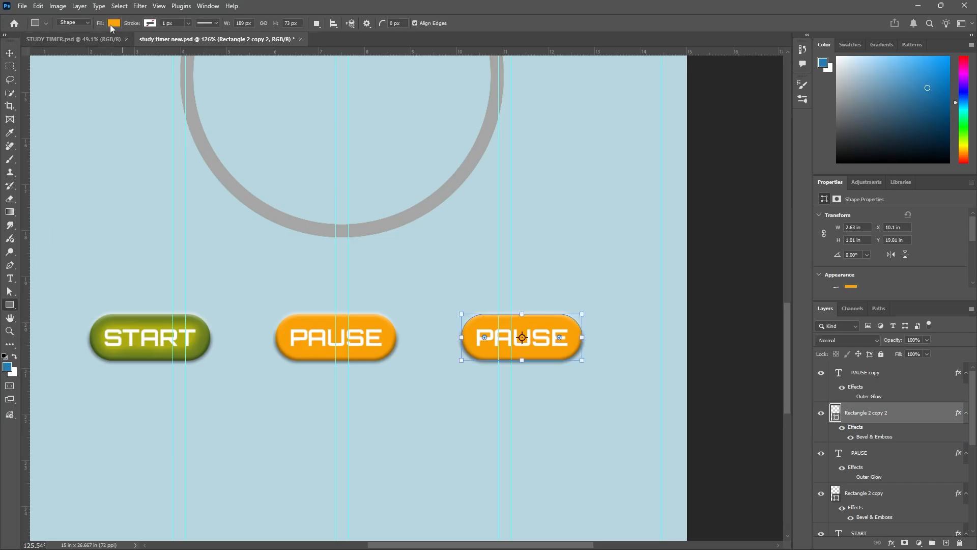
click(112, 23)
click(126, 77)
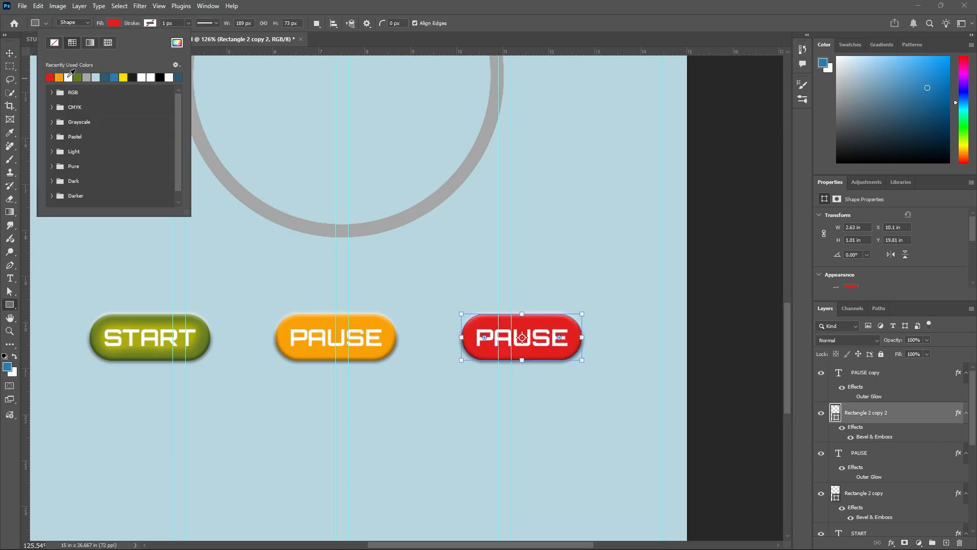
click(10, 53)
Change the label text on the red button to RESET.
scroll(509, 350, up, 2)
click(493, 333)
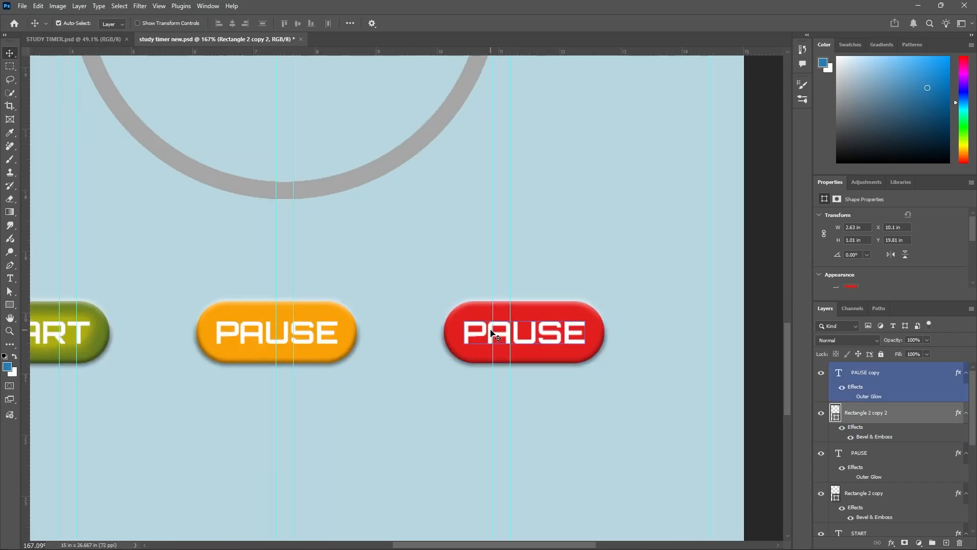
double_click(492, 334)
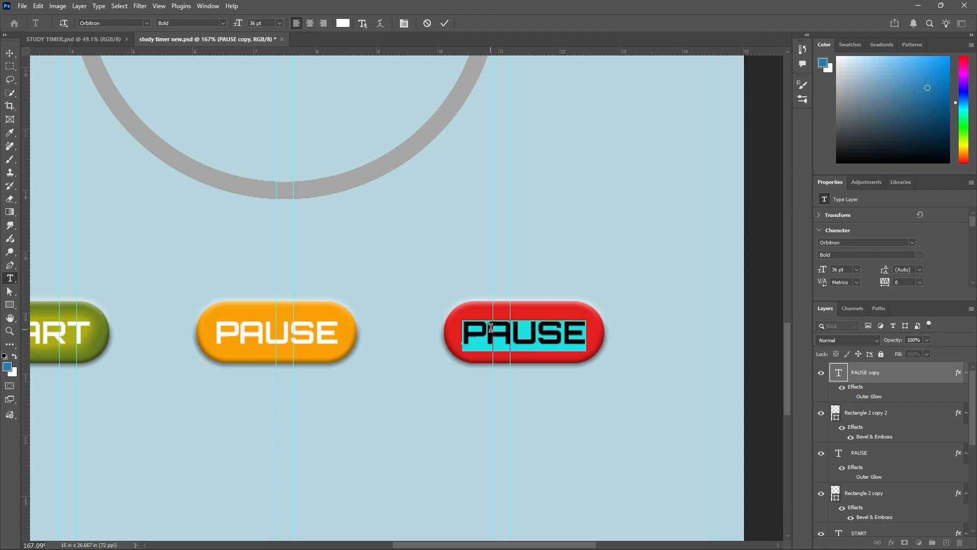
text(RESET)
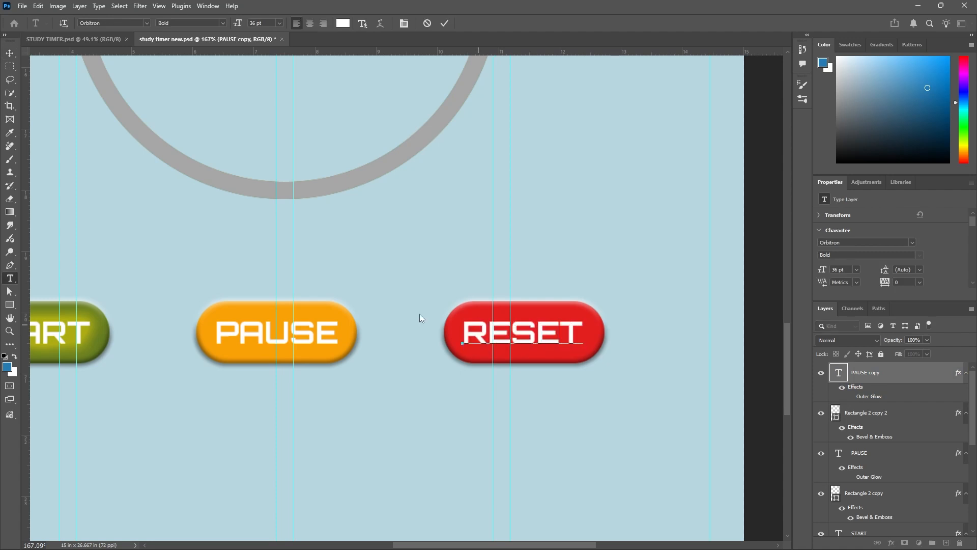
click(445, 23)
key(v)
Check the row of START, PAUSE and RESET buttons within the whole layout and save the document.
scroll(422, 342, down, 5)
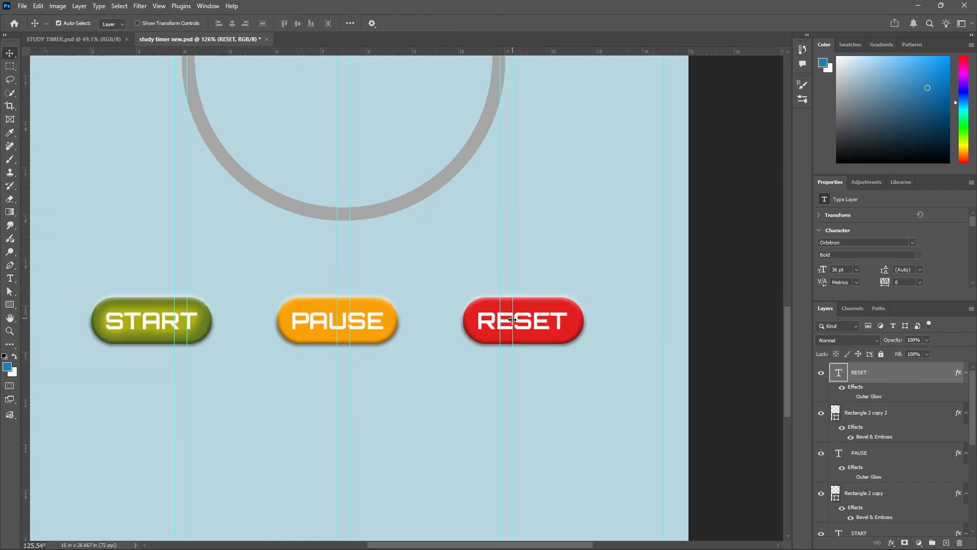
drag(209, 272, 592, 391)
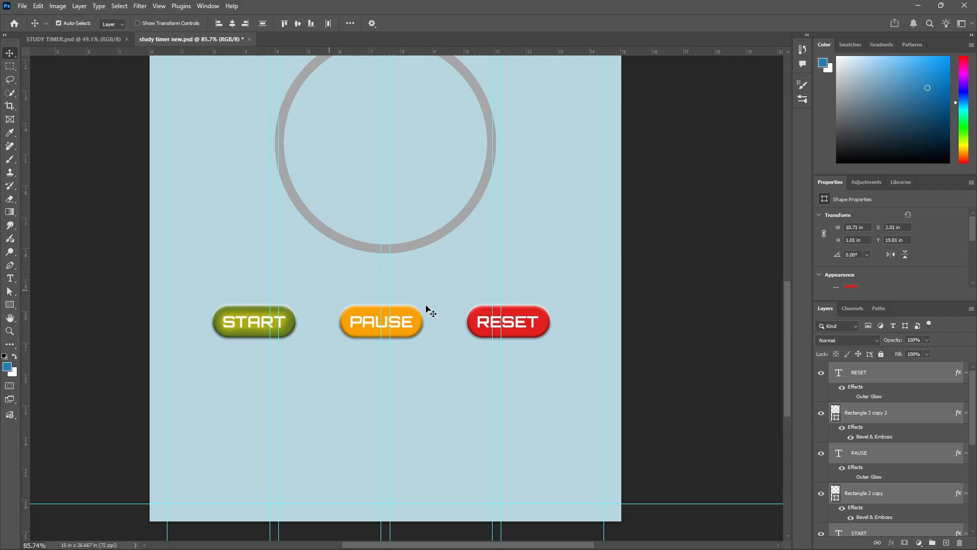
click(515, 262)
scroll(460, 304, down, 3)
scroll(479, 314, down, 5)
scroll(489, 317, up, 4)
click(486, 311)
scroll(482, 301, down, 4)
click(482, 304)
click(482, 299)
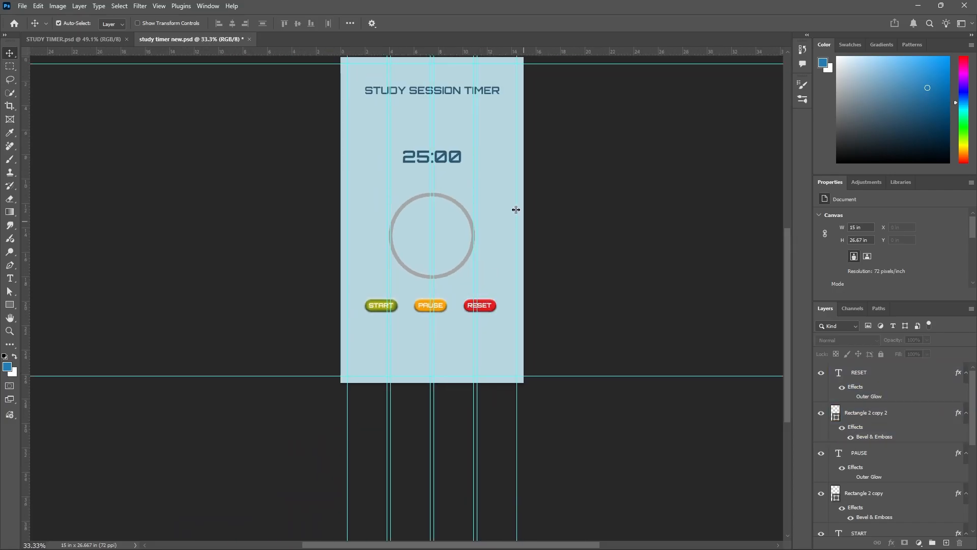
scroll(494, 180, up, 2)
key(ctrl+s)
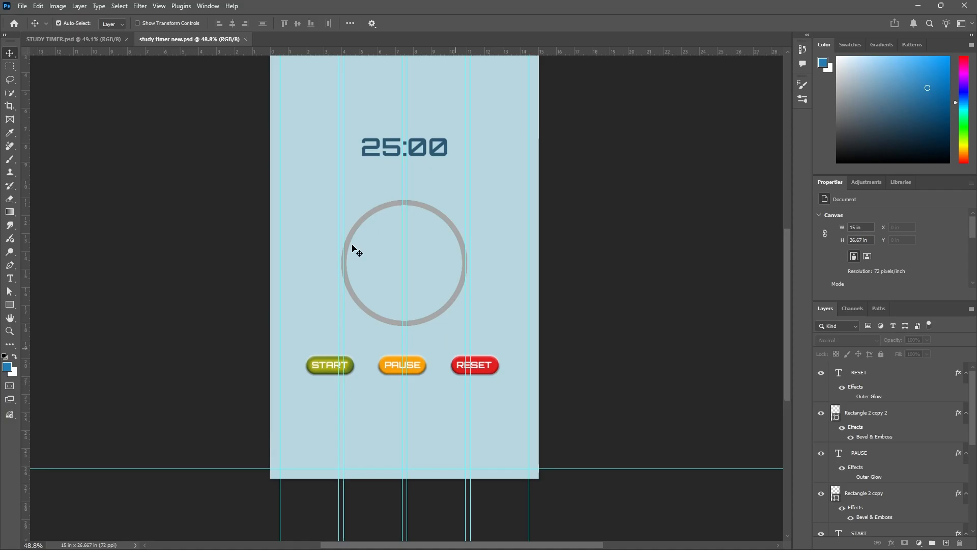
Compare the new timer screen with the default, running and paused screens in STUDY TIMER.psd.
click(96, 39)
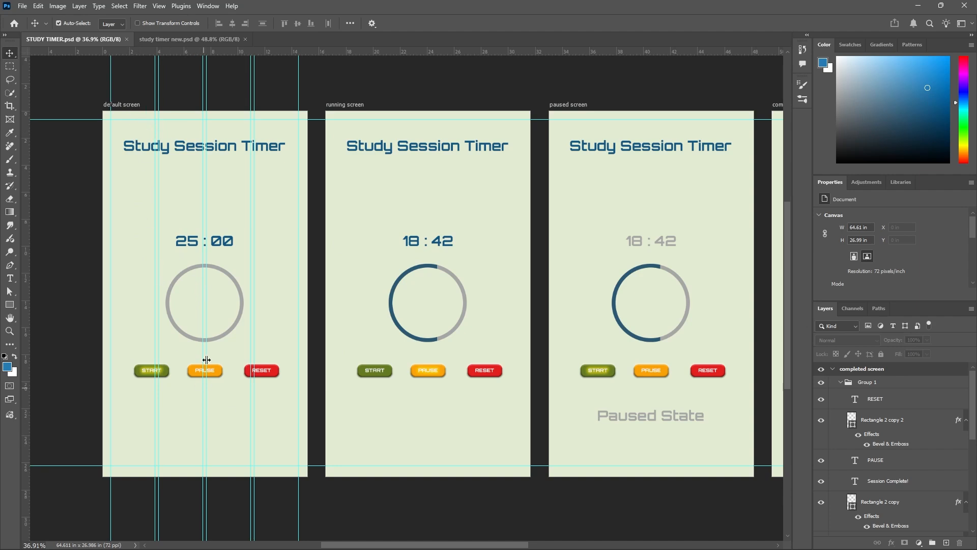
click(201, 38)
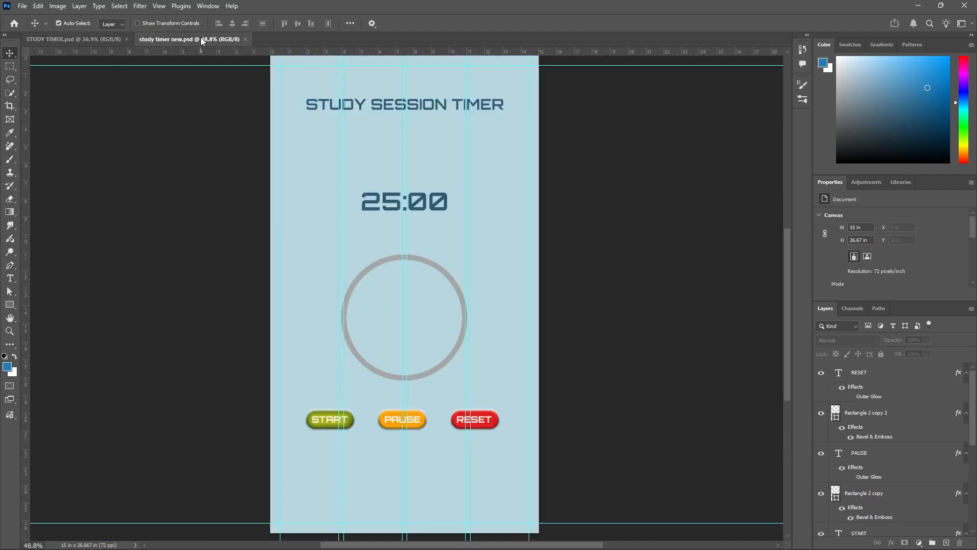
click(74, 39)
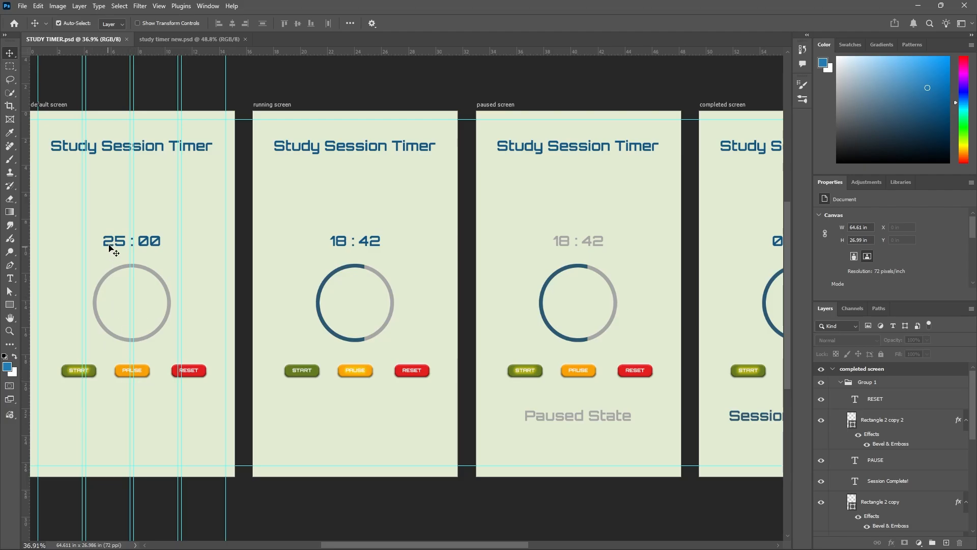
In study timer new.psd, align the horizontal centers of the title, the 25:00 time and the ring.
click(214, 39)
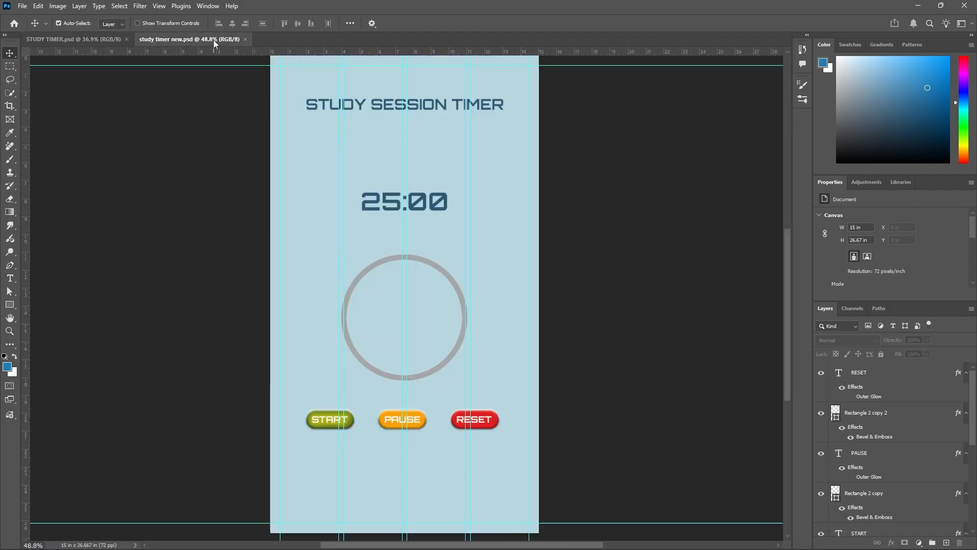
scroll(412, 318, down, 5)
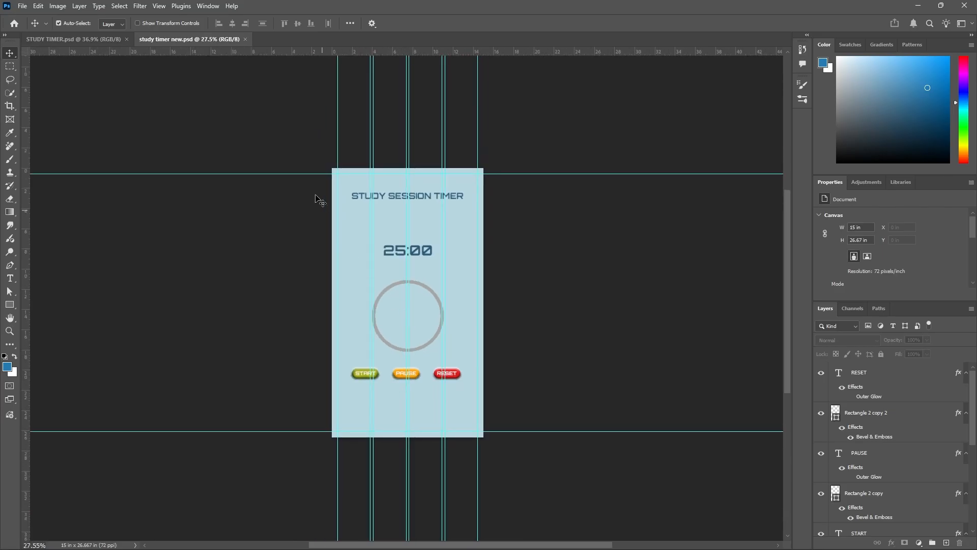
drag(313, 152, 525, 359)
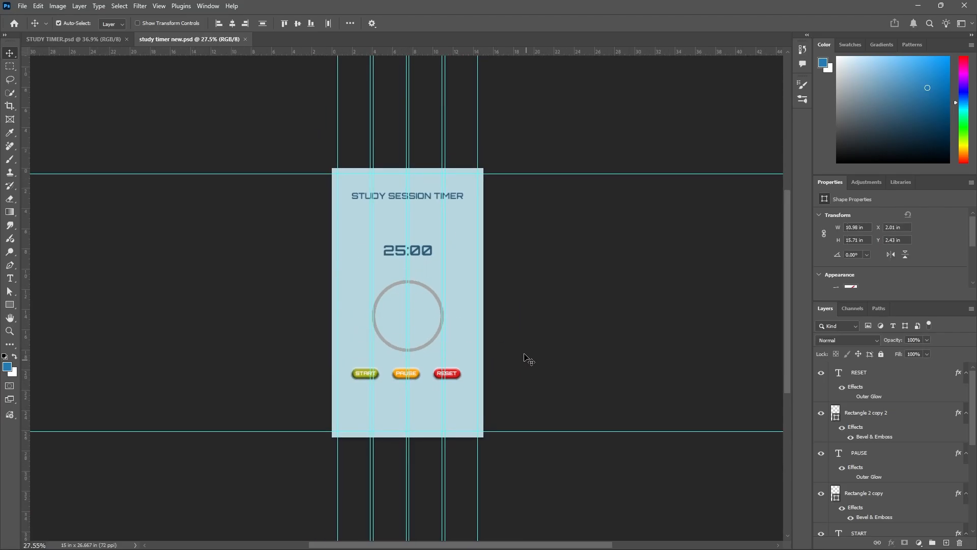
click(234, 26)
click(215, 293)
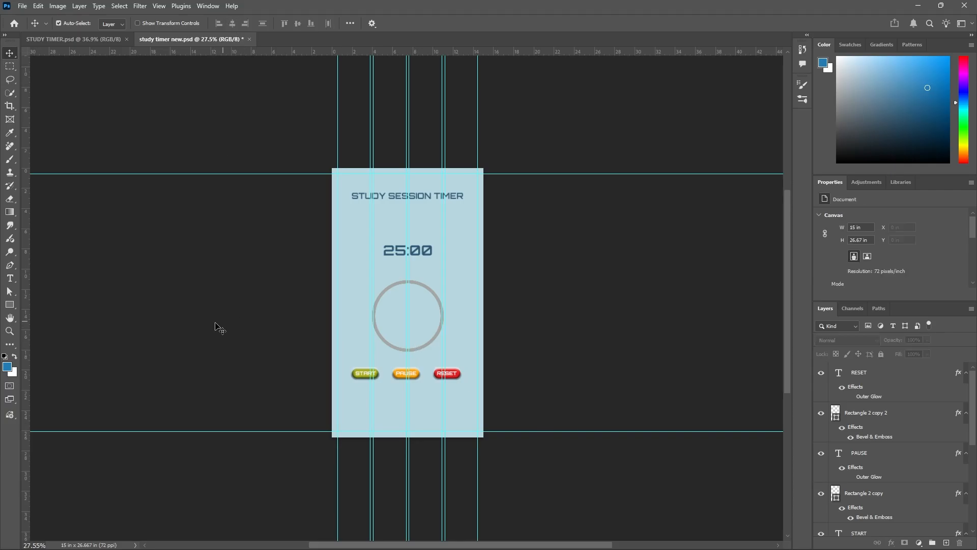
Group all layers from RESET down to Rectangle 1, leaving out the Background, and check the group by hiding and showing it.
scroll(164, 332, down, 2)
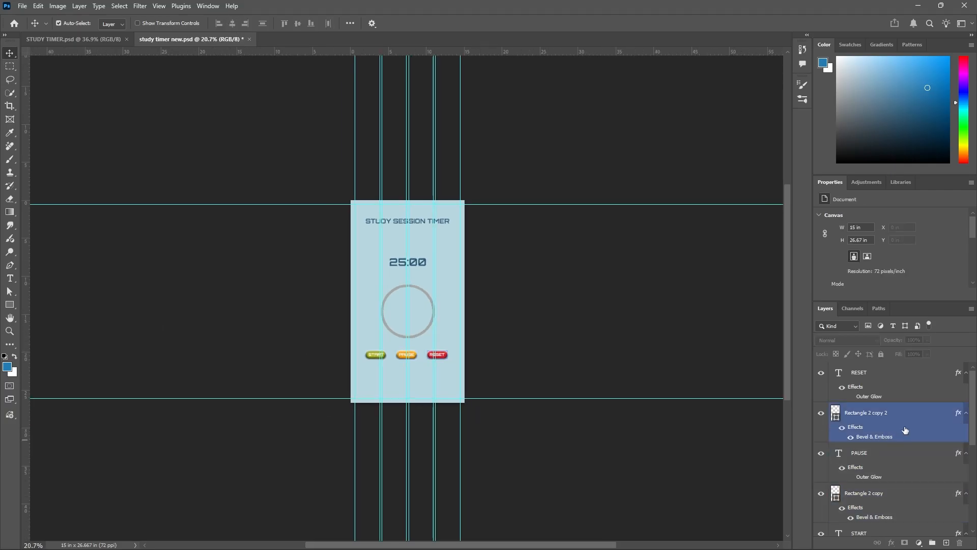
click(884, 381)
scroll(896, 433, down, 5)
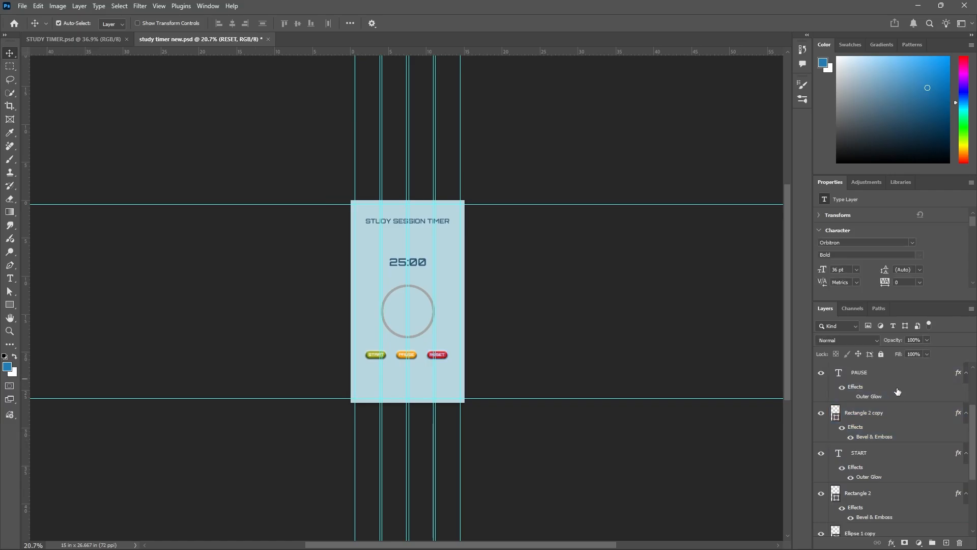
ctrl+click(951, 504)
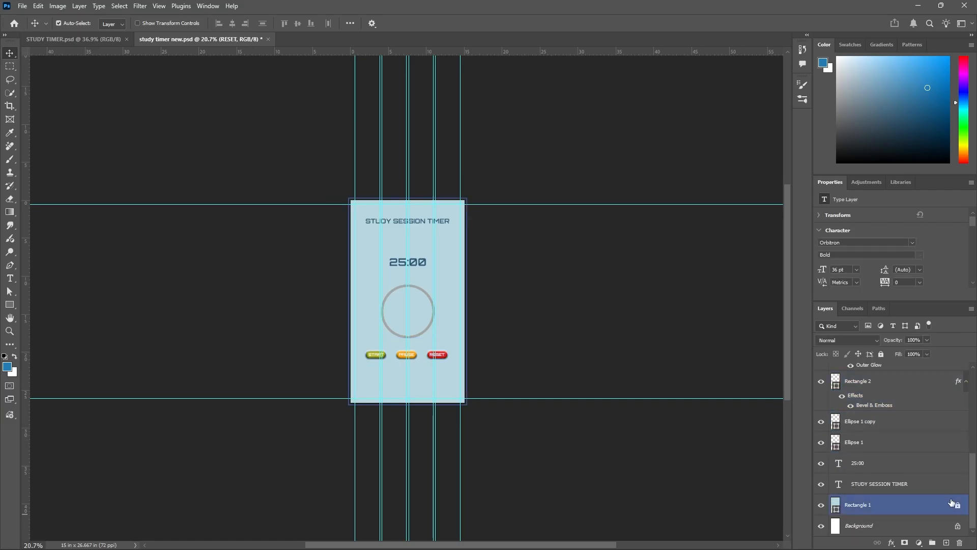
shift+click(902, 508)
scroll(904, 495, up, 10)
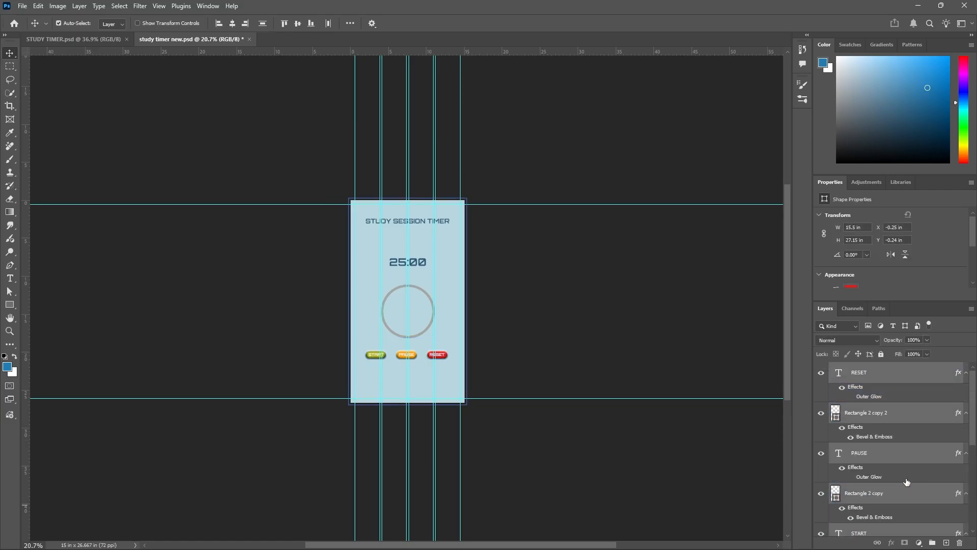
scroll(909, 473, down, 8)
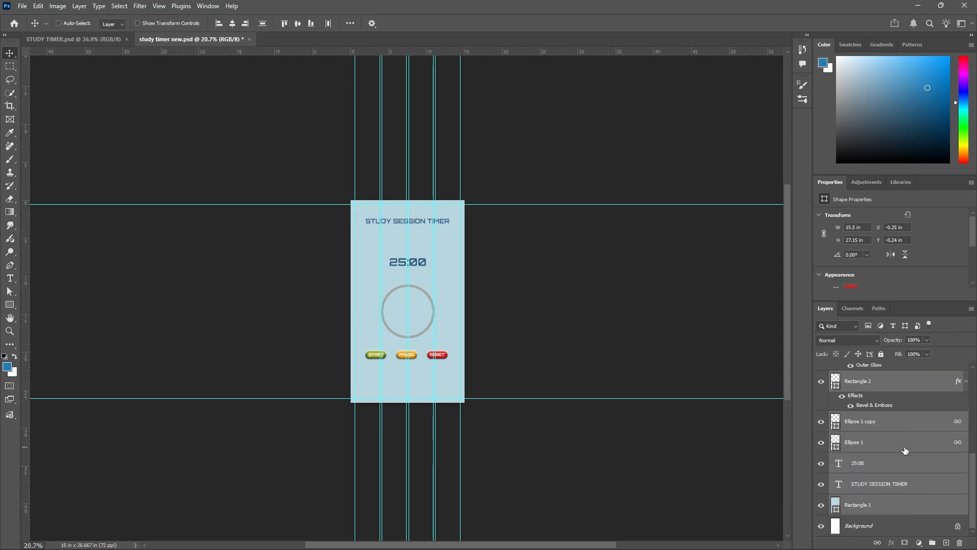
key(ctrl+g)
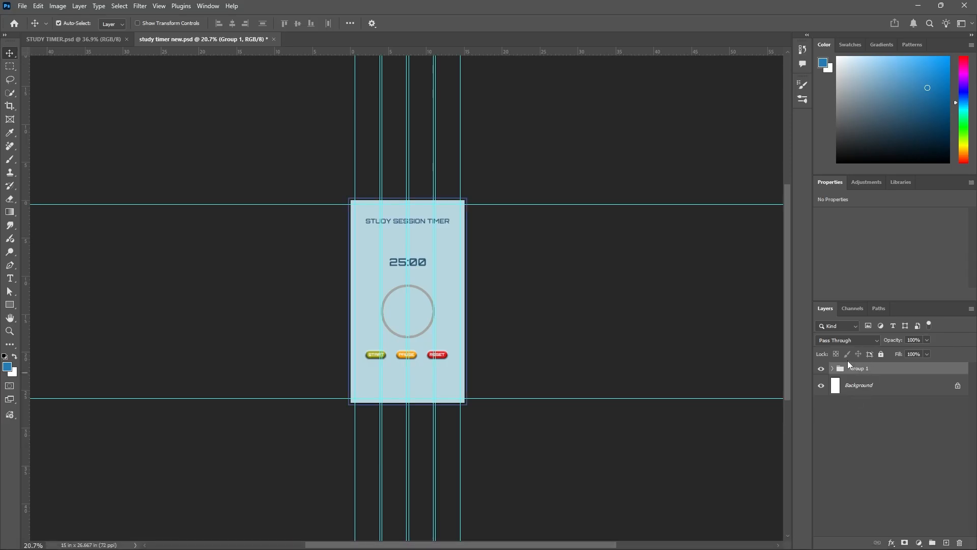
click(820, 374)
click(821, 372)
click(821, 372)
click(821, 373)
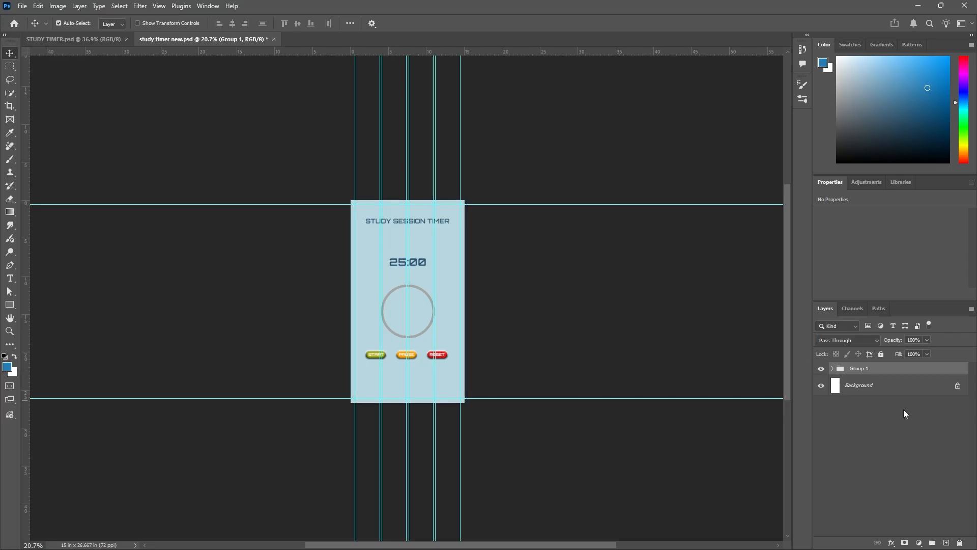
Unlock and delete the Background layer, keep the group visible and save the document.
click(957, 388)
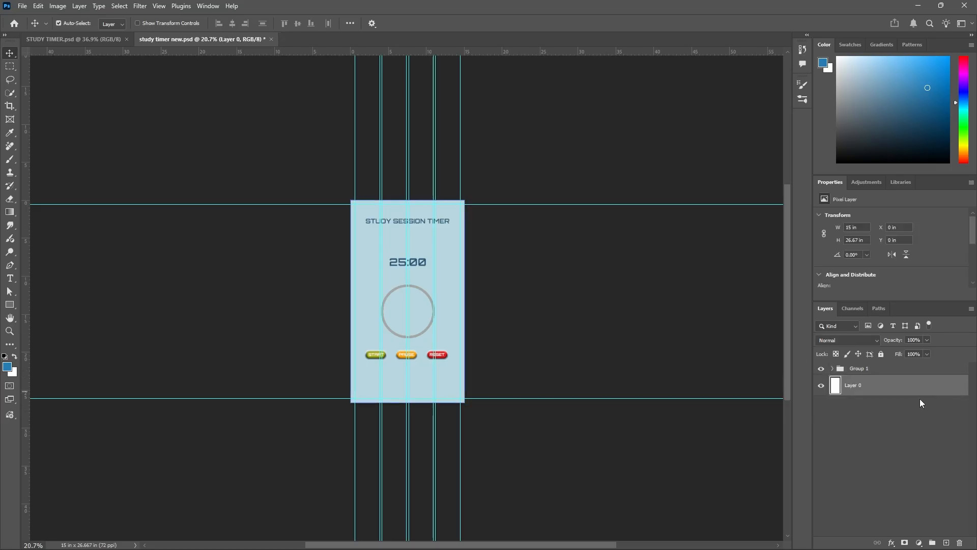
click(959, 542)
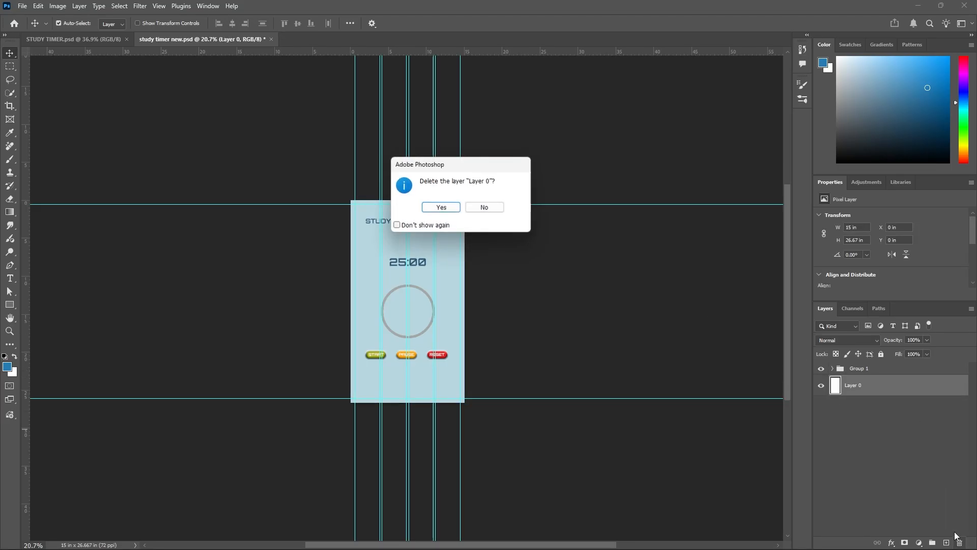
click(453, 208)
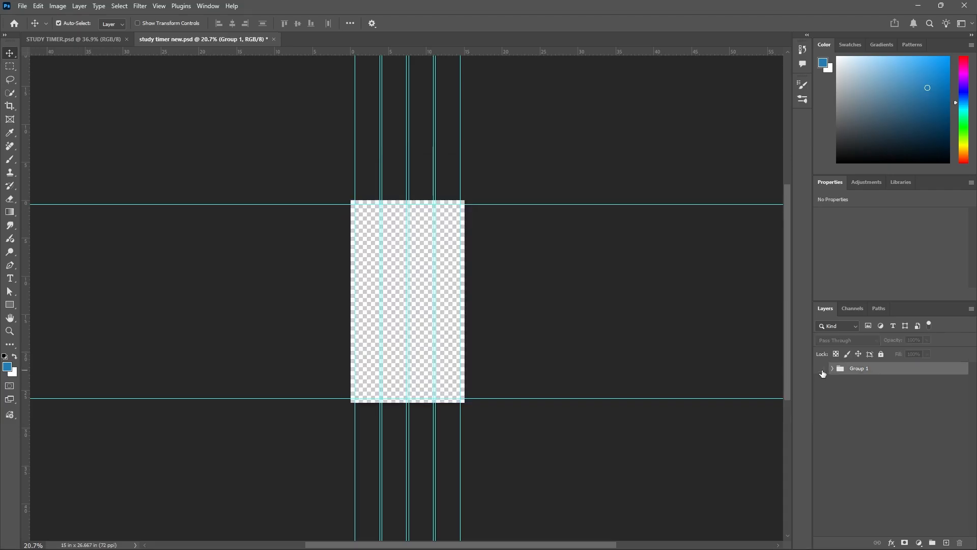
click(574, 155)
key(ctrl+s)
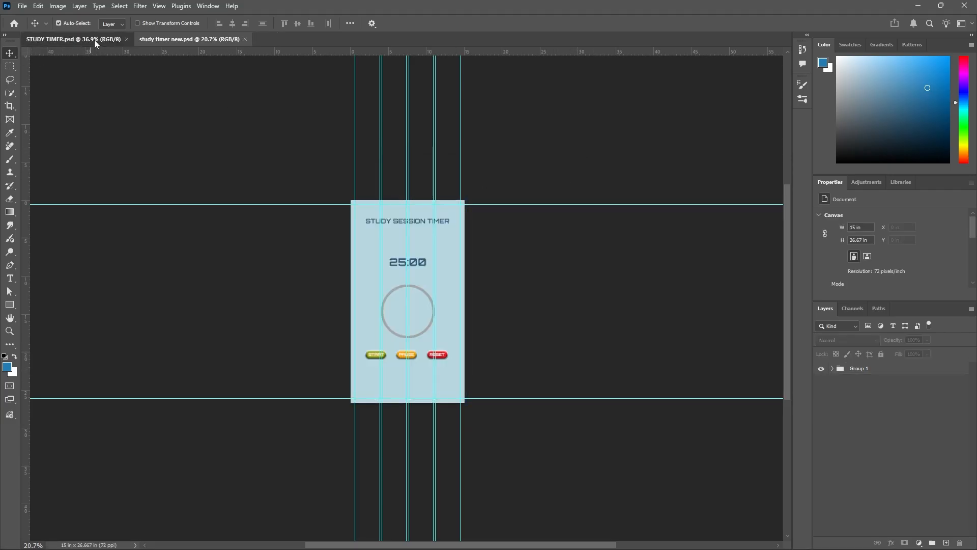
Review the default, running, paused and completed screens side by side in STUDY TIMER.psd.
click(94, 40)
scroll(255, 277, down, 2)
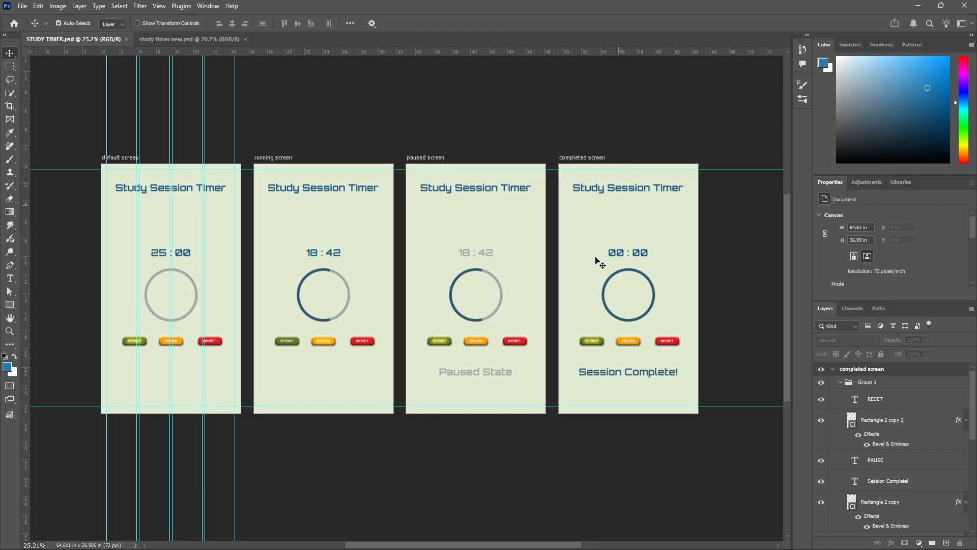
Switch to study timer new.psd, convert Group 1 into an artboard and duplicate that artboard within the same document.
scroll(245, 285, up, 1)
scroll(243, 284, up, 1)
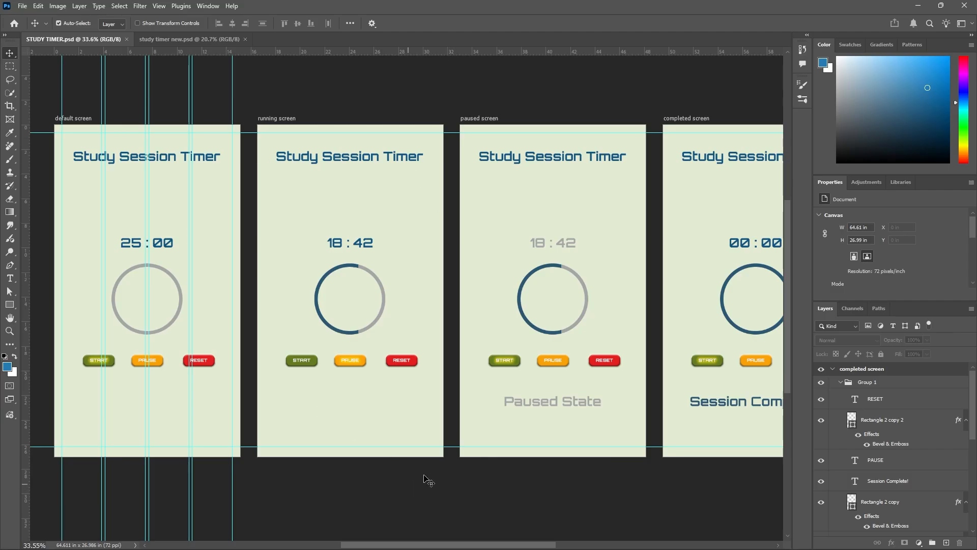
click(204, 37)
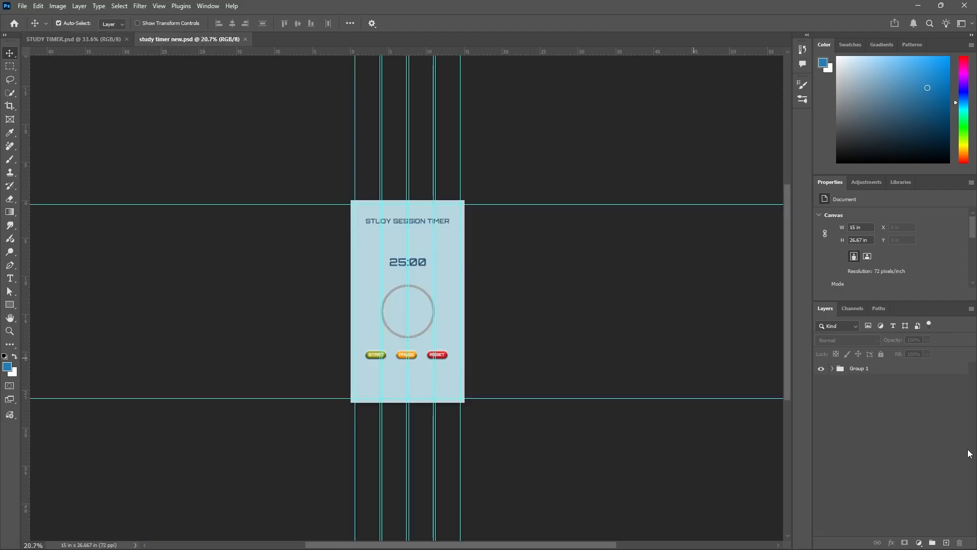
click(894, 369)
scroll(665, 338, down, 2)
scroll(682, 351, up, 3)
scroll(681, 350, up, 1)
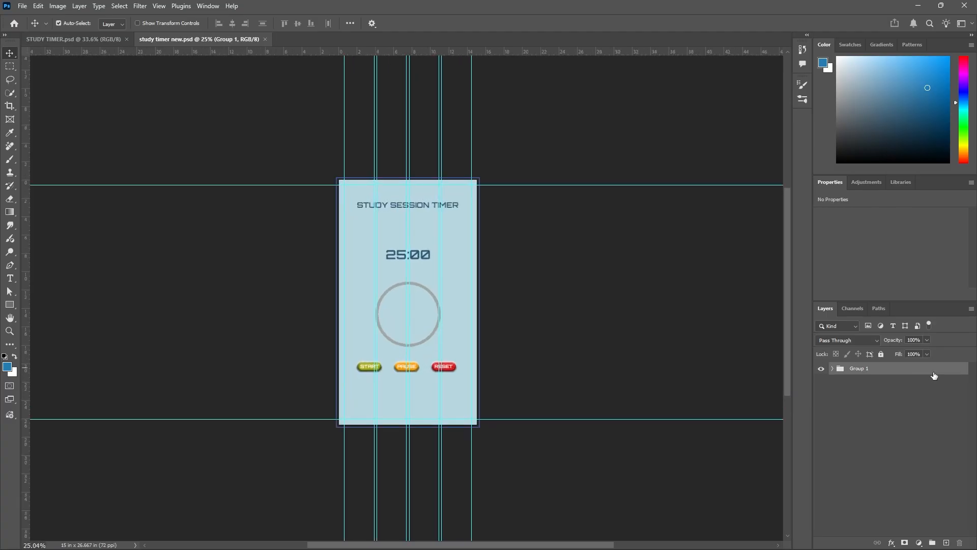
right_click(937, 372)
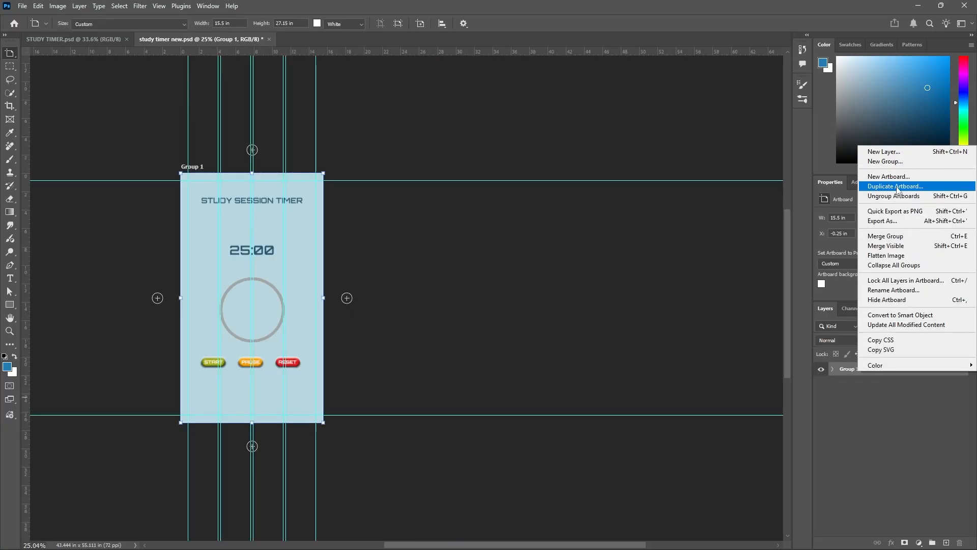
click(894, 187)
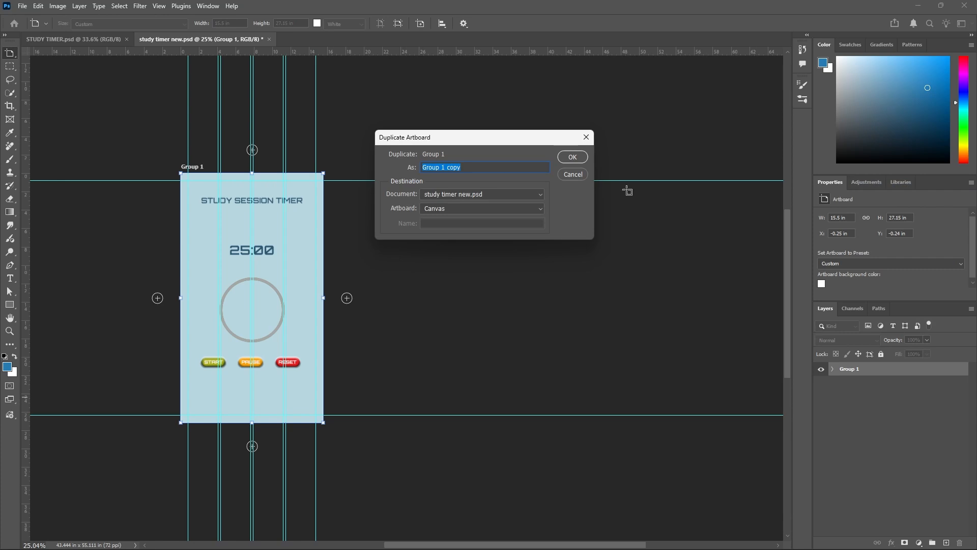
click(576, 159)
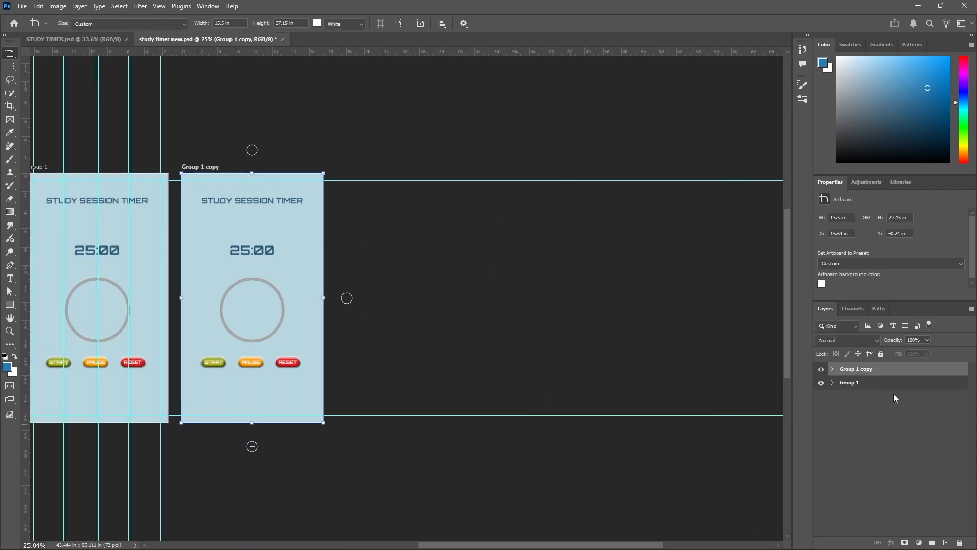
Duplicate Group 1 copy as Group 1 copy 2, and that one as Group 1 copy 3, to make four artboards.
right_click(920, 368)
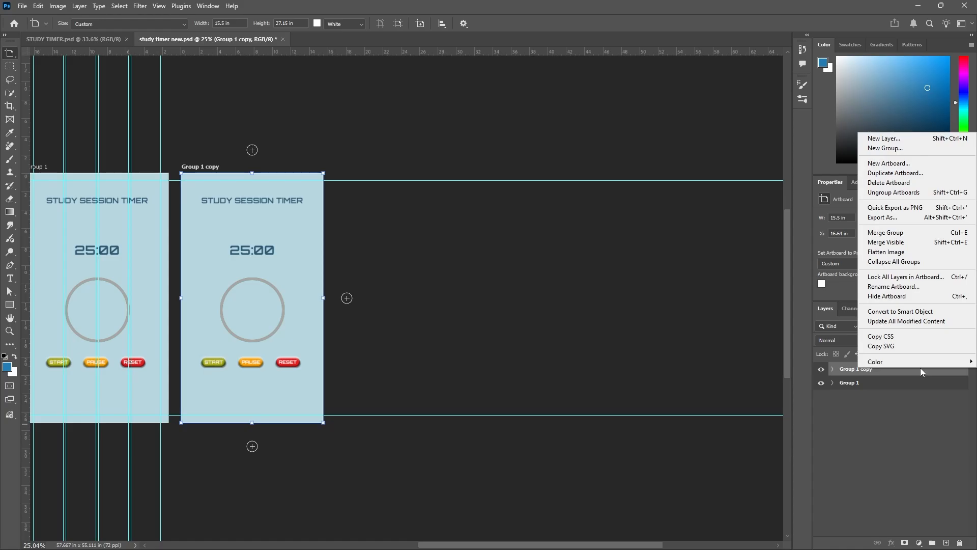
click(908, 173)
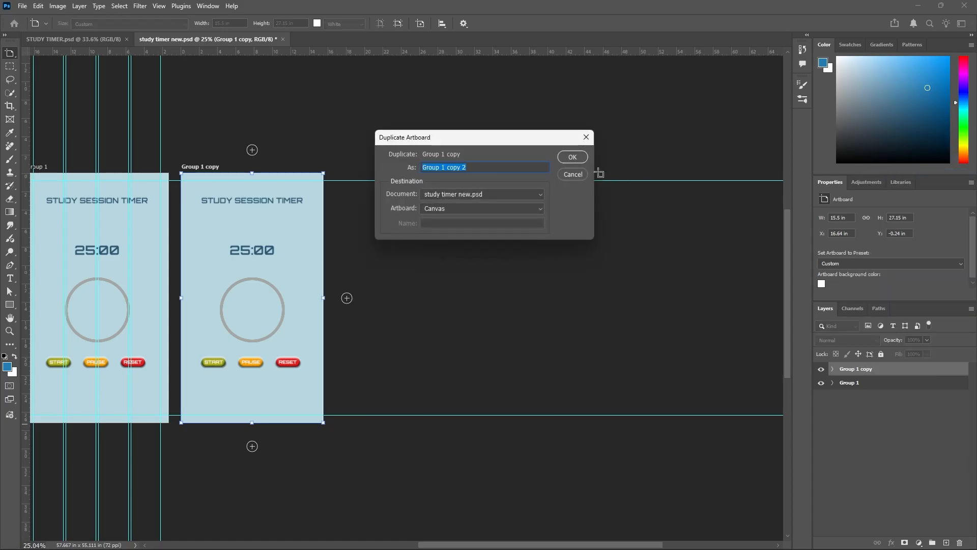
click(573, 157)
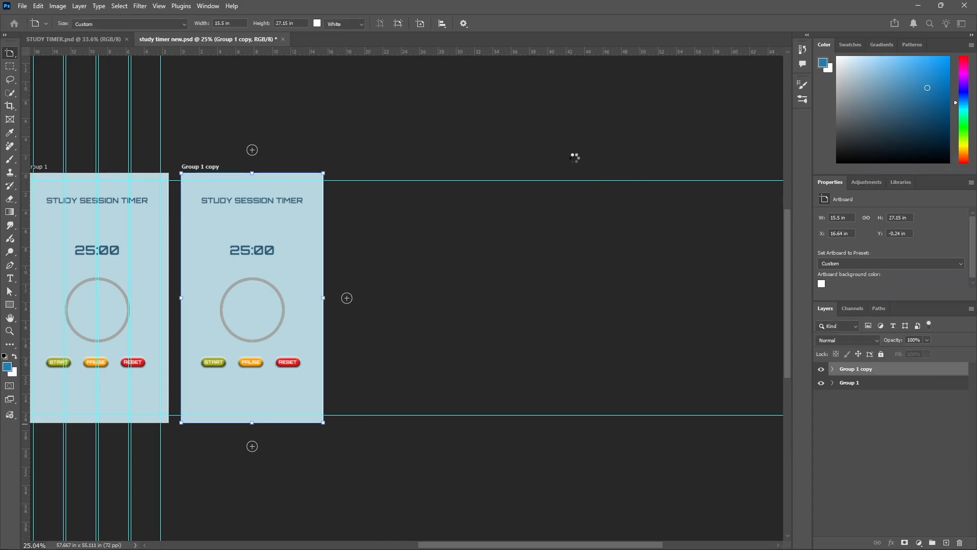
scroll(579, 282, down, 8)
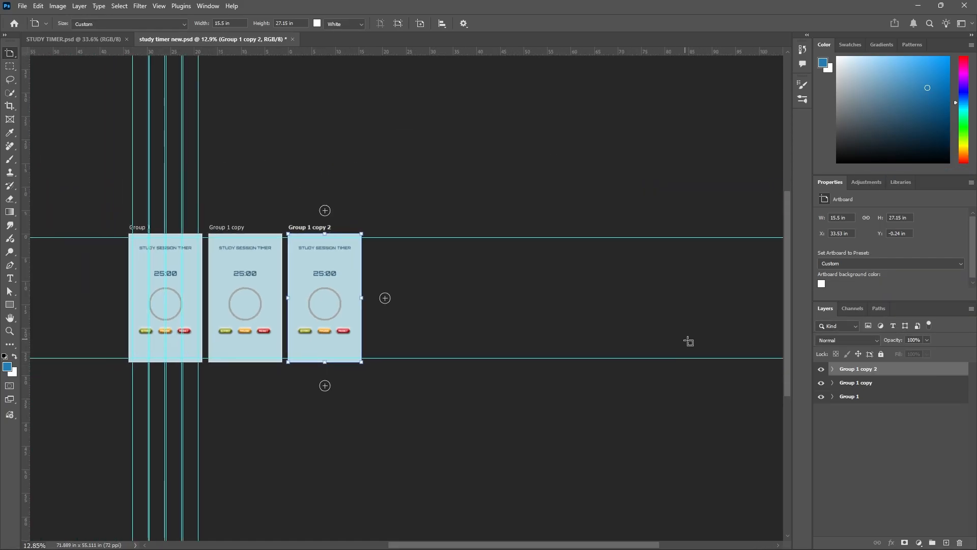
right_click(945, 374)
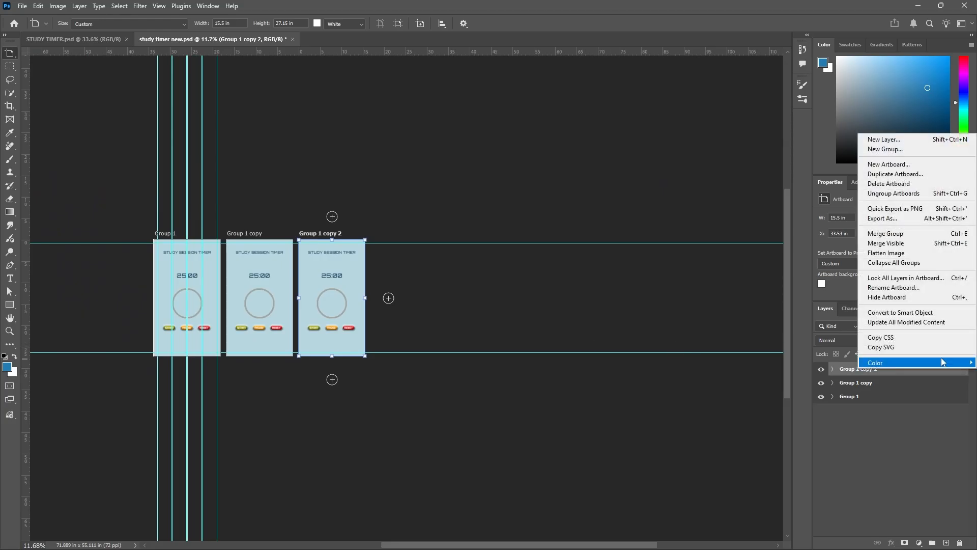
click(878, 175)
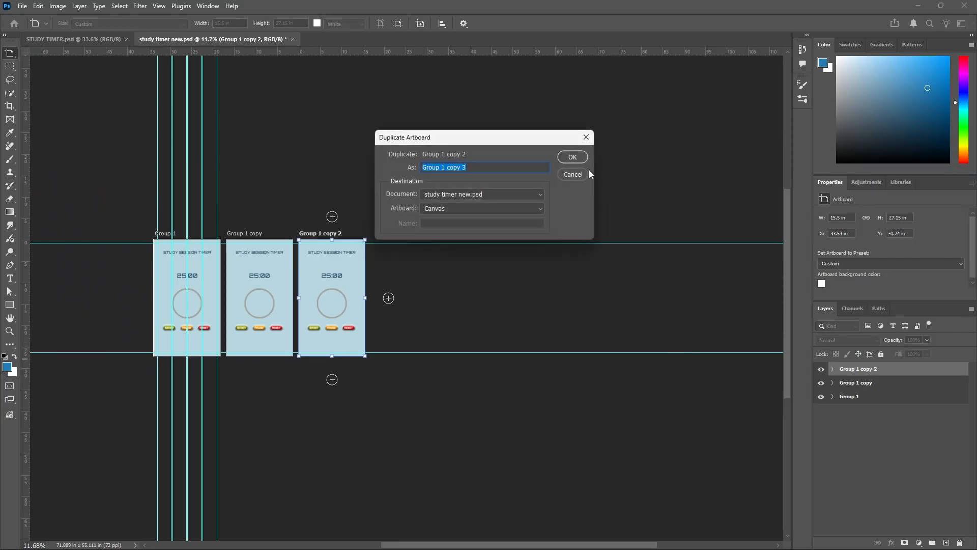
click(580, 157)
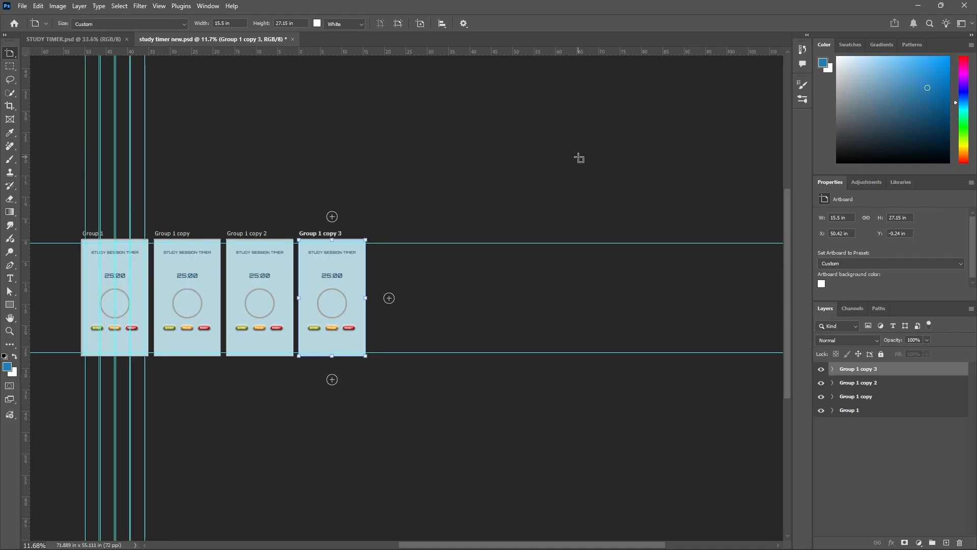
Switch to the Move tool, clear the artboard selection and look over the four identical screens.
right_click(10, 53)
click(35, 54)
click(254, 159)
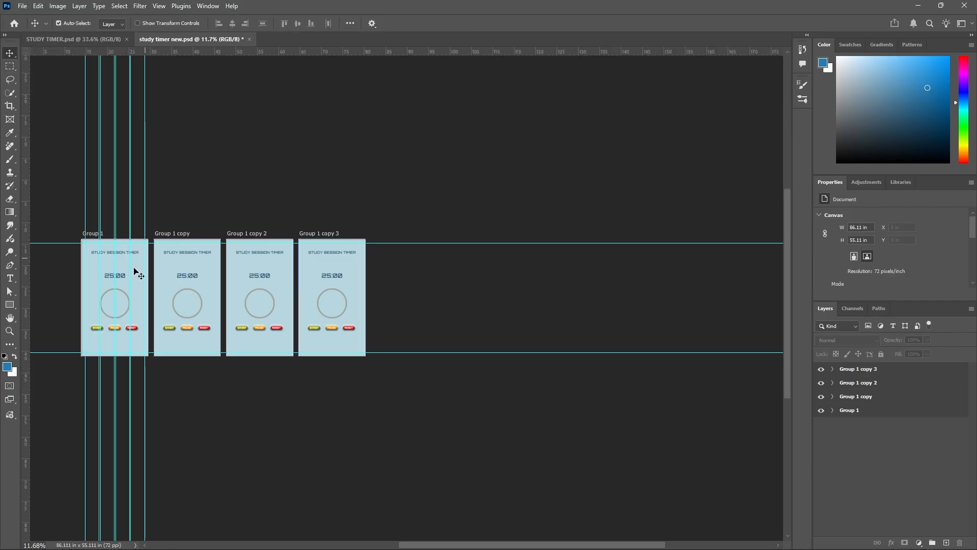
scroll(135, 270, up, 3)
scroll(257, 319, up, 1)
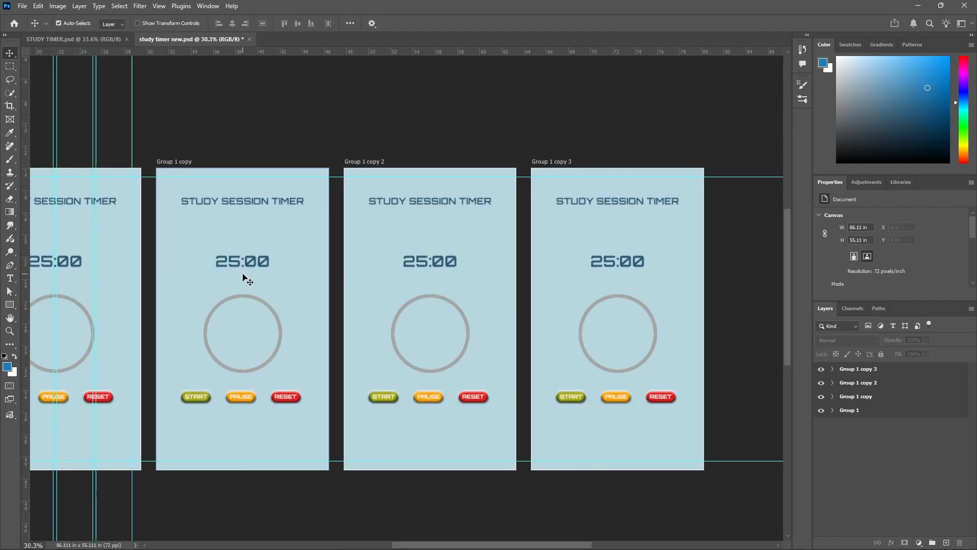
scroll(244, 277, down, 1)
Rename the Group 1 artboard as DEFAULT SCREEN, following STUDY TIMER.psd, and check it by hiding and showing it.
click(860, 397)
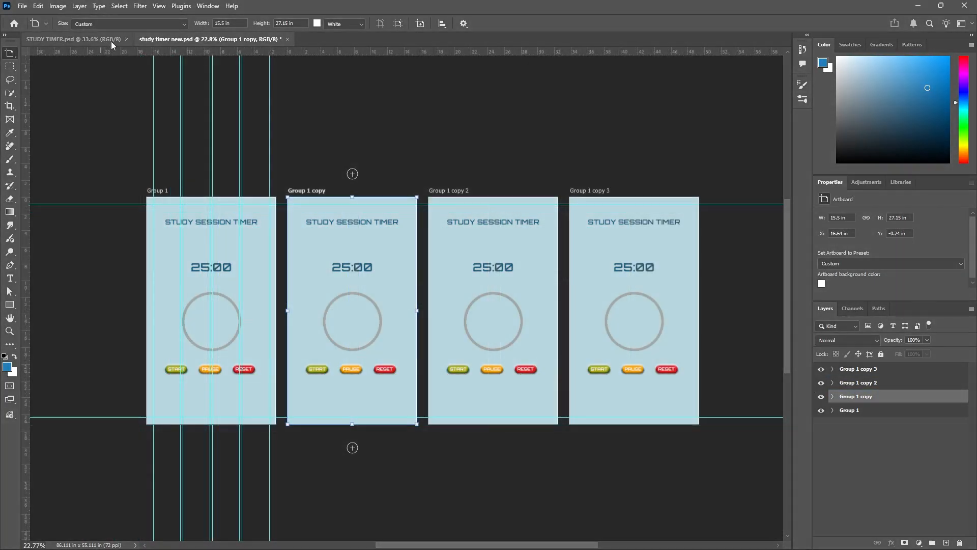
click(113, 39)
scroll(121, 147, down, 1)
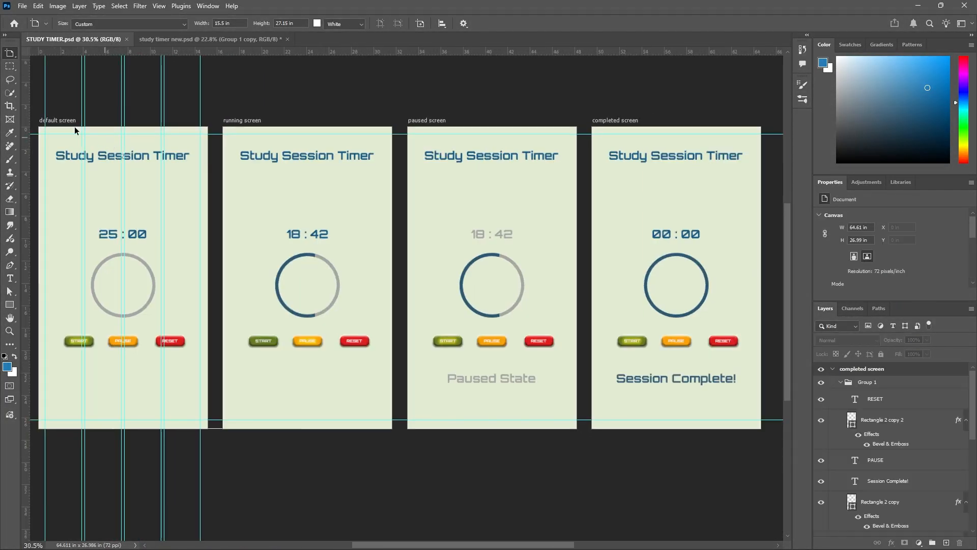
click(222, 39)
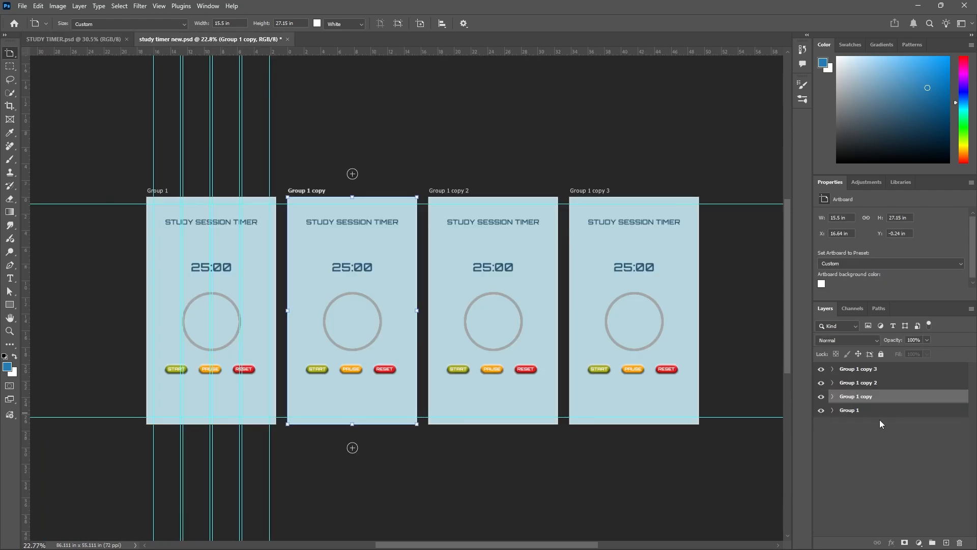
double_click(847, 410)
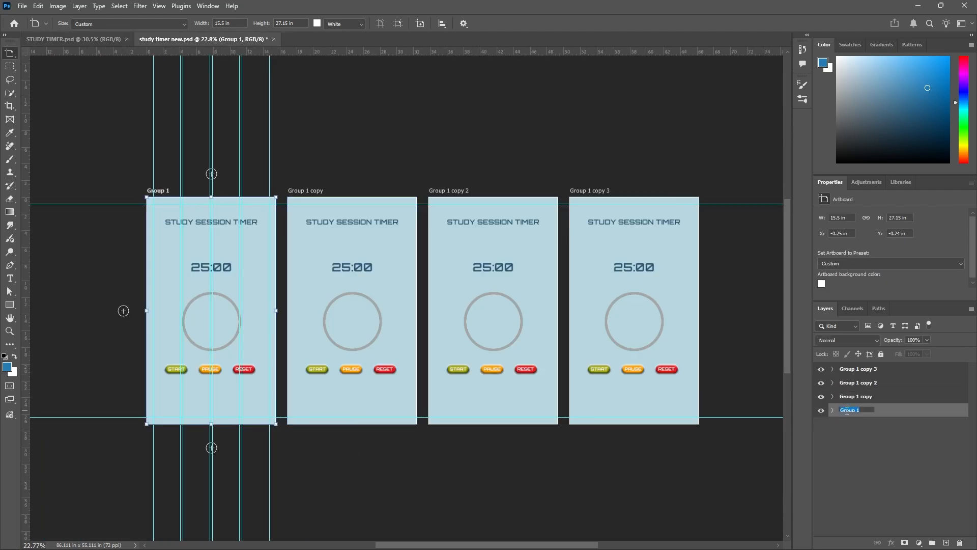
text(DEFAULT SCREEN)
key(Return)
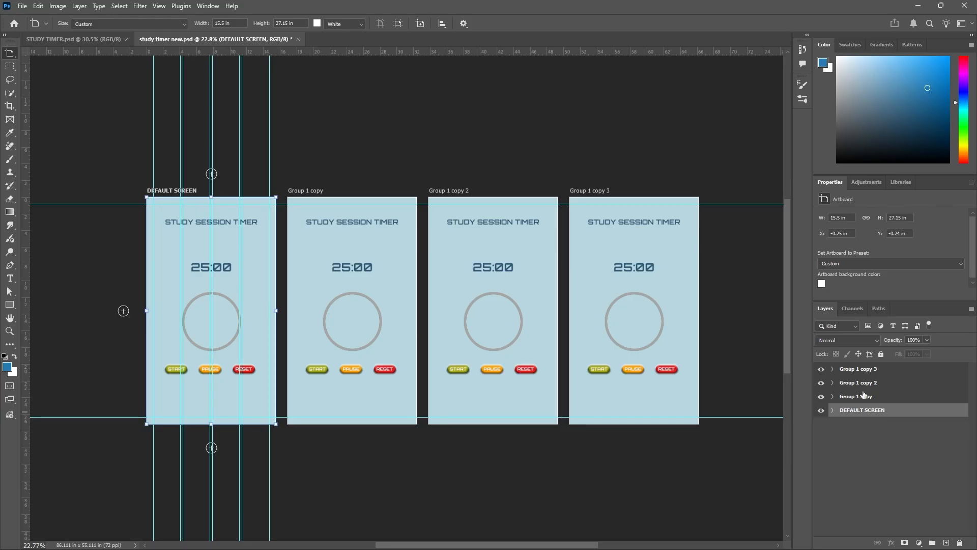
click(821, 410)
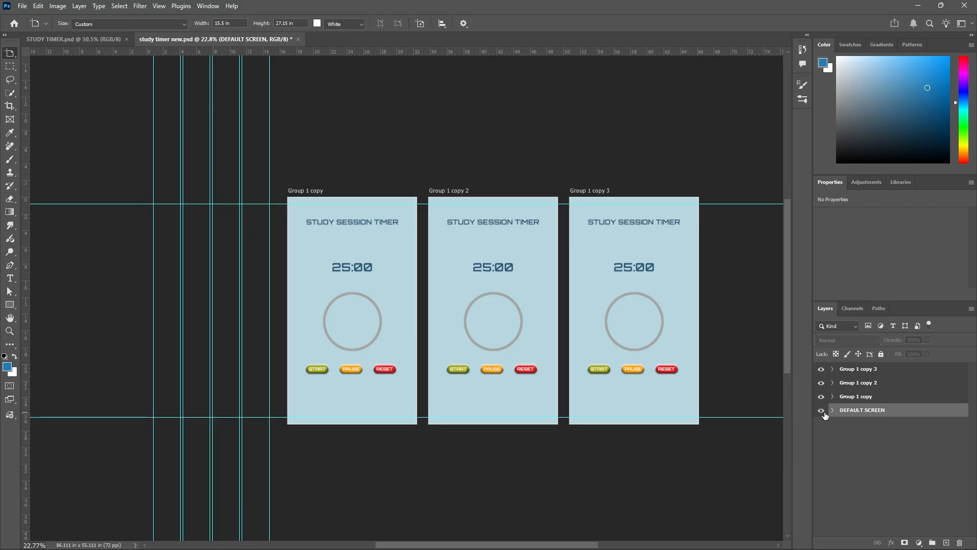
click(821, 409)
Check the second screen's name in STUDY TIMER.psd and rename the Group 1 copy artboard as running screen.
click(846, 400)
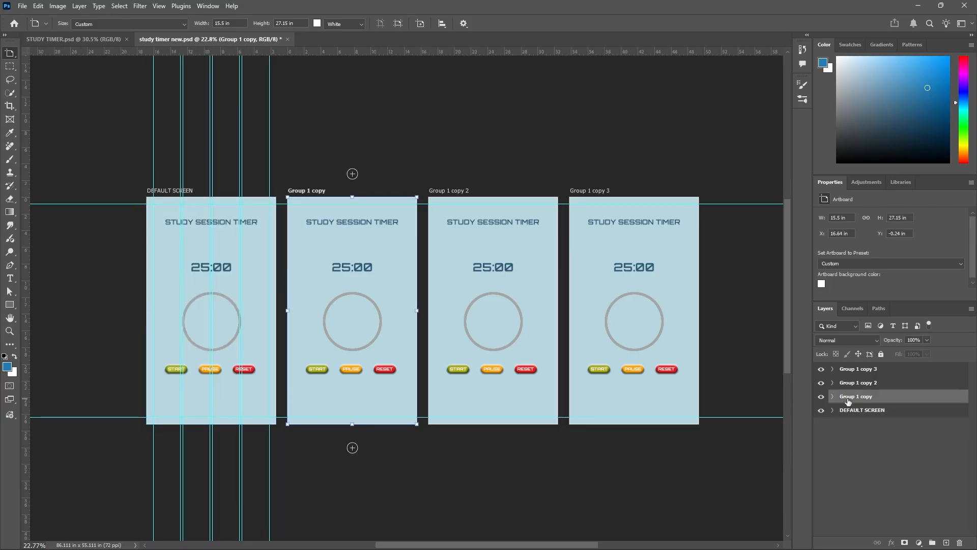
click(99, 43)
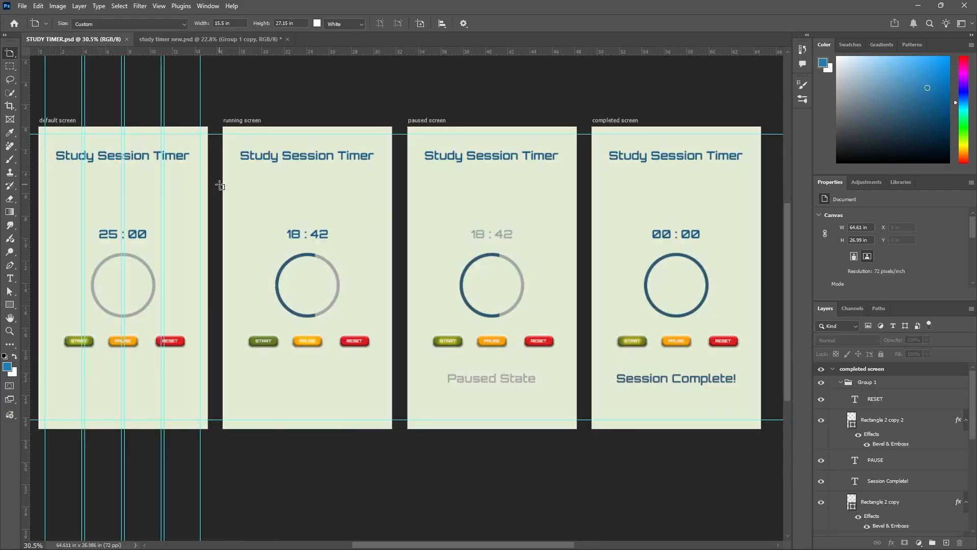
click(246, 38)
double_click(859, 398)
text(runnin)
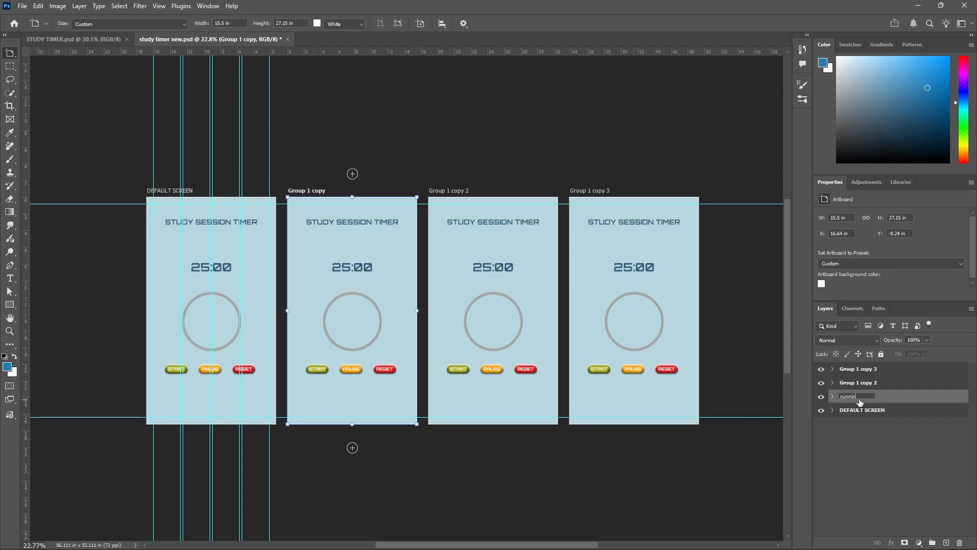
text(g screen)
key(Return)
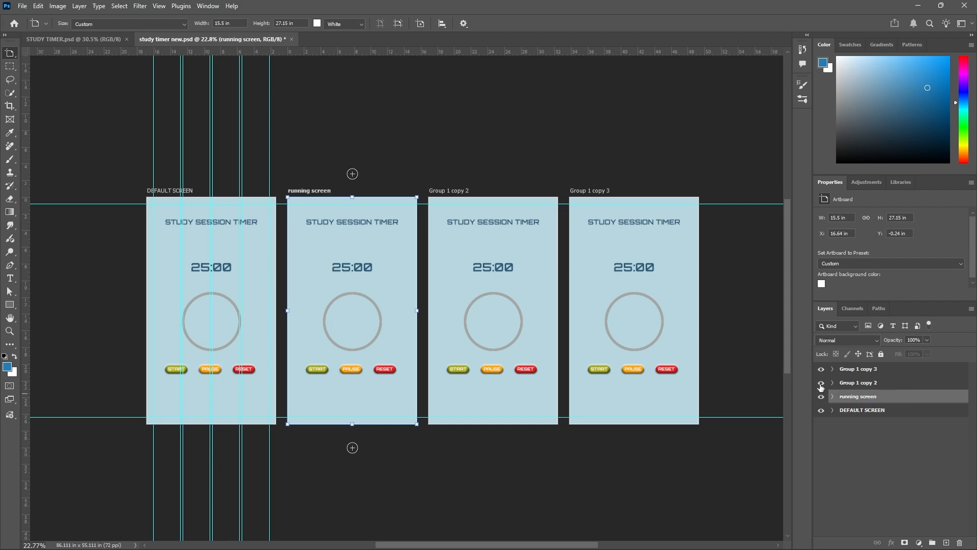
Identify Group 1 copy 2 by toggling its visibility and rename it as paused screen, matching the third artboard in STUDY TIMER.psd.
click(821, 382)
click(821, 382)
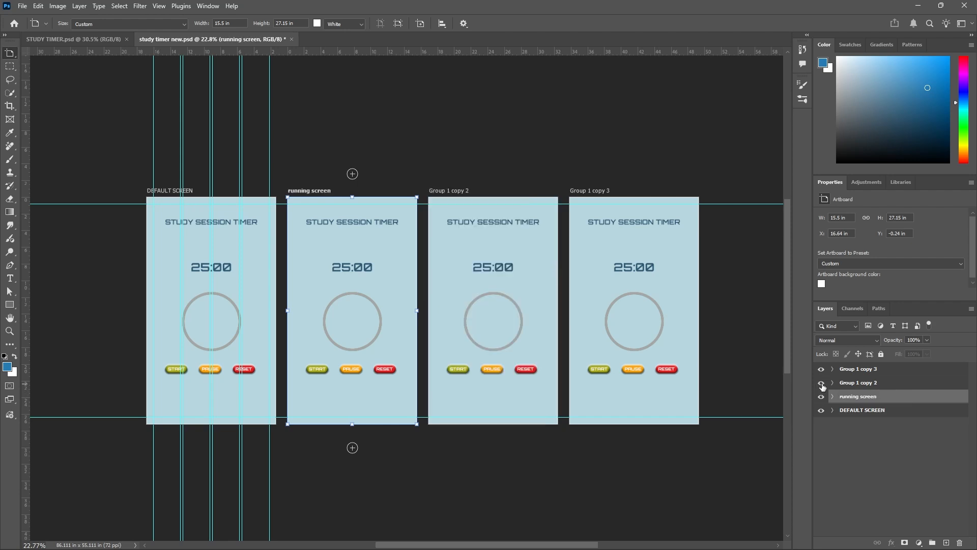
click(858, 383)
click(100, 41)
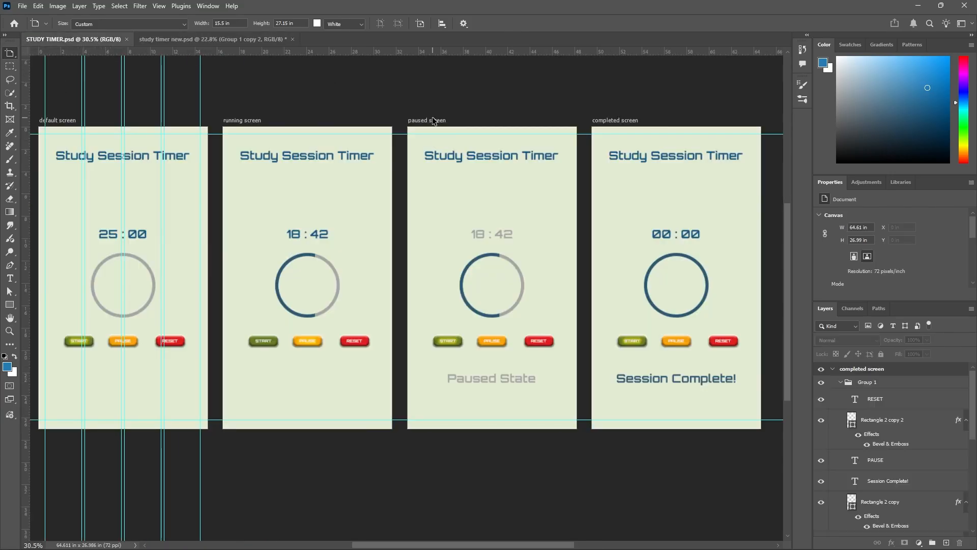
click(249, 40)
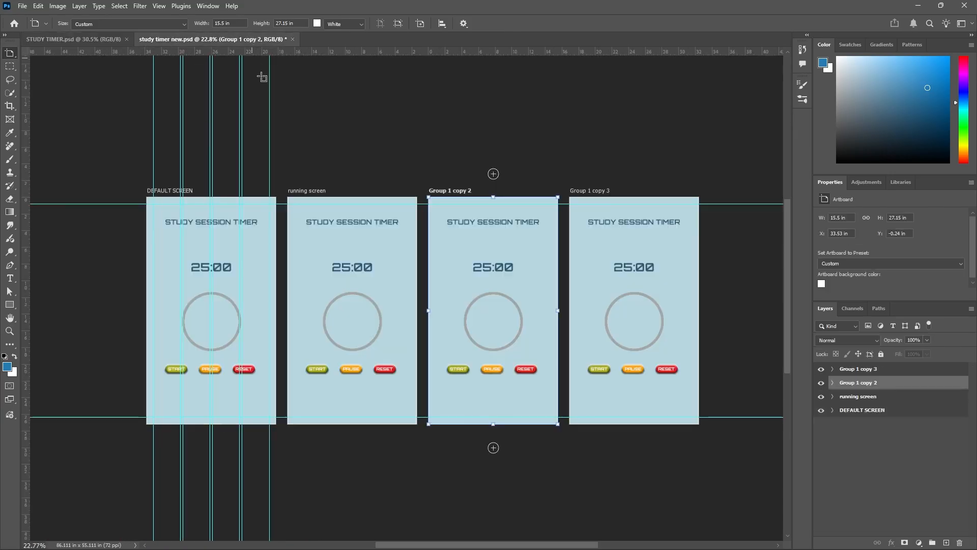
double_click(848, 385)
text(paused screen)
key(Return)
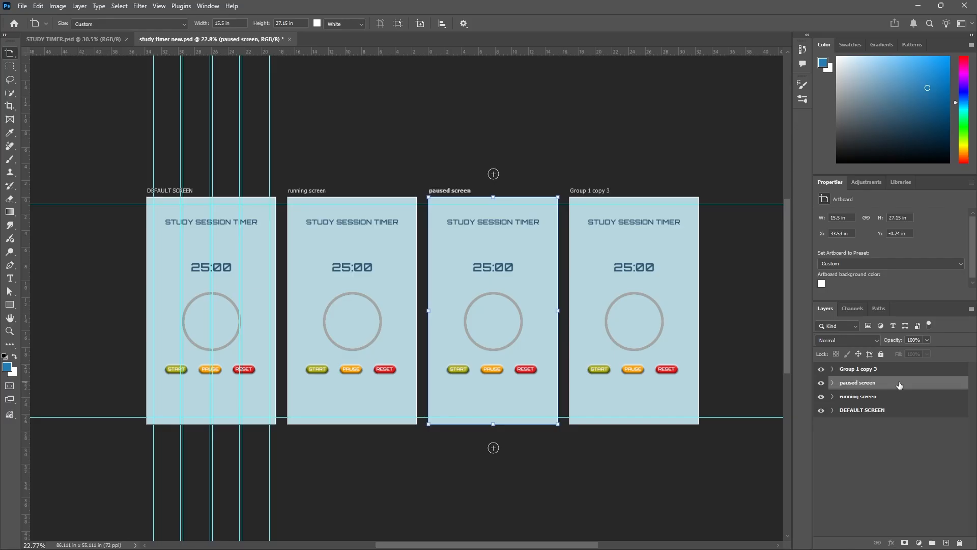
Rename the Group 1 copy 3 artboard as completed screen, matching the last artboard in STUDY TIMER.psd.
click(71, 40)
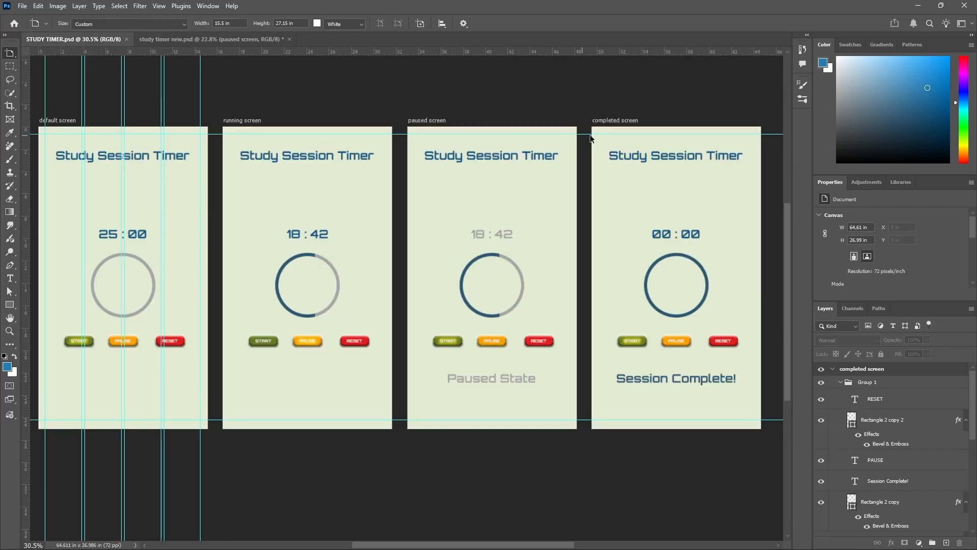
click(226, 39)
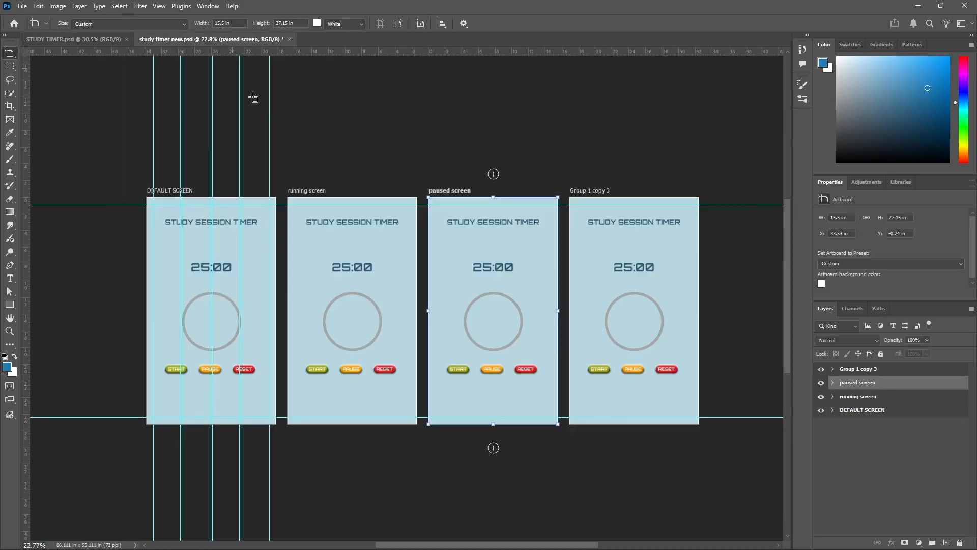
double_click(853, 369)
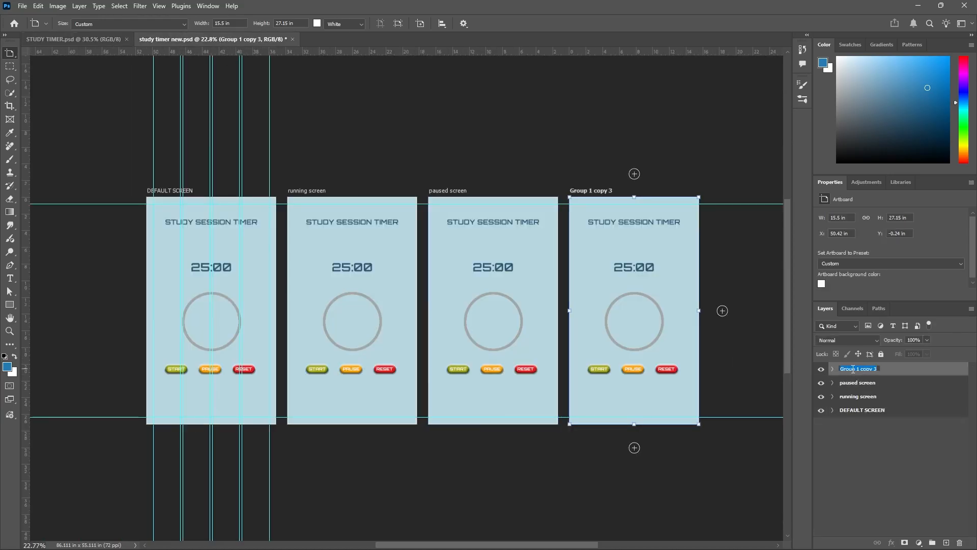
text(completed screen)
key(Return)
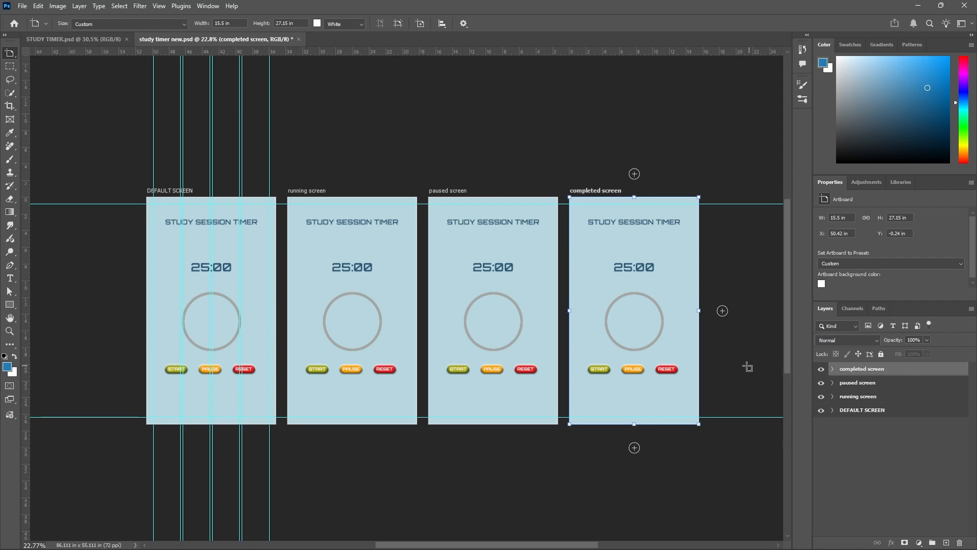
scroll(326, 344, up, 1)
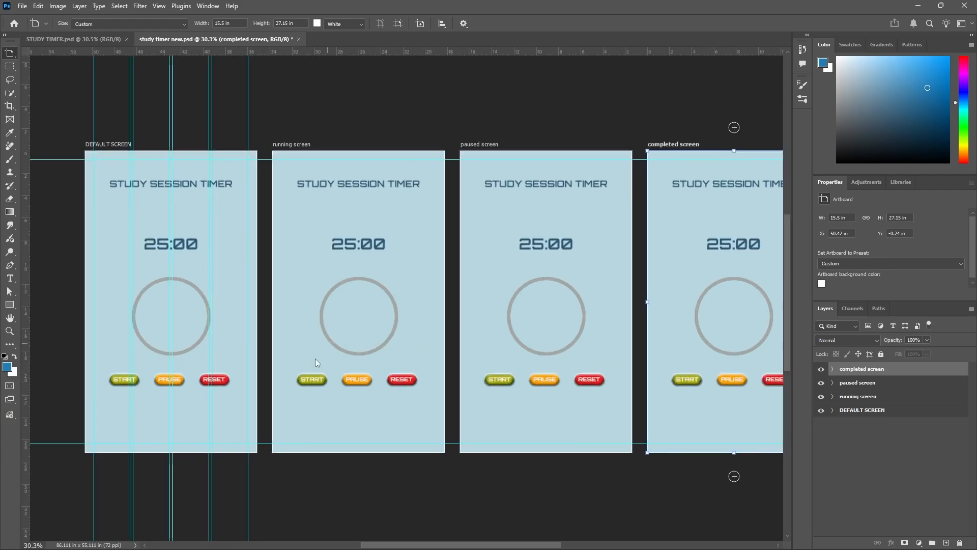
scroll(300, 378, up, 2)
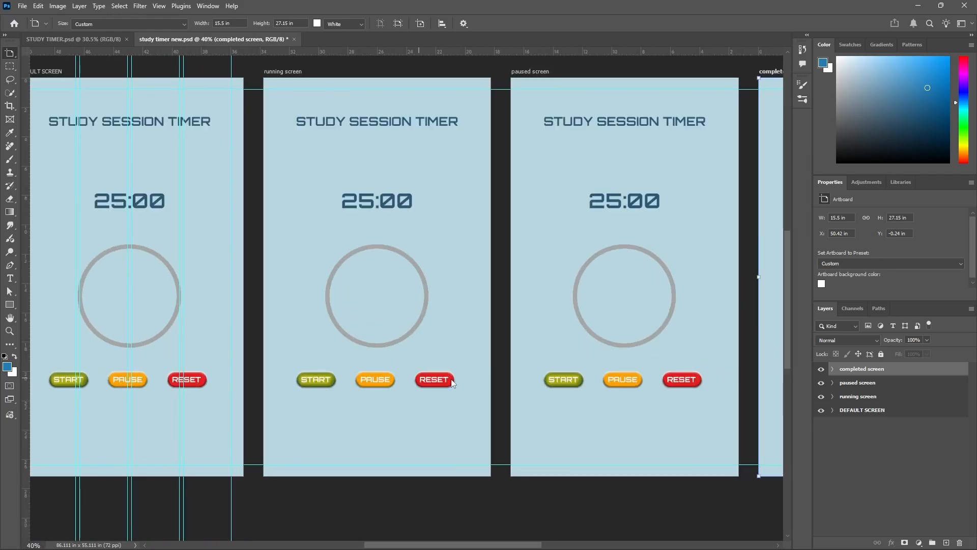
scroll(601, 239, down, 1)
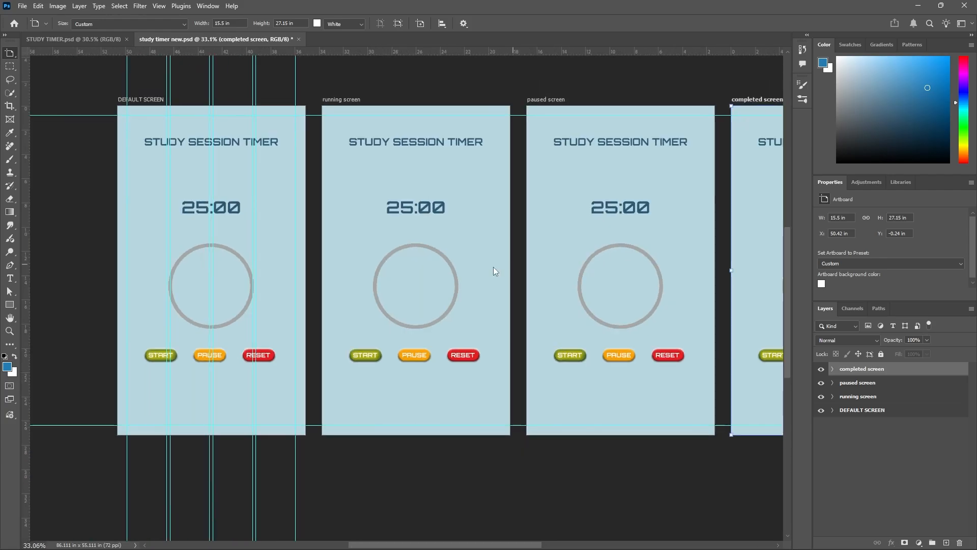
Change the running screen's timer text to 18:42, matching the running screen in STUDY TIMER.psd.
scroll(384, 368, up, 2)
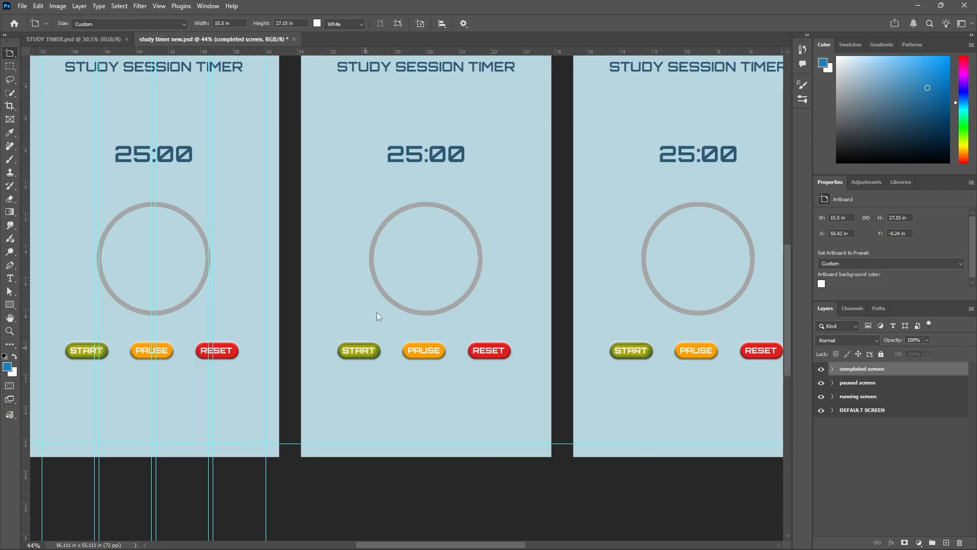
scroll(371, 368, down, 1)
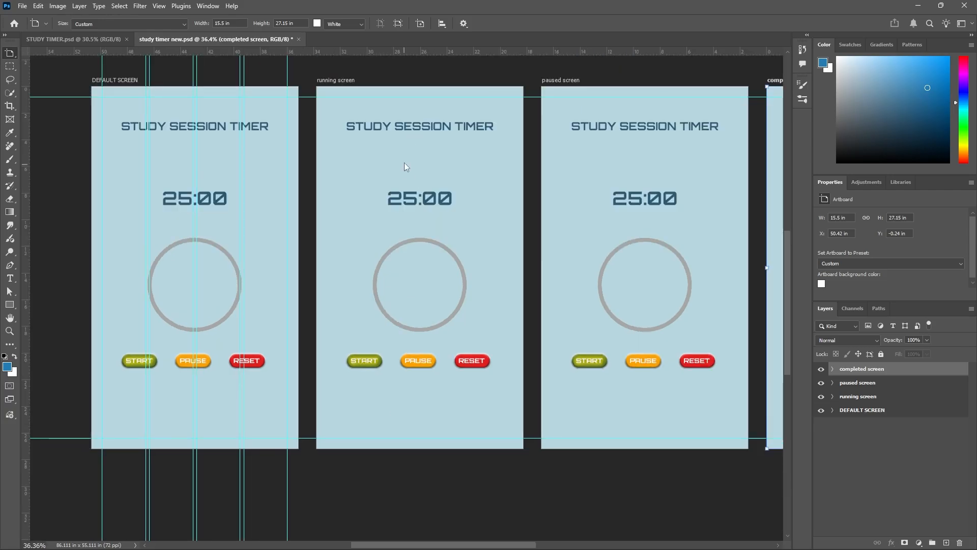
key(v)
click(402, 203)
click(104, 37)
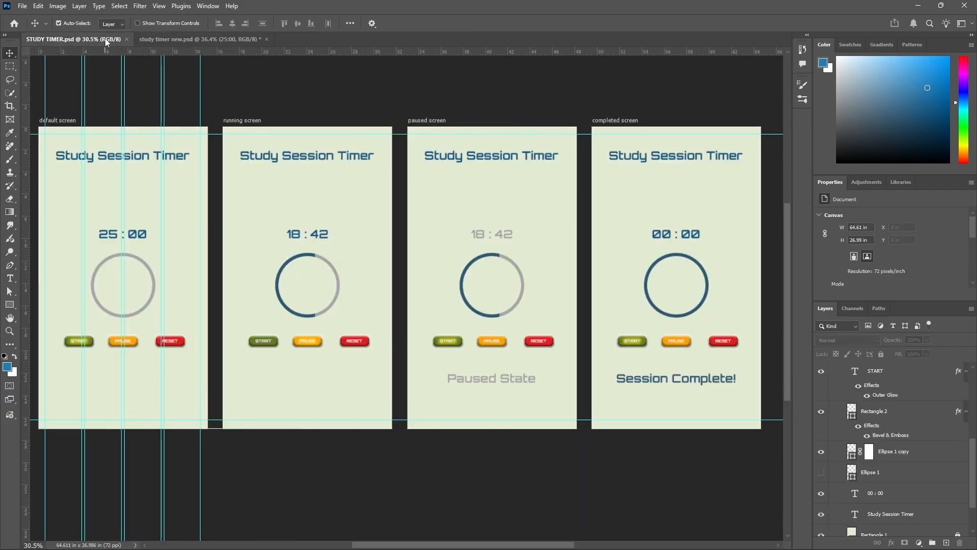
scroll(300, 248, up, 3)
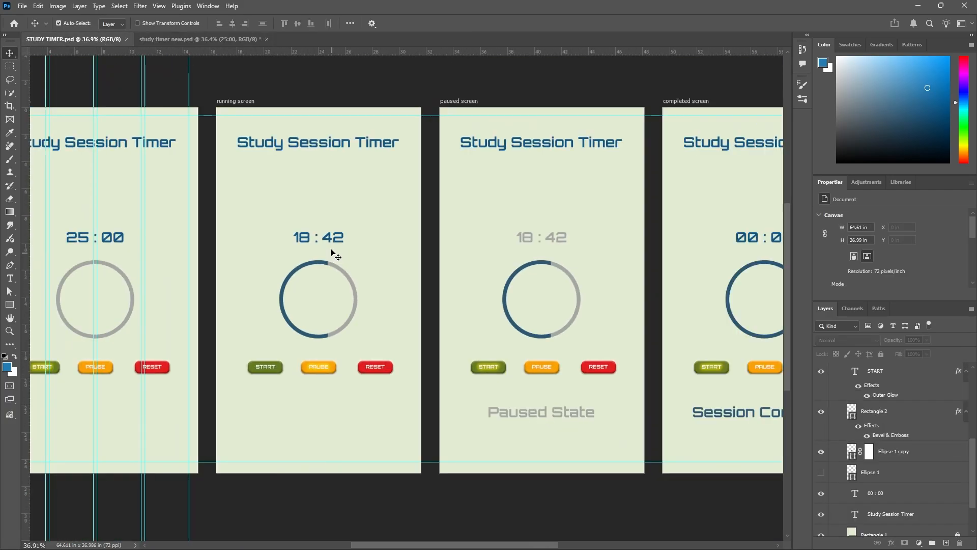
click(233, 39)
scroll(406, 231, up, 4)
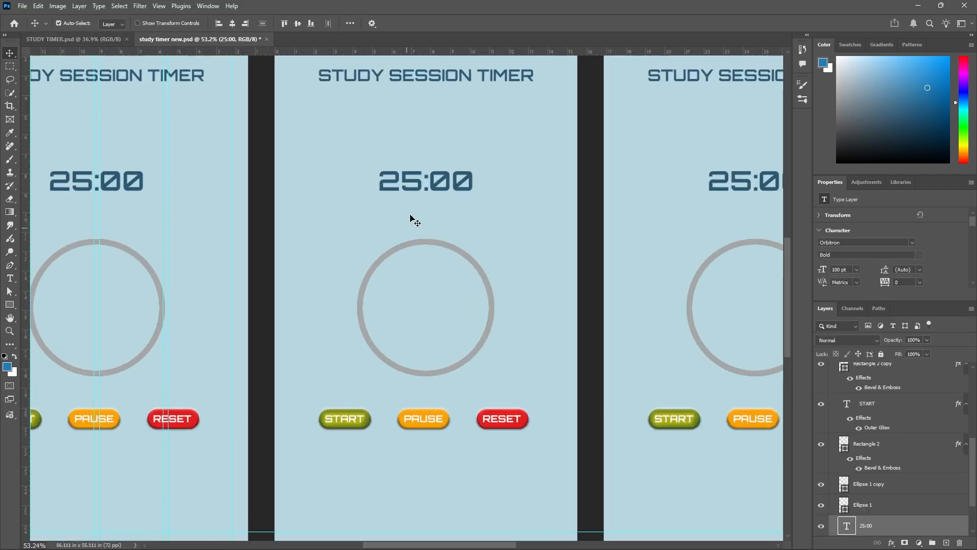
double_click(393, 179)
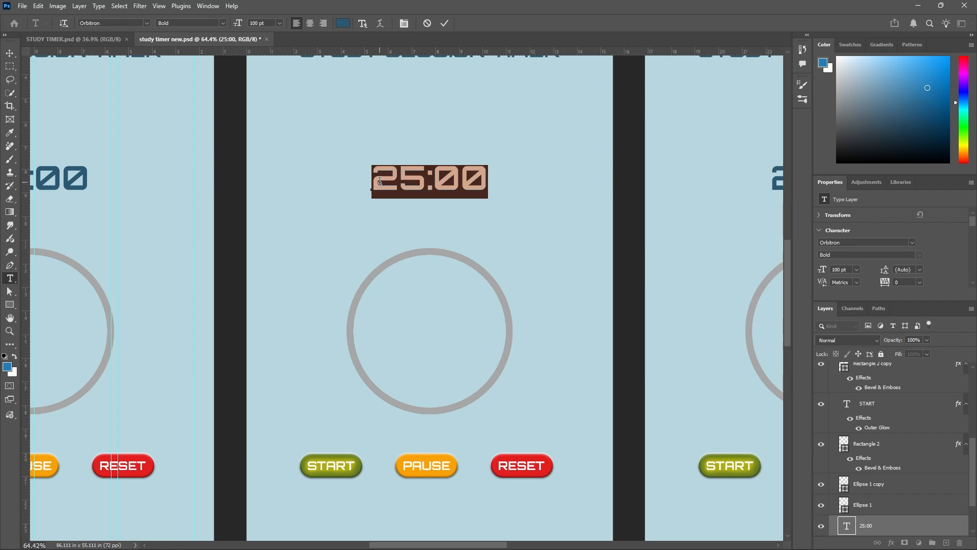
text(18)
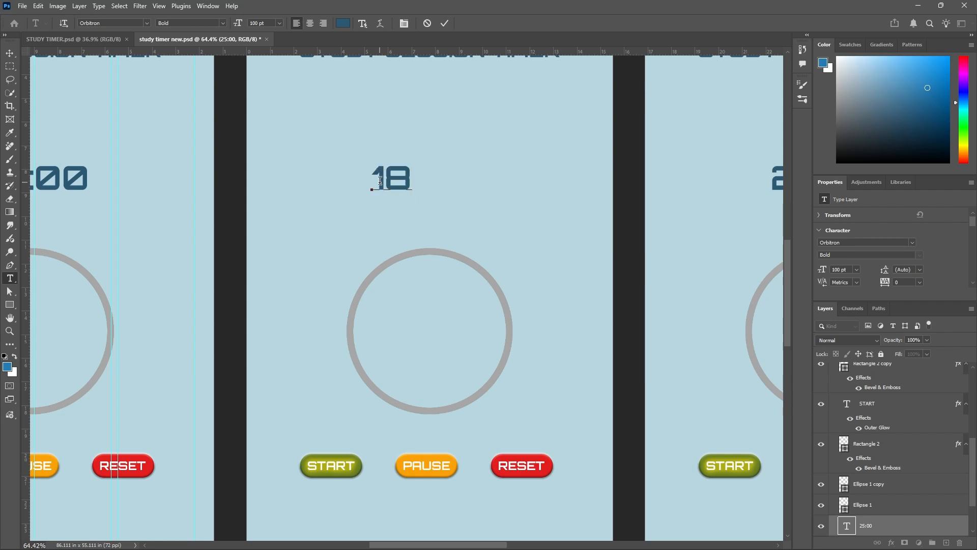
text(42)
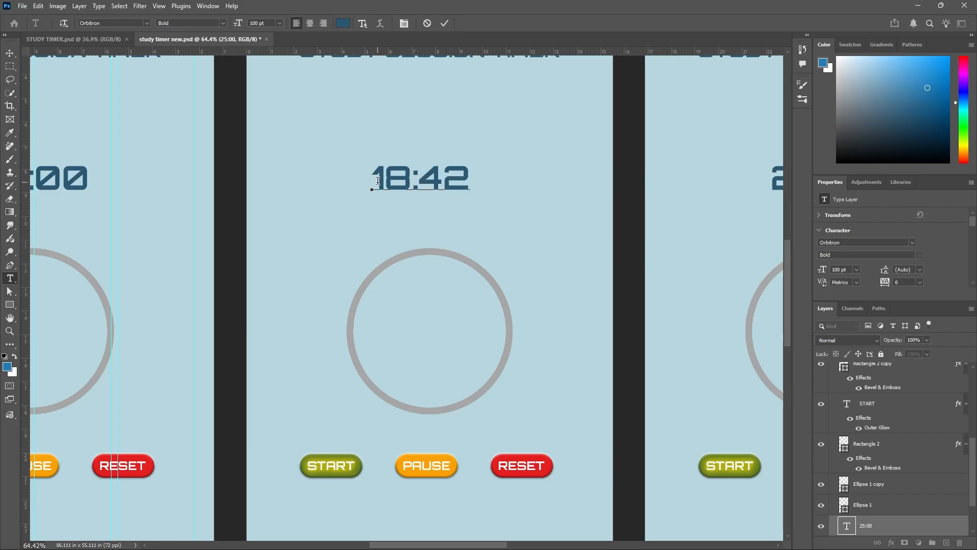
click(445, 23)
key(v)
scroll(502, 306, down, 2)
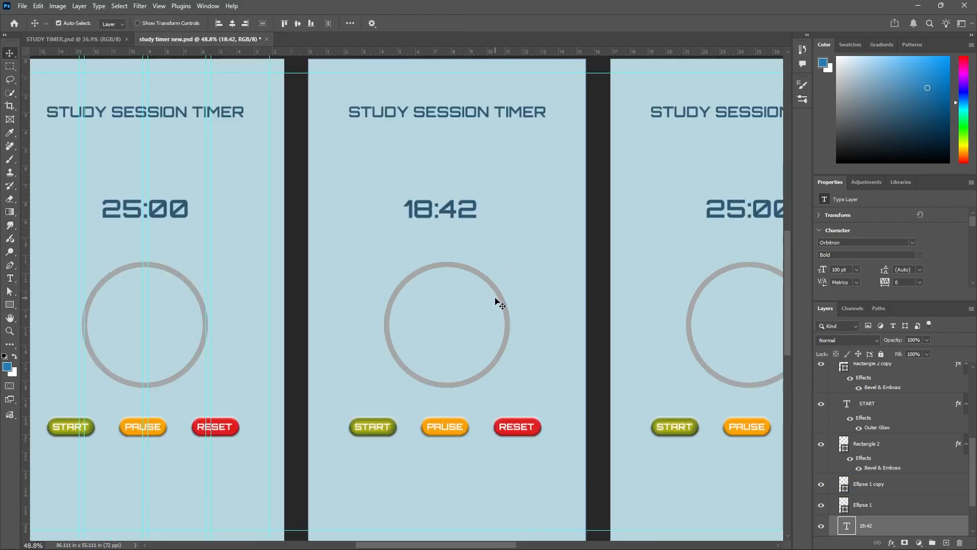
scroll(480, 294, down, 1)
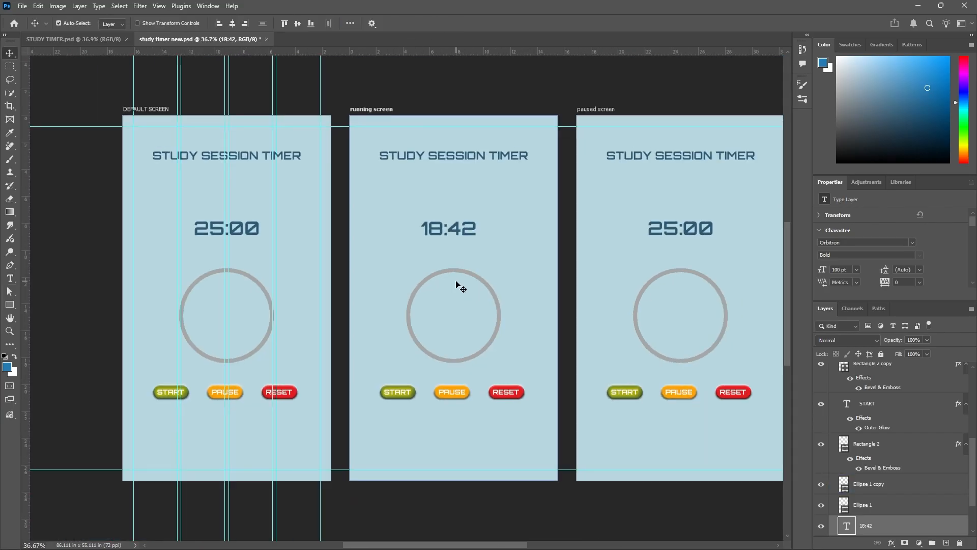
Examine the running screen's progress ring in STUDY TIMER.psd and hide Ellipse 1 copy to inspect the ring beneath it.
click(83, 39)
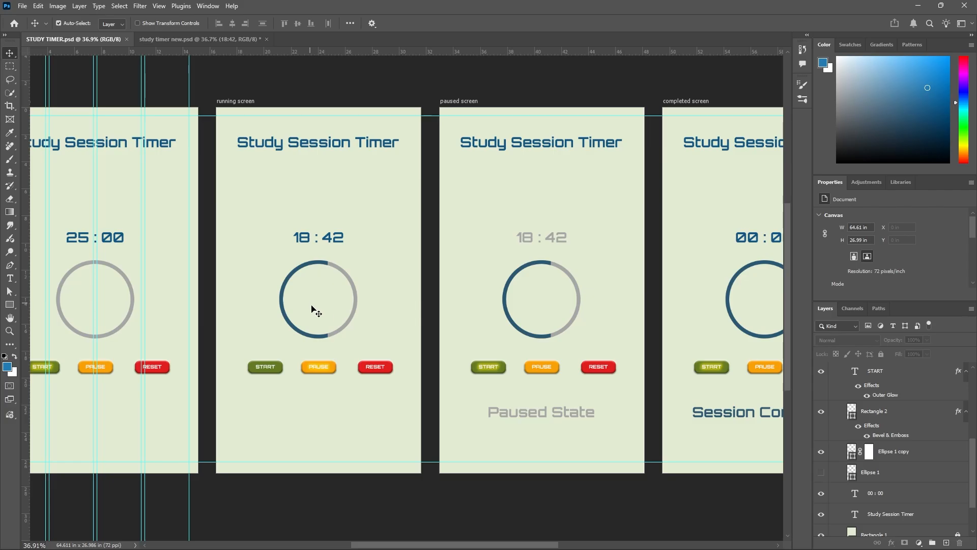
click(240, 40)
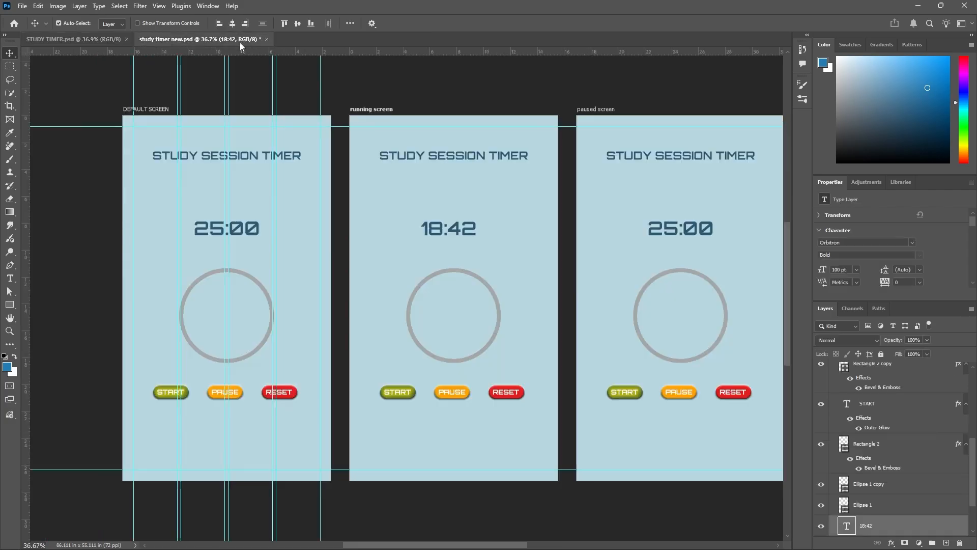
click(454, 274)
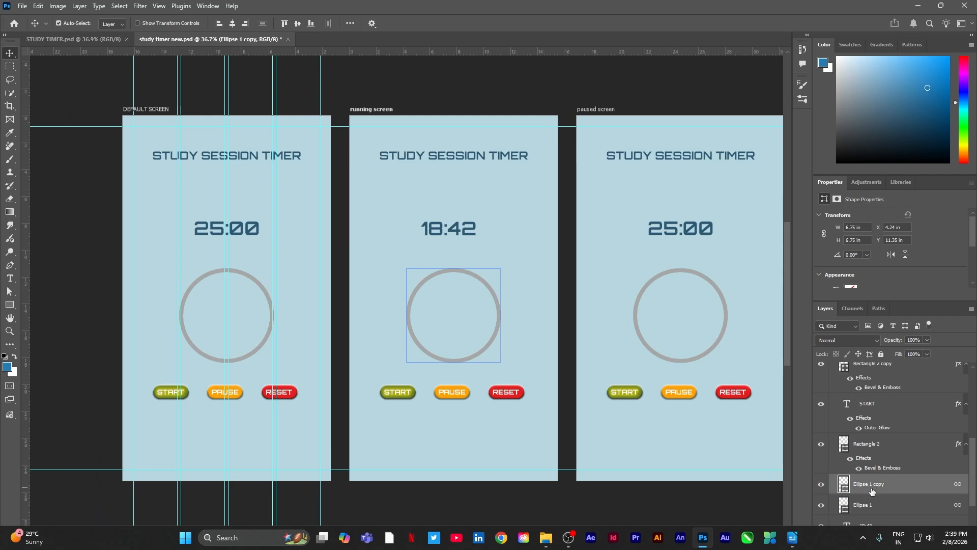
click(822, 486)
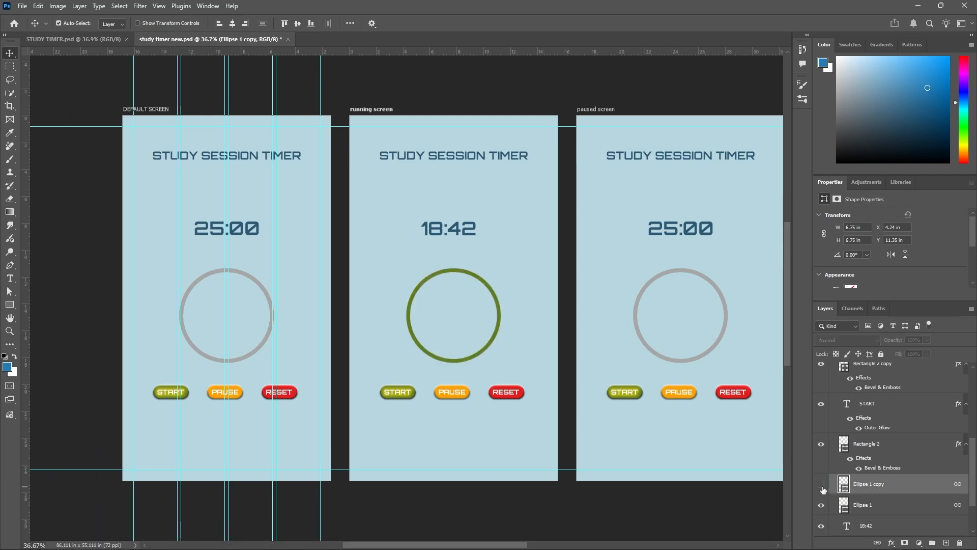
click(849, 446)
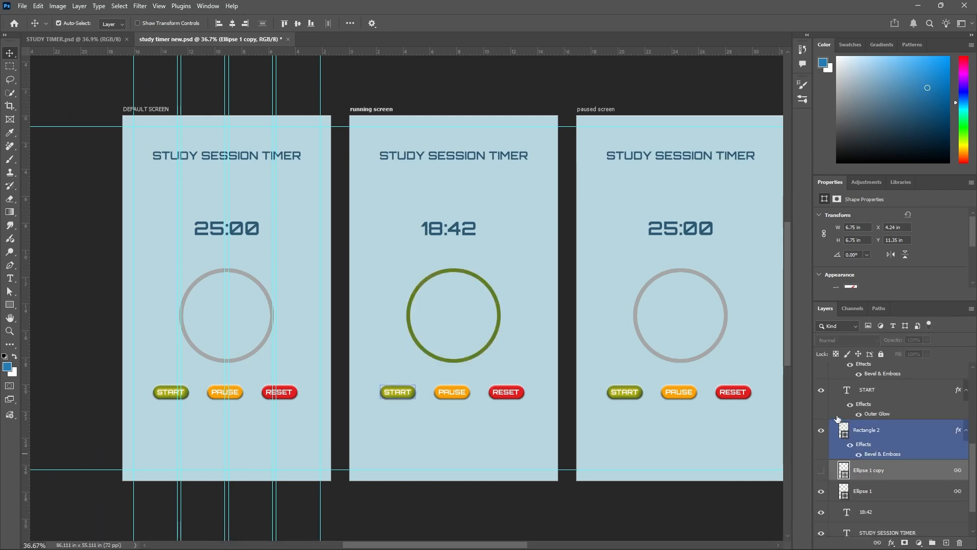
scroll(832, 412, up, 1)
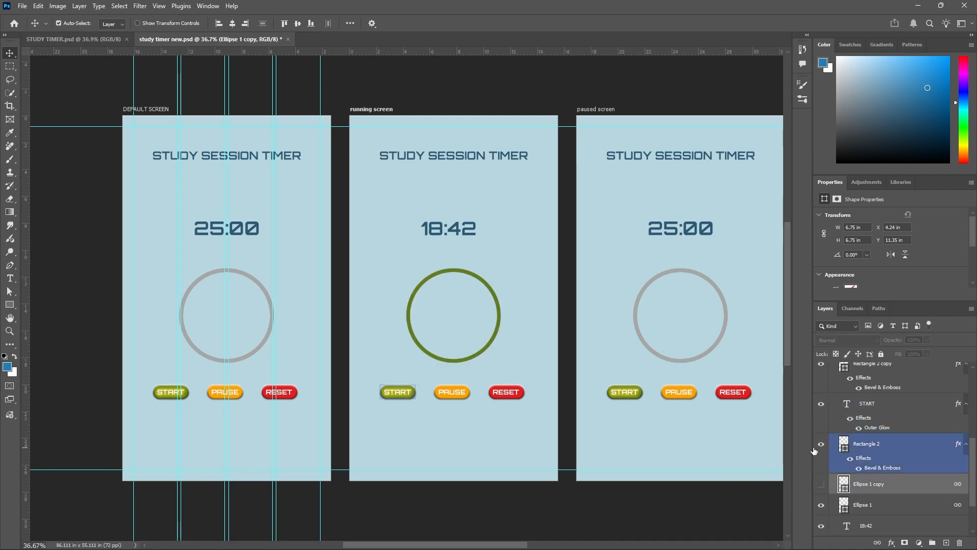
key(ctrl+minus)
scroll(862, 457, down, 2)
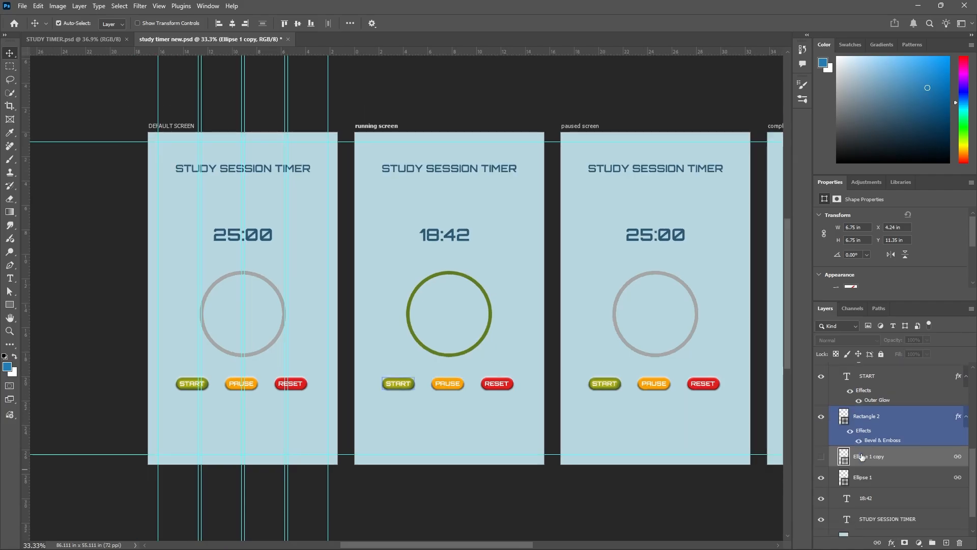
Toggle the visibility of Rectangle 2, Ellipse 1 copy and Ellipse 1 on the running screen to identify the ring layers.
click(821, 417)
click(821, 417)
click(822, 459)
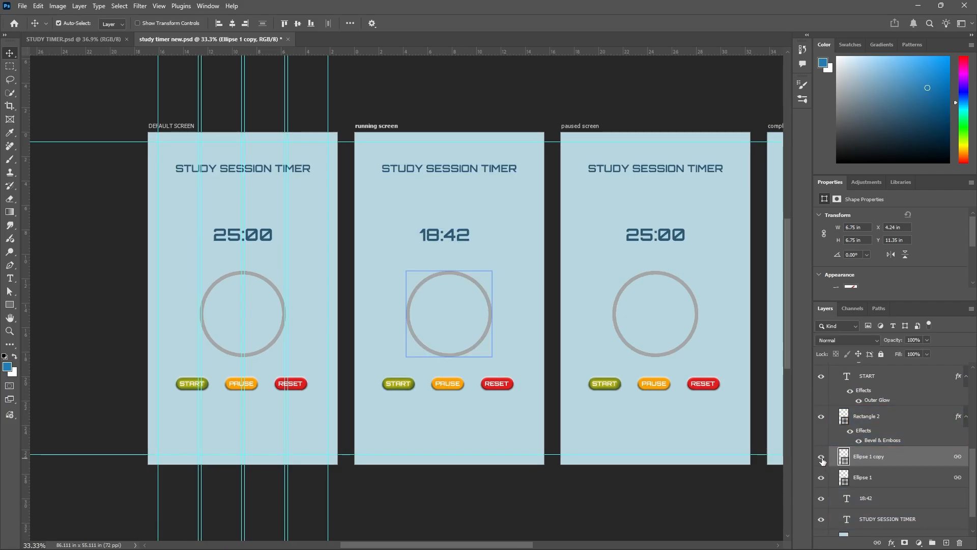
click(823, 460)
click(822, 460)
click(823, 460)
click(822, 479)
click(822, 480)
click(822, 460)
click(822, 459)
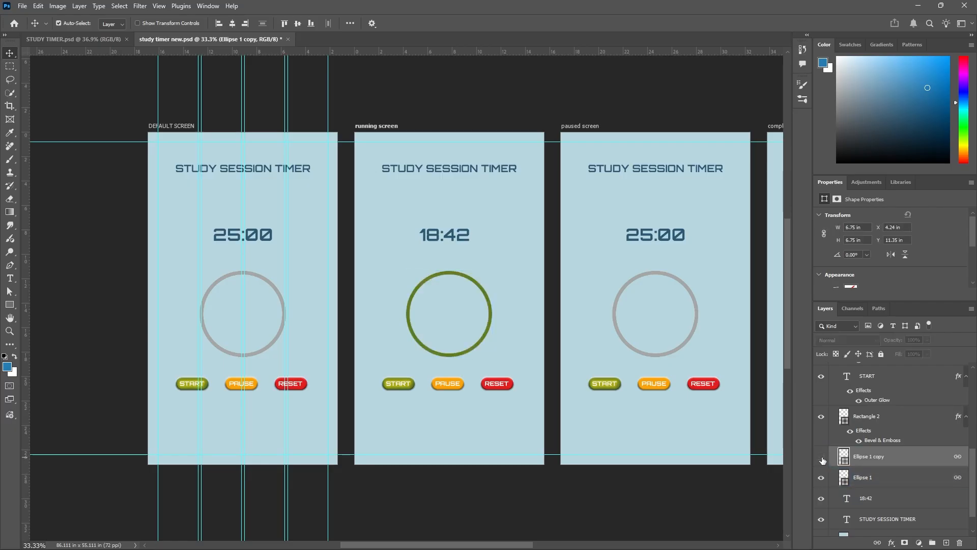
click(823, 460)
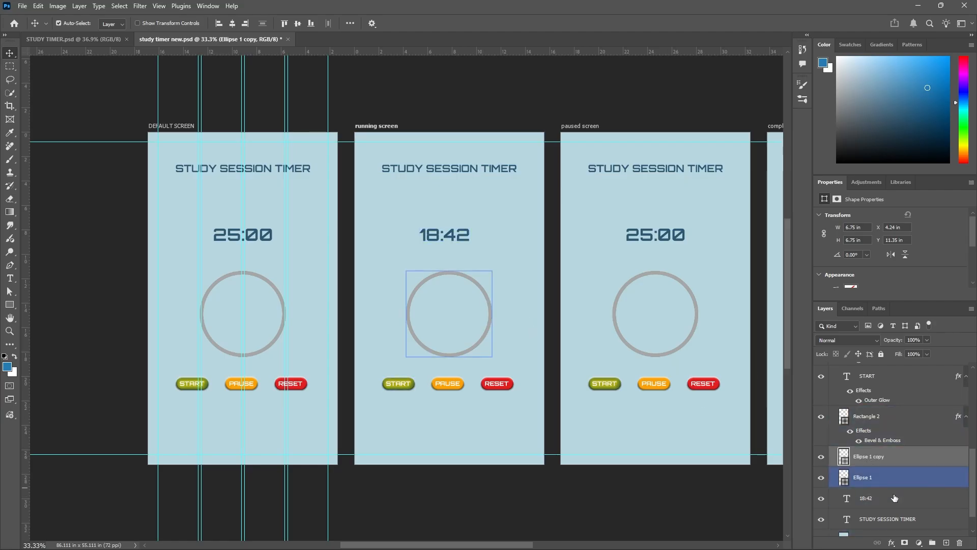
click(905, 544)
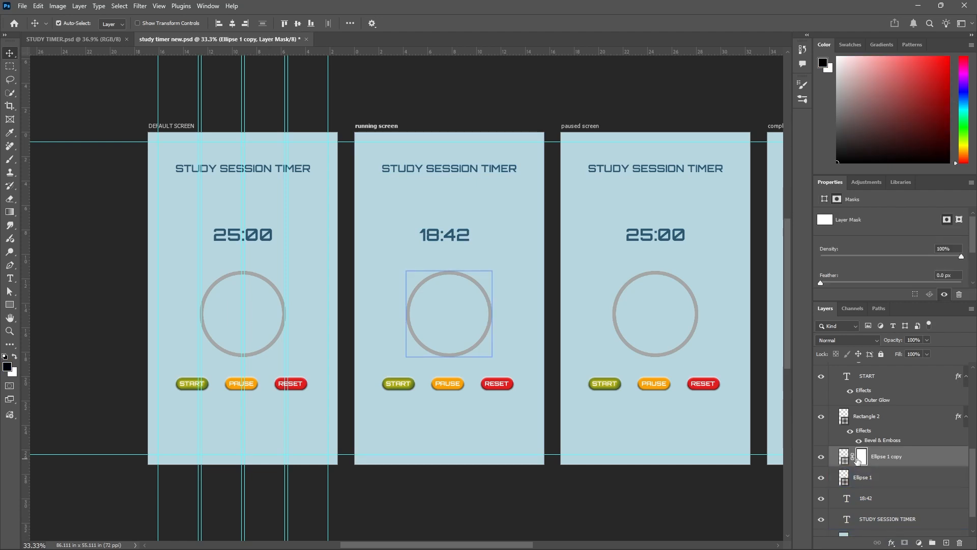
click(10, 67)
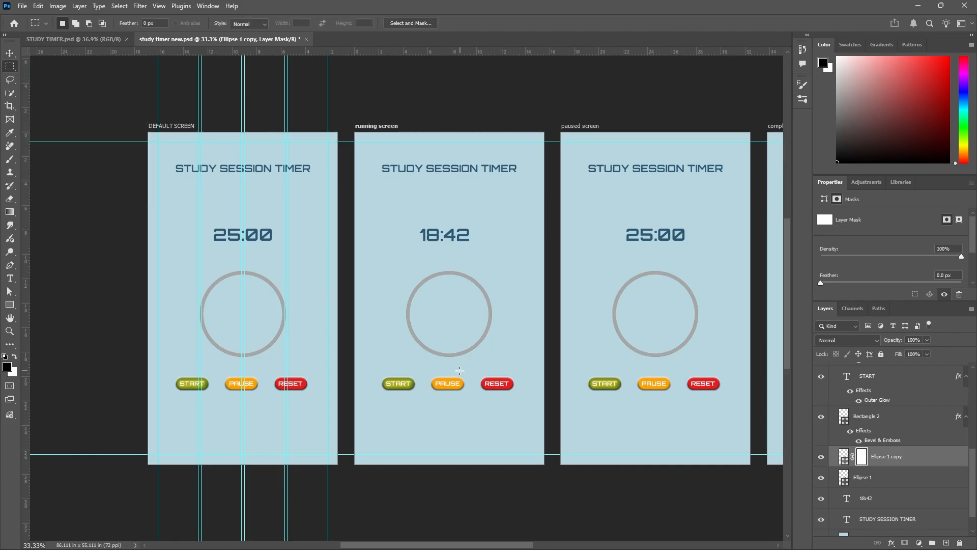
drag(460, 269, 499, 357)
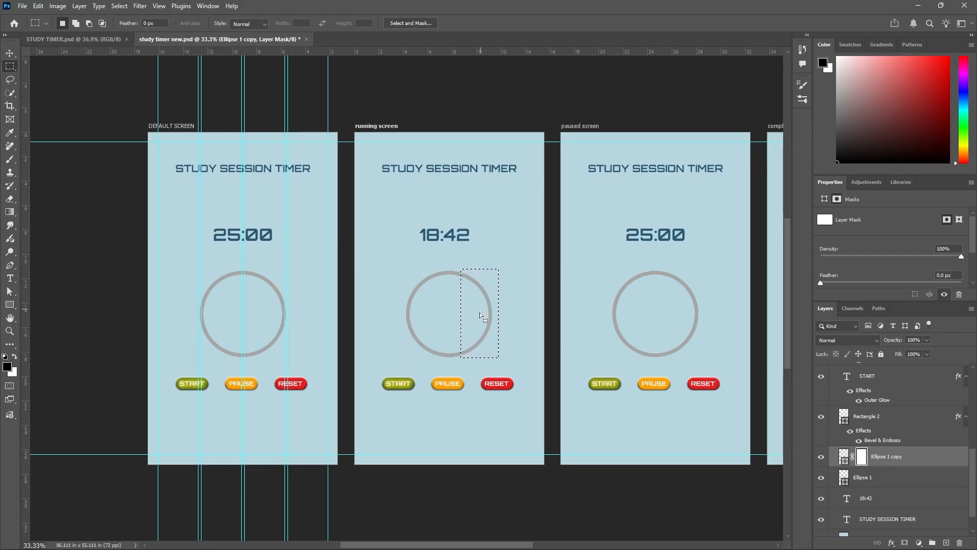
click(10, 160)
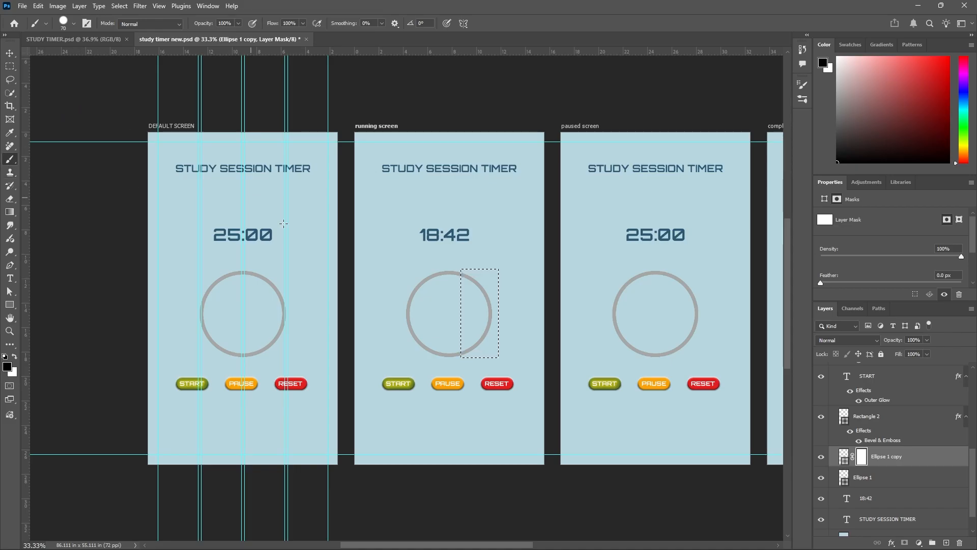
key(bracketright)
key(bracketright)
click(820, 417)
click(820, 419)
click(820, 457)
click(821, 457)
click(889, 457)
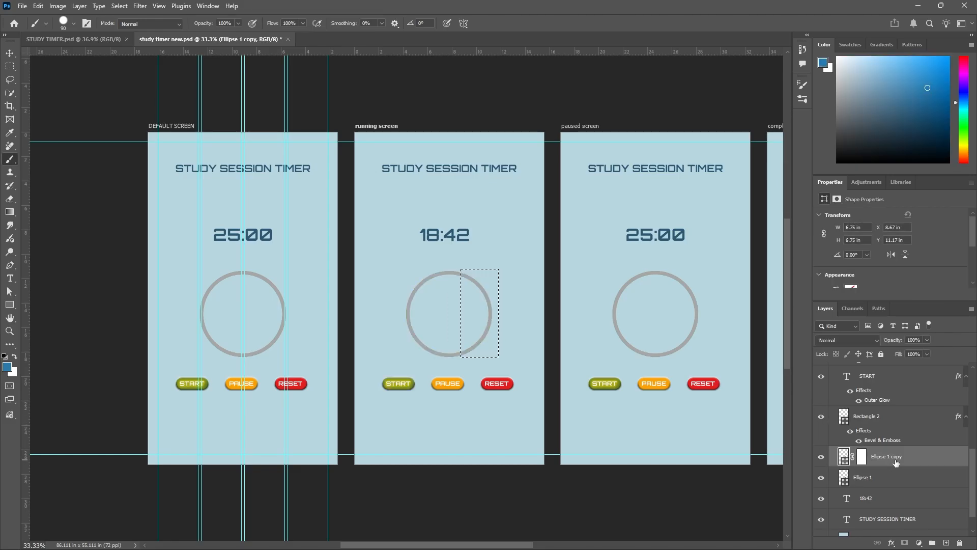
click(861, 457)
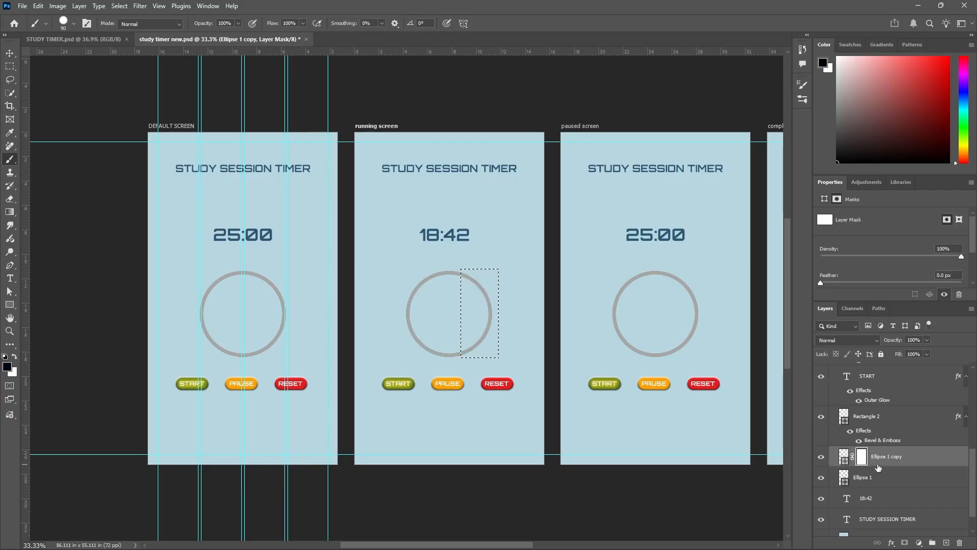
key(ctrl+d)
key(Delete)
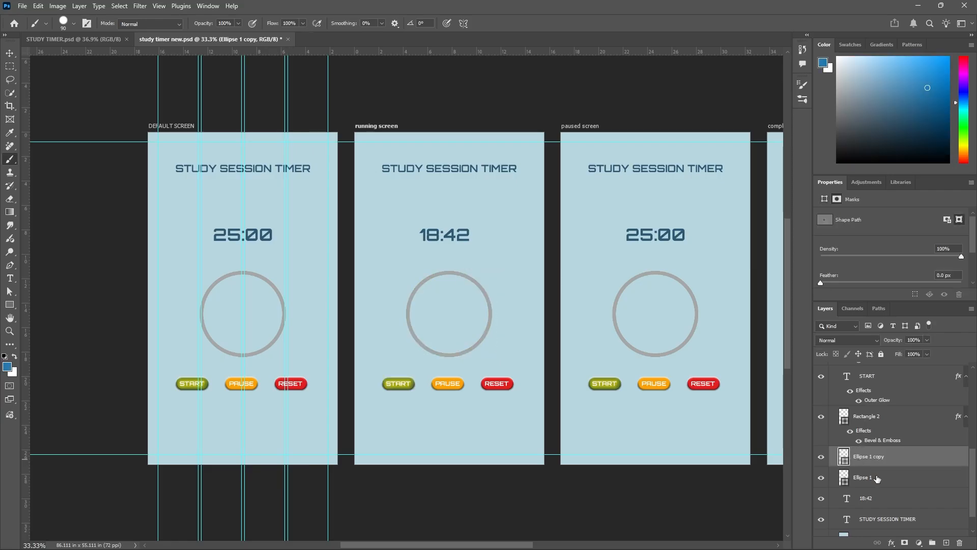
Move the running screen's green Ellipse 1 ring above Ellipse 1 copy and add a layer mask to it.
drag(882, 480, 887, 453)
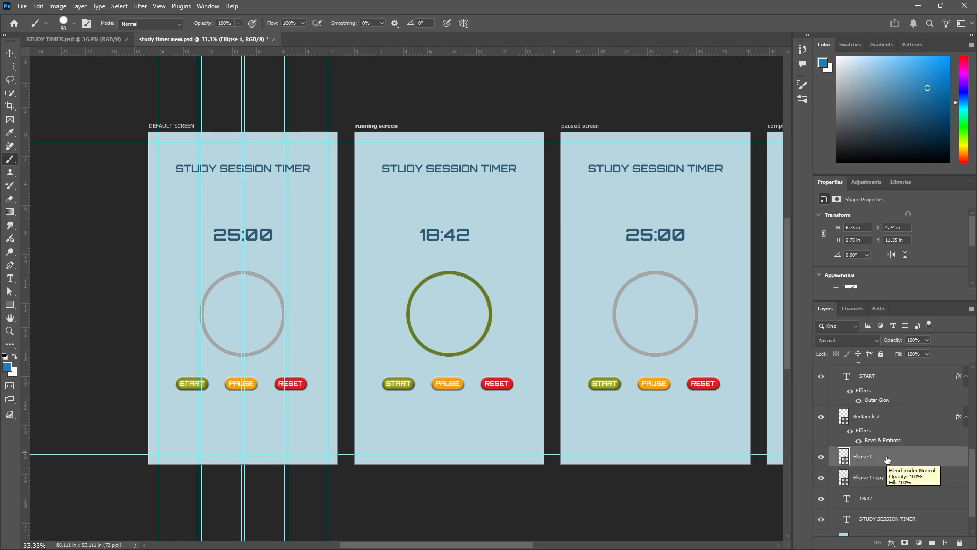
click(904, 542)
click(845, 459)
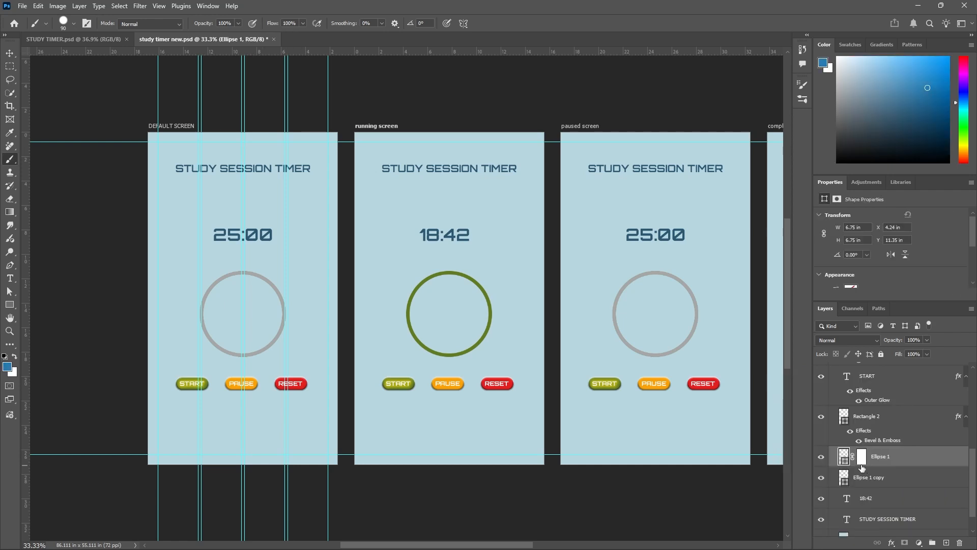
Marquee-select the right part of the green ring, following STUDY TIMER.psd, and hide it by brushing black on Ellipse 1's layer mask.
click(11, 67)
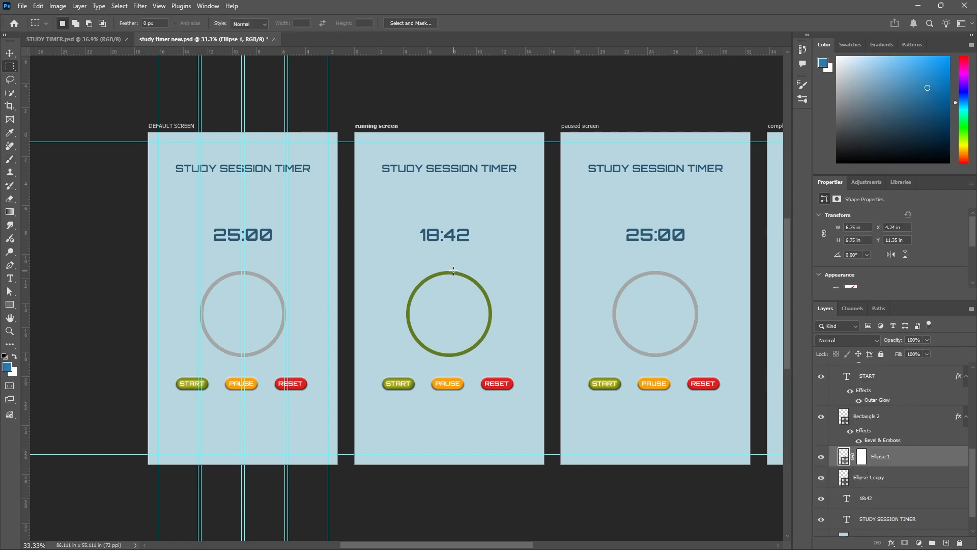
click(91, 38)
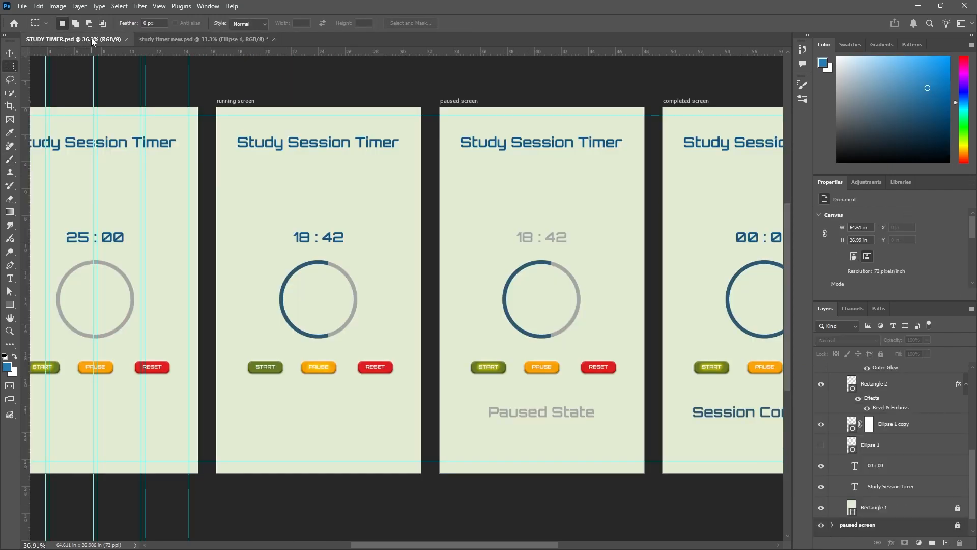
click(166, 40)
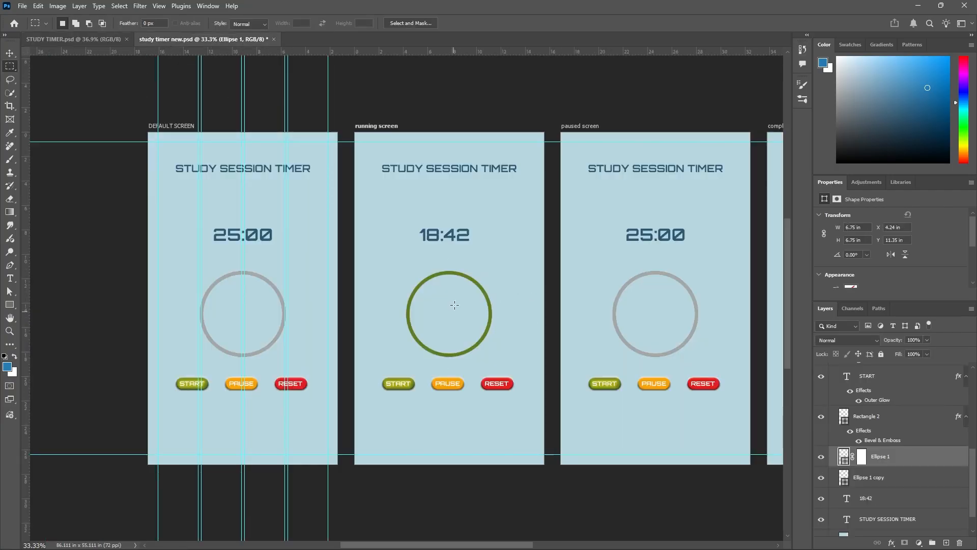
drag(455, 264, 516, 362)
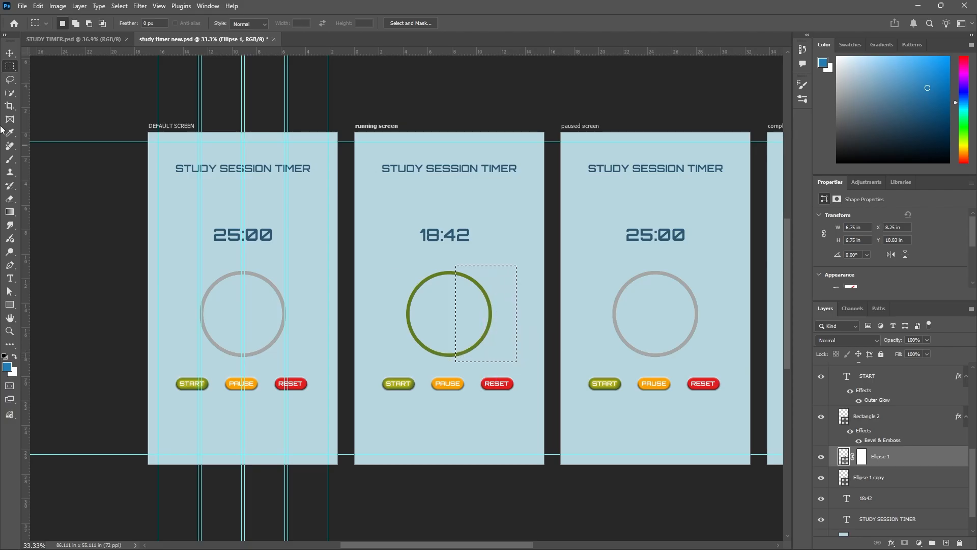
click(9, 159)
click(861, 462)
key(d)
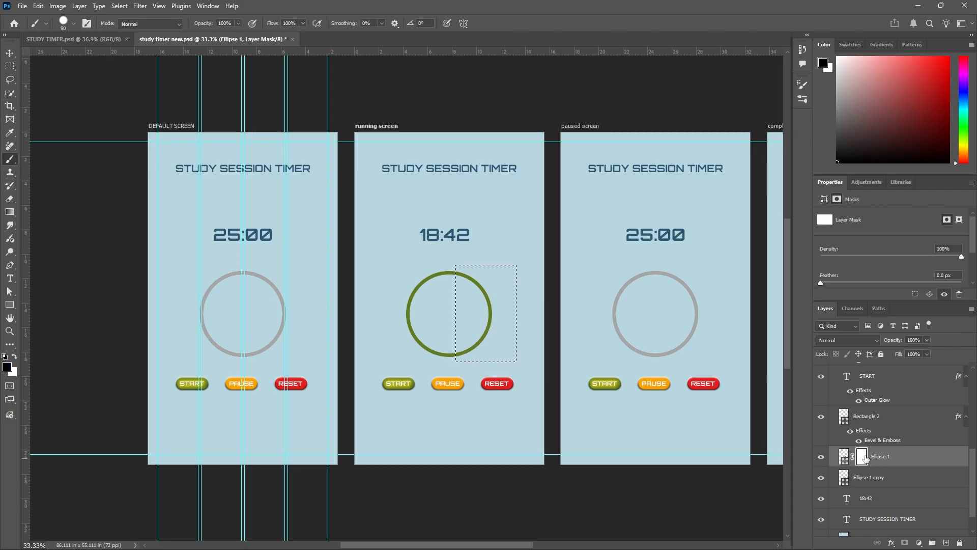
mouse_move(459, 273)
mouse_down()
mouse_move(488, 326)
mouse_move(460, 355)
mouse_move(468, 348)
mouse_up()
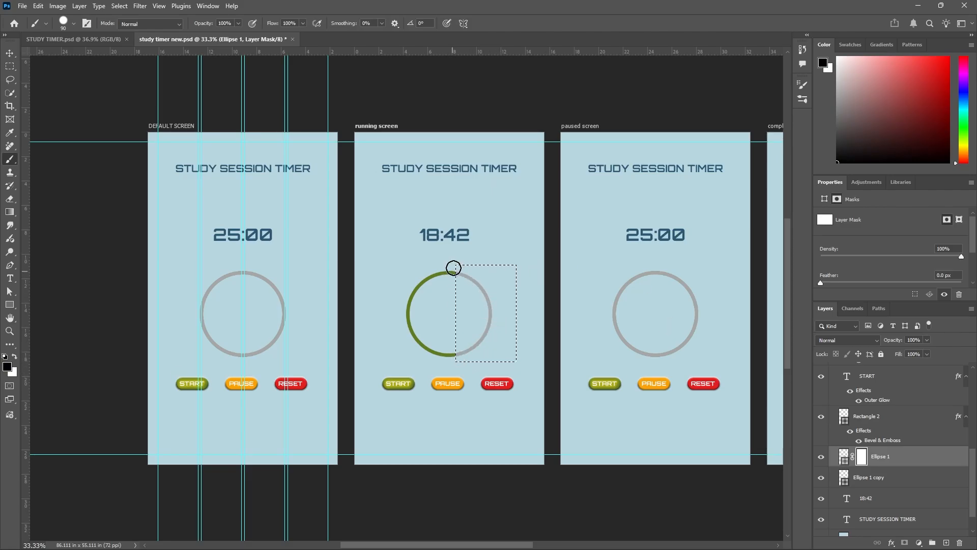
Clear the marquee selection around the running screen's ring and compare the screen with its counterpart in STUDY TIMER.psd.
key(ctrl+d)
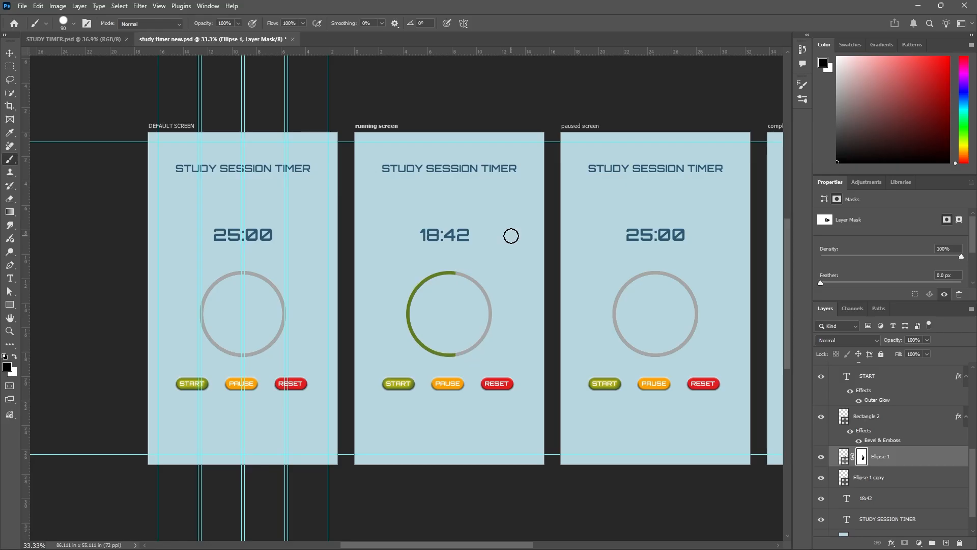
click(9, 53)
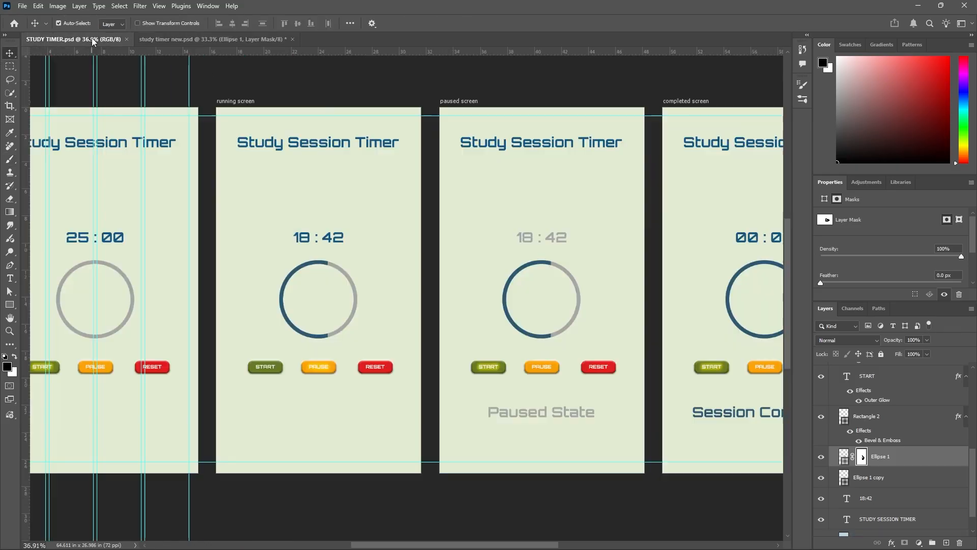
click(81, 39)
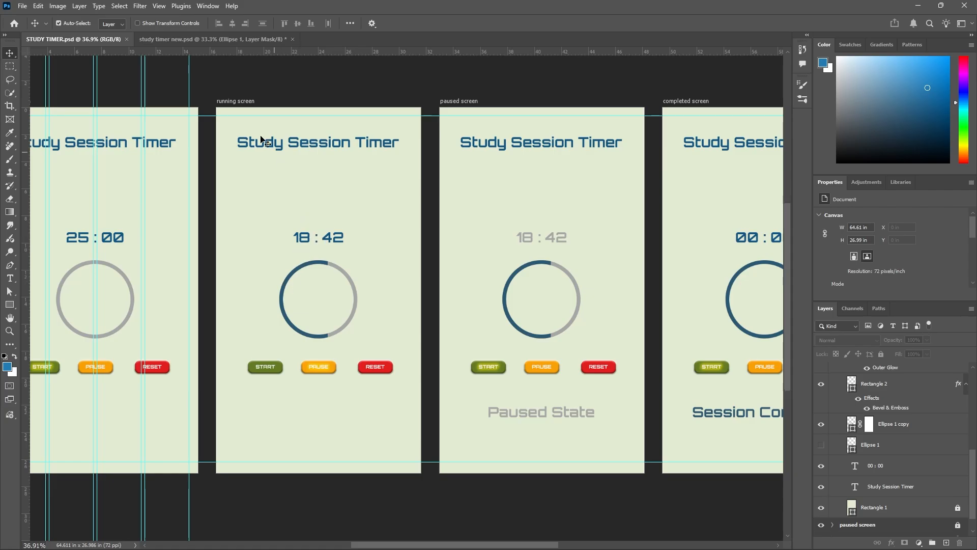
click(240, 40)
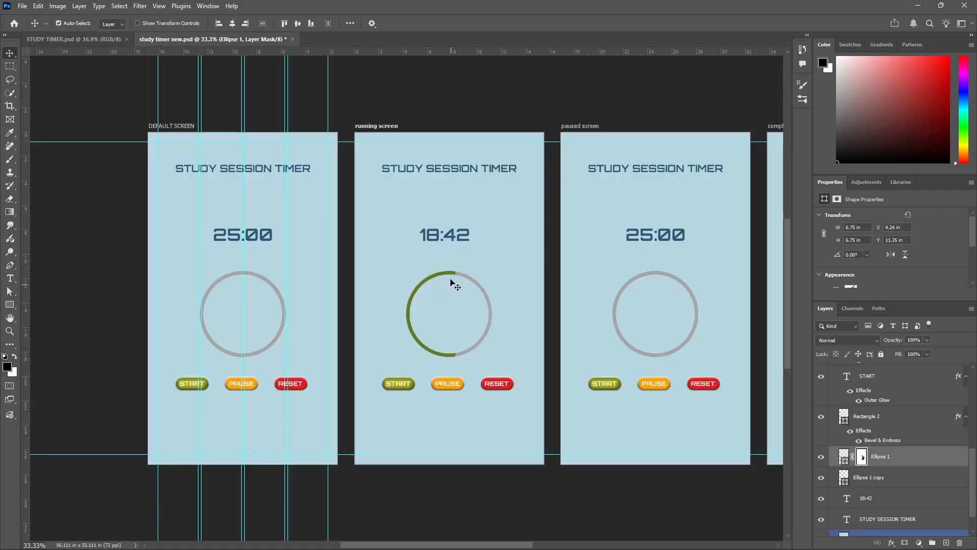
Hide the Outer Glow effect of the running screen's START label, following the button styling in STUDY TIMER.psd.
click(486, 337)
scroll(413, 397, up, 2)
click(408, 385)
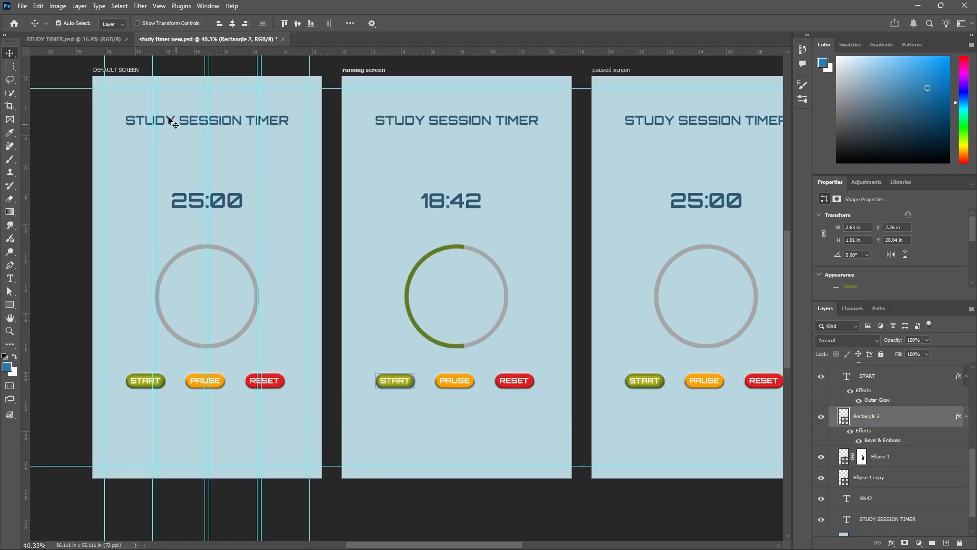
click(103, 40)
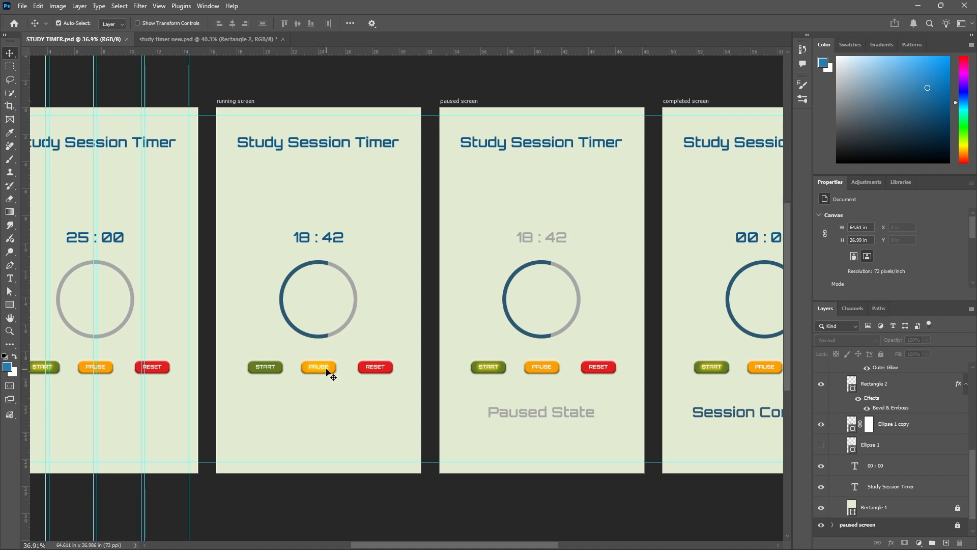
click(234, 40)
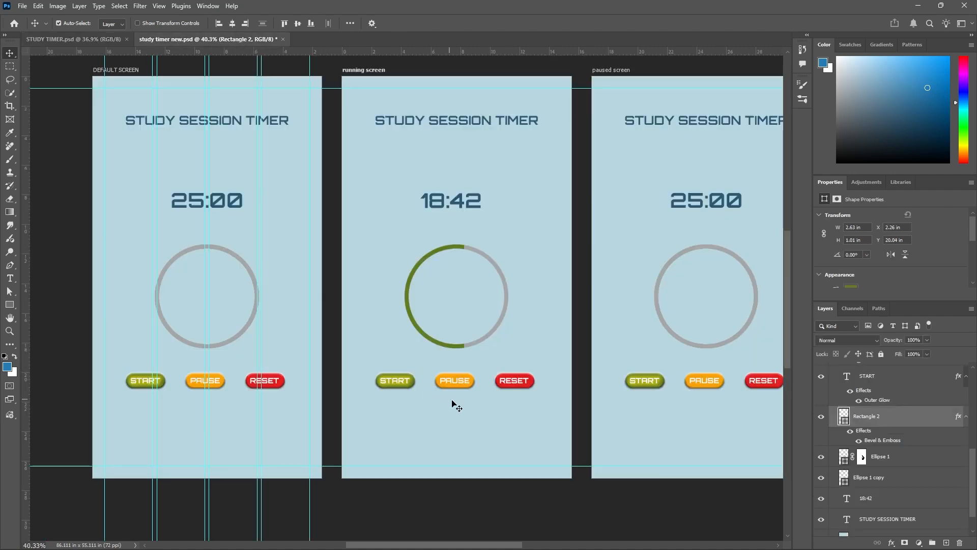
scroll(457, 406, up, 2)
click(389, 374)
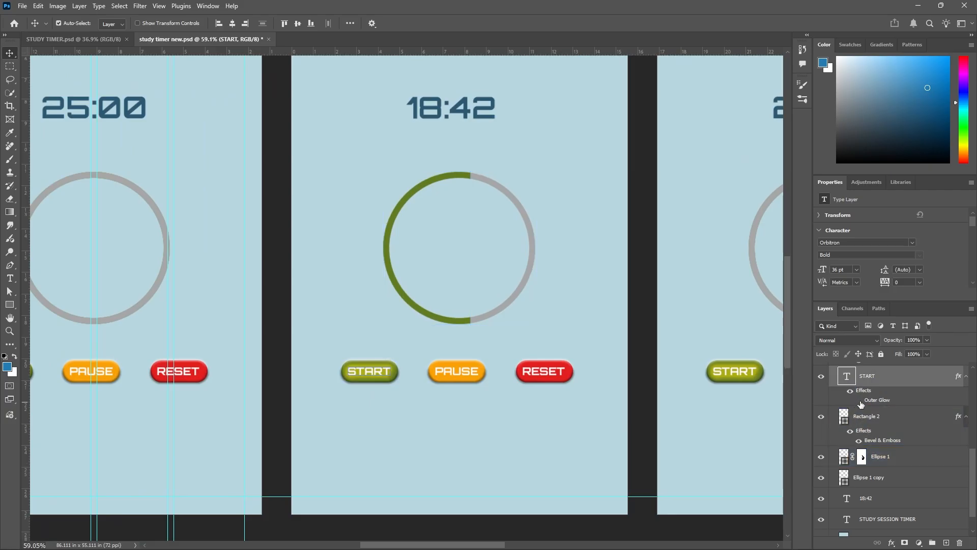
Show the Outer Glow effect on the running screen's PAUSE label.
click(469, 369)
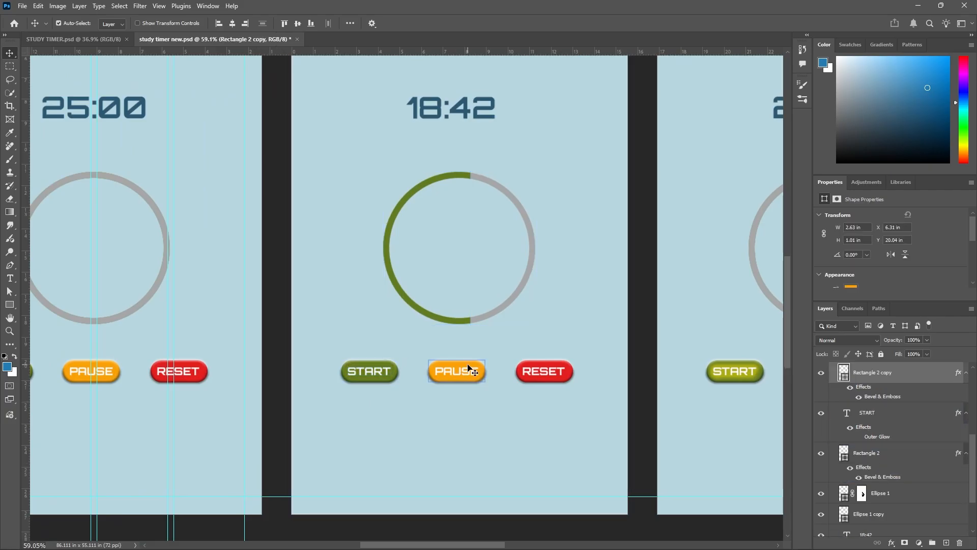
scroll(956, 377, up, 2)
click(955, 385)
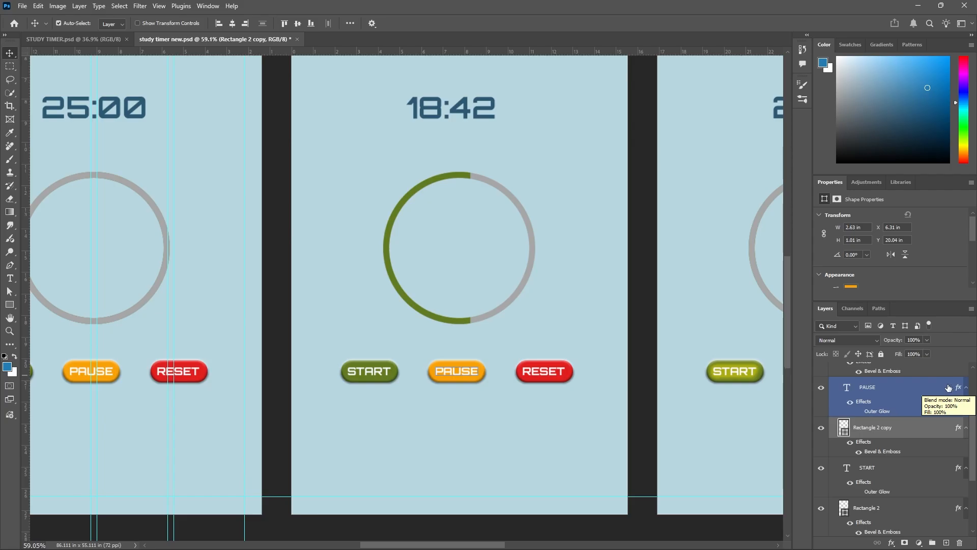
click(859, 412)
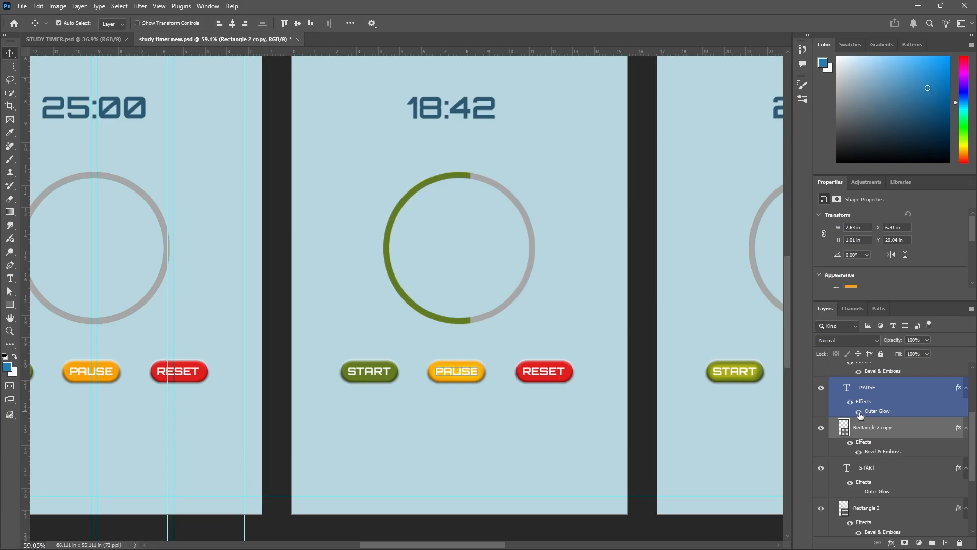
click(611, 318)
scroll(591, 300, down, 1)
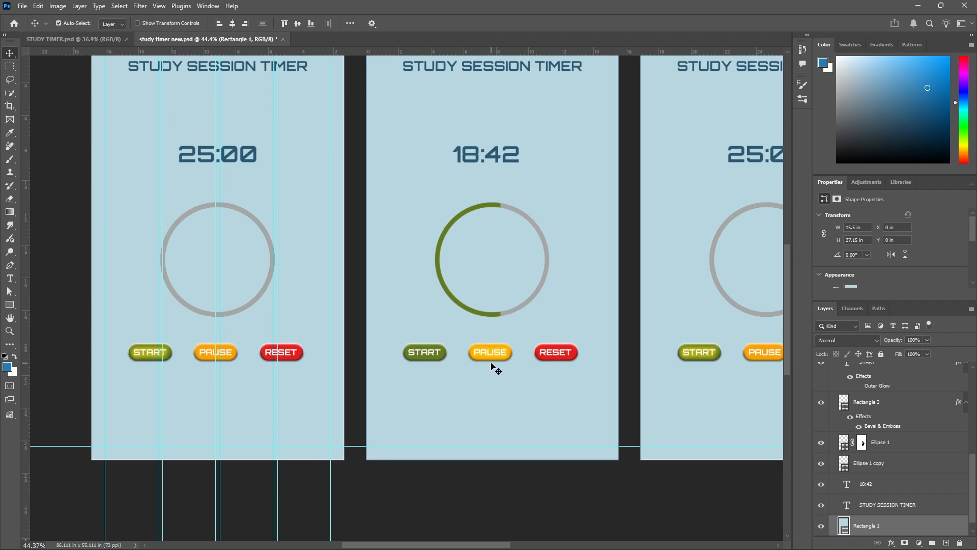
scroll(492, 423, down, 1)
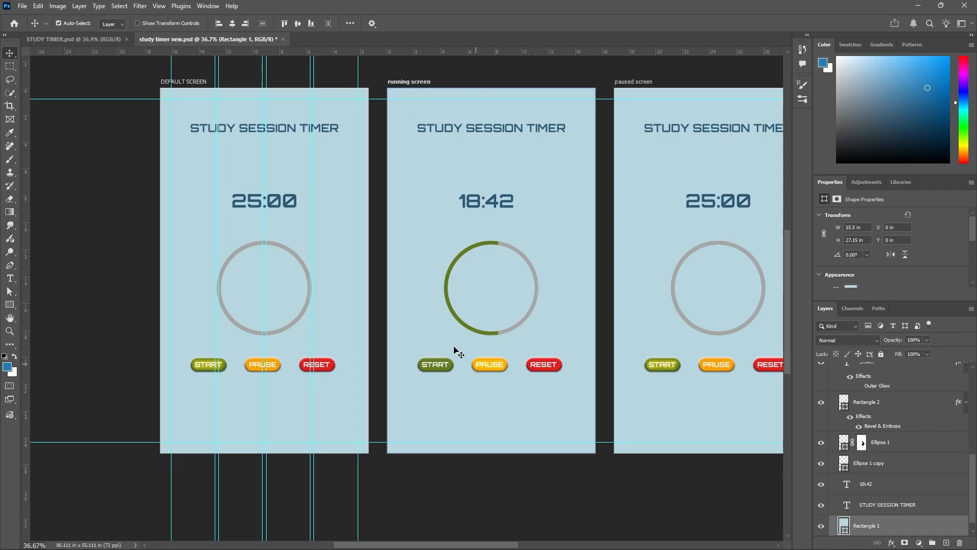
Change the paused screen's timer text to 18:42, following the paused screen in STUDY TIMER.psd.
click(94, 39)
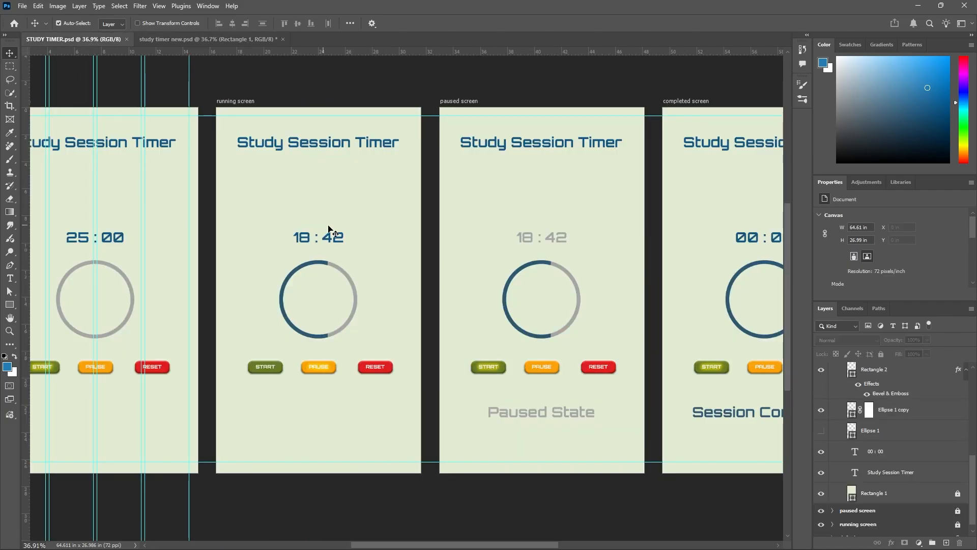
scroll(262, 238, down, 2)
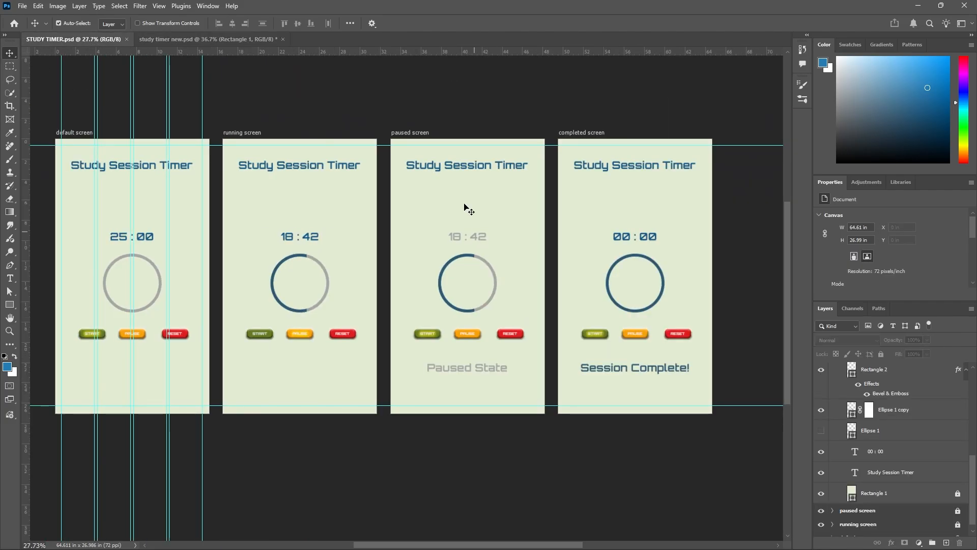
scroll(462, 210, up, 2)
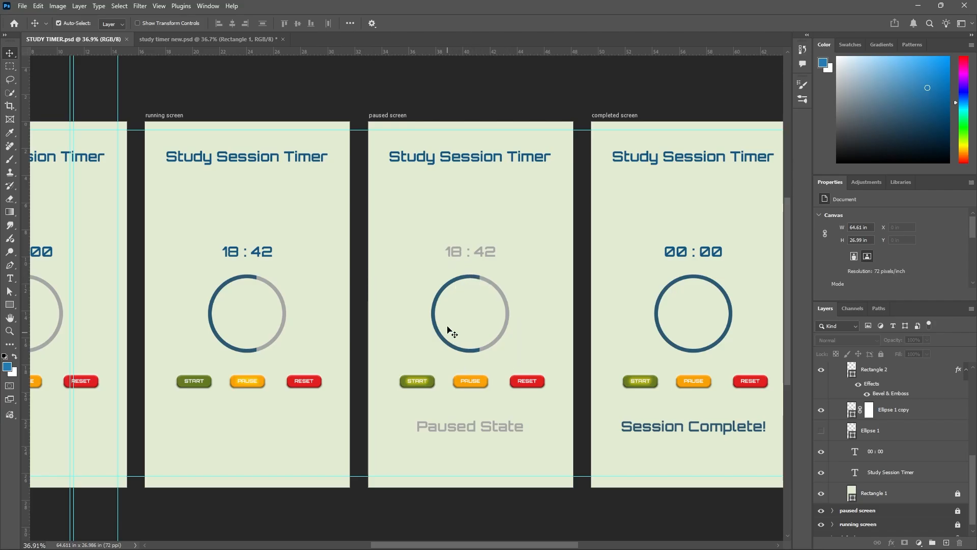
click(239, 39)
scroll(78, 336, down, 5)
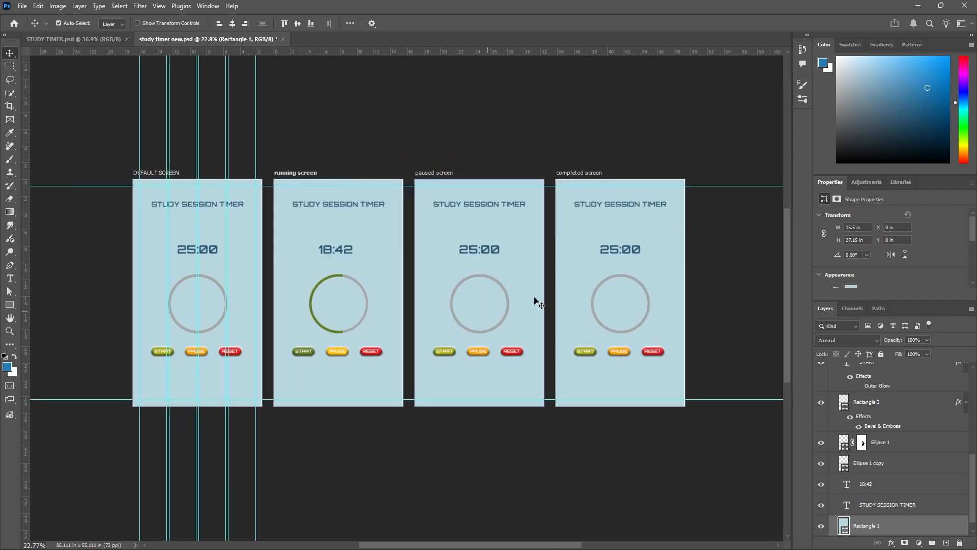
scroll(516, 285, up, 3)
scroll(451, 243, up, 2)
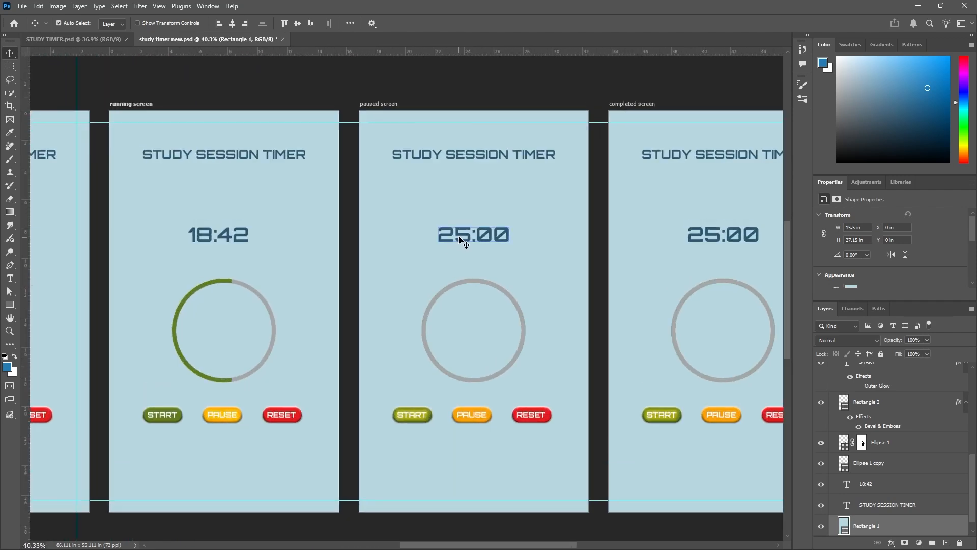
double_click(460, 234)
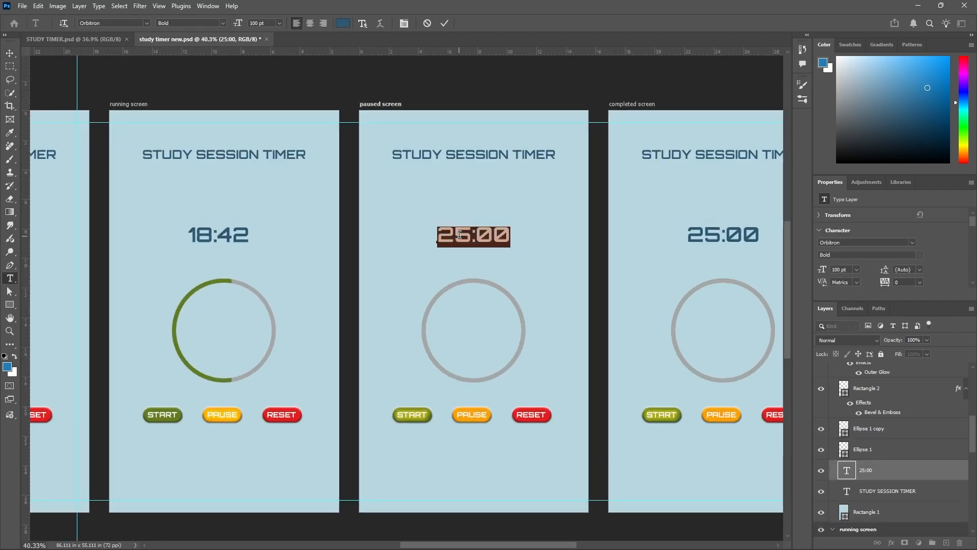
text(18)
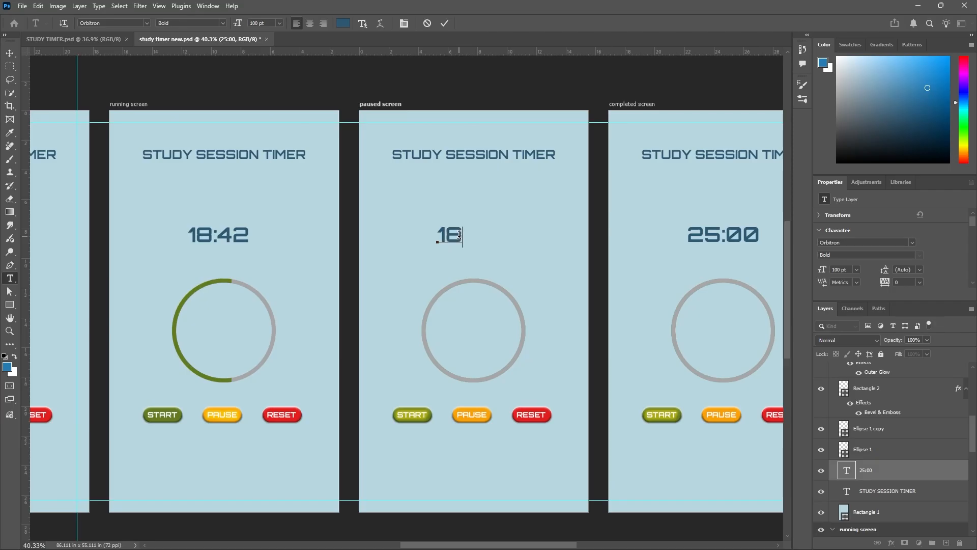
text(:42)
Recolour the paused screen's timer text with the grey sampled from the running screen's ring.
click(444, 235)
key(shift+Right)
key(shift+Right)
key(shift+Right)
key(ctrl+a)
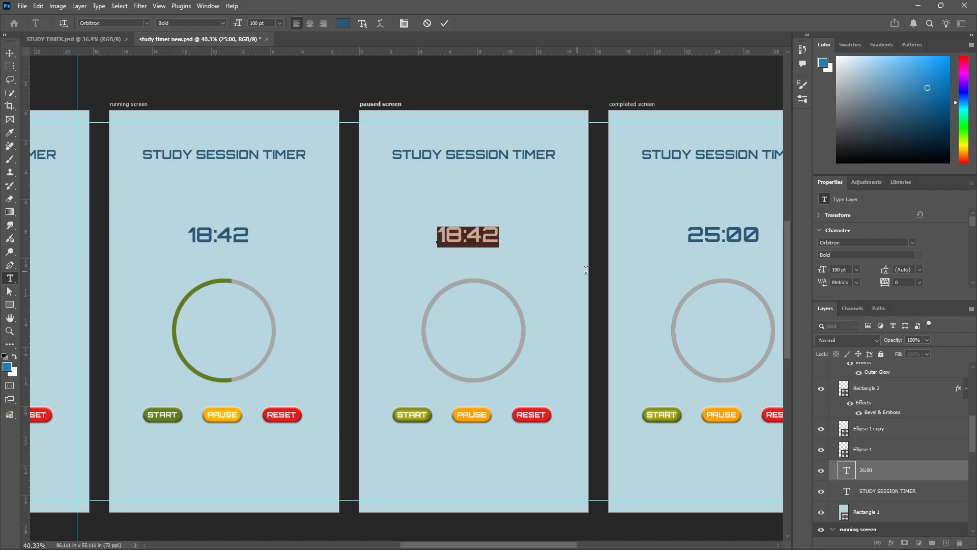
click(343, 24)
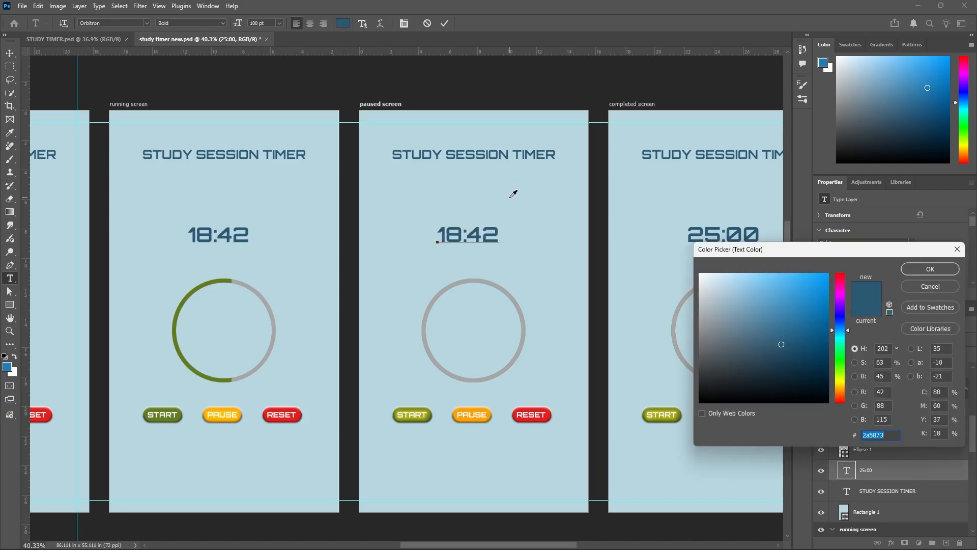
click(270, 305)
click(916, 275)
click(445, 22)
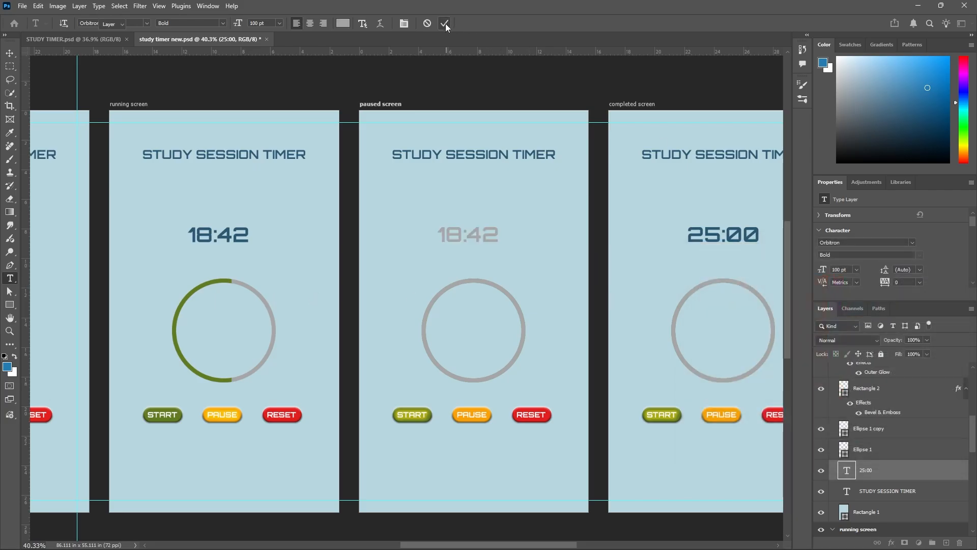
key(v)
click(524, 217)
scroll(522, 217, down, 3)
scroll(524, 218, up, 2)
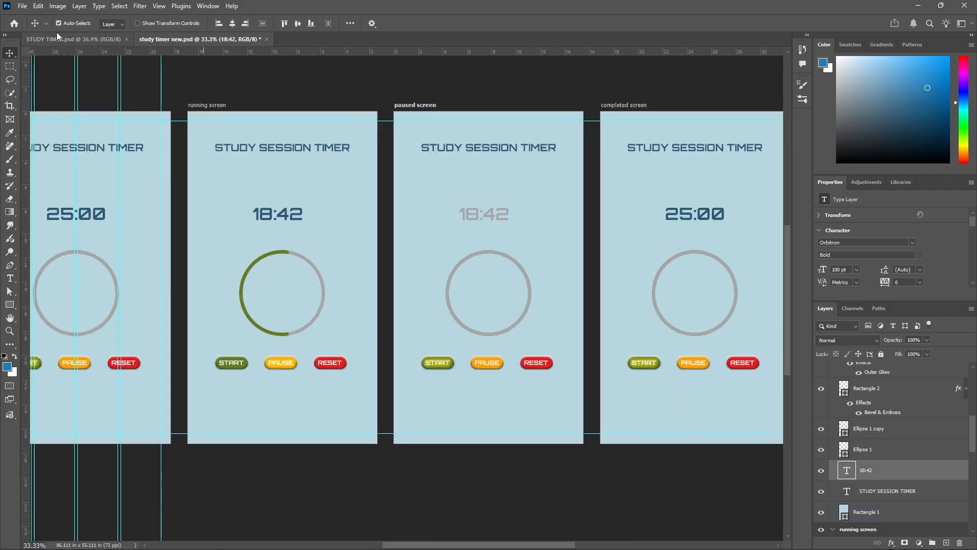
Lock the running screen's Rectangle 1 background and copy its Ellipse 1 and Ellipse 1 copy ring layers.
click(87, 41)
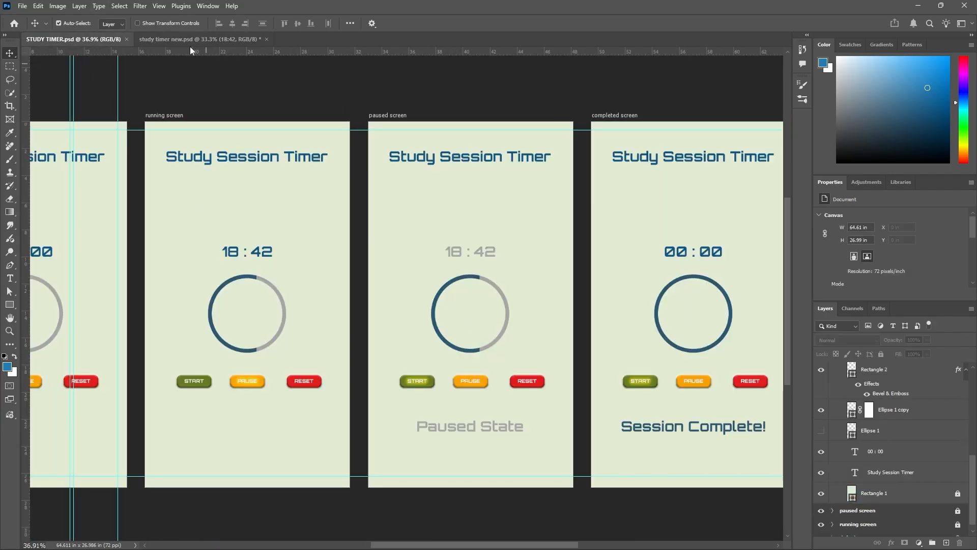
click(166, 39)
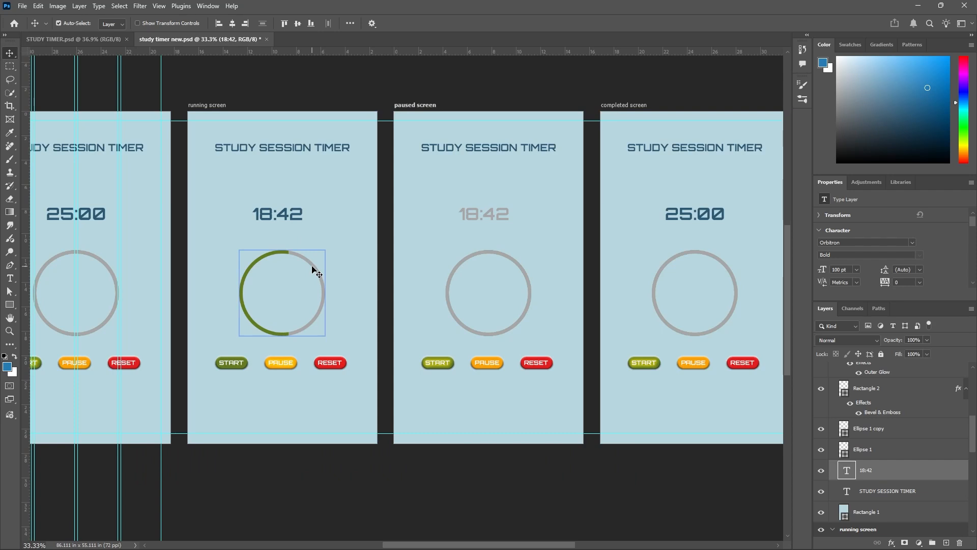
drag(337, 268, 323, 278)
key(ctrl+z)
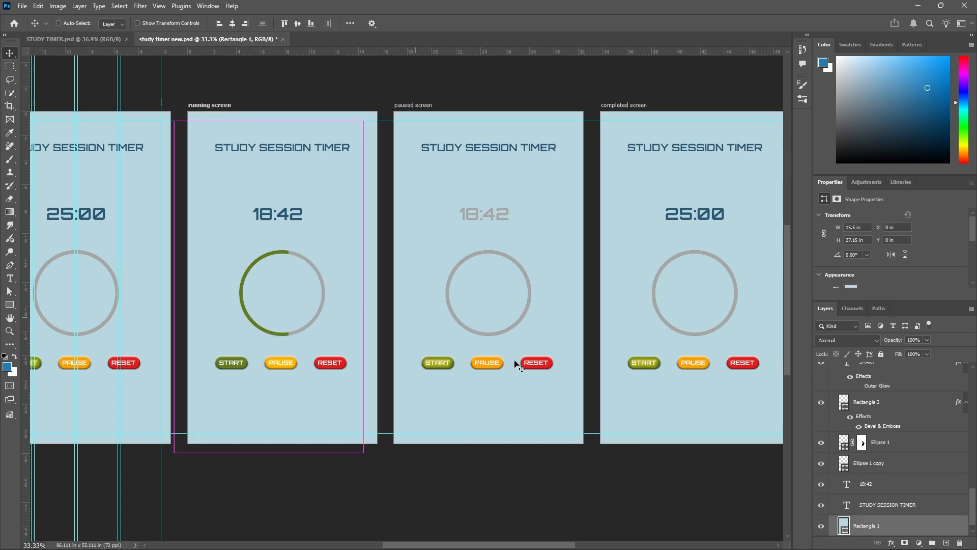
click(881, 355)
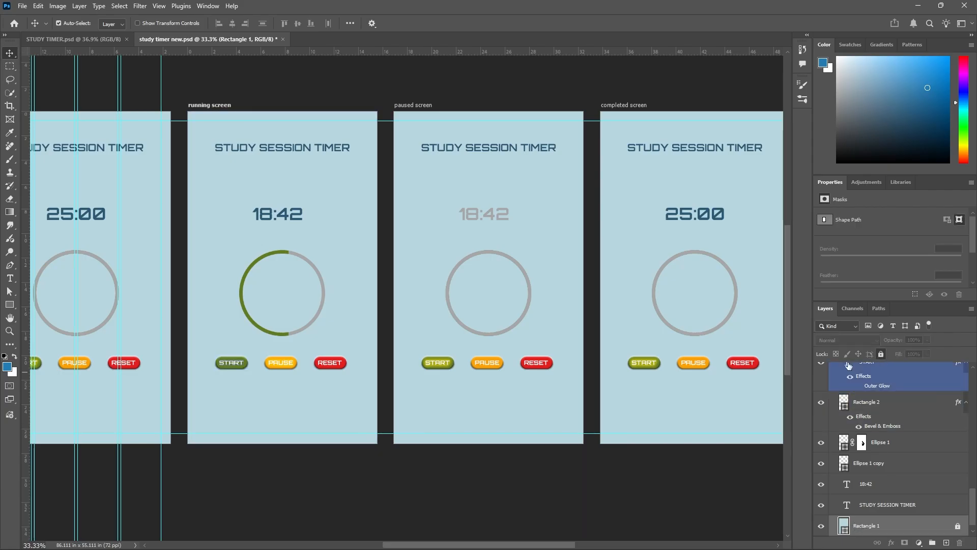
drag(325, 230, 294, 295)
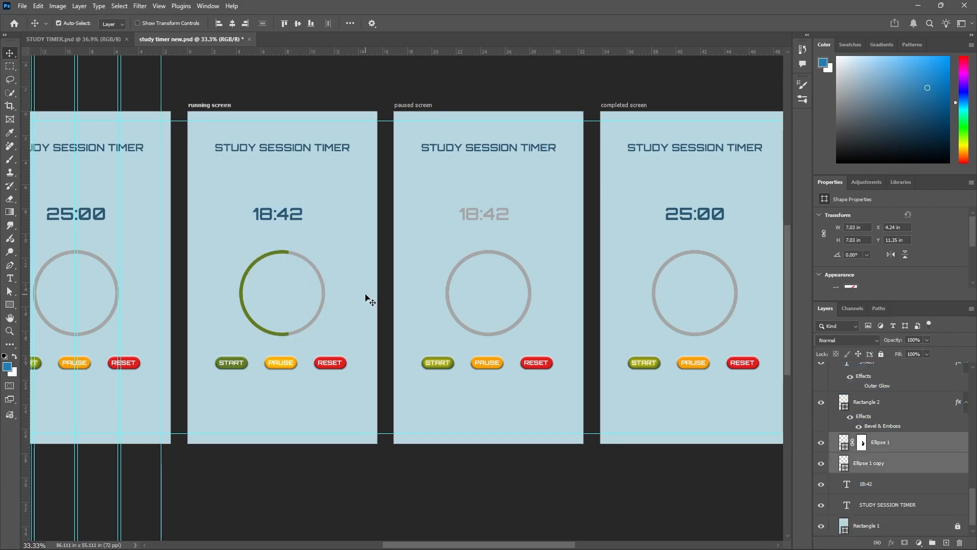
Undo the accidental move of the paused screen's Rectangle 1 background and lock that layer.
drag(538, 271, 517, 322)
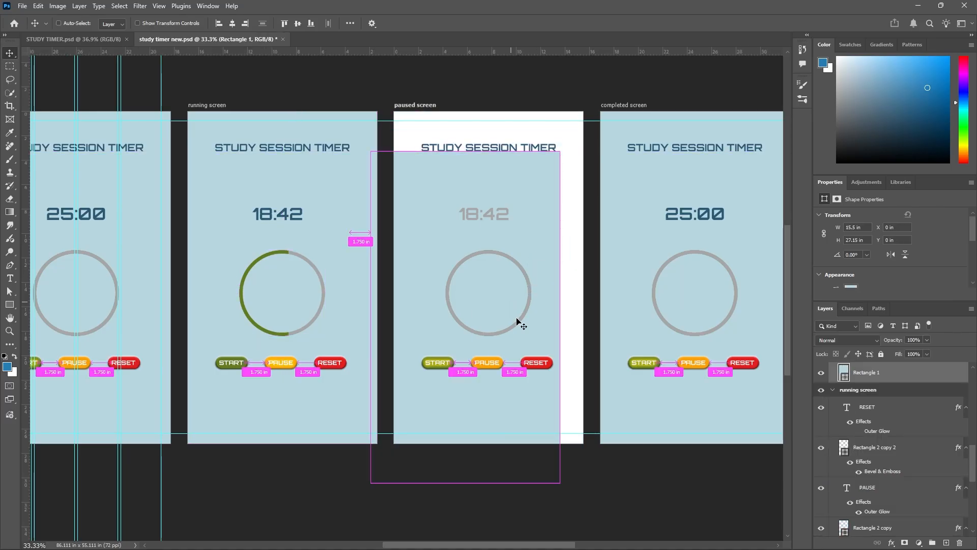
key(ctrl+z)
click(881, 355)
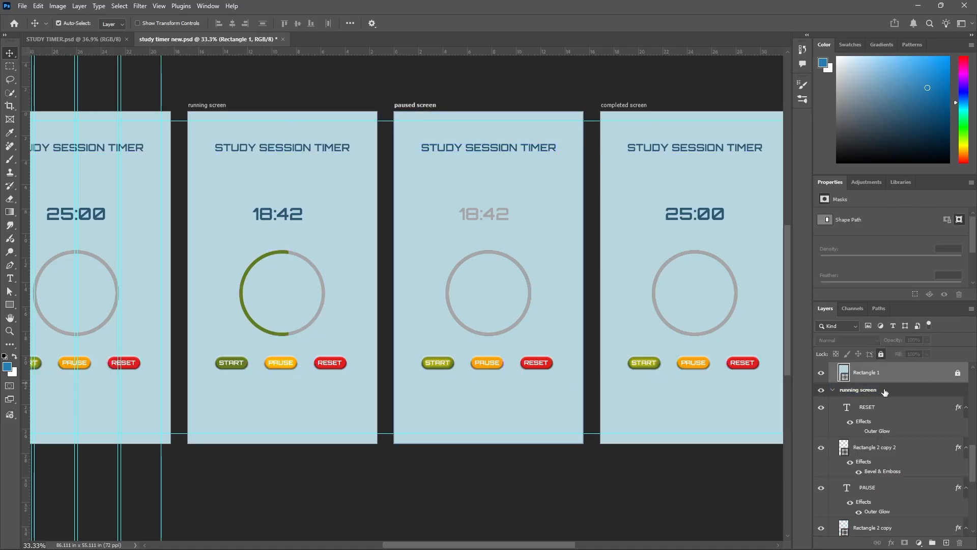
scroll(884, 392, up, 3)
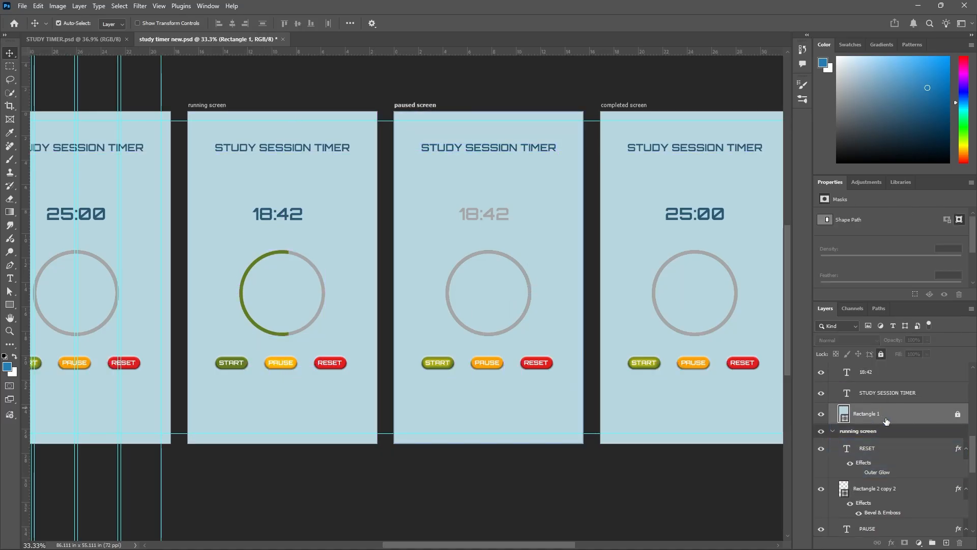
click(530, 289)
Replace the paused screen's two grey ring layers with the running screen's Ellipse 1 and Ellipse 1 copy rings.
drag(540, 276, 520, 301)
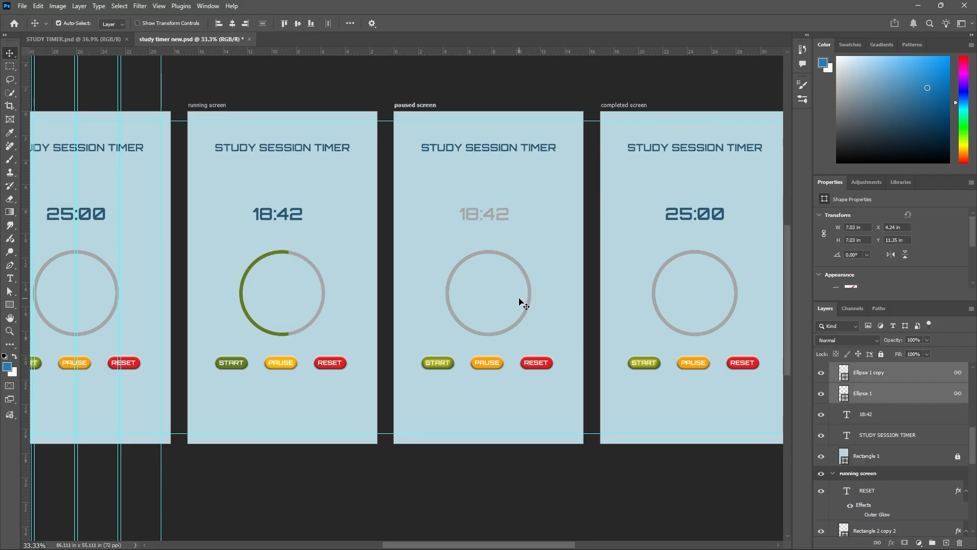
key(Delete)
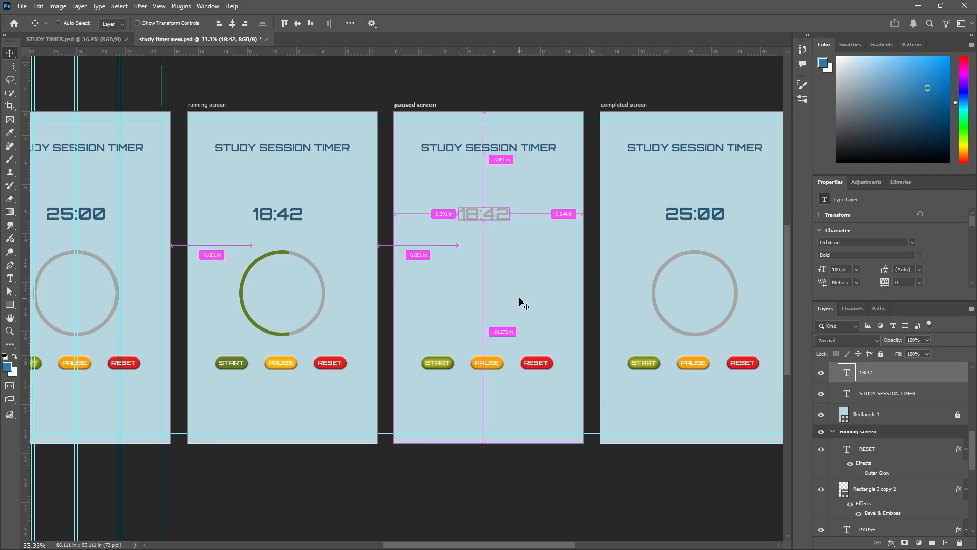
key(ctrl+z)
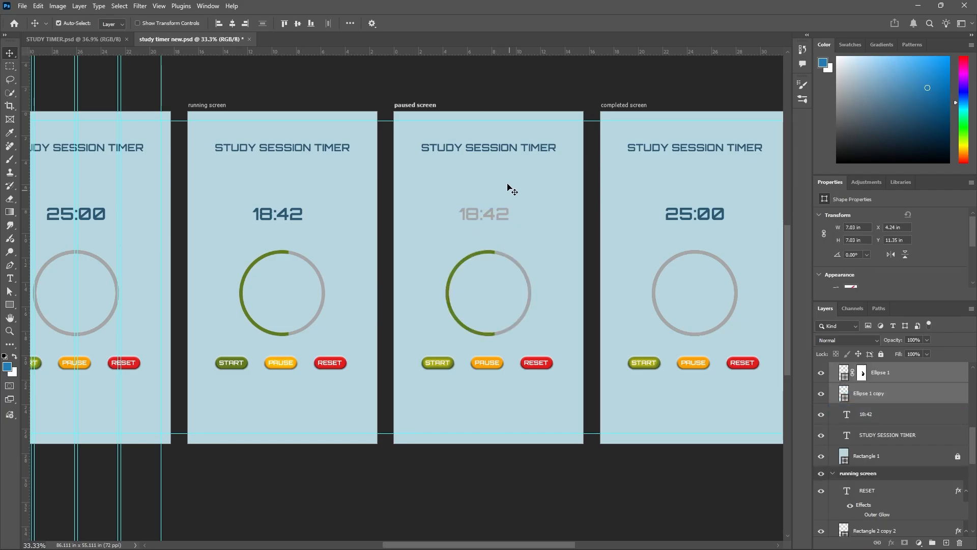
Save the study timer new.psd document with the paused screen's updated rings.
scroll(520, 152, down, 1)
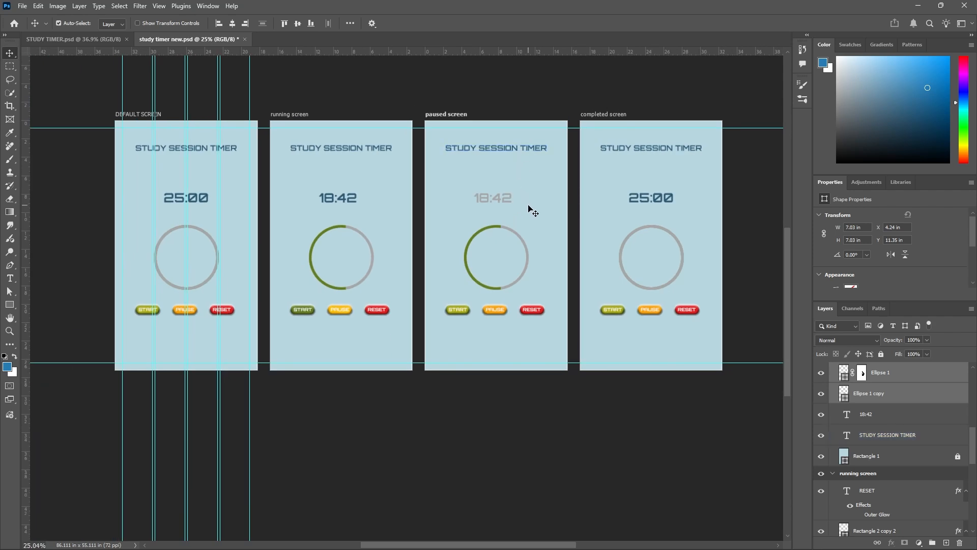
key(ctrl)
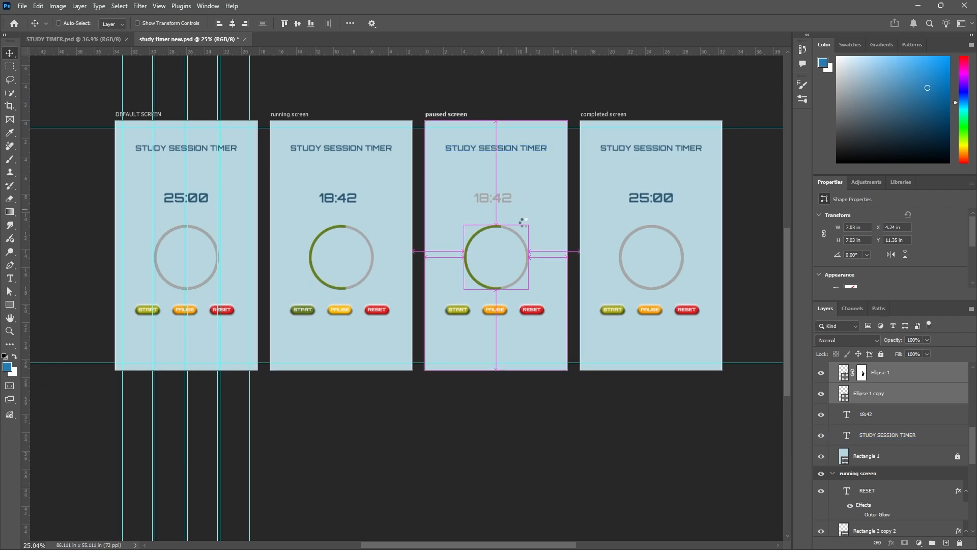
scroll(507, 240, up, 1)
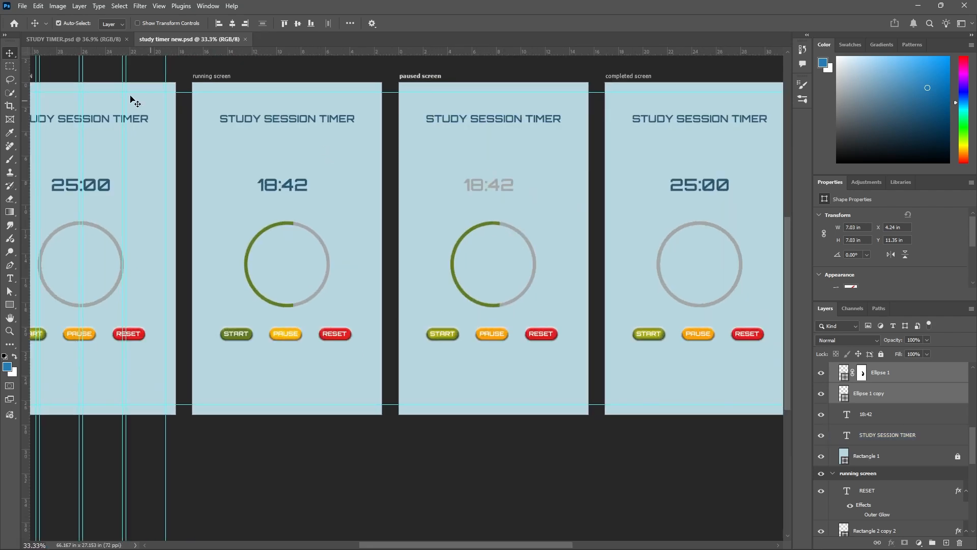
Compare with STUDY TIMER.psd and hide the Outer Glow effect on the paused screen's START text.
click(104, 39)
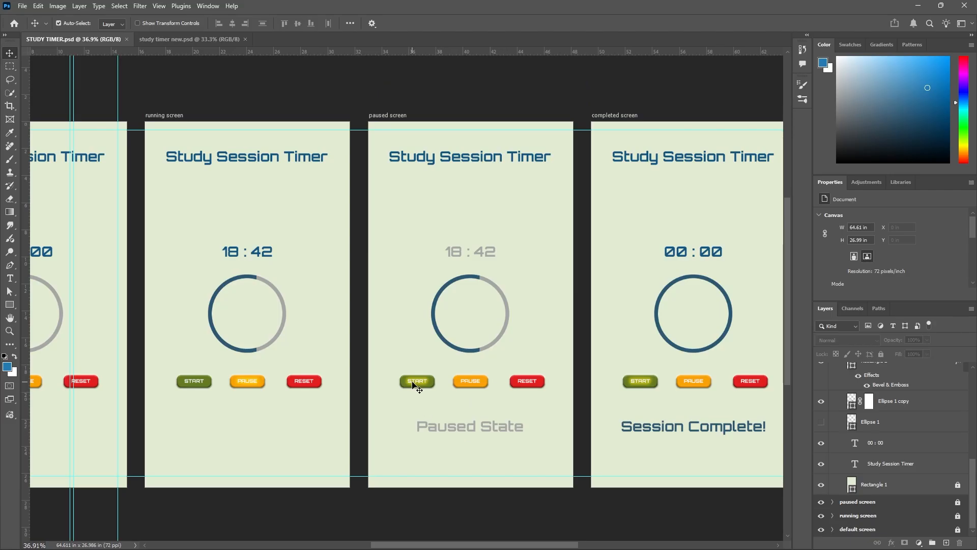
click(200, 39)
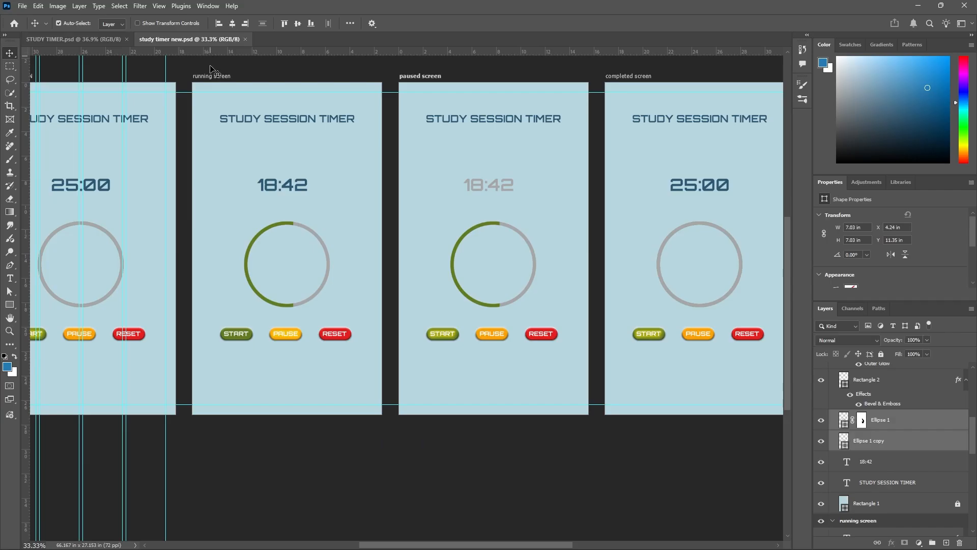
scroll(455, 353, up, 2)
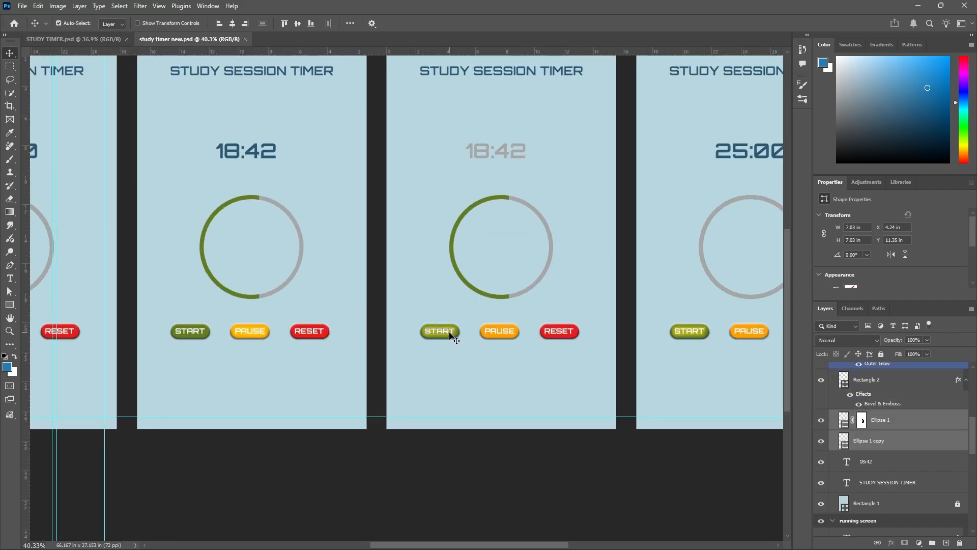
click(451, 334)
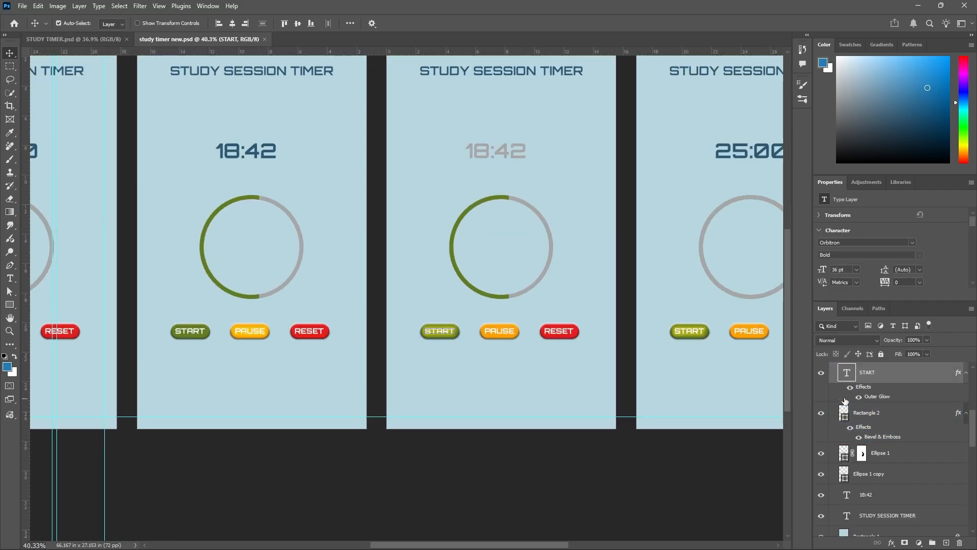
scroll(464, 277, down, 2)
click(483, 356)
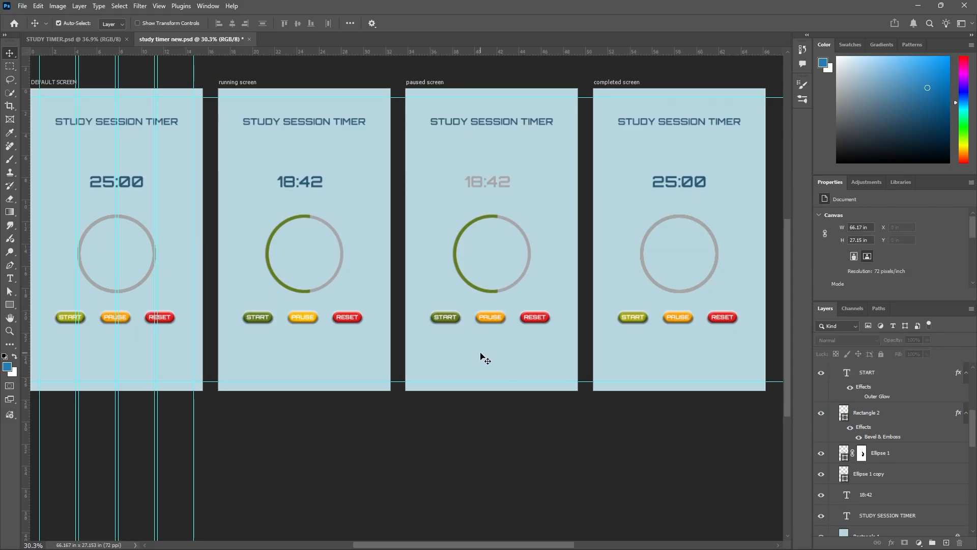
Duplicate the paused screen's STUDY SESSION TIMER title below its buttons and check the matching label in STUDY TIMER.psd.
click(513, 122)
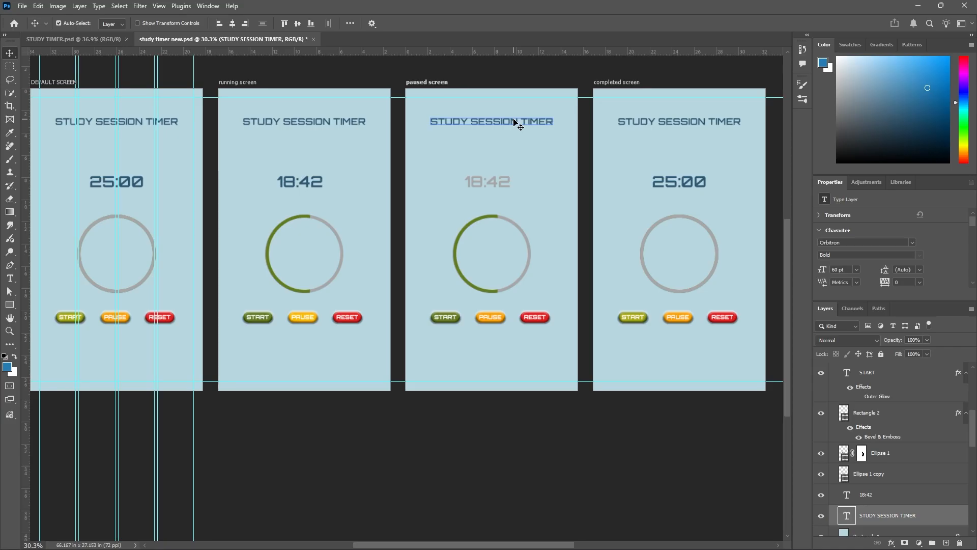
drag(514, 122, 513, 348)
click(75, 38)
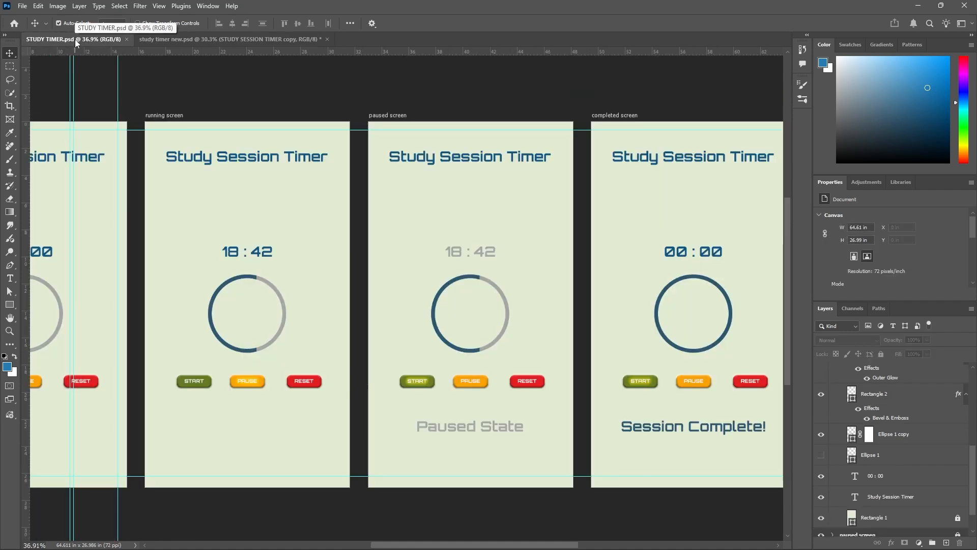
click(217, 40)
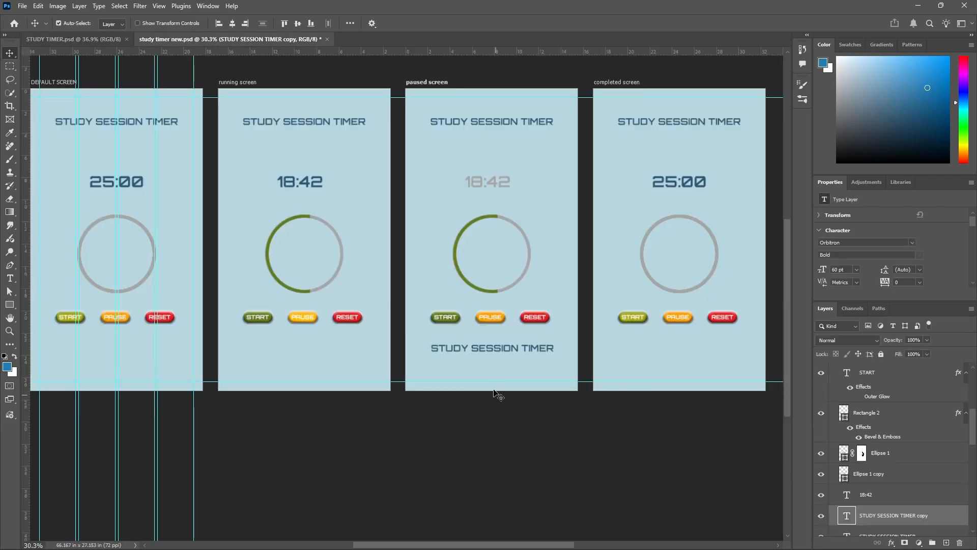
Replace the duplicated title's text below the paused screen's buttons with "PAUSED STATE" in capitals.
scroll(467, 360, up, 3)
double_click(439, 342)
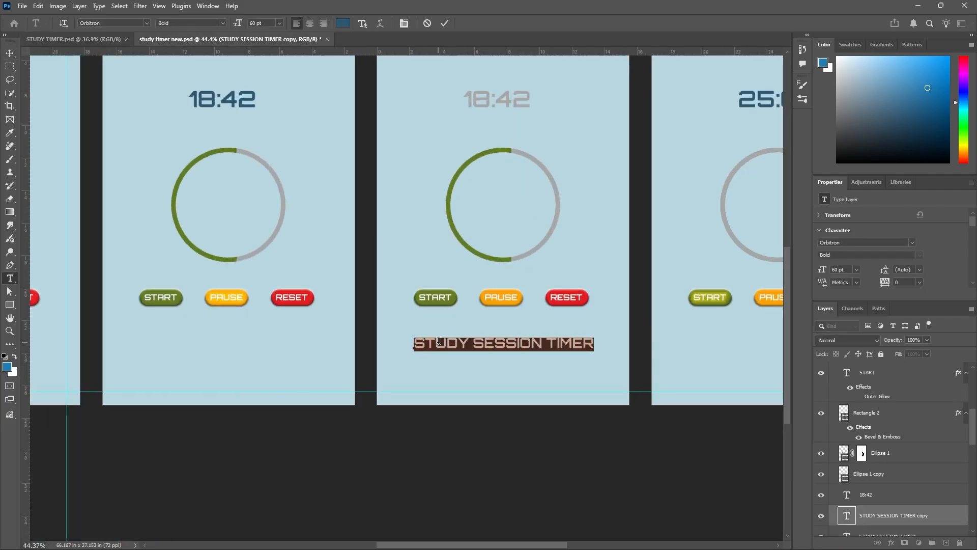
key(BackSpace)
text(paused state)
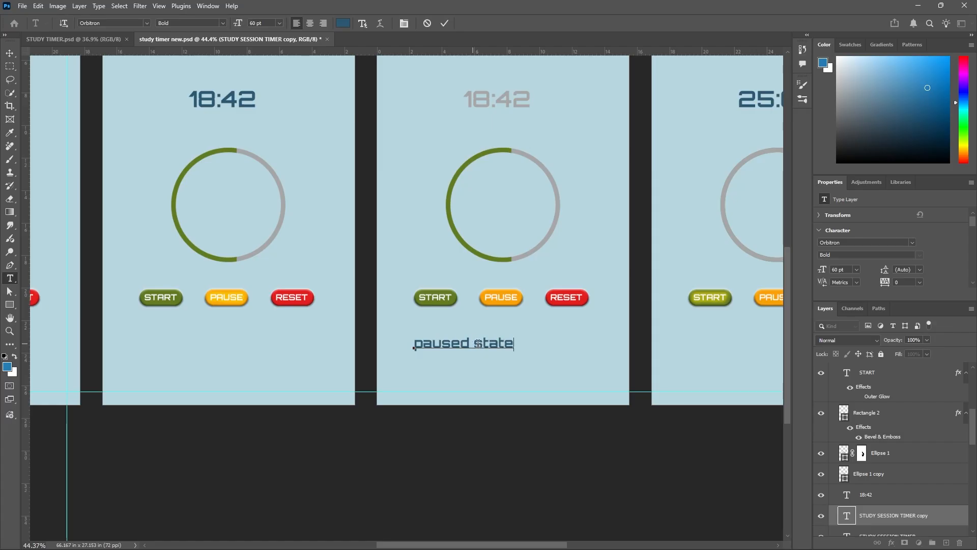
key(BackSpace)
key(BackSpace)
key(BackSpace)
key(BackSpace)
key(BackSpace)
key(BackSpace)
key(BackSpace)
key(BackSpace)
key(BackSpace)
key(BackSpace)
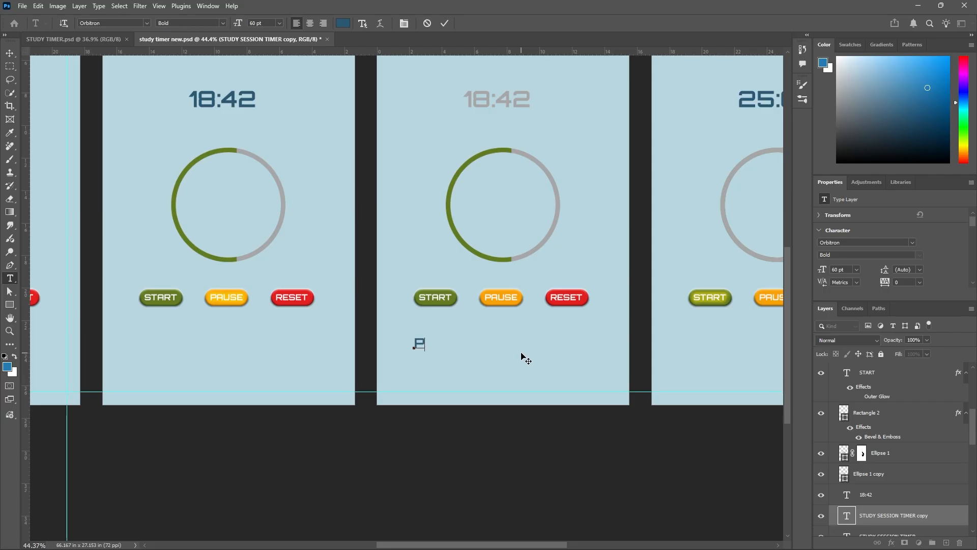
text(paus state)
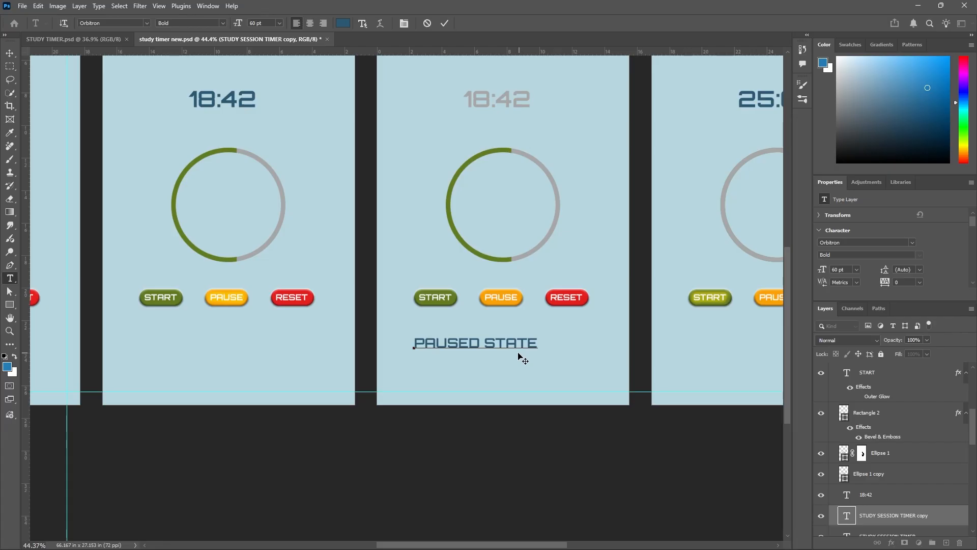
click(447, 22)
key(v)
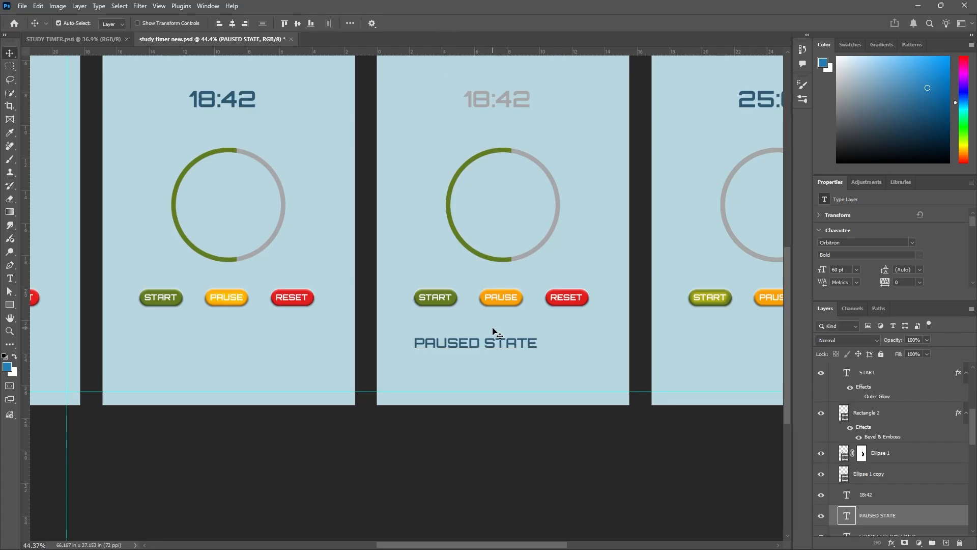
Centre the PAUSED STATE text under the buttons and recolour it with grey a6a6a6 sampled from the paused screen's ring.
drag(497, 342, 519, 343)
double_click(517, 340)
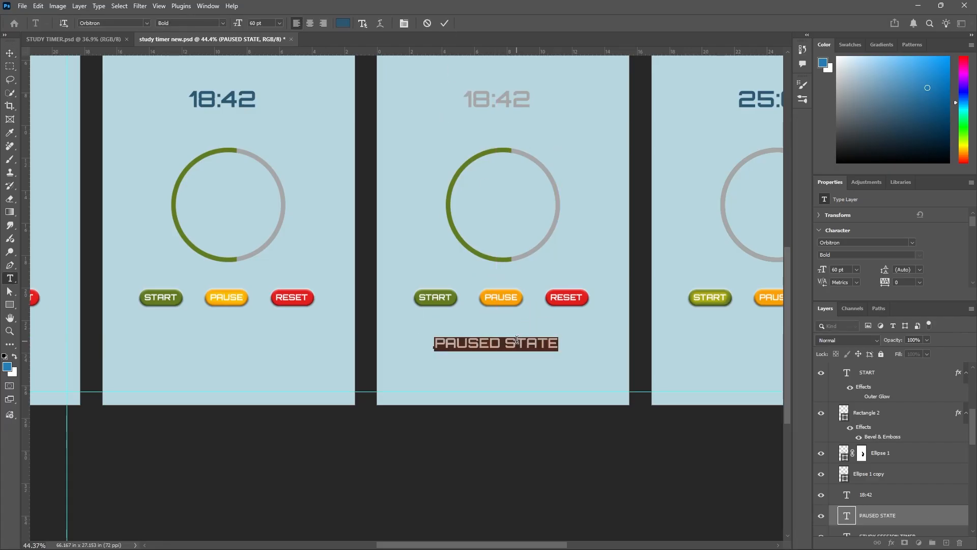
click(343, 23)
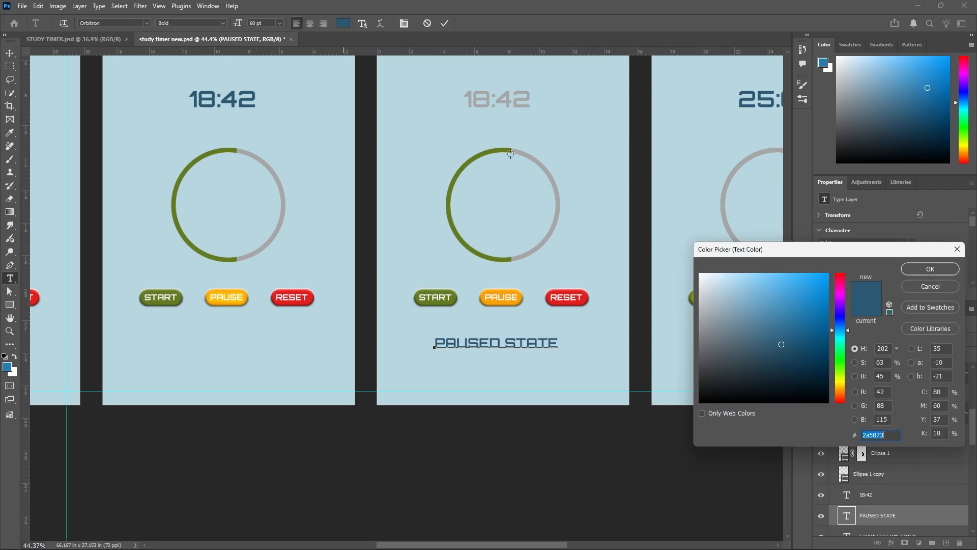
click(542, 166)
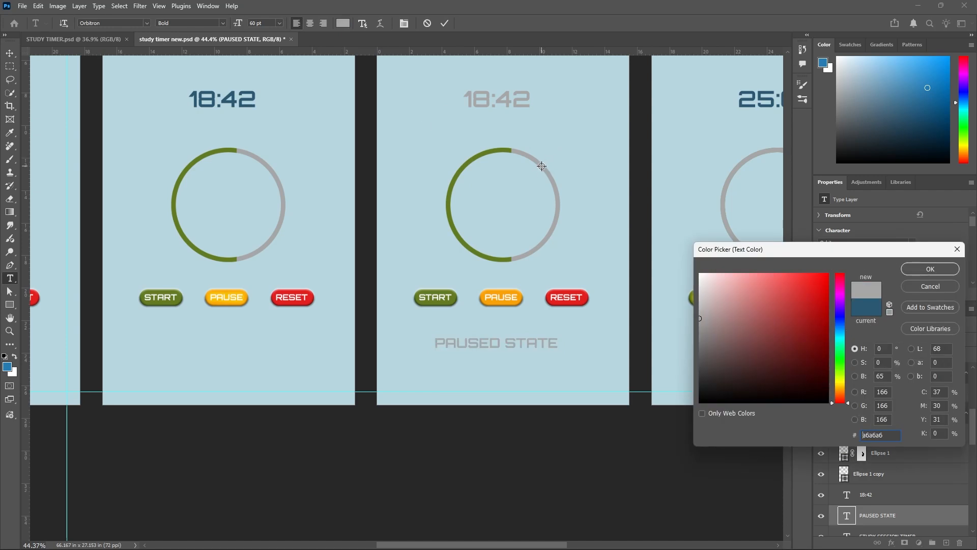
click(930, 269)
click(448, 24)
key(v)
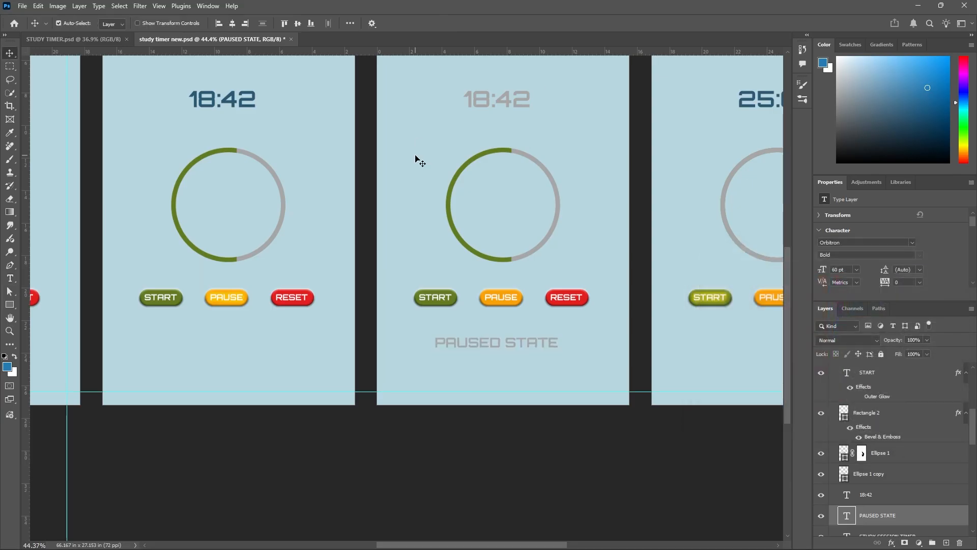
click(369, 313)
Find the paused screen's Rectangle 1 background layer and unlock it.
scroll(383, 336, down, 5)
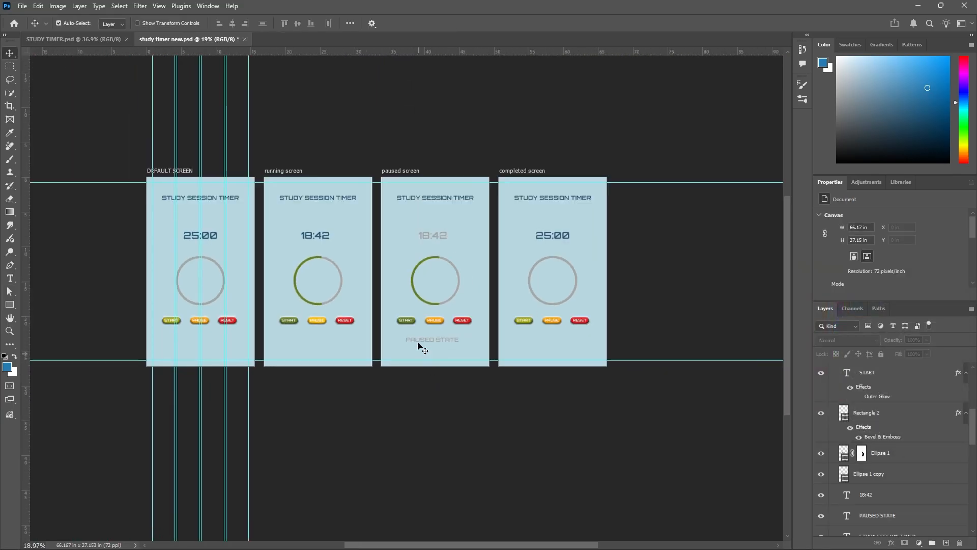
scroll(414, 343, up, 2)
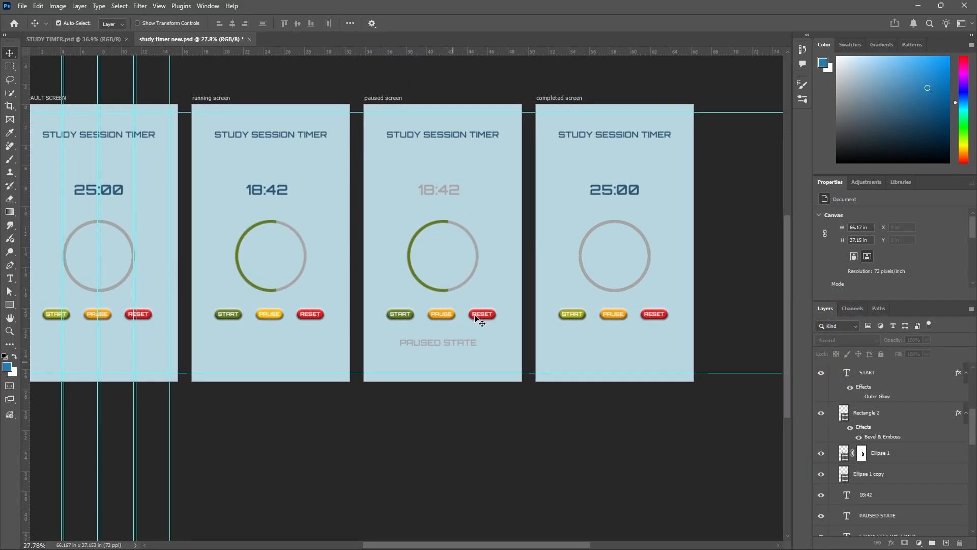
scroll(551, 356, down, 2)
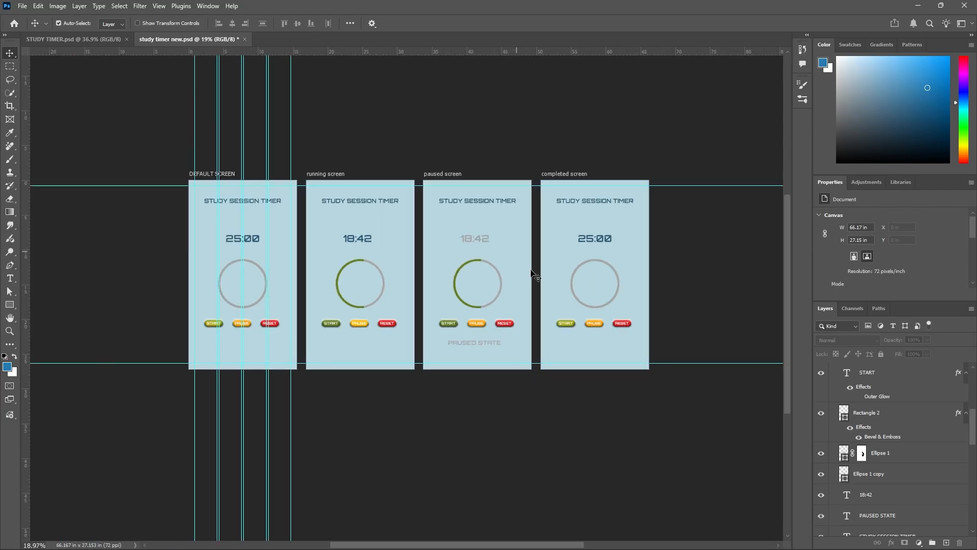
scroll(899, 420, up, 3)
scroll(891, 419, up, 1)
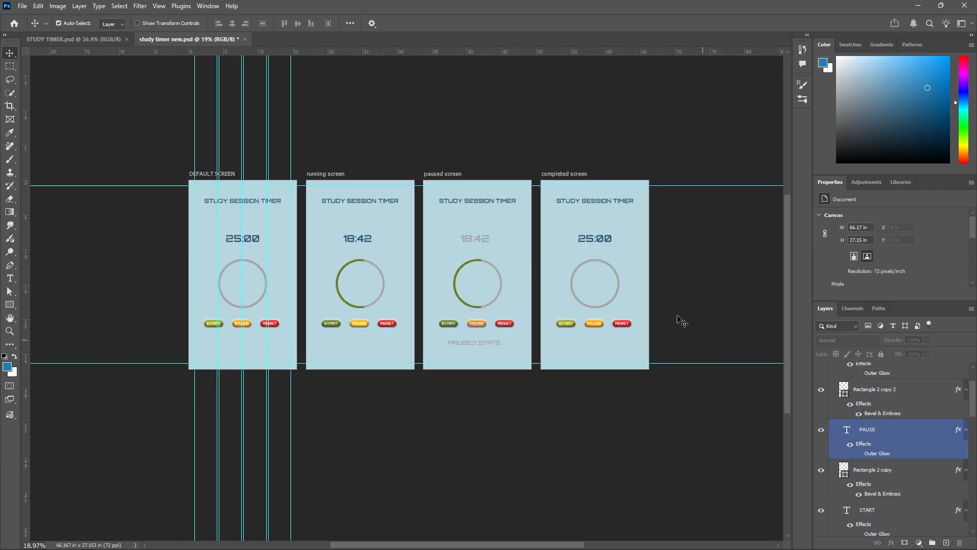
right_click(513, 292)
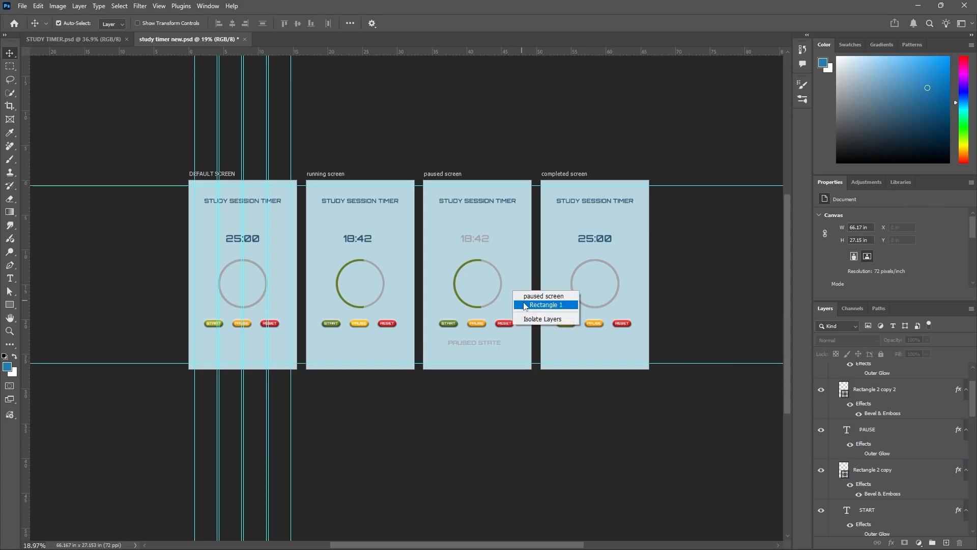
click(532, 296)
scroll(879, 431, down, 10)
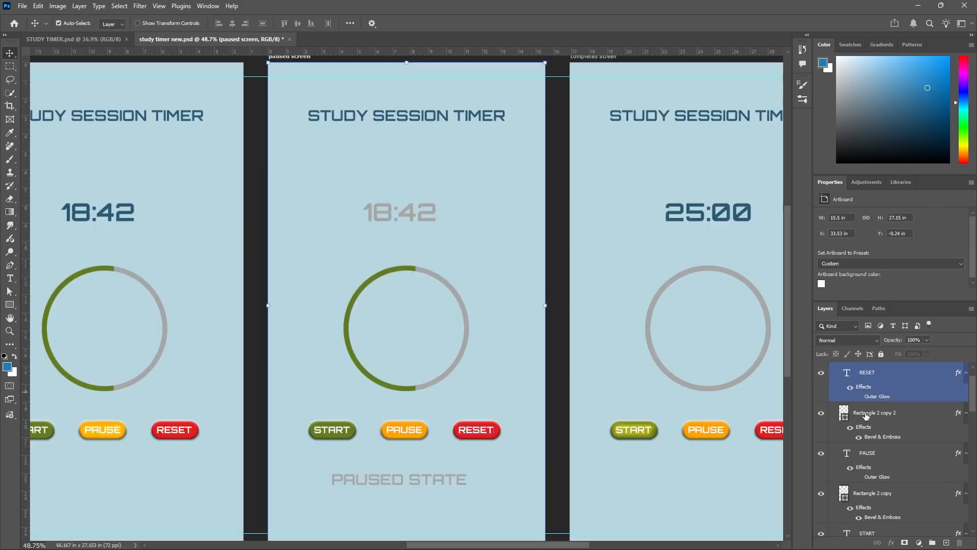
scroll(879, 431, down, 2)
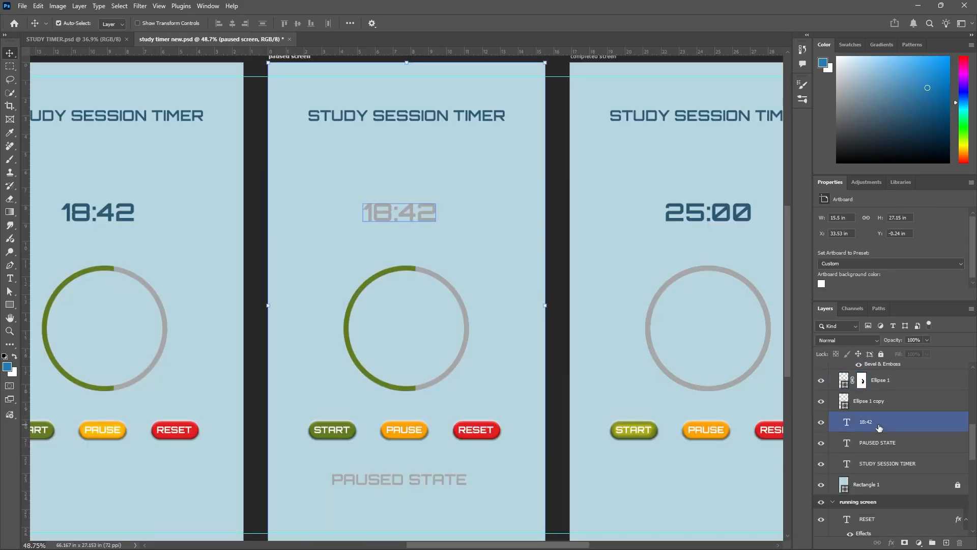
click(821, 486)
click(820, 486)
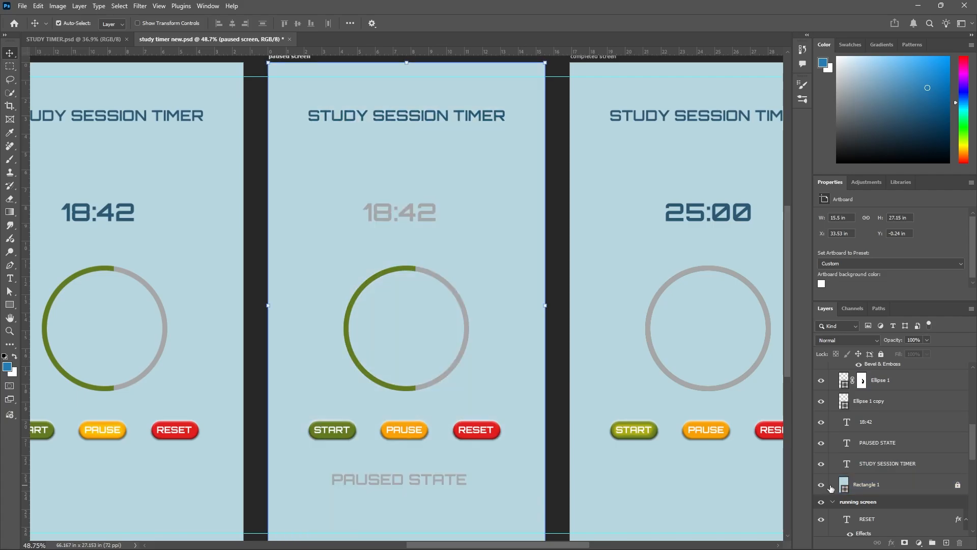
click(959, 485)
click(948, 491)
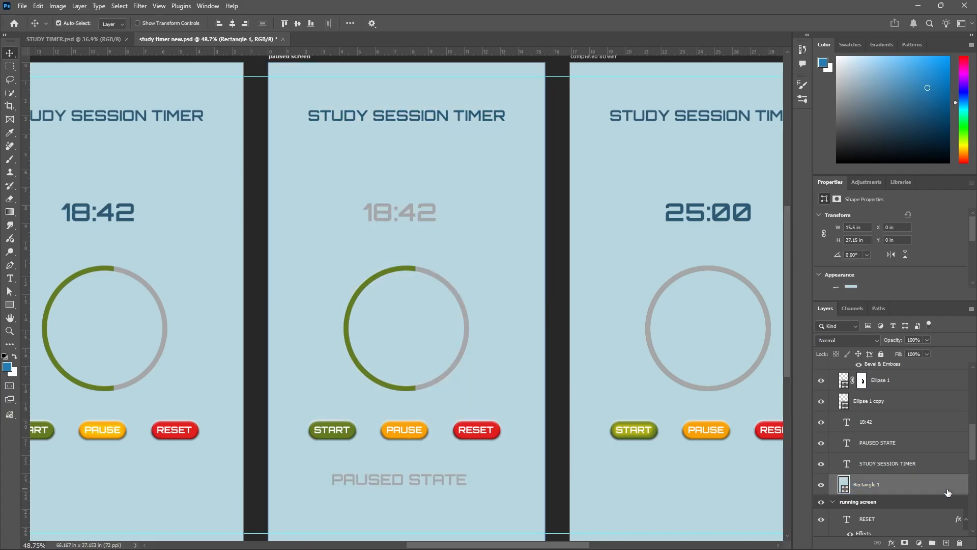
key(v)
Change the fill of the paused screen's Rectangle 1 background to a very light blue.
scroll(486, 260, down, 1)
click(11, 305)
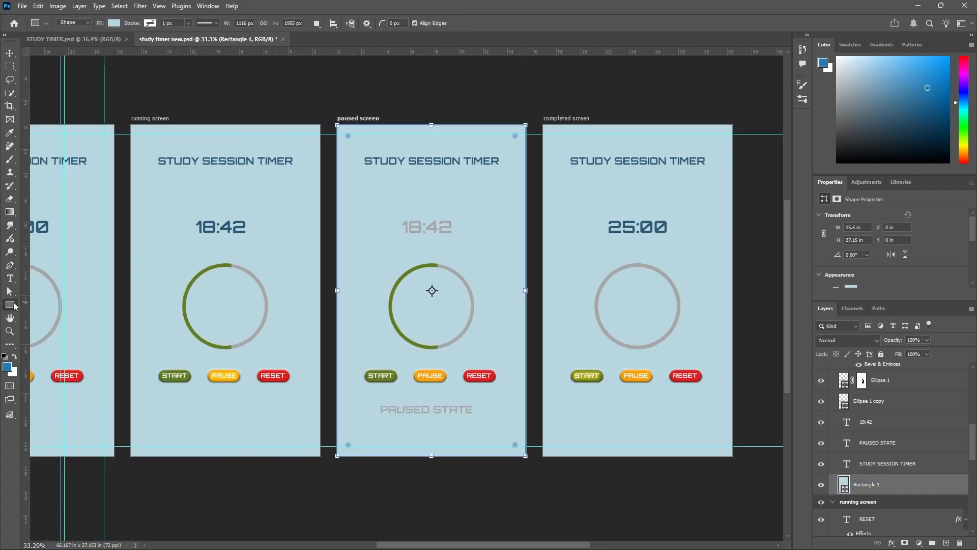
scroll(480, 272, down, 1)
click(115, 23)
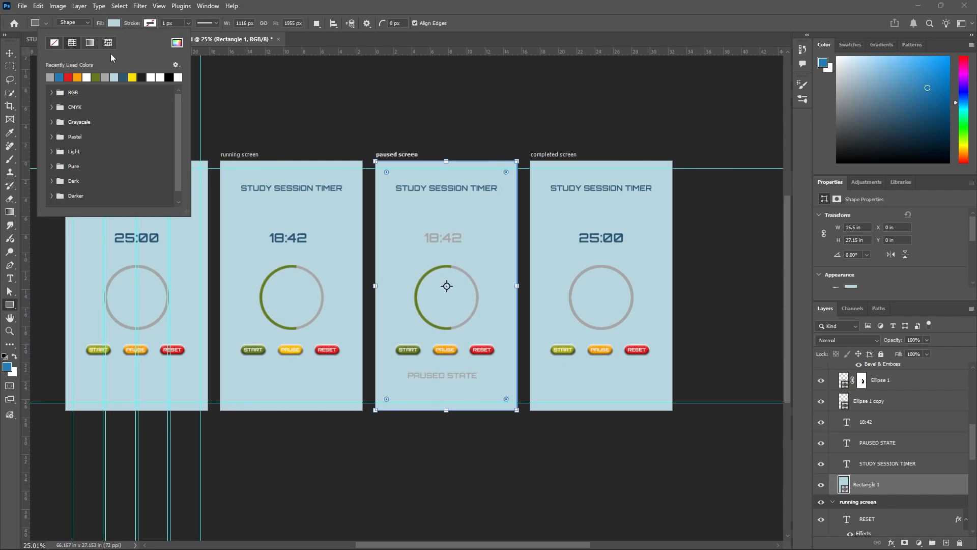
click(59, 79)
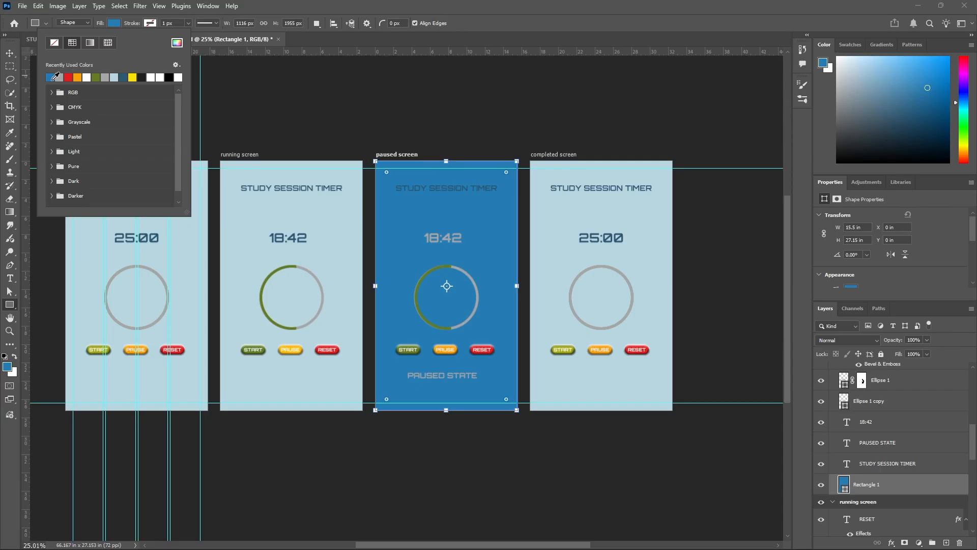
click(176, 44)
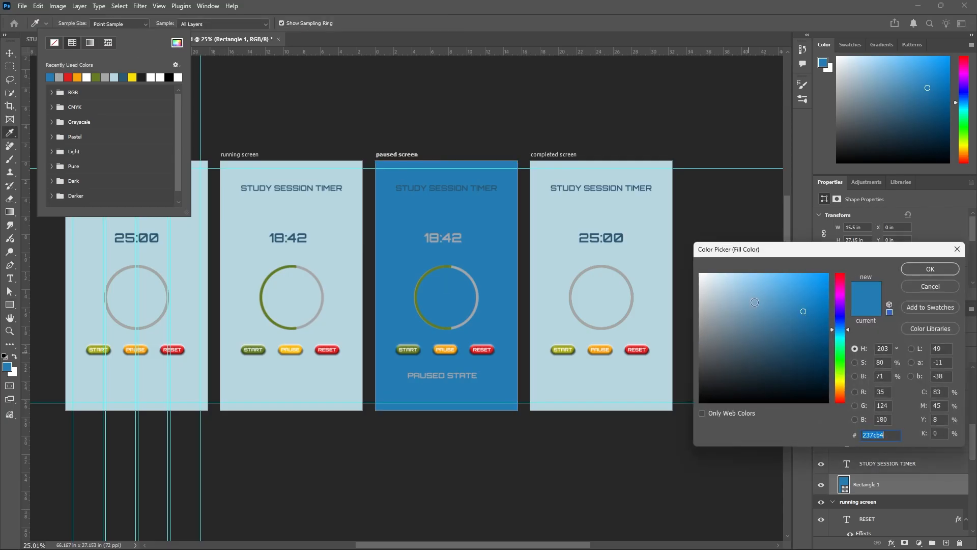
mouse_move(755, 300)
mouse_down()
mouse_move(738, 318)
mouse_move(729, 275)
mouse_up()
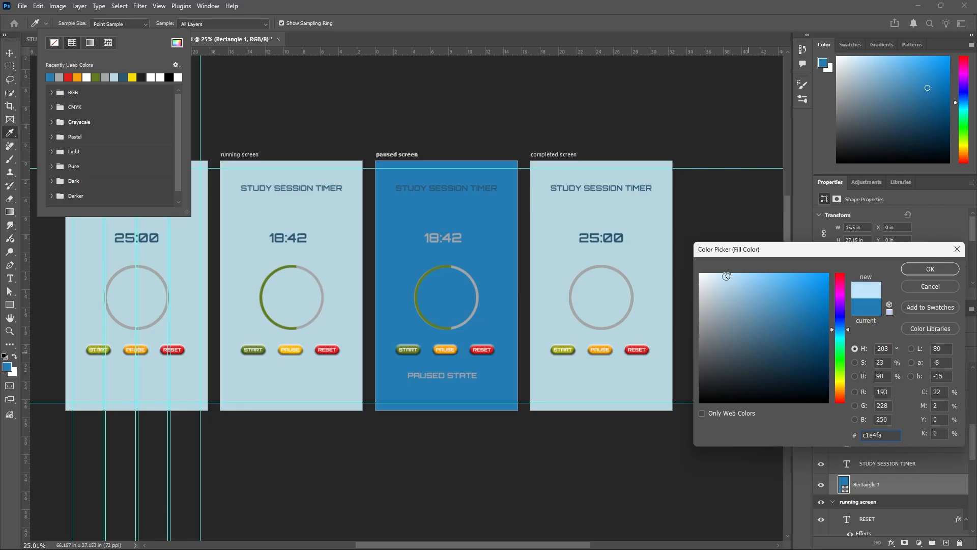
drag(725, 276, 722, 275)
click(942, 270)
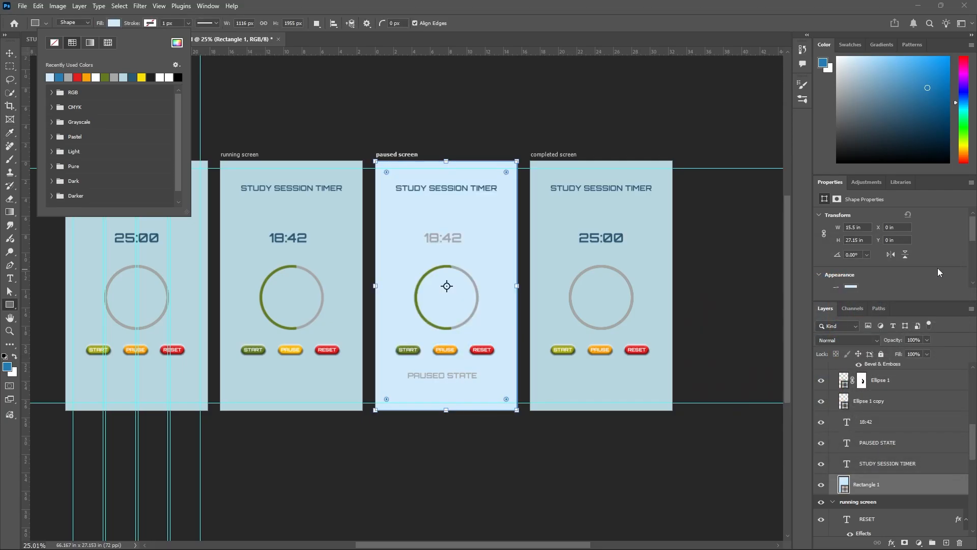
Change the fill of the completed screen's Rectangle 1 background to the same very light blue as the paused screen.
scroll(448, 386, up, 2)
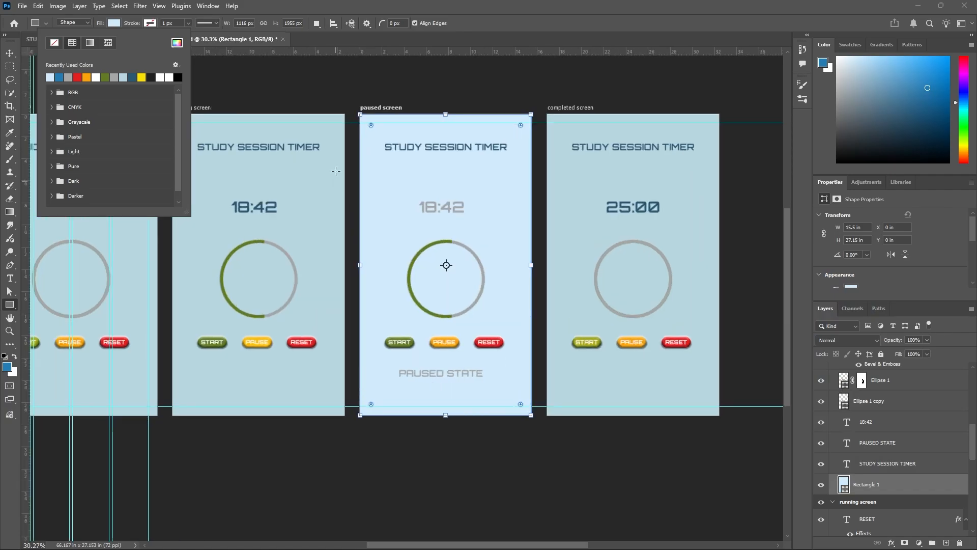
click(11, 54)
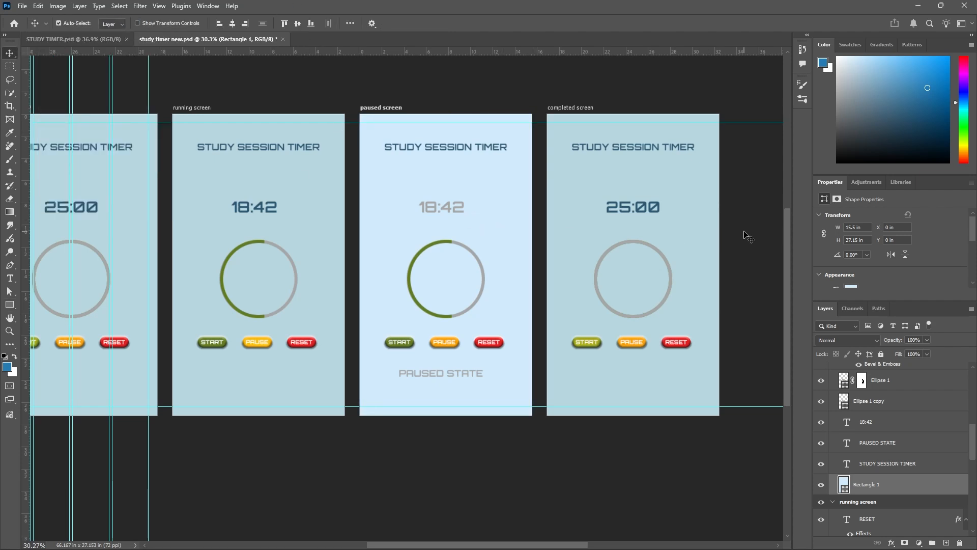
scroll(676, 265, down, 2)
click(631, 309)
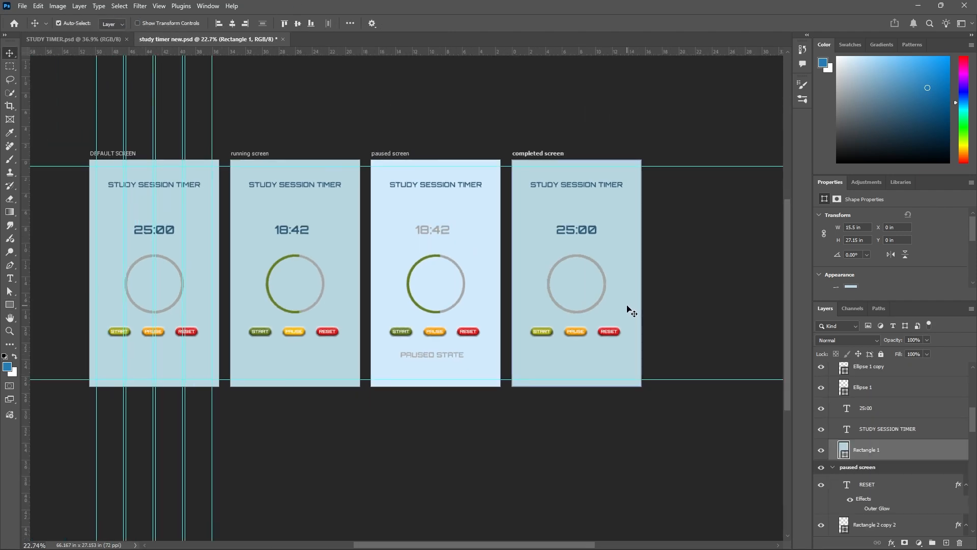
click(10, 304)
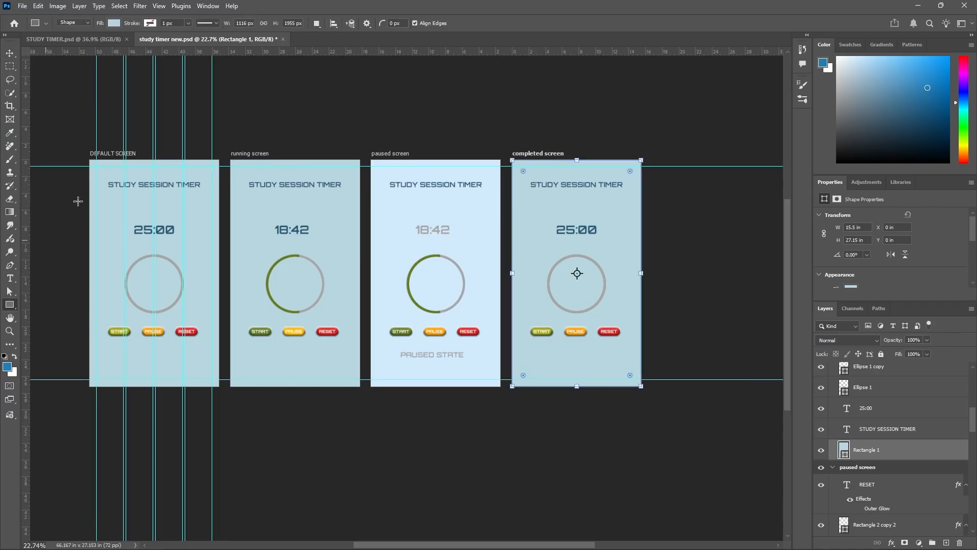
click(114, 23)
click(52, 76)
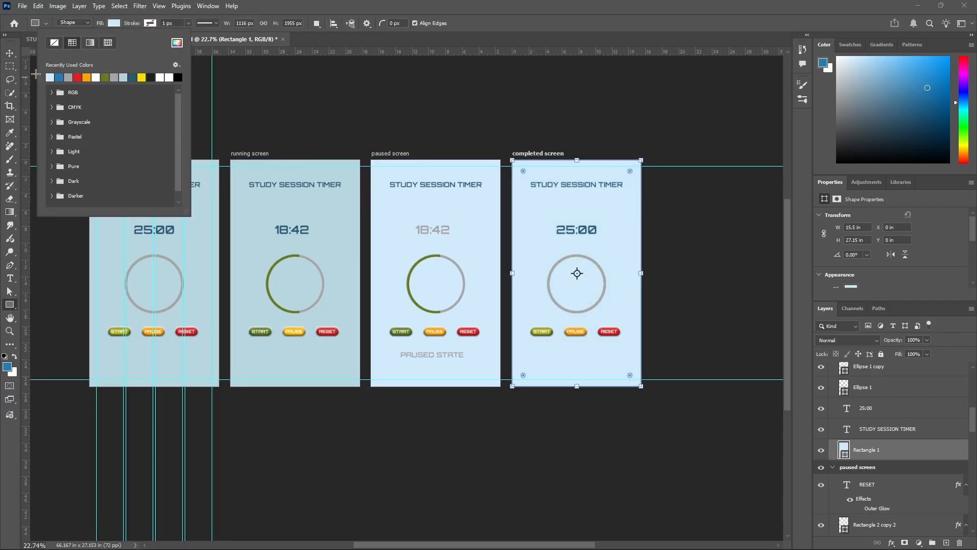
click(10, 53)
click(310, 124)
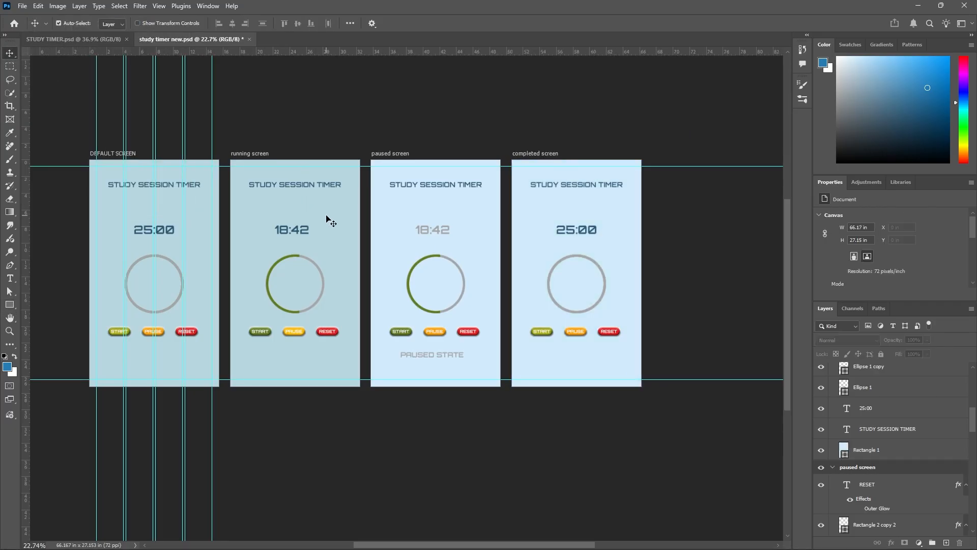
click(10, 305)
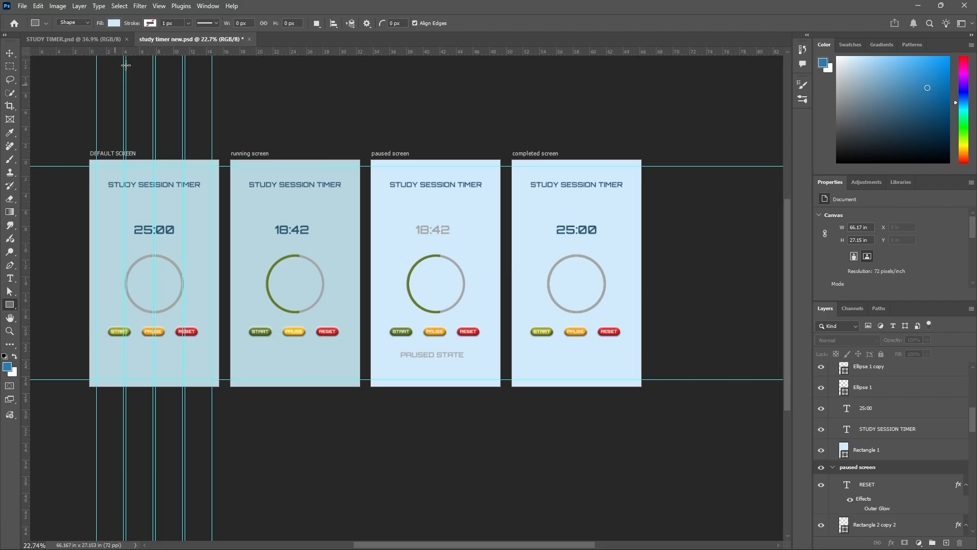
click(113, 24)
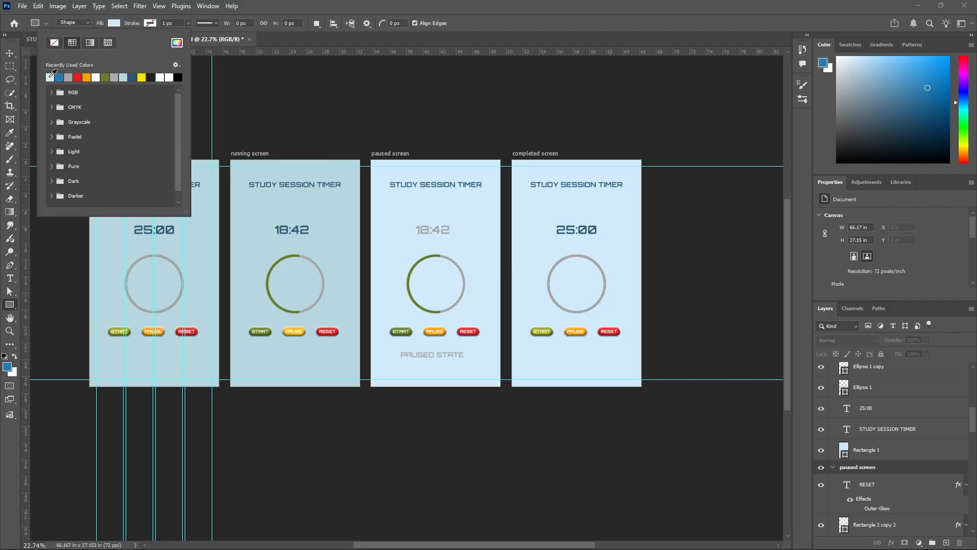
click(53, 75)
click(357, 244)
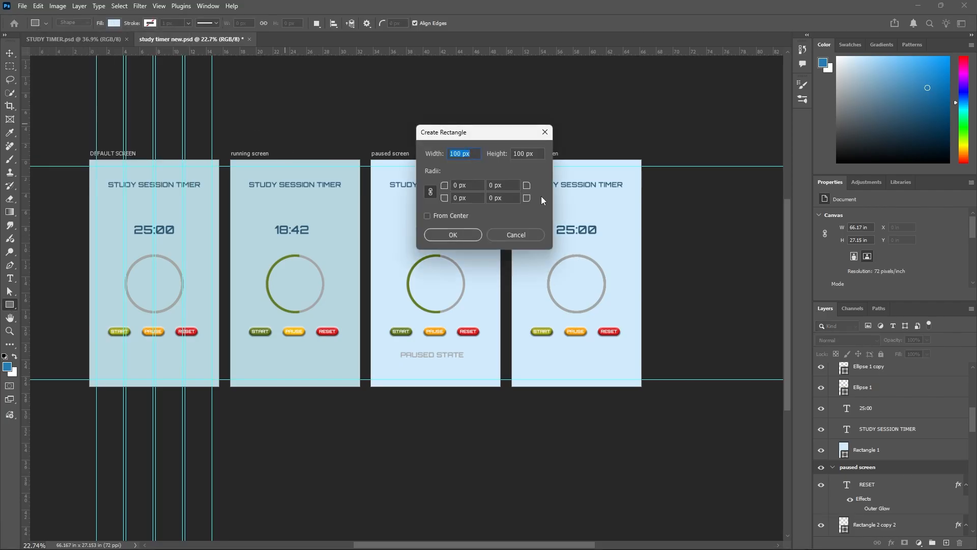
click(524, 235)
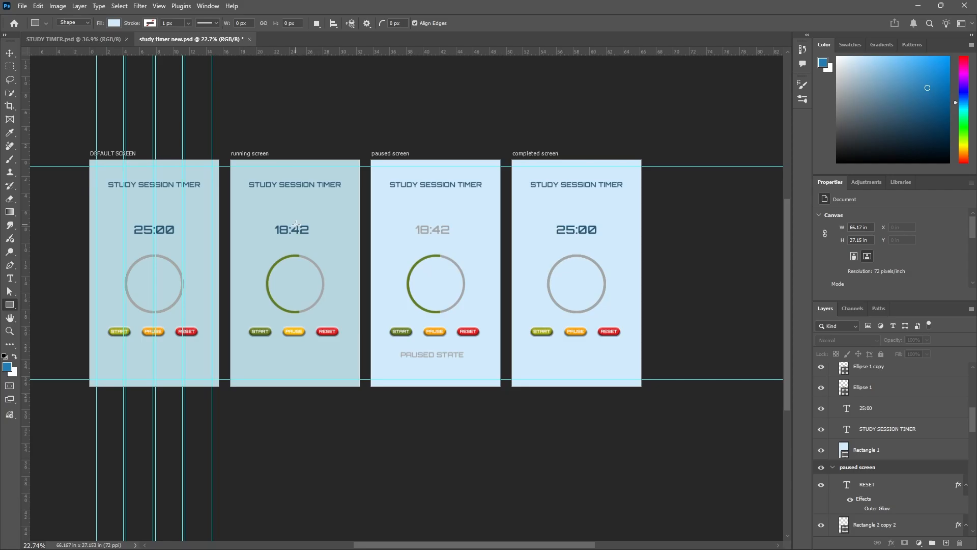
key(v)
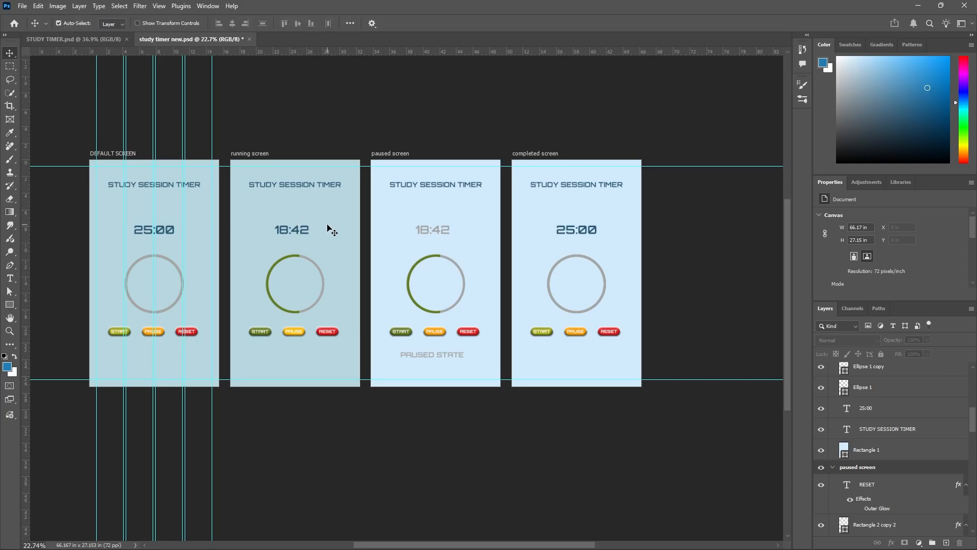
Find the running screen's Rectangle 1 background layer and unlock it.
scroll(890, 442, down, 3)
click(884, 463)
scroll(884, 463, down, 3)
click(865, 445)
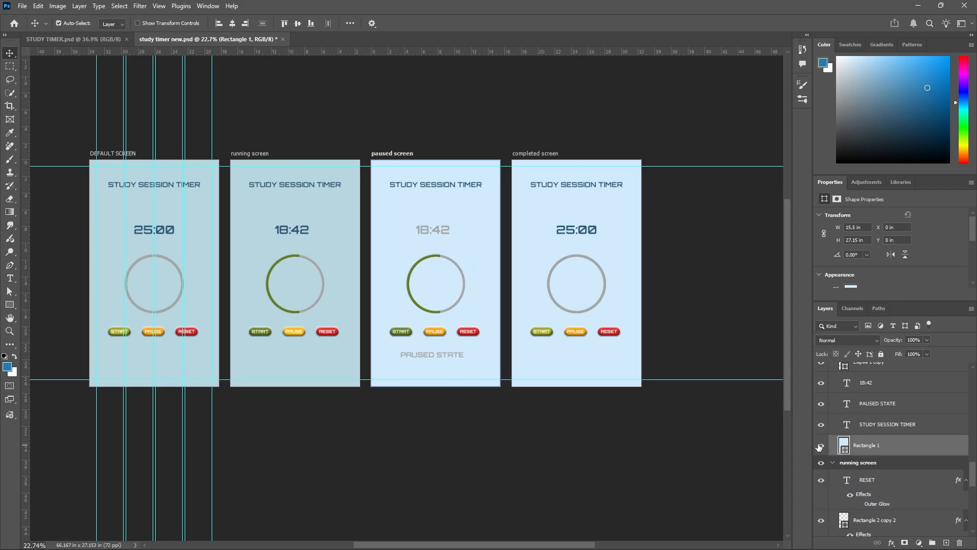
click(821, 446)
click(820, 445)
scroll(865, 458, down, 3)
click(905, 497)
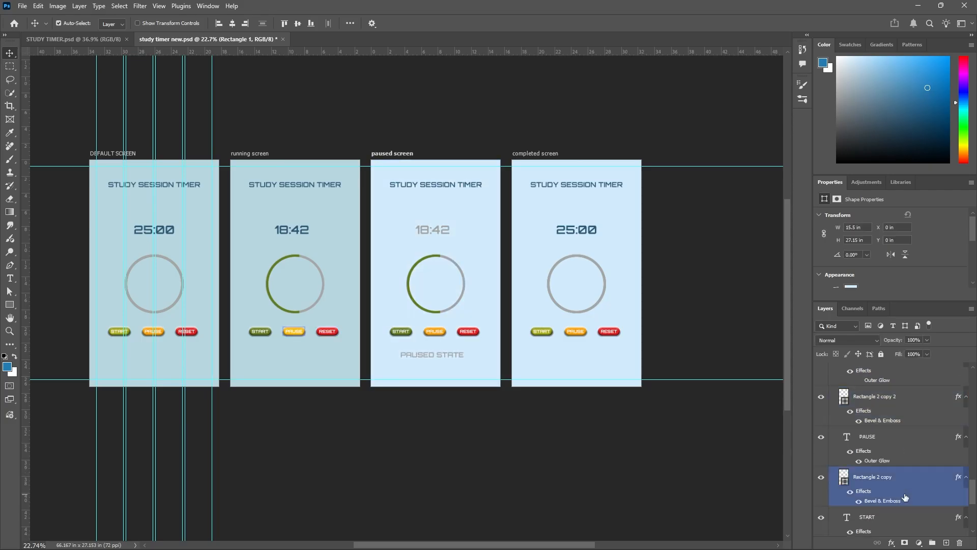
scroll(904, 496, down, 5)
click(922, 512)
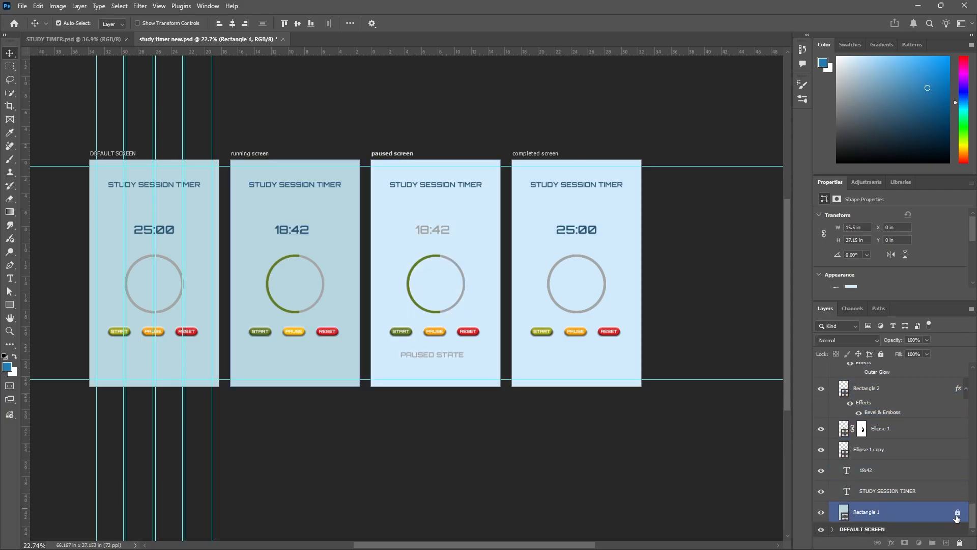
click(957, 512)
Change the fill of the running screen's Rectangle 1 background to the recently used very light blue.
click(10, 305)
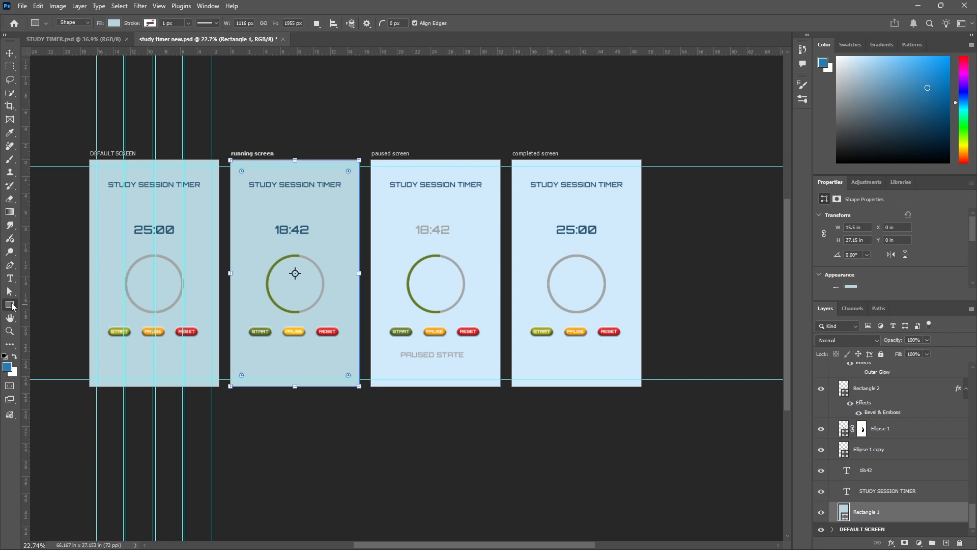
click(116, 24)
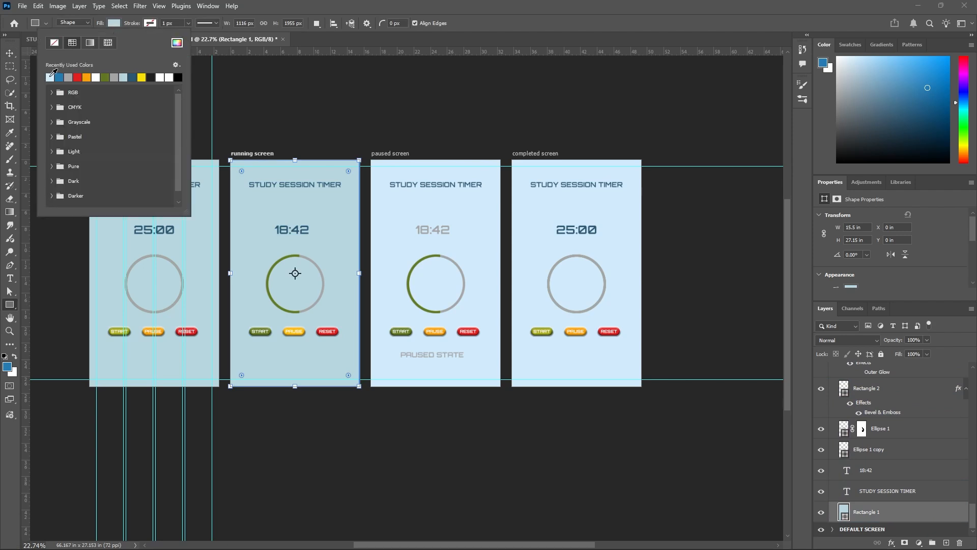
click(50, 77)
click(10, 53)
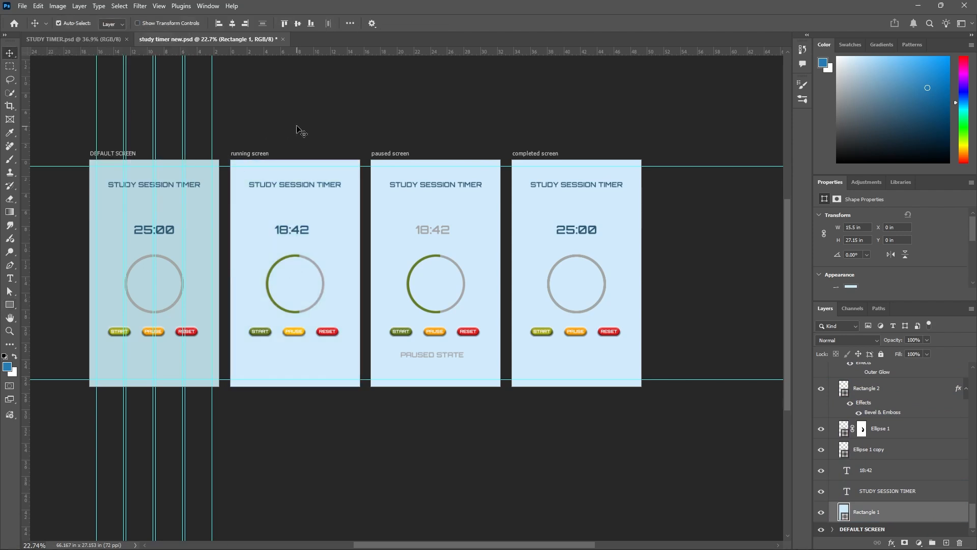
Change the fill of the DEFAULT SCREEN's Rectangle 1 background to the matching very light blue.
click(203, 216)
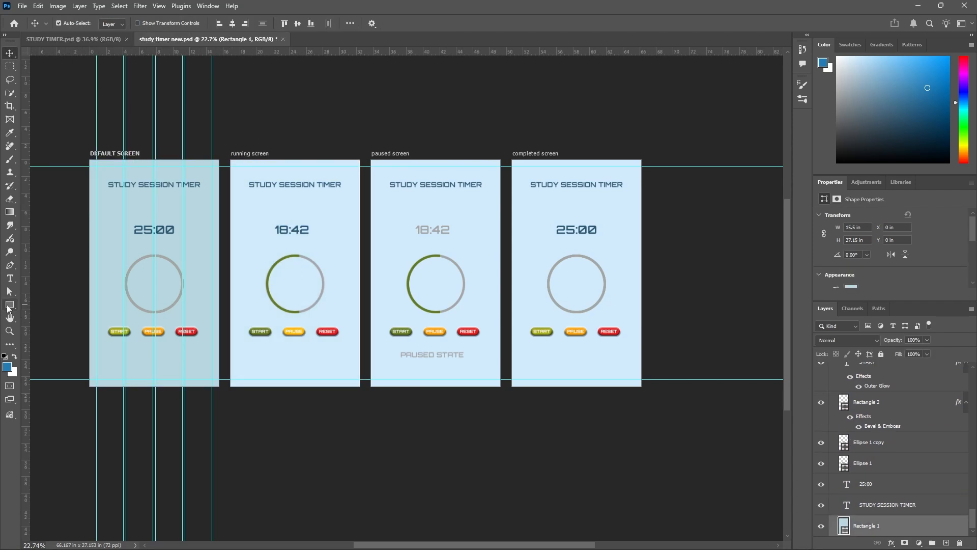
click(9, 305)
click(114, 23)
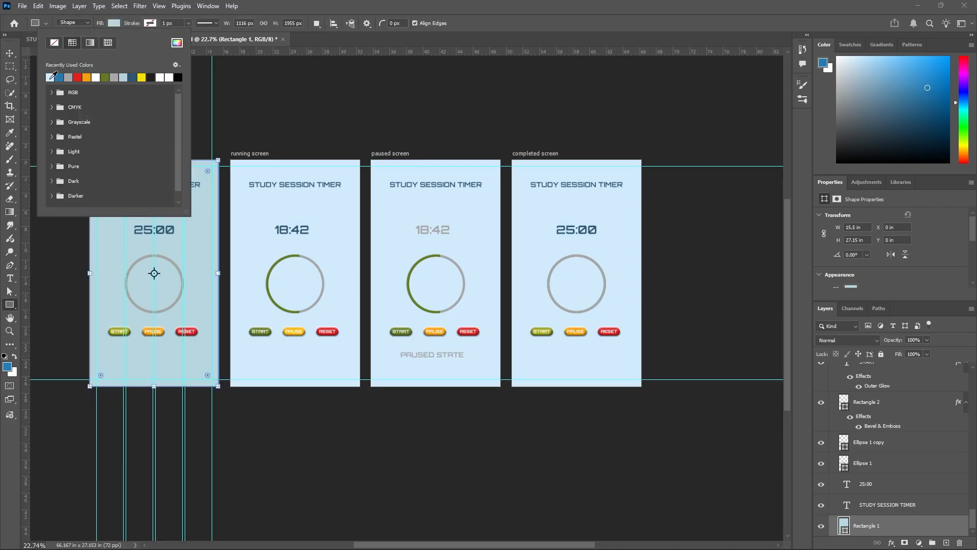
click(51, 77)
click(9, 53)
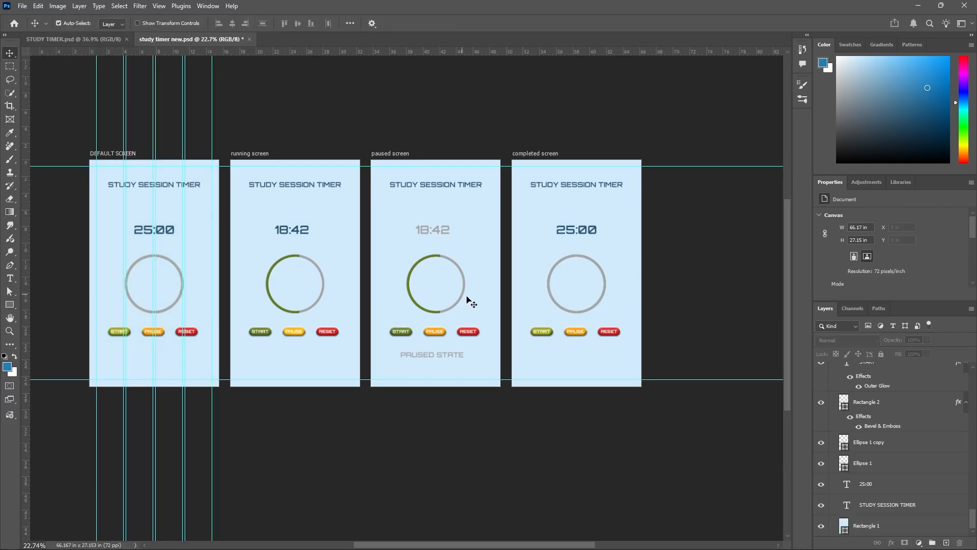
Check the recoloured screens and save study timer new.psd.
scroll(471, 303, down, 3)
scroll(498, 367, up, 3)
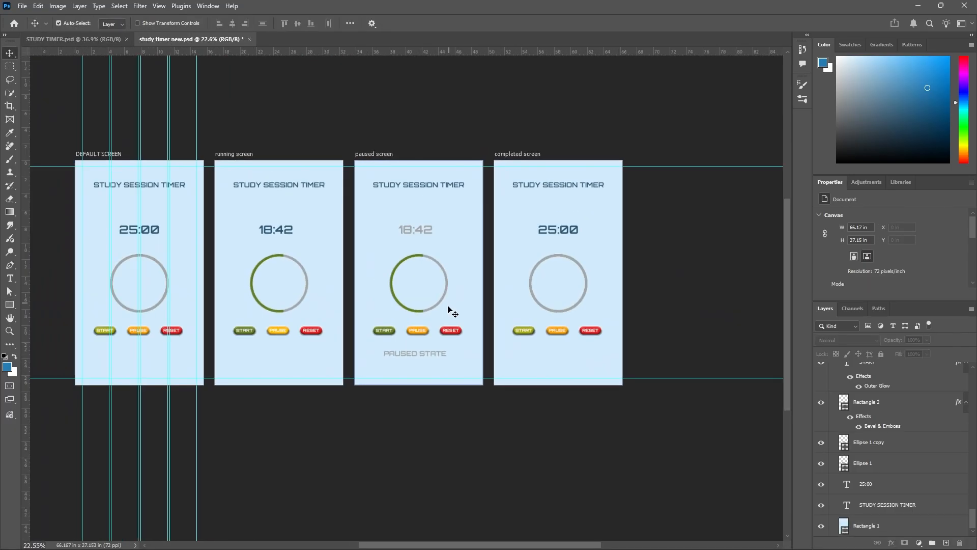
scroll(450, 310, up, 3)
scroll(443, 391, down, 2)
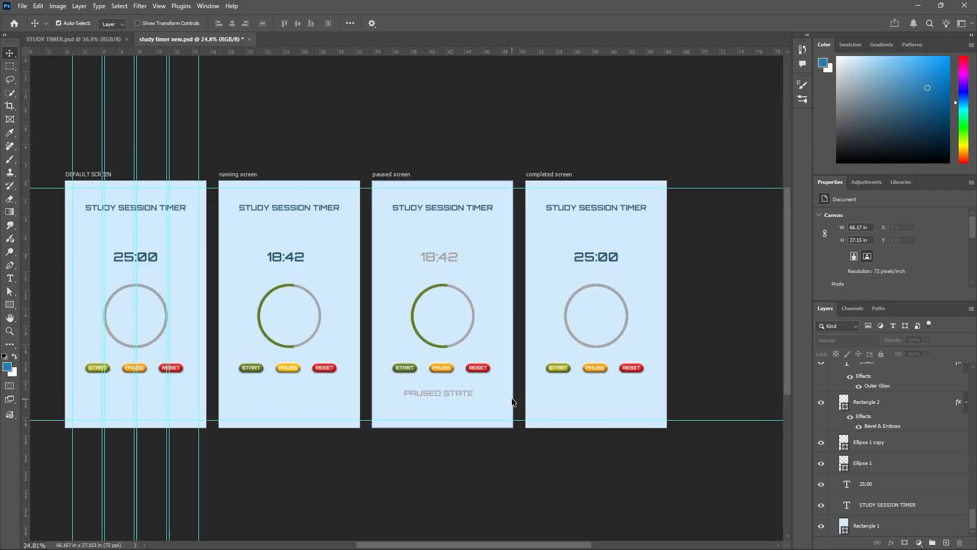
scroll(446, 399, up, 2)
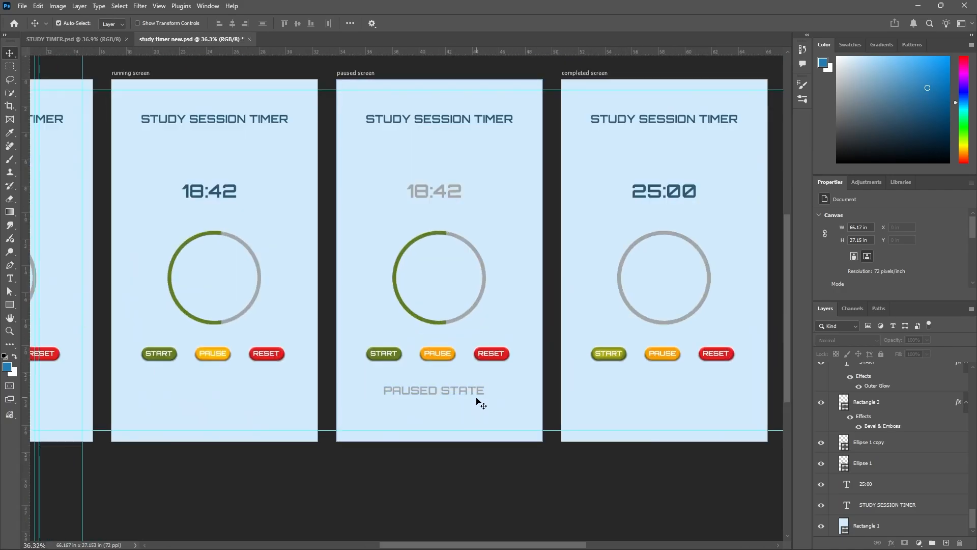
scroll(466, 288, down, 1)
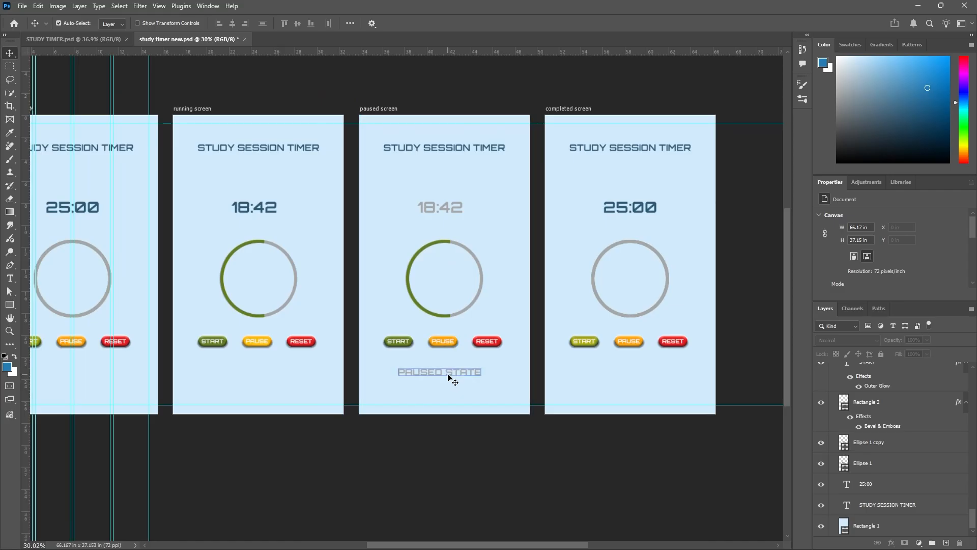
key(ctrl+s)
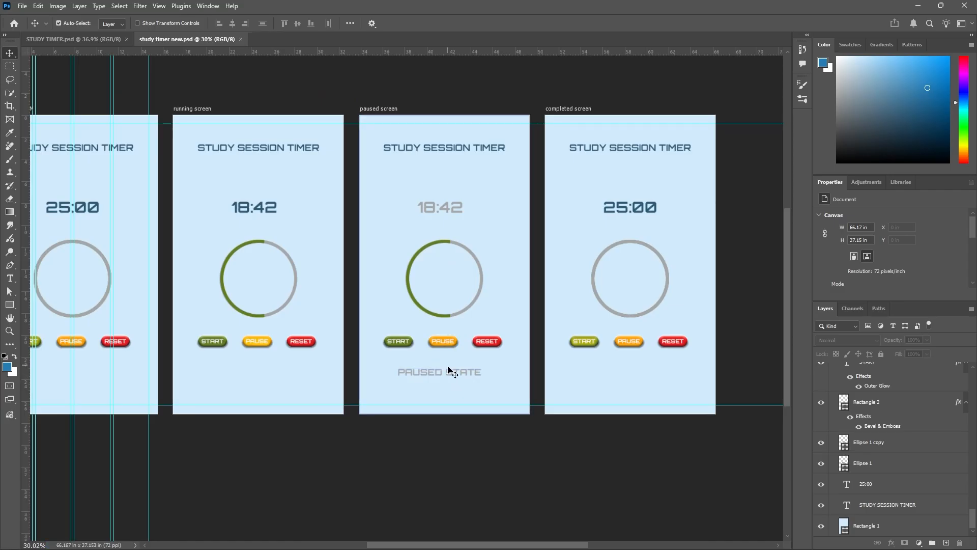
Examine the completed screen in STUDY TIMER.psd as reference, then return to study timer new.psd.
scroll(447, 364, up, 1)
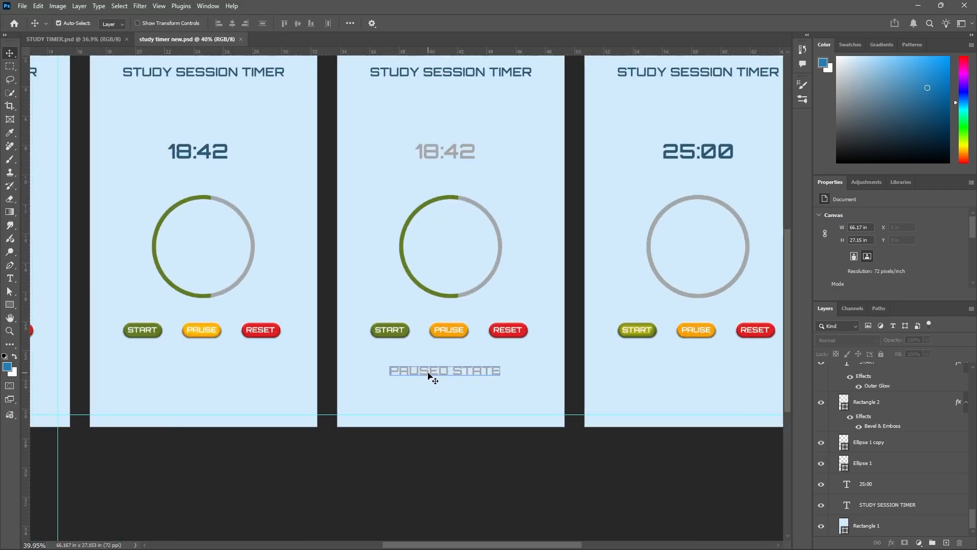
click(81, 40)
scroll(102, 151, down, 3)
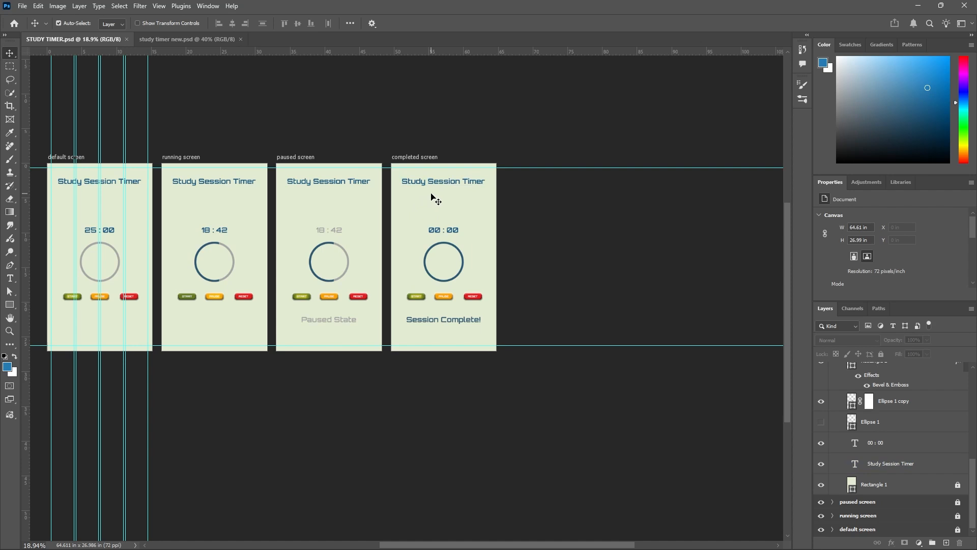
scroll(435, 200, up, 2)
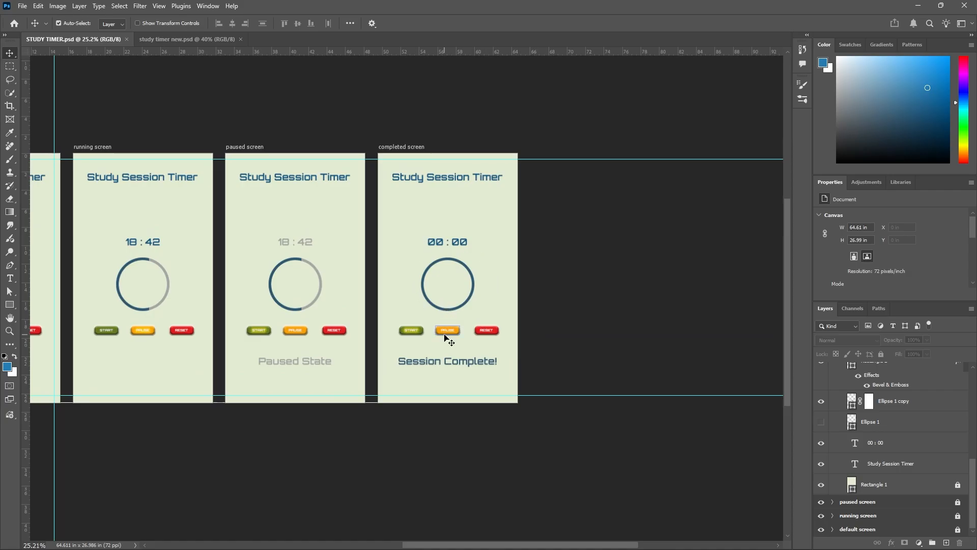
scroll(446, 336, up, 2)
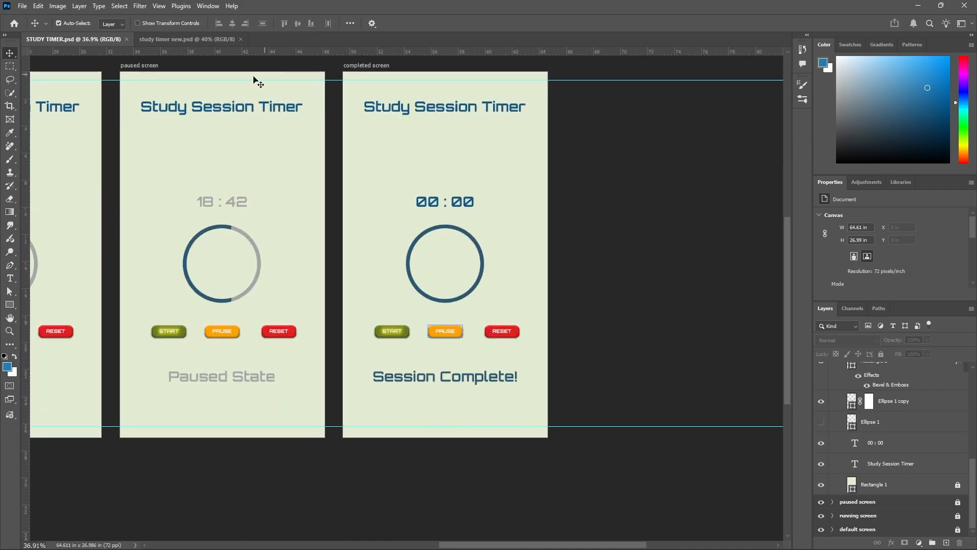
click(207, 36)
Hide the completed screen's grey Ellipse 1 copy ring to leave the full green Ellipse 1 ring showing.
scroll(467, 303, down, 3)
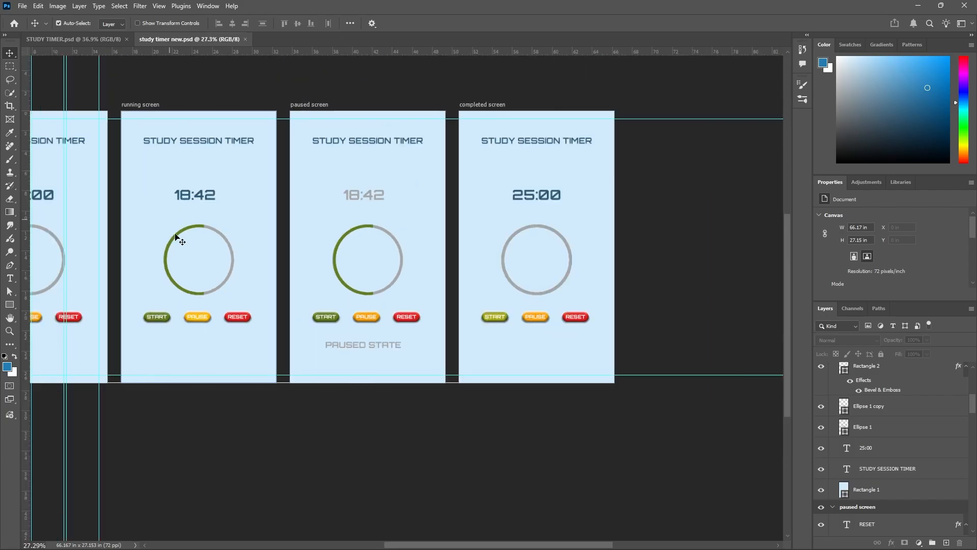
scroll(421, 239, up, 2)
click(493, 237)
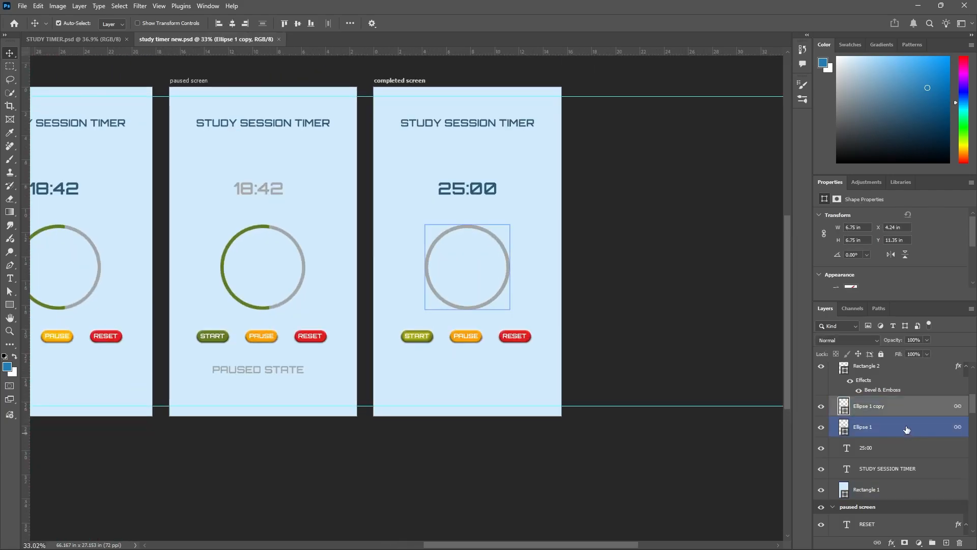
click(821, 408)
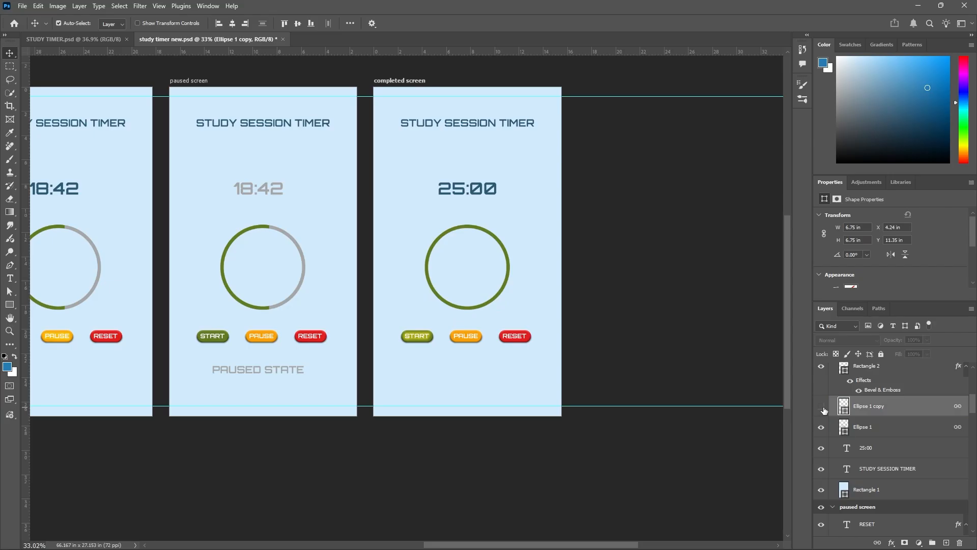
Change the completed screen's timer text to 00:00.
double_click(443, 196)
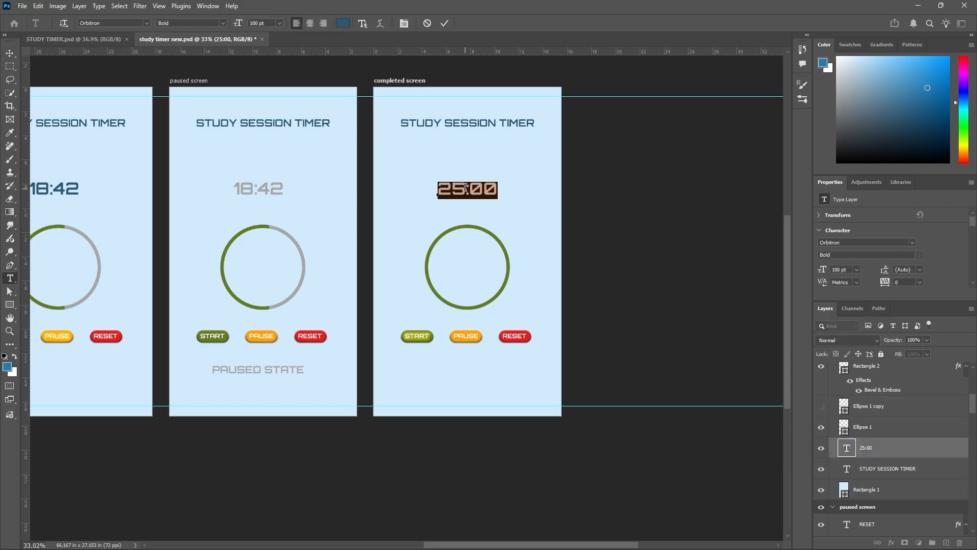
drag(466, 188, 408, 192)
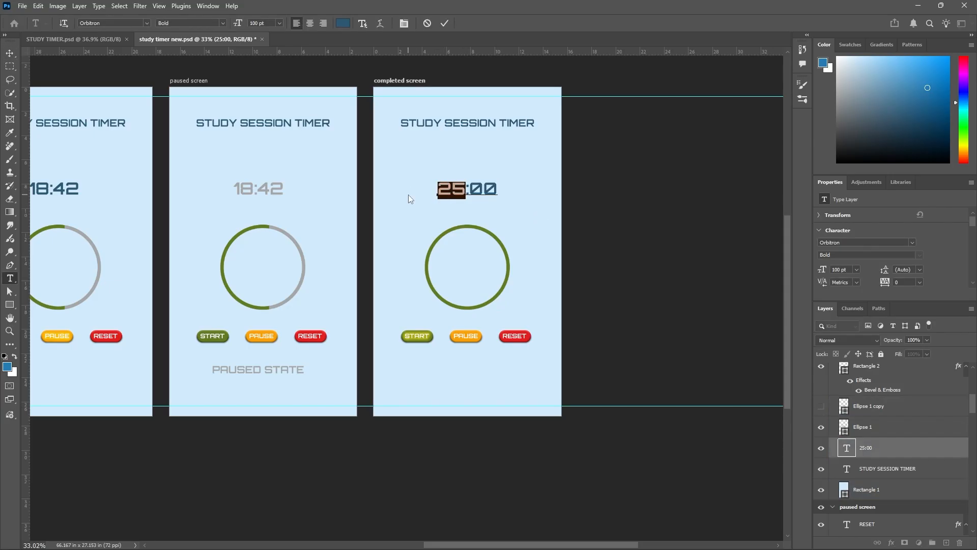
text(00)
click(449, 23)
key(v)
click(435, 354)
scroll(479, 328, down, 1)
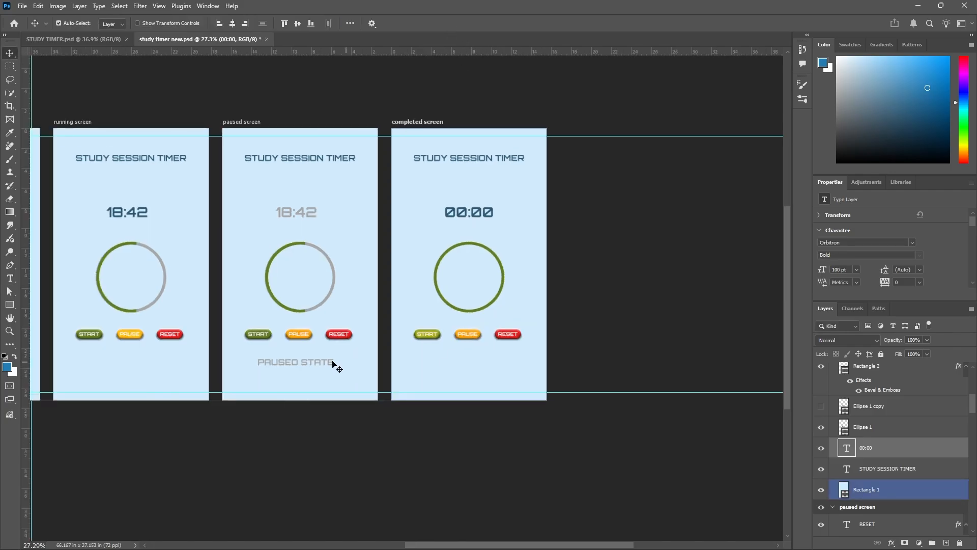
Copy the PAUSED STATE text from the paused screen into the completed screen and place it below the buttons.
click(330, 364)
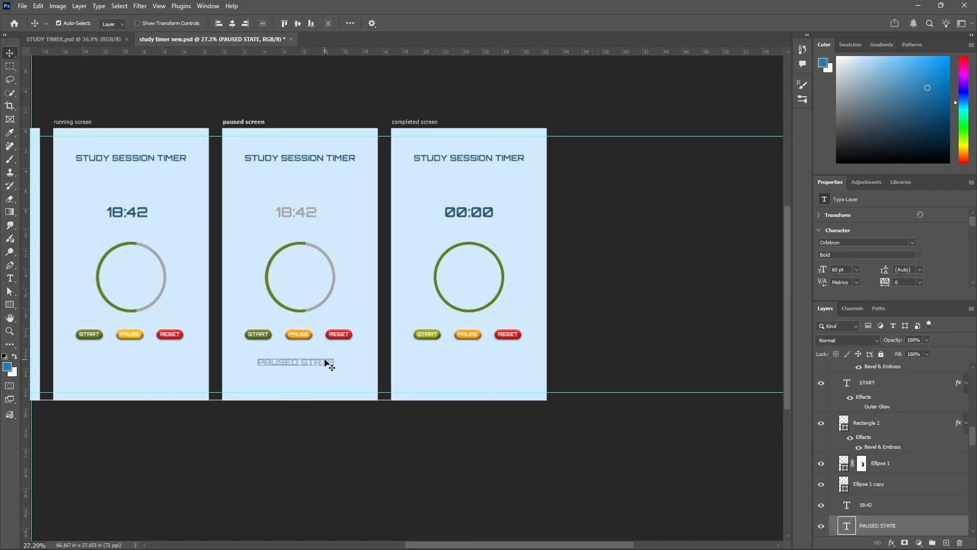
click(474, 360)
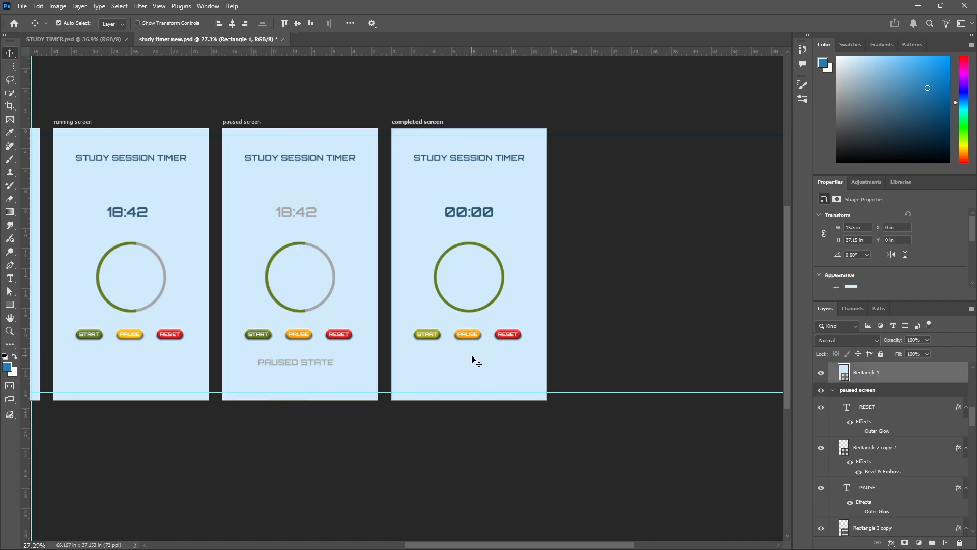
key(ctrl+v)
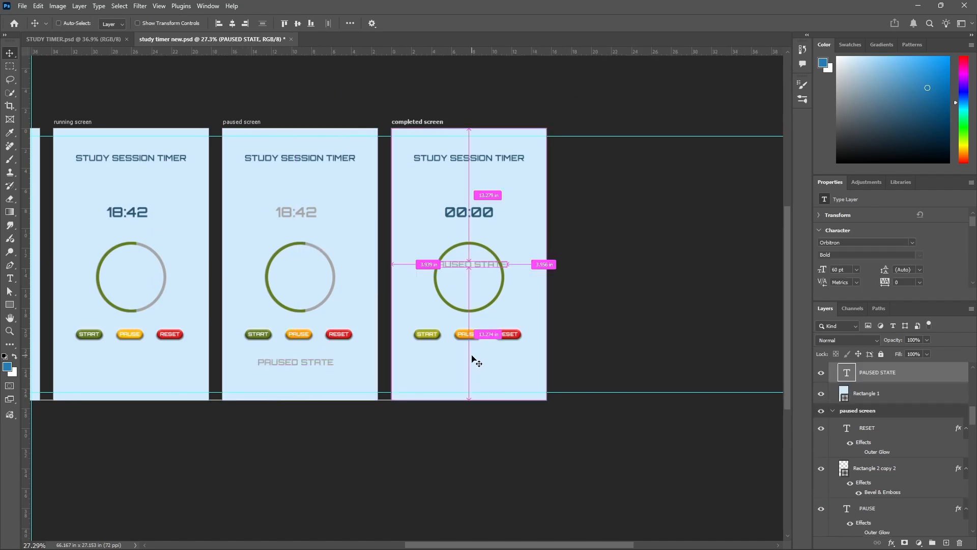
drag(466, 270, 469, 362)
scroll(468, 362, up, 5)
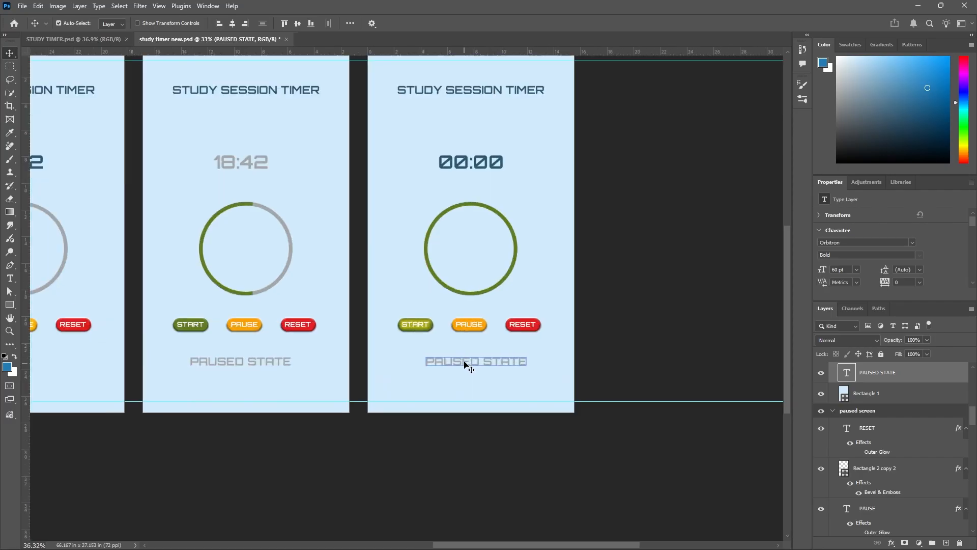
Change the pasted text on the completed screen to SESSION COMPLETE!, using STUDY TIMER.psd as reference.
click(109, 40)
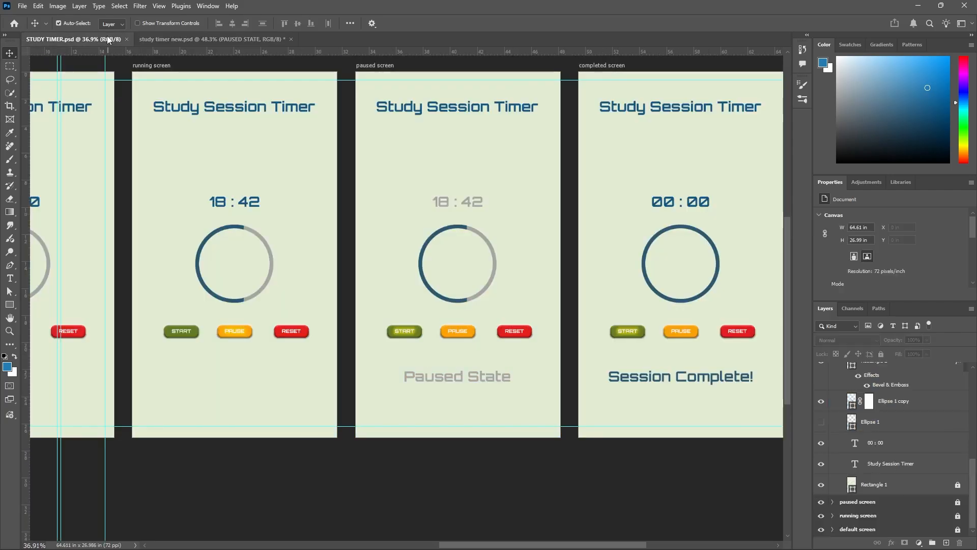
click(220, 39)
scroll(222, 249, down, 4)
scroll(442, 404, up, 2)
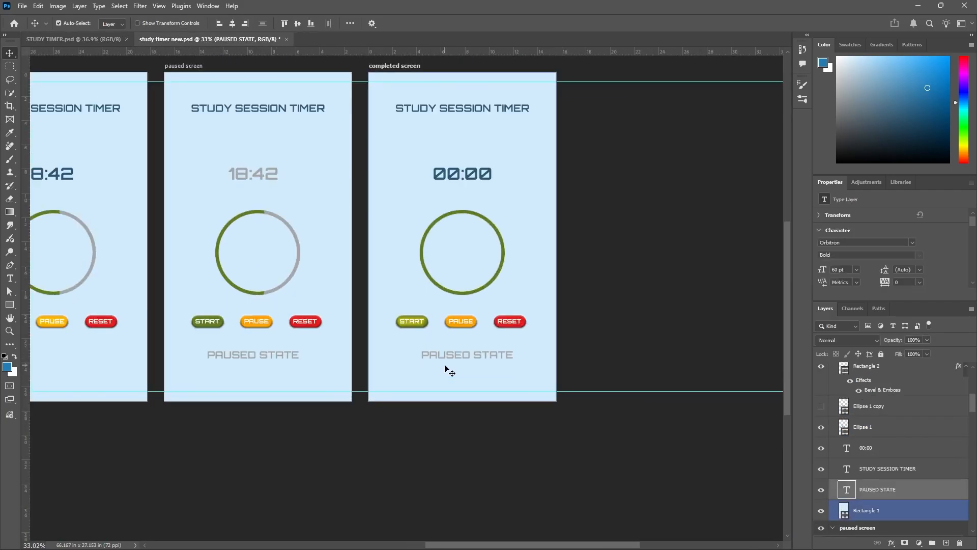
double_click(441, 354)
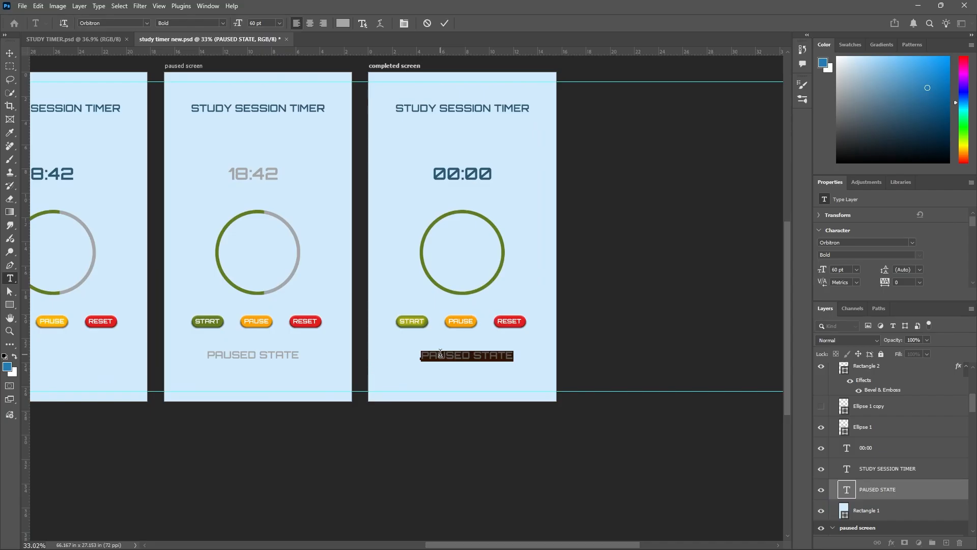
text(SESSIO)
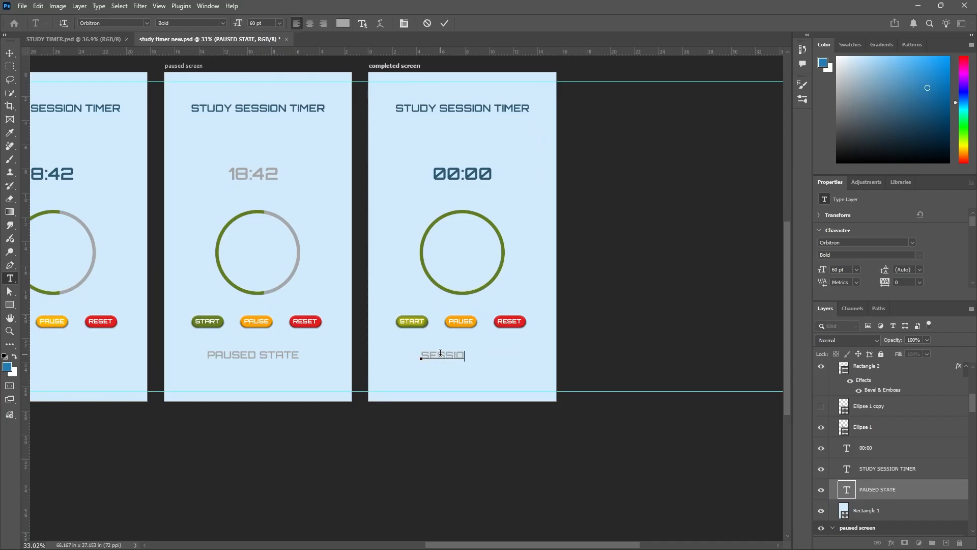
text(N COMPLET)
click(443, 24)
key(v)
Shift SESSION COMPLETE! to sit centrally below the buttons and align its vertical centre with the paused screen's PAUSED STATE text.
scroll(481, 362, up, 4)
drag(504, 357, 480, 358)
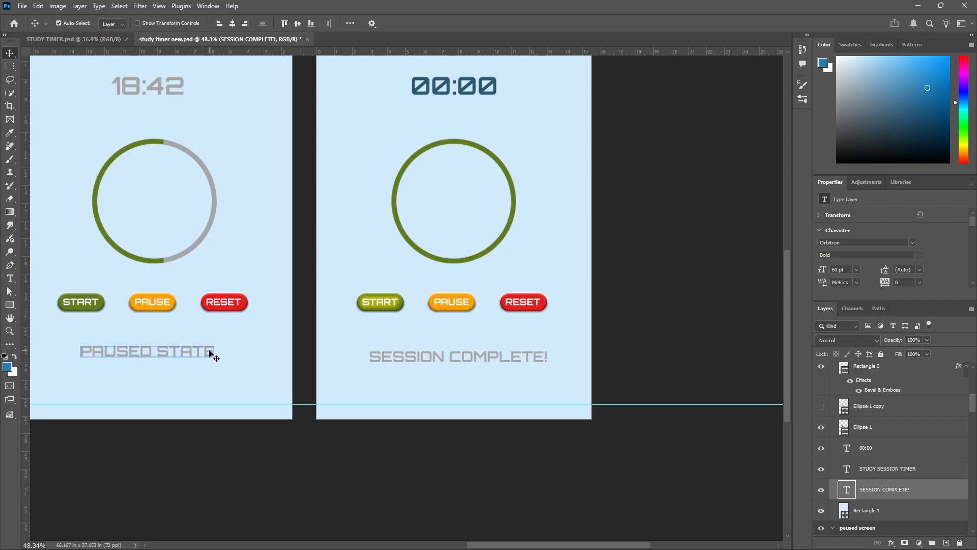
scroll(897, 458, down, 1)
click(897, 479)
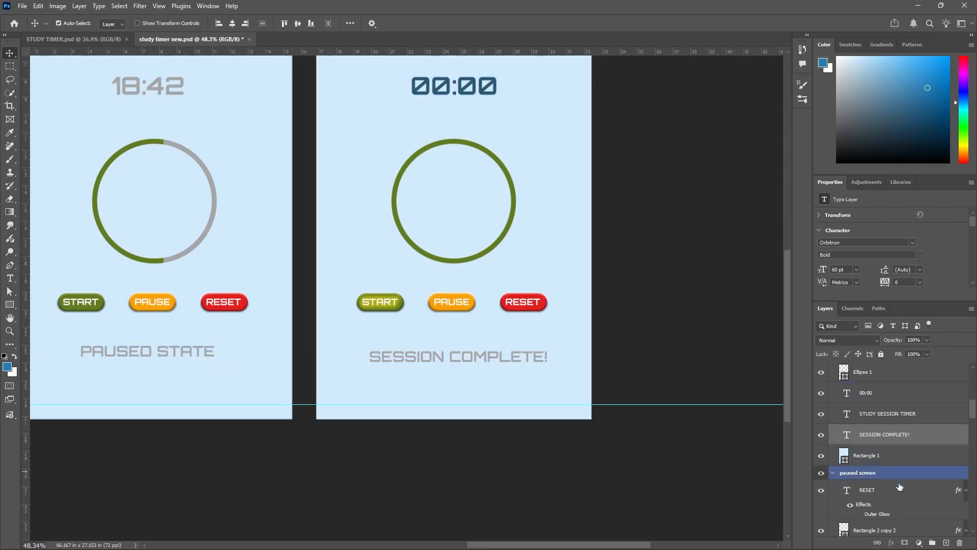
scroll(887, 464, up, 1)
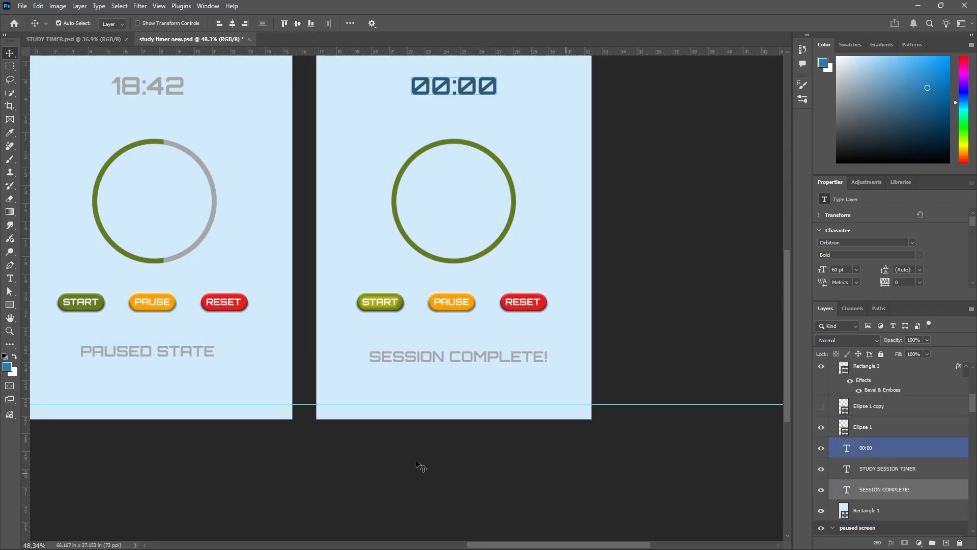
click(183, 389)
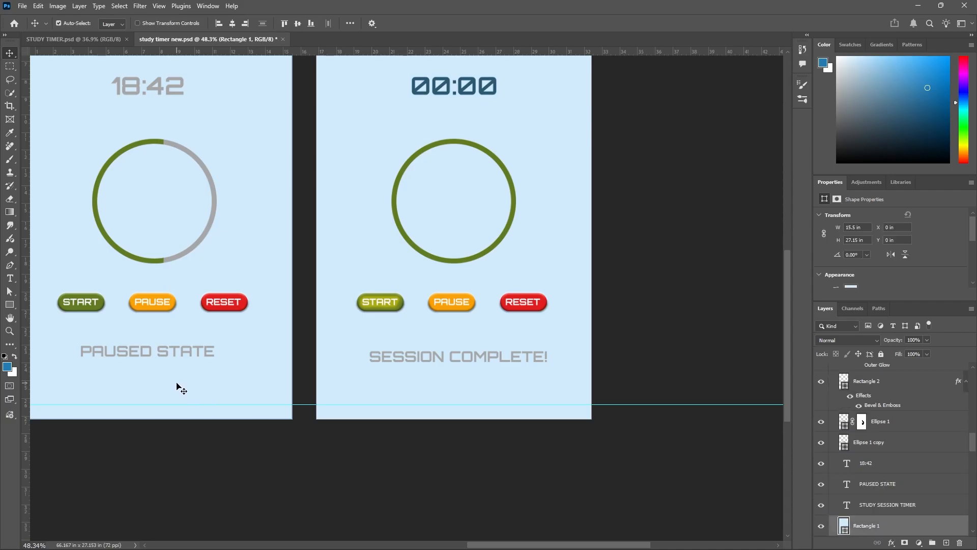
click(210, 354)
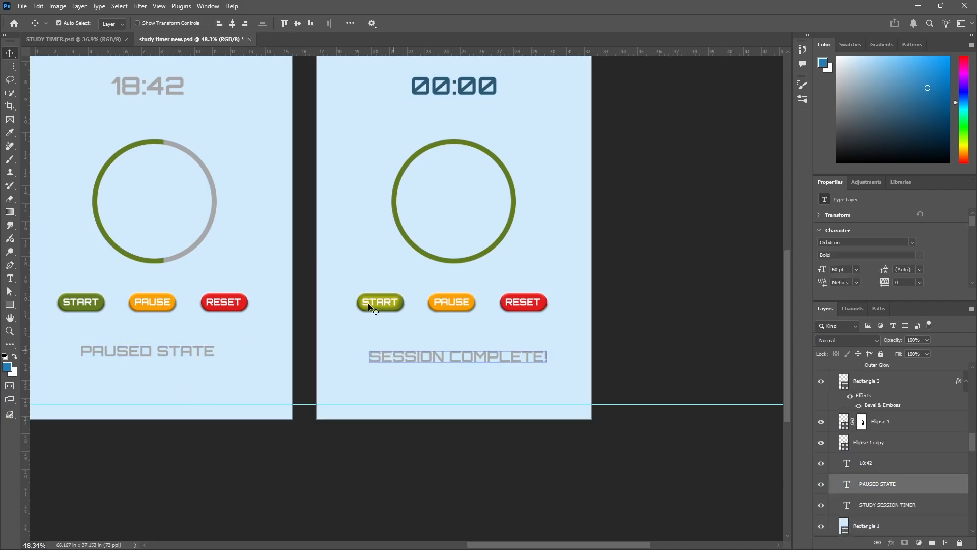
click(298, 26)
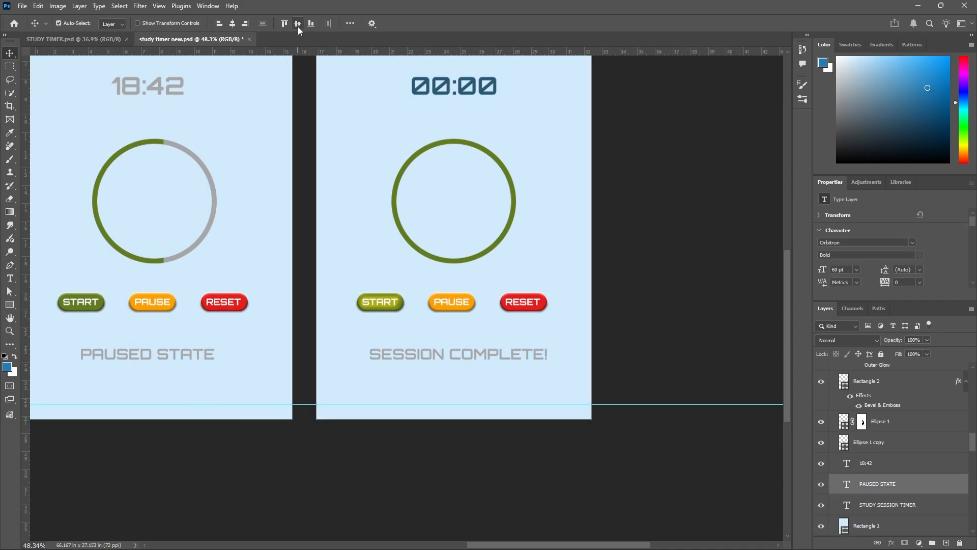
Hide the Outer Glow effect on the completed screen's START text.
scroll(633, 340, down, 7)
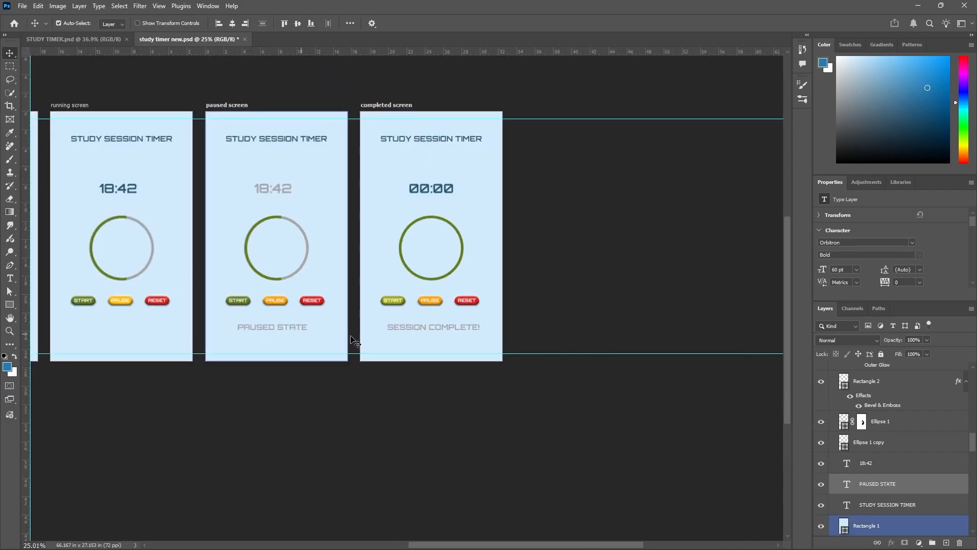
scroll(436, 312, up, 7)
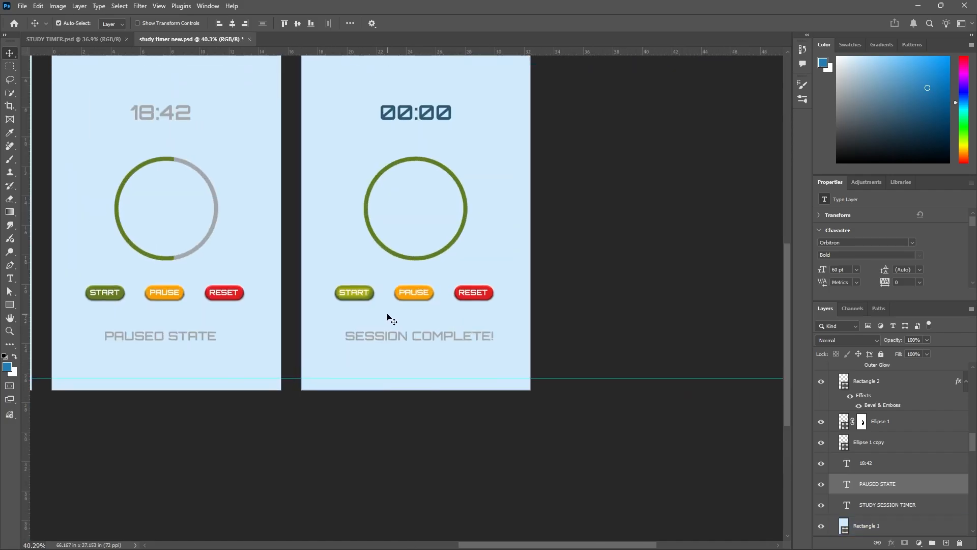
click(363, 286)
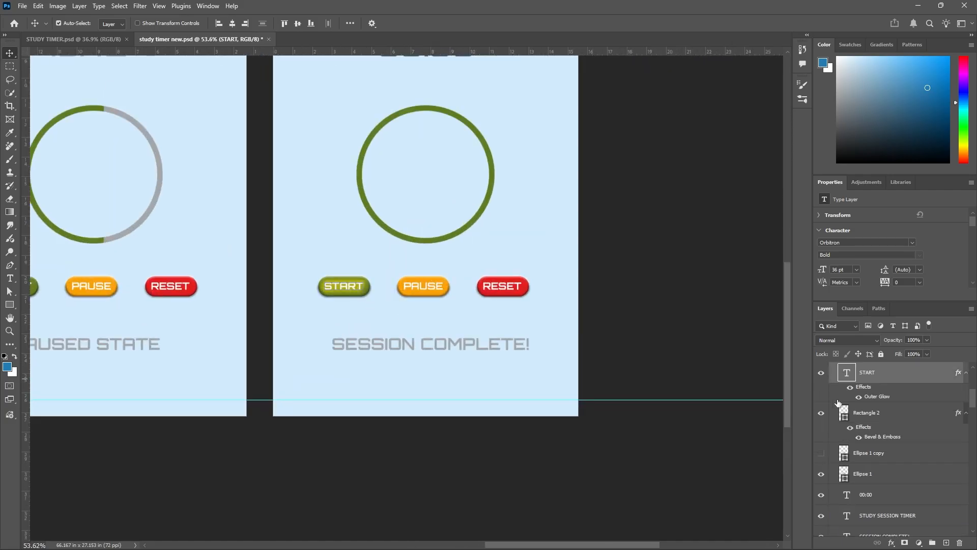
click(859, 397)
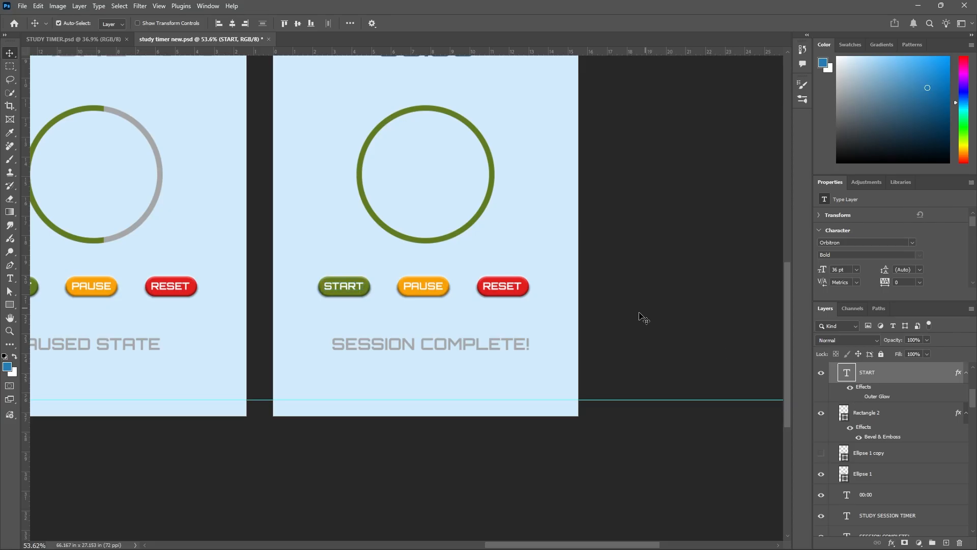
Compare the screens with those in STUDY TIMER.psd, then return to study timer new.psd.
scroll(631, 323, down, 7)
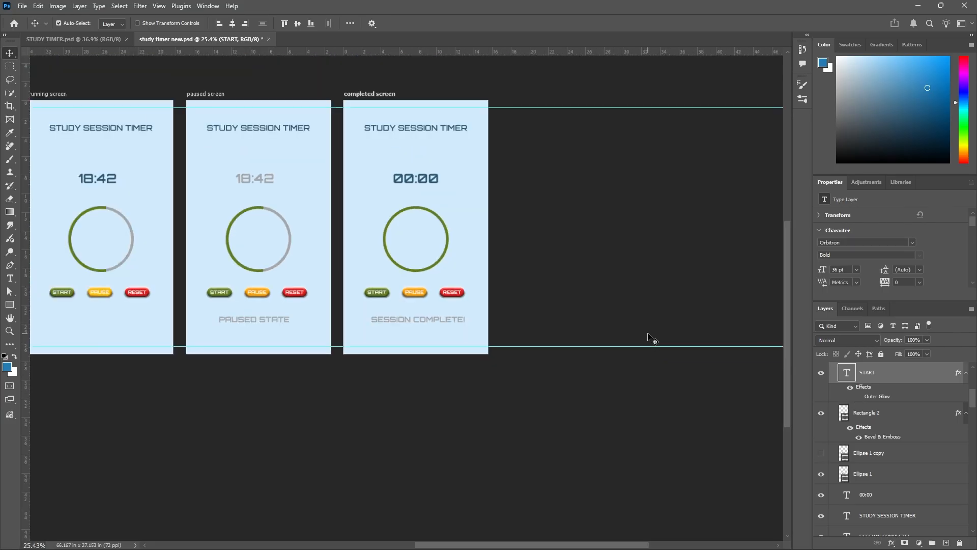
scroll(98, 283, up, 2)
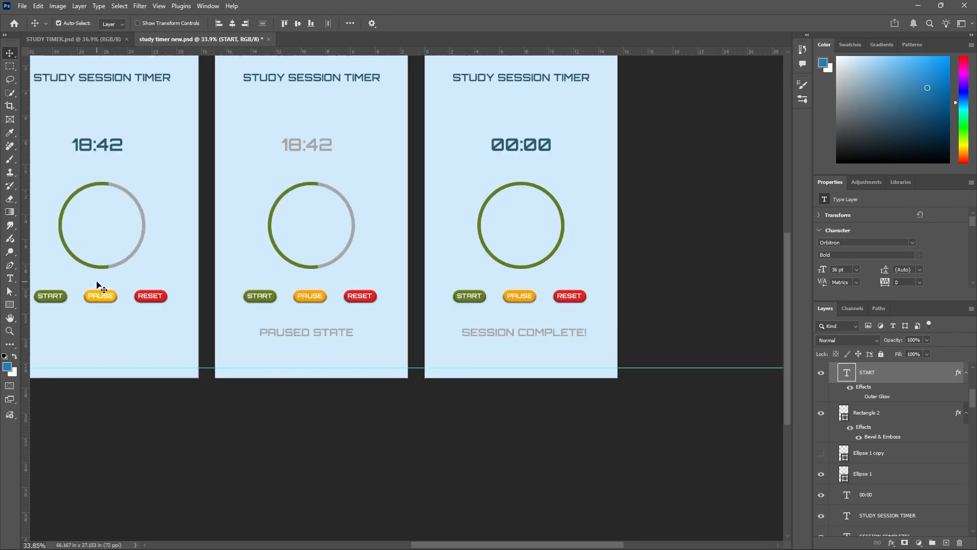
scroll(132, 337, down, 3)
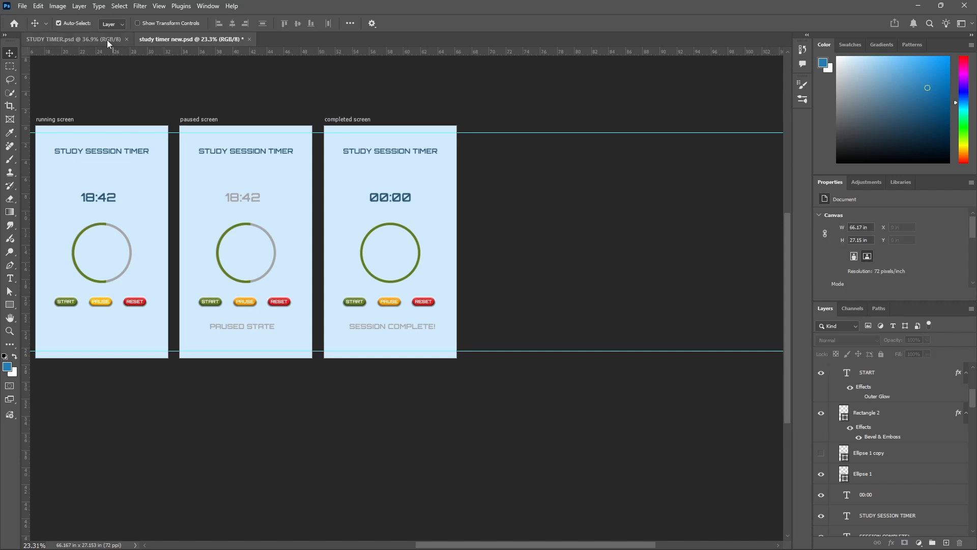
click(107, 40)
scroll(342, 230, down, 2)
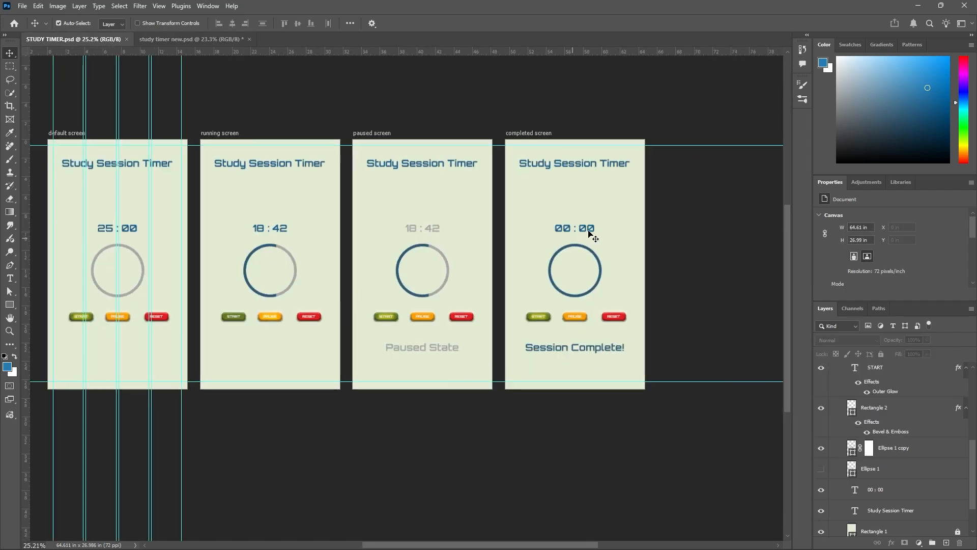
scroll(571, 364, up, 2)
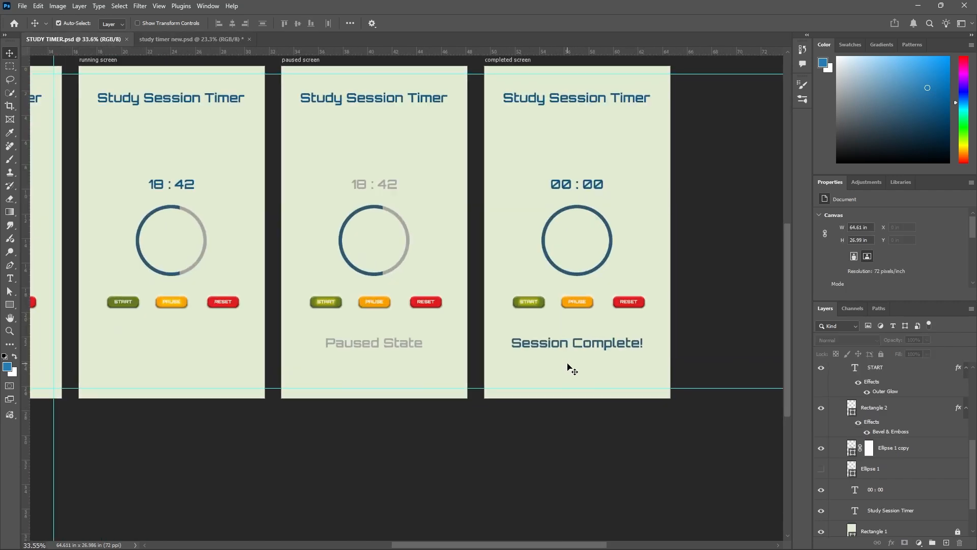
click(212, 38)
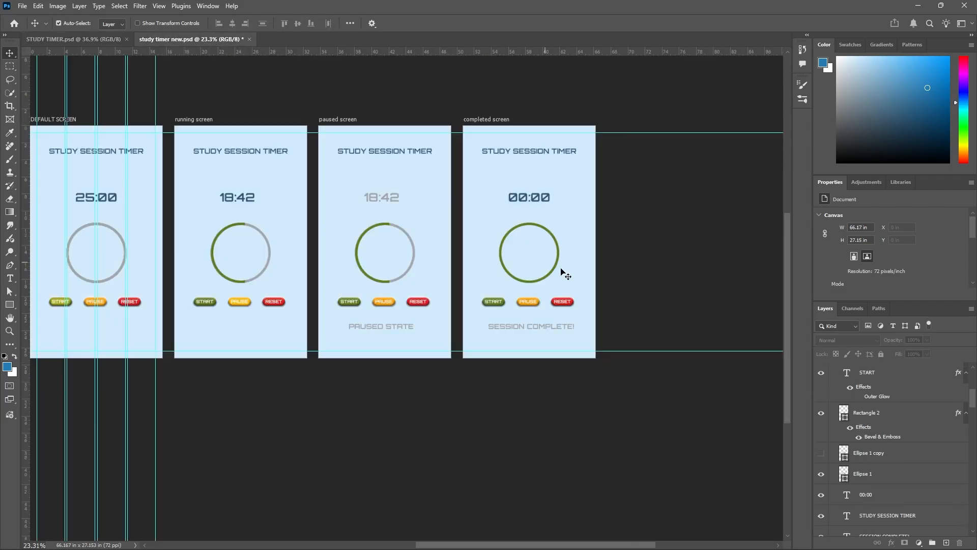
Recolour the SESSION COMPLETE! text to the dark blue 2a5873 sampled from the 00:00 timer text.
scroll(561, 269, up, 2)
scroll(561, 289, up, 1)
double_click(543, 370)
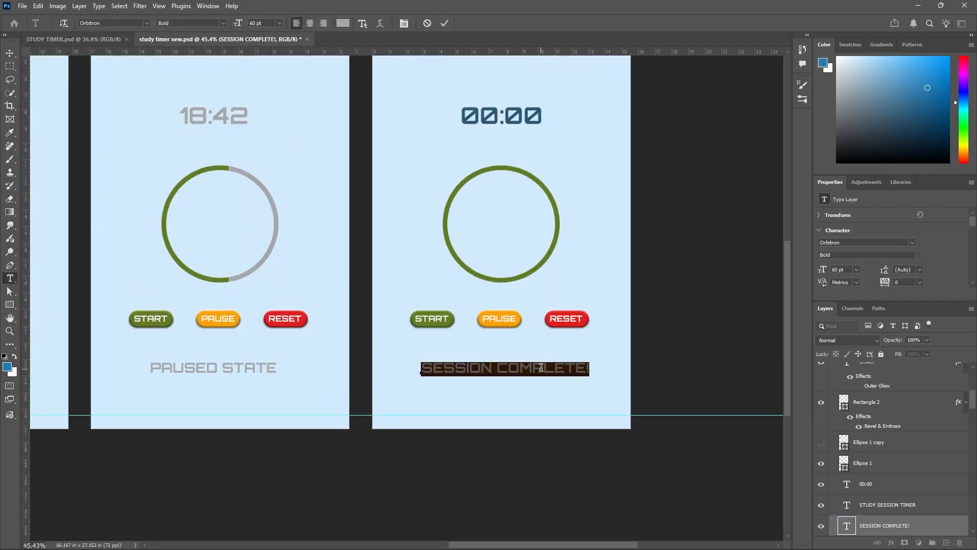
click(343, 23)
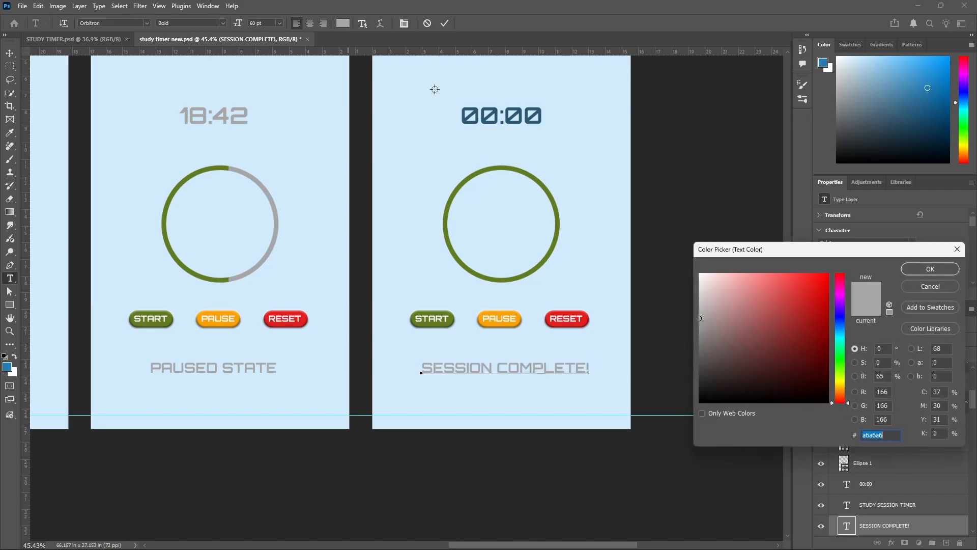
click(484, 119)
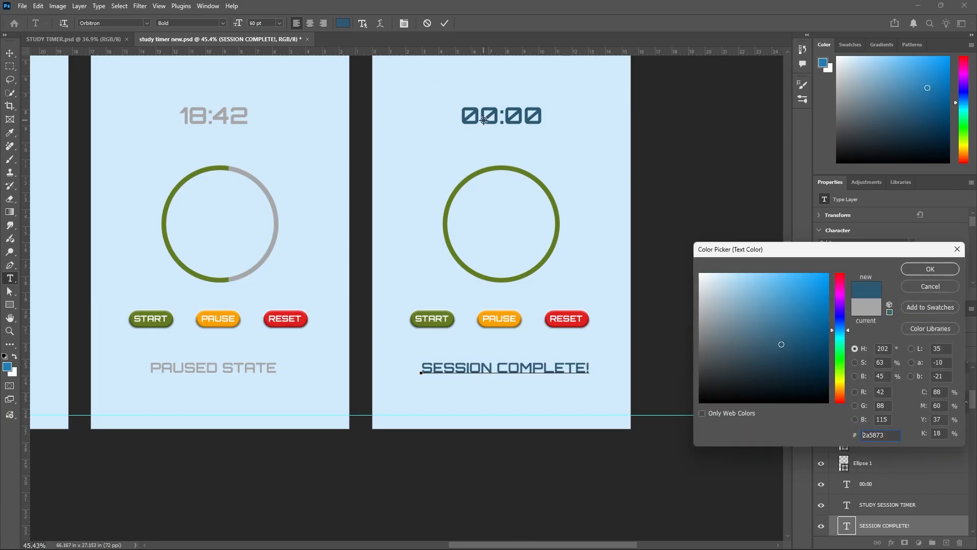
click(929, 270)
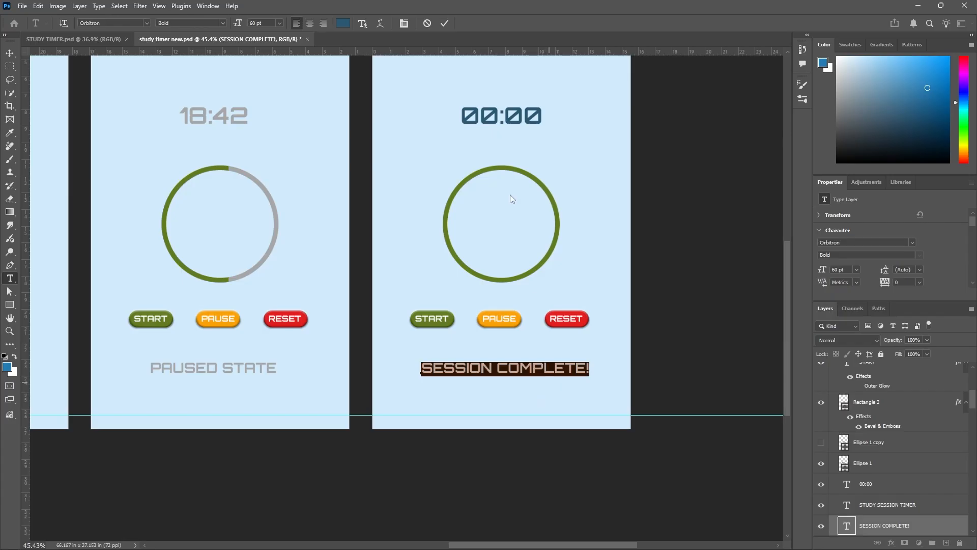
click(442, 24)
Check the finished screens against STUDY TIMER.psd, deselect everything and save study timer new.psd.
click(103, 39)
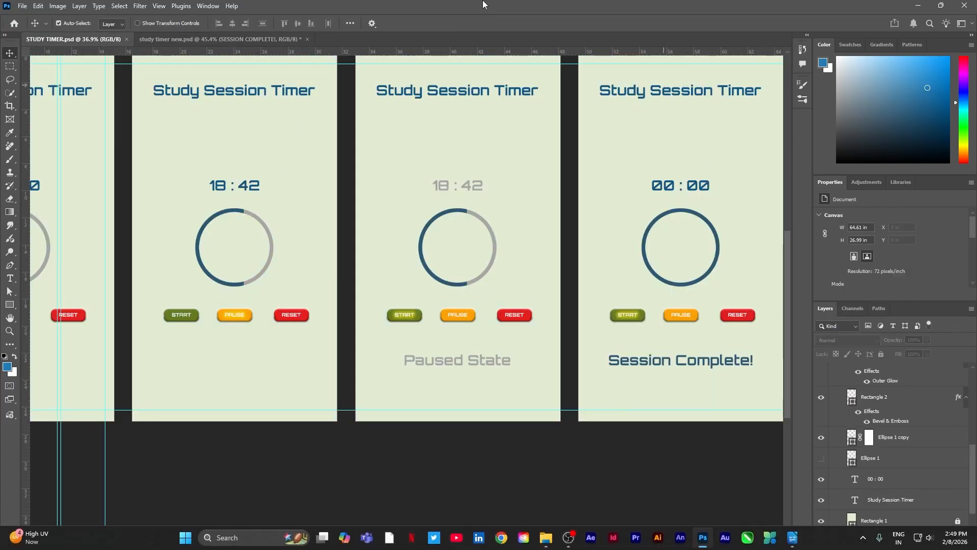
click(270, 39)
scroll(450, 203, down, 3)
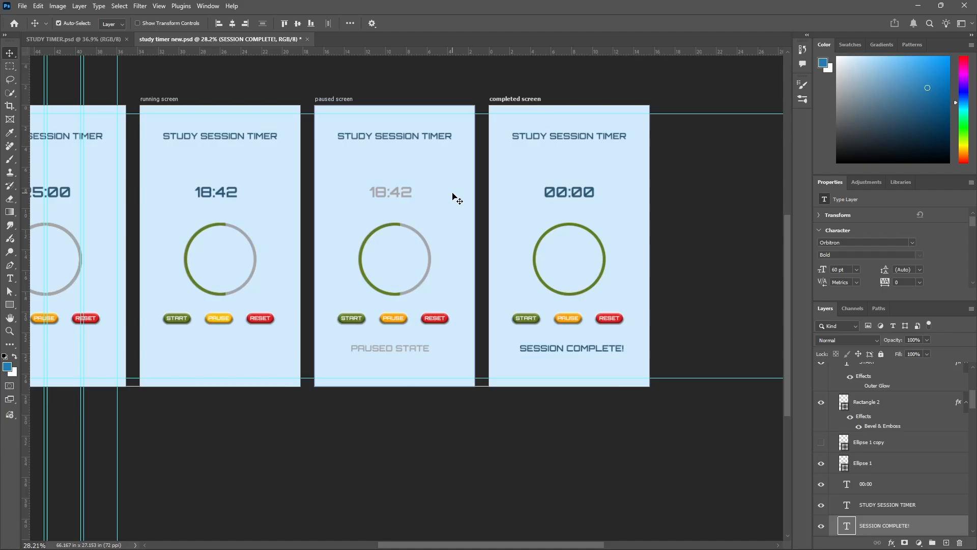
scroll(450, 203, down, 1)
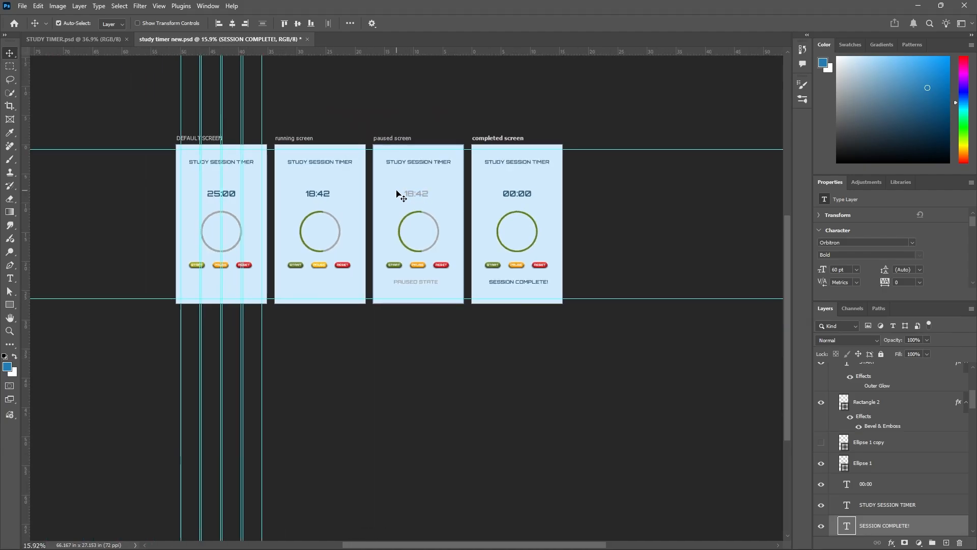
click(133, 223)
scroll(387, 244, up, 1)
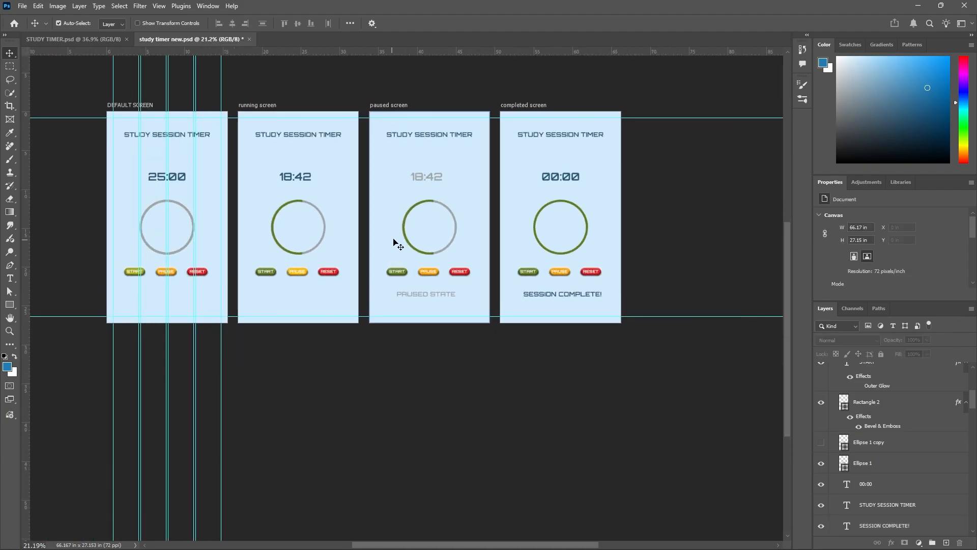
key(ctrl+s)
Collapse the completed screen and paused screen artboard groups in the layer list.
click(873, 401)
scroll(879, 397, up, 3)
scroll(879, 394, up, 3)
click(834, 371)
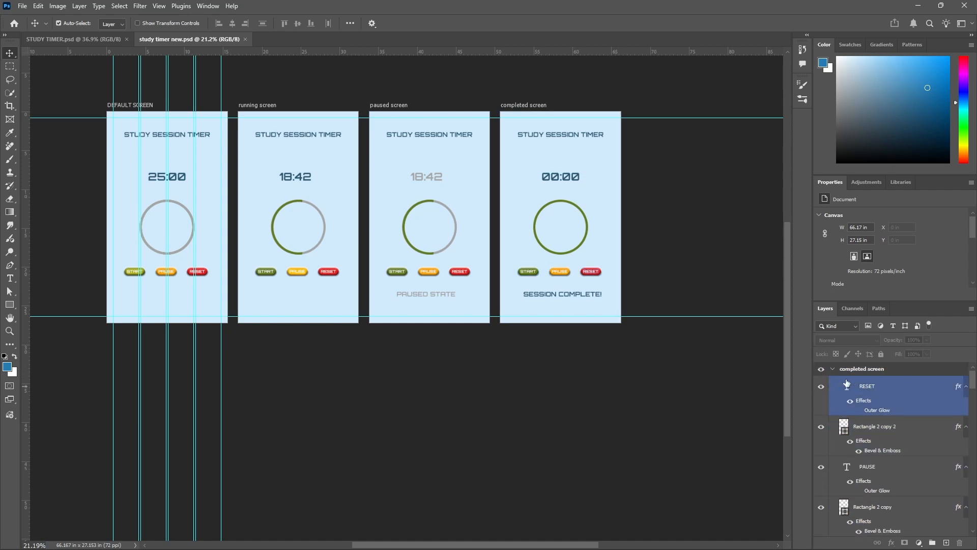
click(834, 370)
click(832, 383)
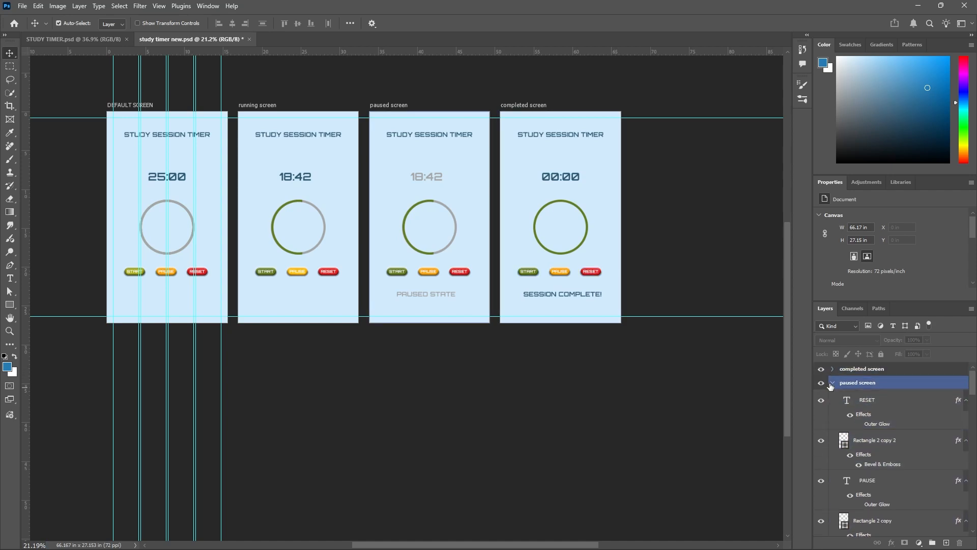
click(833, 383)
Collapse the running screen and DEFAULT SCREEN artboard groups so the layer list shows only the four artboards.
click(833, 396)
click(826, 424)
click(832, 460)
scroll(834, 458, down, 5)
click(824, 475)
scroll(823, 474, down, 3)
click(823, 470)
scroll(827, 467, down, 2)
click(833, 463)
scroll(833, 463, down, 2)
click(830, 461)
click(834, 429)
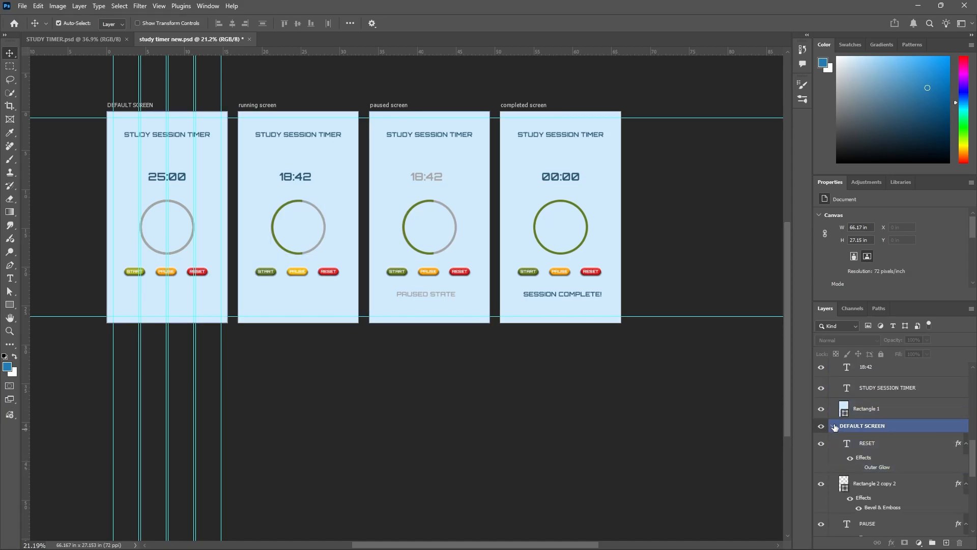
click(833, 427)
click(848, 370)
scroll(850, 347, down, 4)
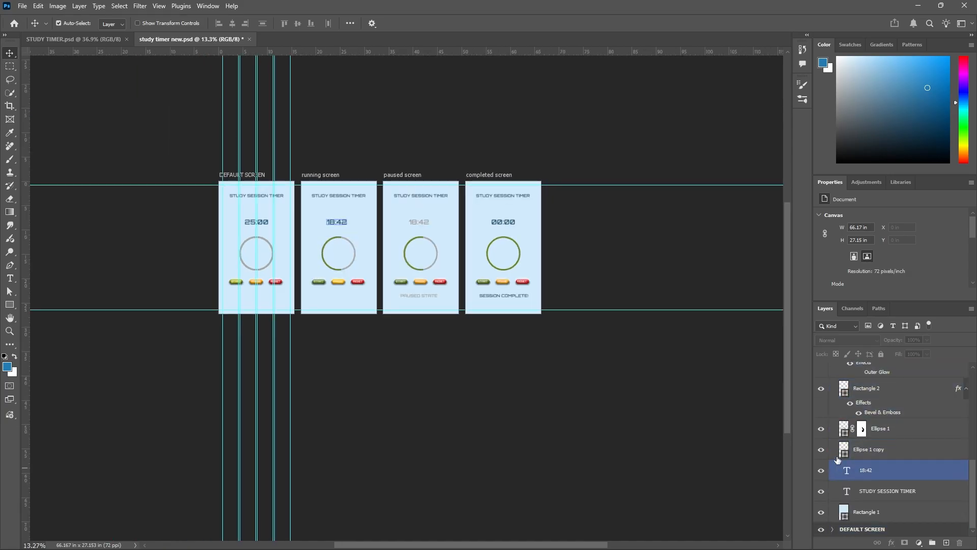
scroll(837, 464, up, 3)
scroll(845, 436, up, 6)
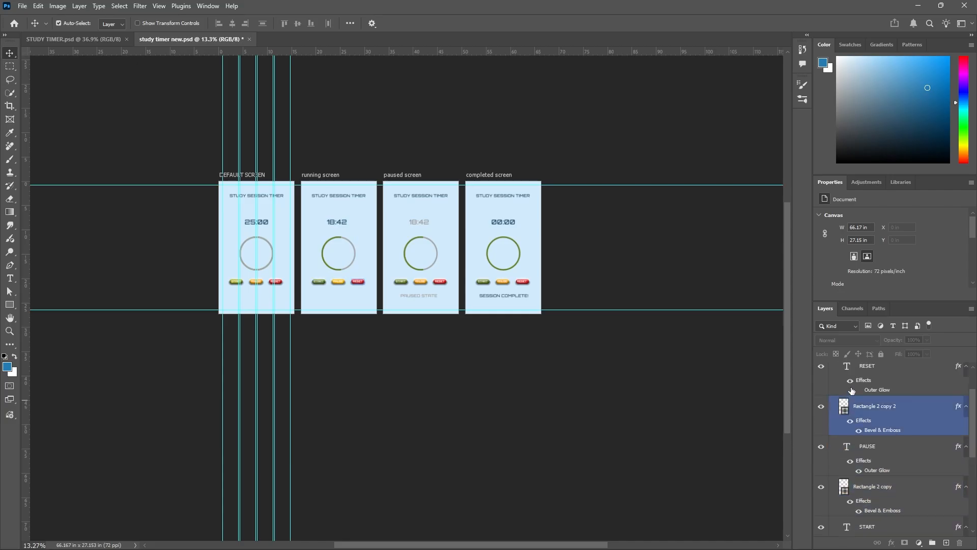
click(833, 397)
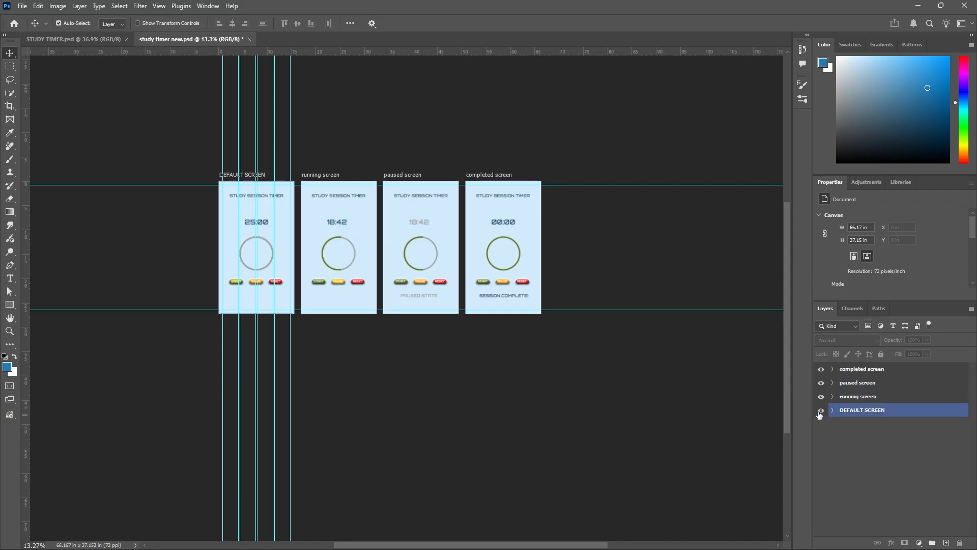
Check each artboard by hiding and reshowing it, from DEFAULT SCREEN up to completed screen.
click(821, 411)
click(820, 410)
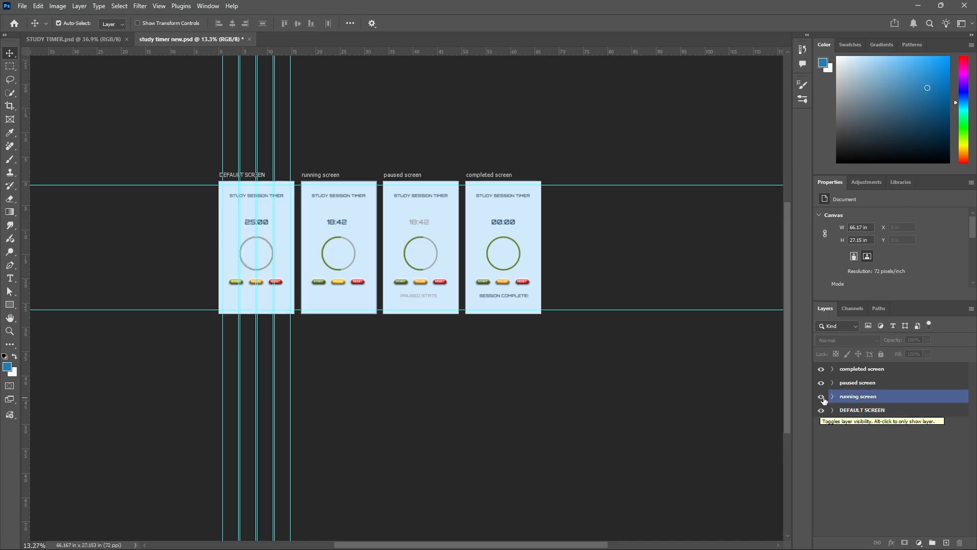
click(823, 398)
click(823, 397)
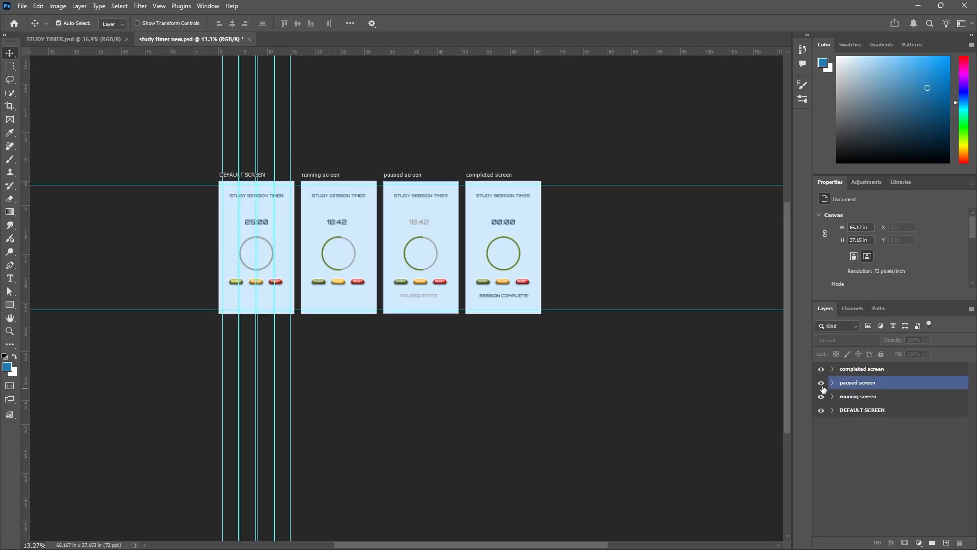
click(822, 384)
click(821, 382)
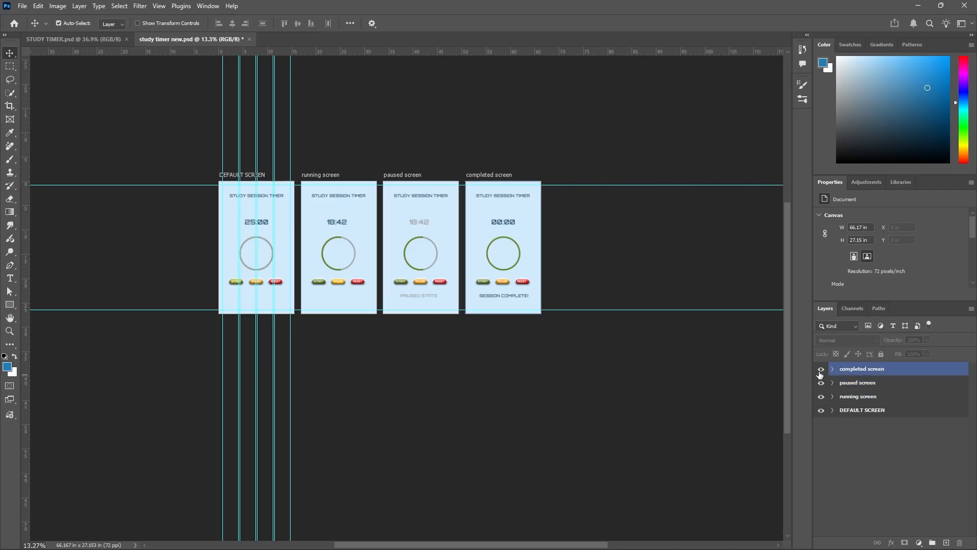
click(821, 369)
click(822, 369)
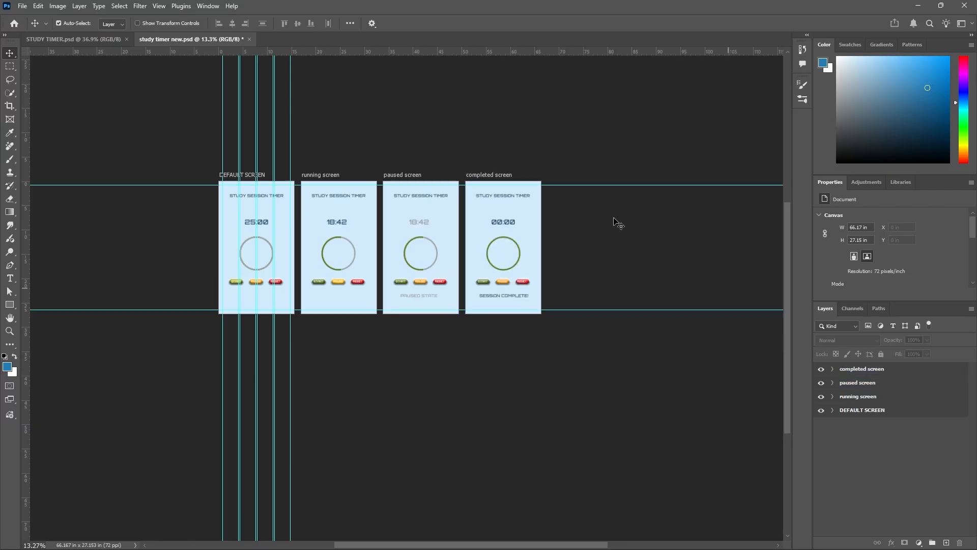
Set up an Export As with only the DEFAULT SCREEN artboard selected, as PNG at 1116 x 1955 px.
scroll(376, 122, up, 2)
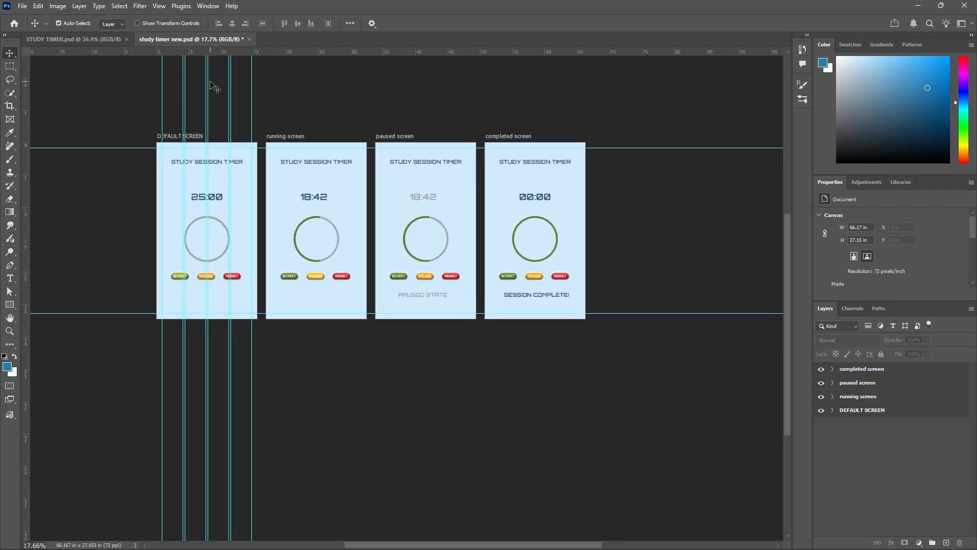
scroll(212, 84, up, 2)
drag(785, 240, 788, 195)
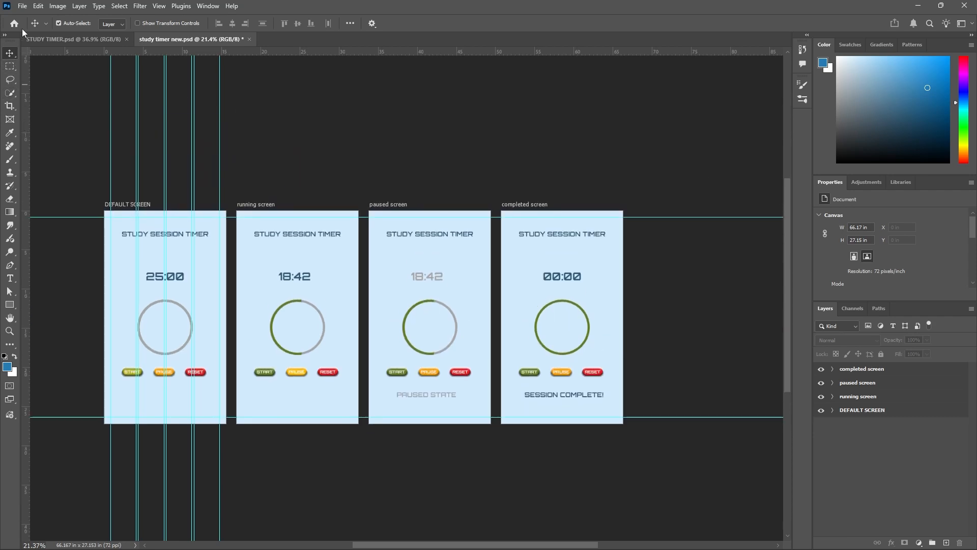
click(23, 7)
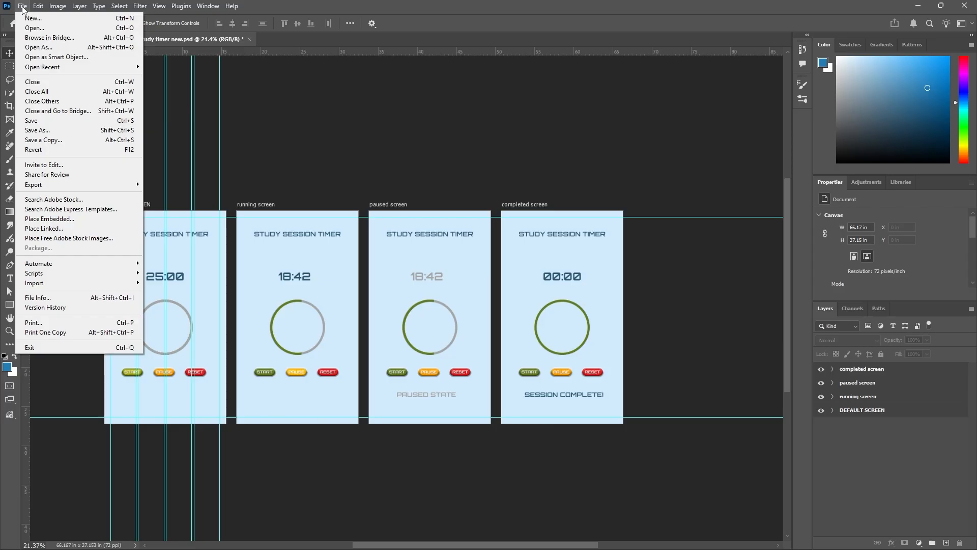
mouse_move(136, 186)
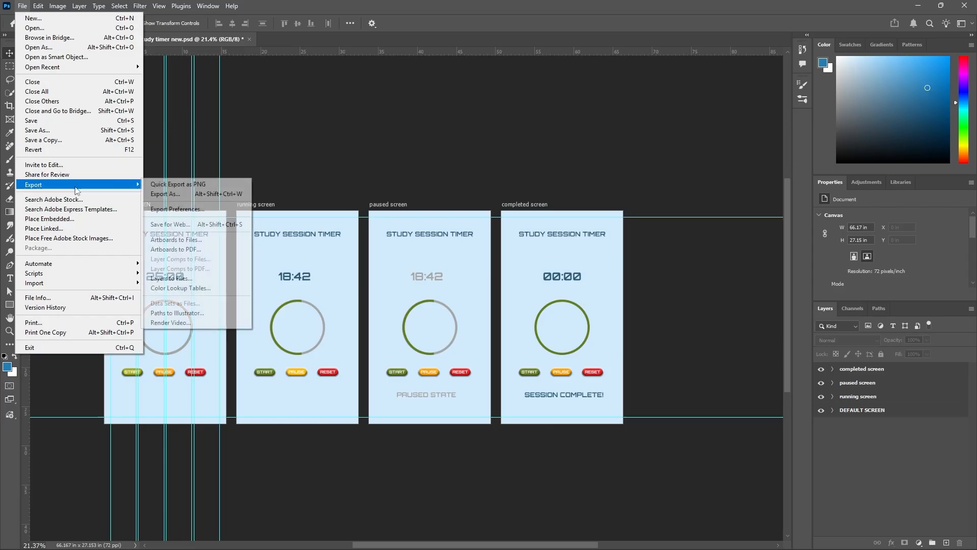
click(177, 195)
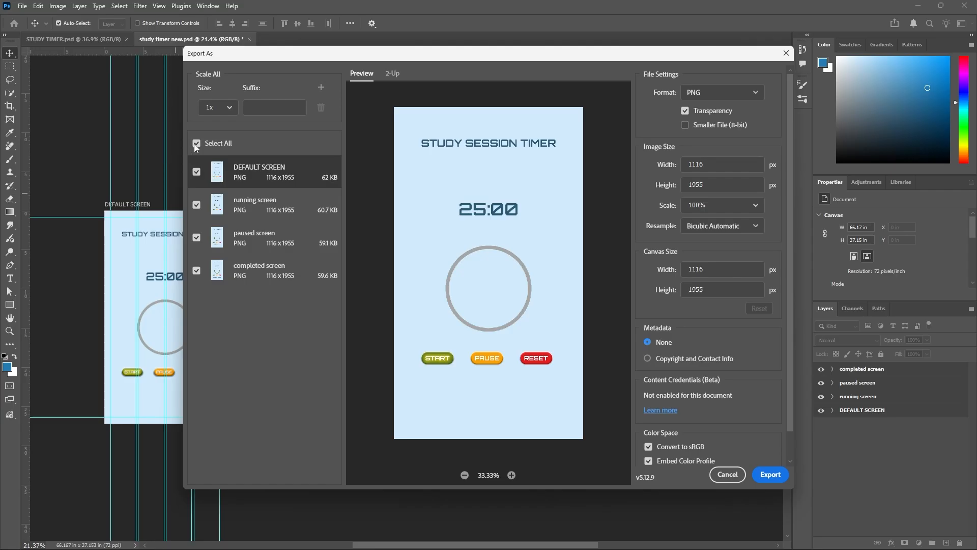
click(195, 143)
click(196, 172)
scroll(749, 356, down, 2)
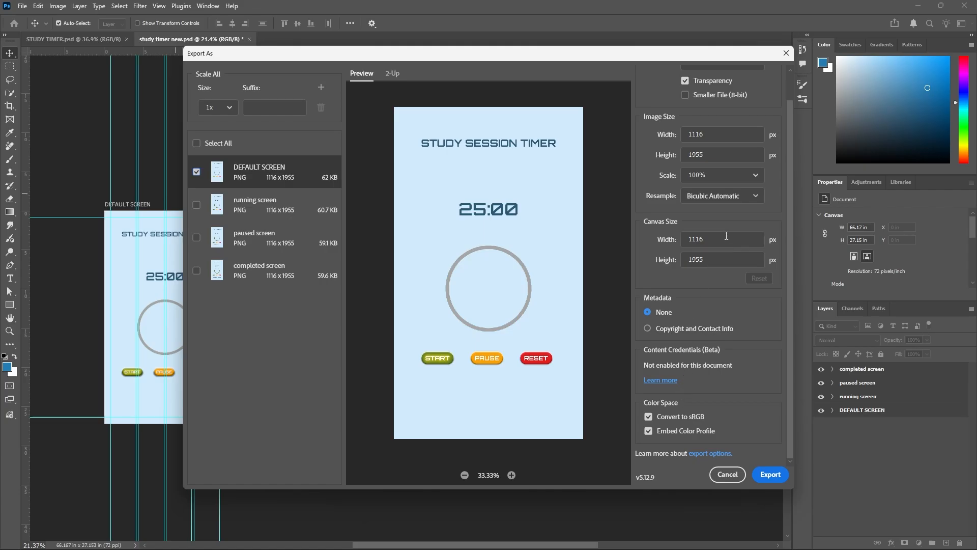
scroll(730, 189, up, 2)
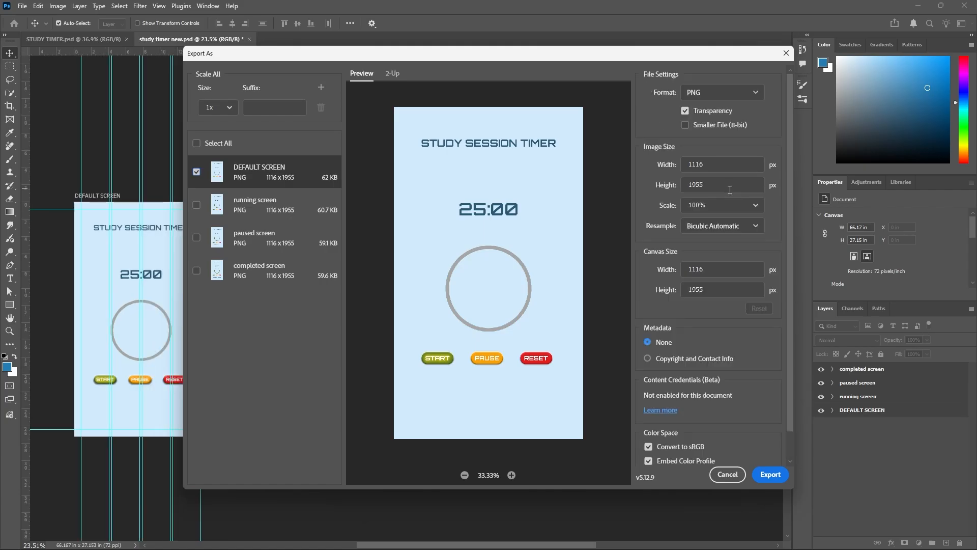
Export the DEFAULT SCREEN artboard to the Desktop as 1 DEFAULT SCREEN.png.
click(770, 475)
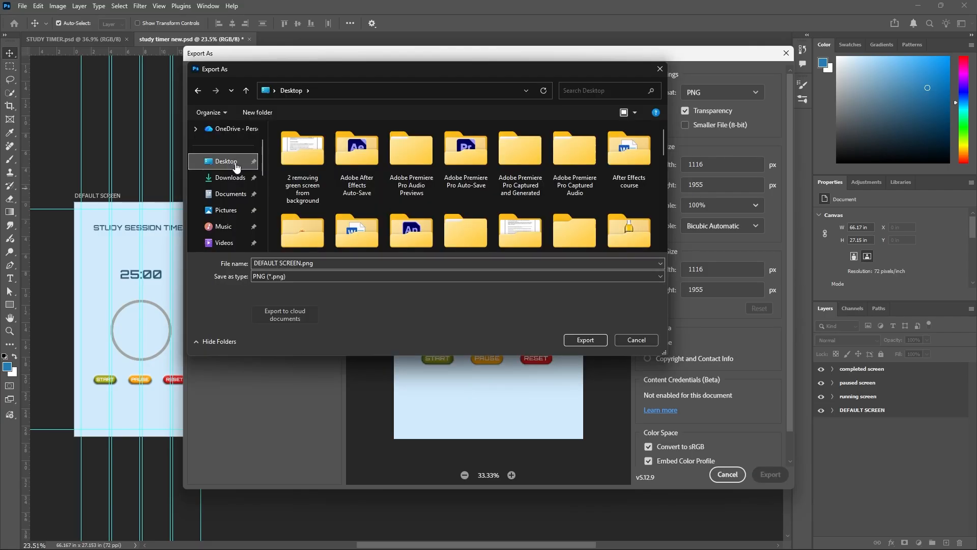
click(254, 264)
click(255, 263)
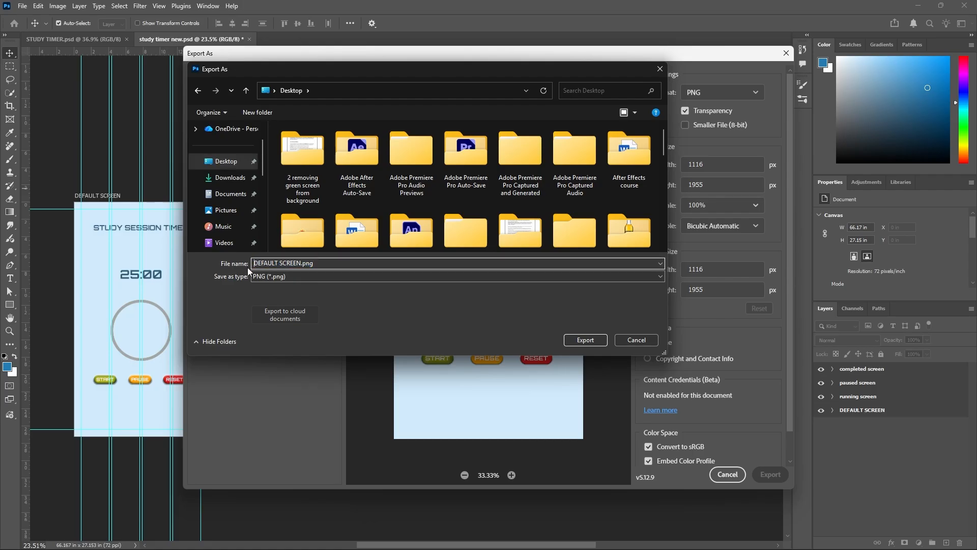
text(1)
click(581, 340)
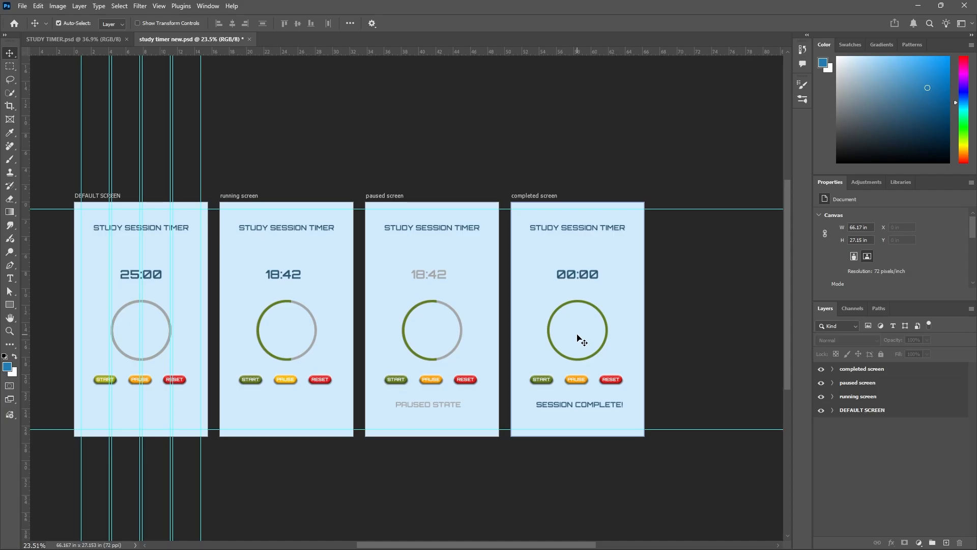
Export only the running screen artboard as a PNG named 2 running screen.png on the Desktop.
click(23, 6)
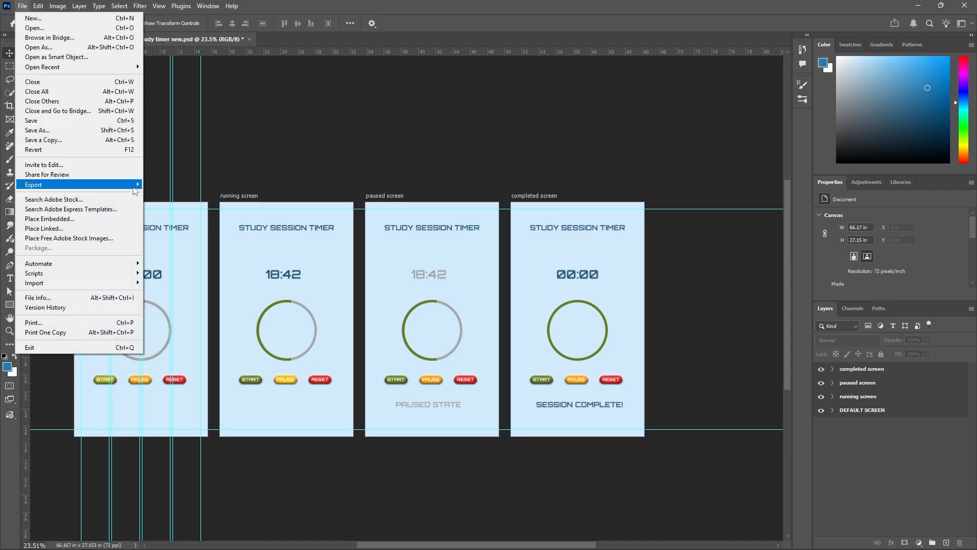
mouse_move(135, 190)
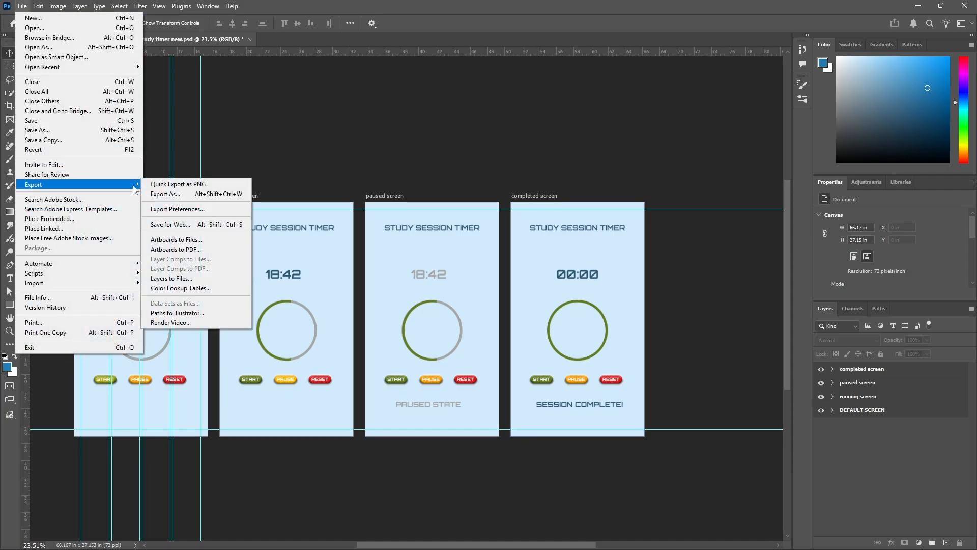
click(179, 195)
click(197, 143)
click(197, 205)
click(767, 476)
click(597, 337)
Export only the paused screen artboard as a PNG named 3 paused screen.png on the Desktop.
click(22, 6)
mouse_move(136, 184)
click(164, 197)
click(197, 143)
click(197, 239)
click(763, 474)
click(255, 264)
text(3)
click(585, 339)
Export only the completed screen artboard as a PNG named 4 completed screen.png on the Desktop.
click(22, 6)
mouse_move(122, 184)
click(165, 196)
click(197, 143)
click(197, 270)
click(767, 474)
click(254, 263)
text(4)
click(596, 340)
Minimise the Photoshop and LibreOffice Writer windows to reach the Windows desktop and refresh it.
click(917, 6)
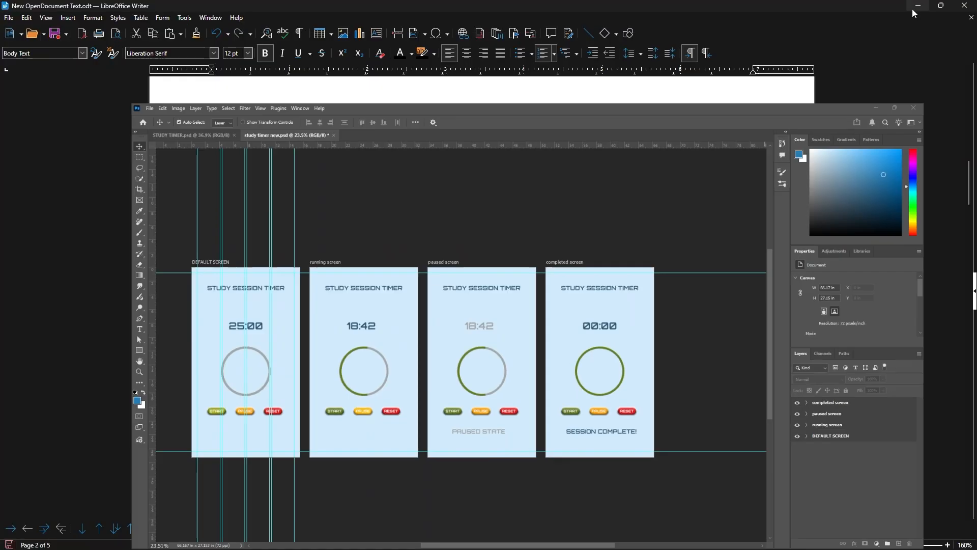
click(918, 6)
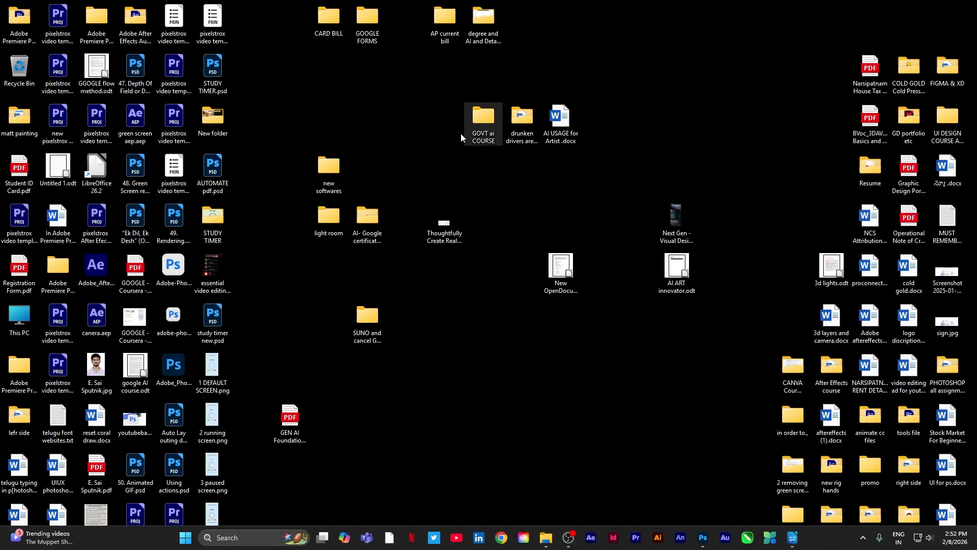
right_click(367, 69)
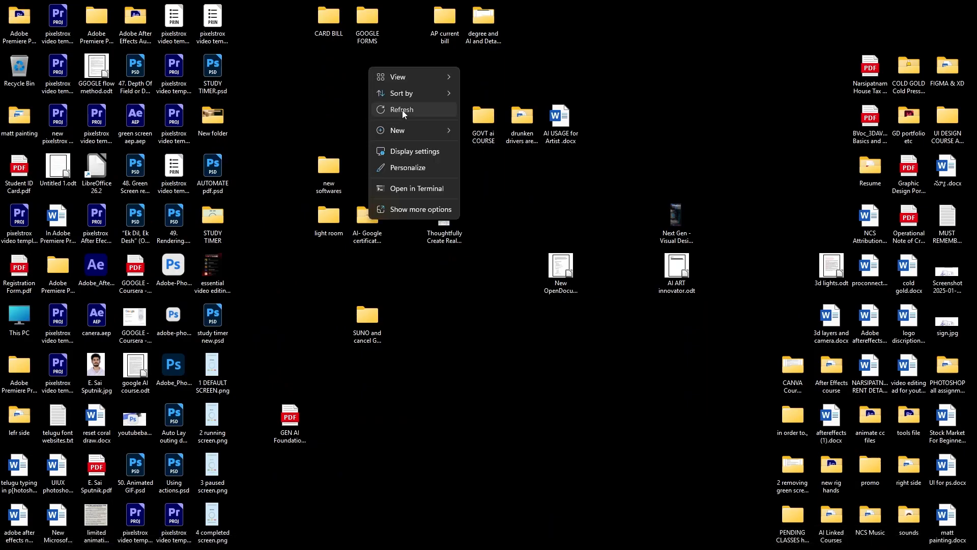
click(402, 110)
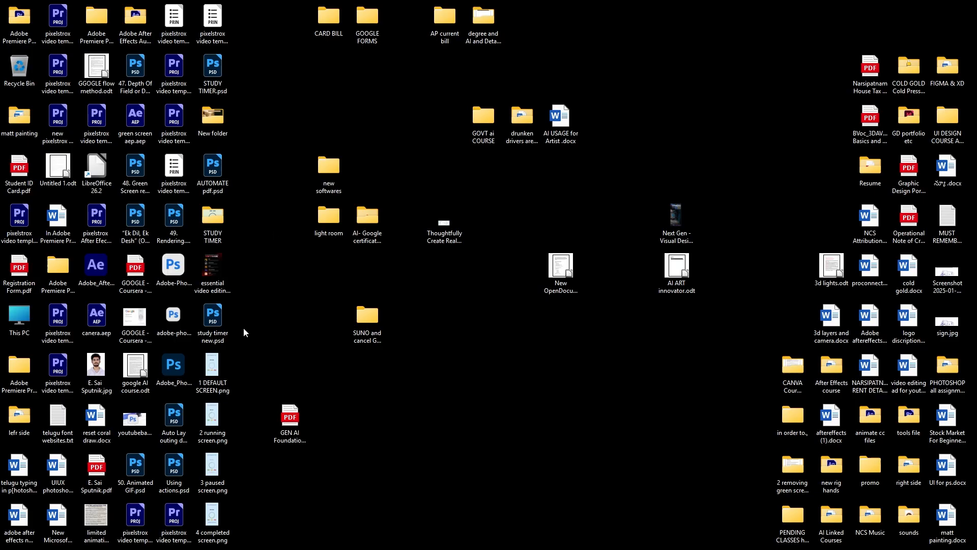
Copy the name of study timer new.psd and create a desktop folder named study timer new.
right_click(218, 320)
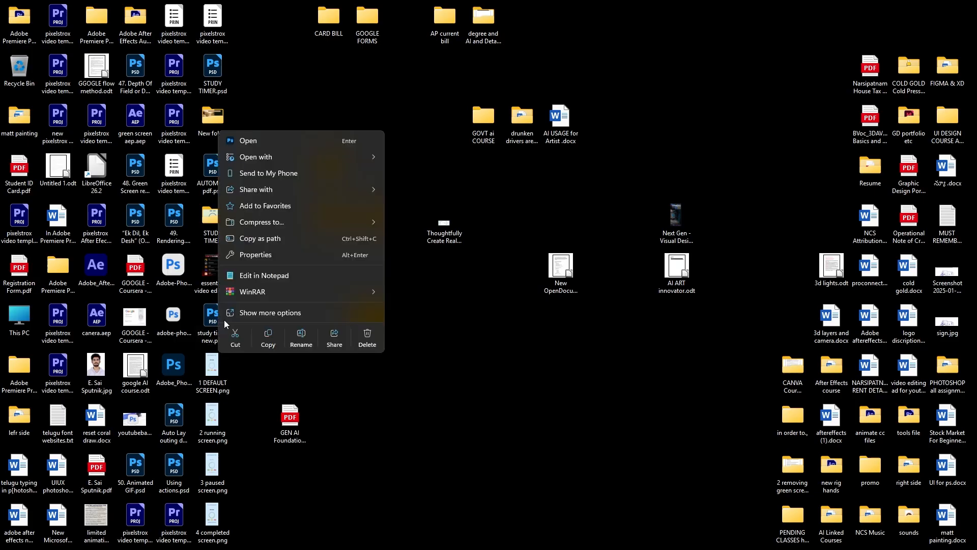
click(297, 344)
key(ctrl+c)
click(305, 335)
right_click(440, 279)
mouse_move(515, 341)
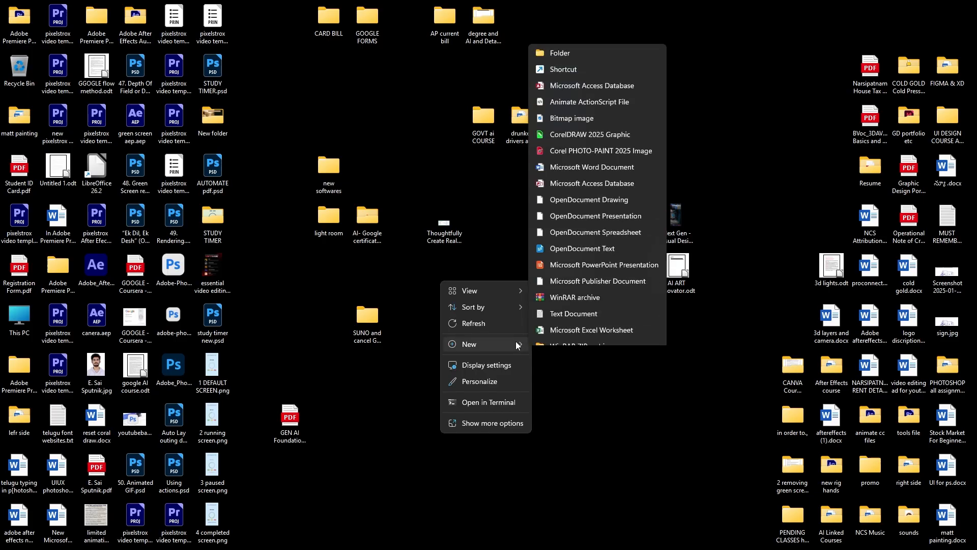
click(572, 32)
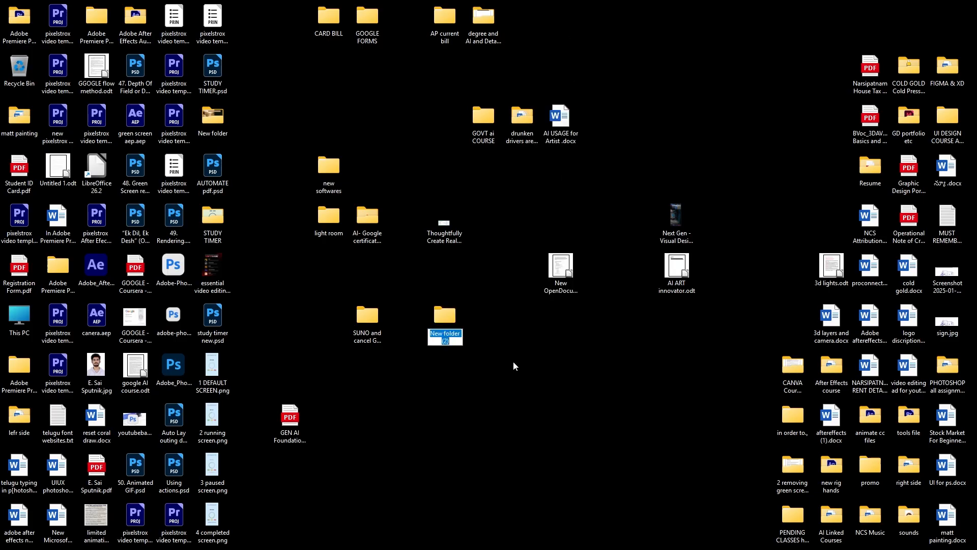
key(ctrl+v)
key(Return)
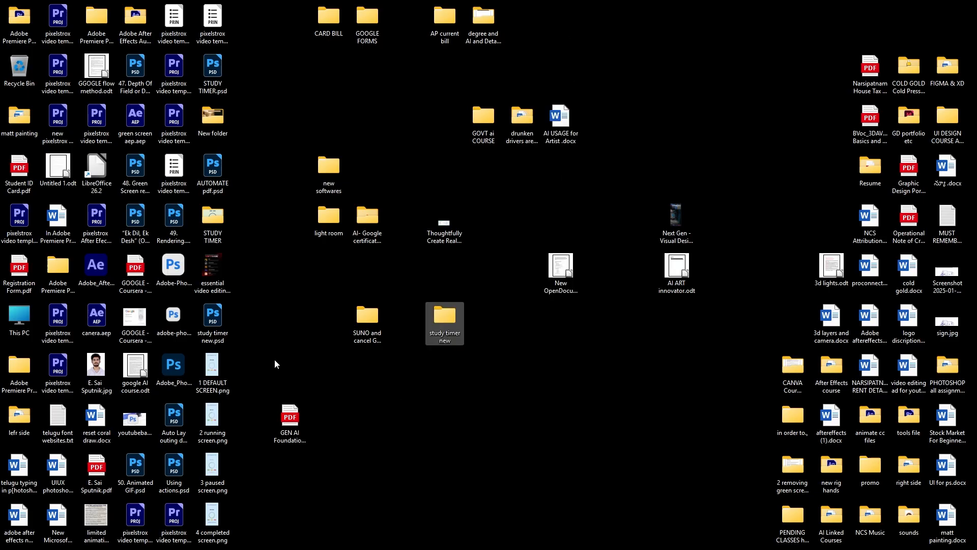
Move study timer new.psd and the four exported PNG files into the study timer new folder and open it.
drag(248, 318, 208, 542)
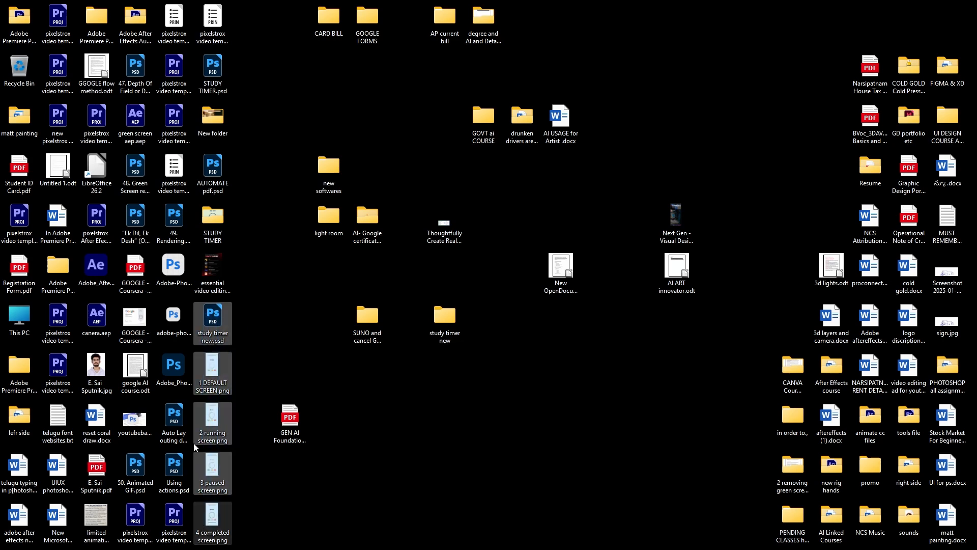
drag(211, 338, 451, 328)
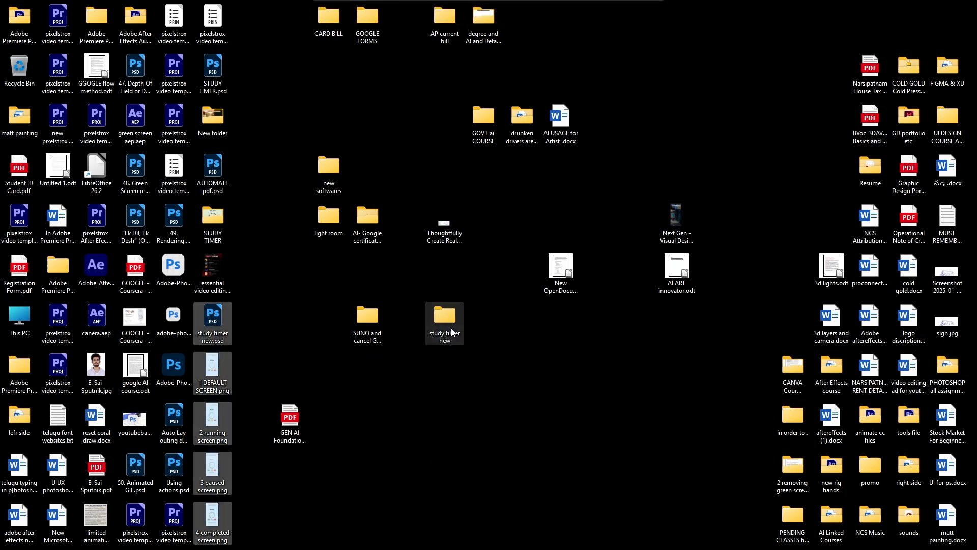
double_click(451, 326)
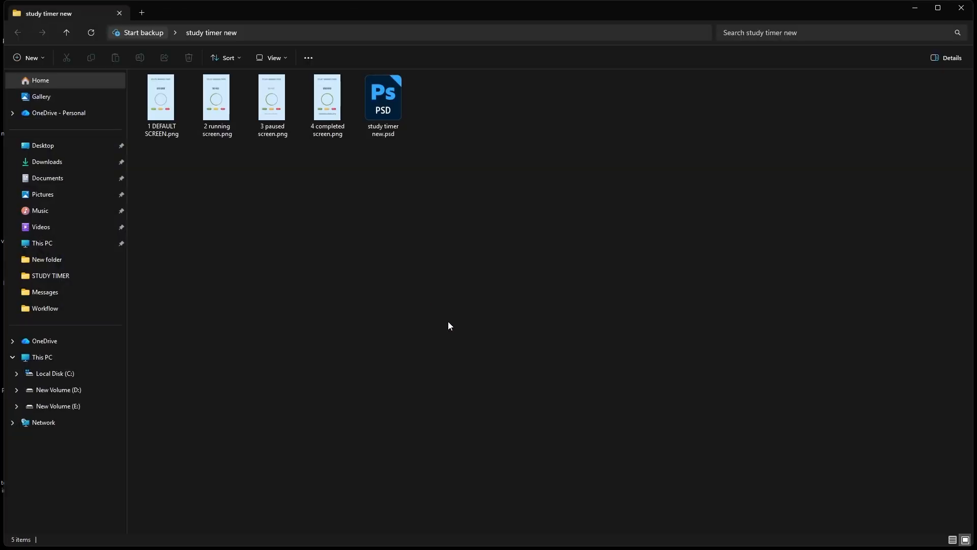
Review the four exported screen images full size in the image viewer, then close it.
click(168, 122)
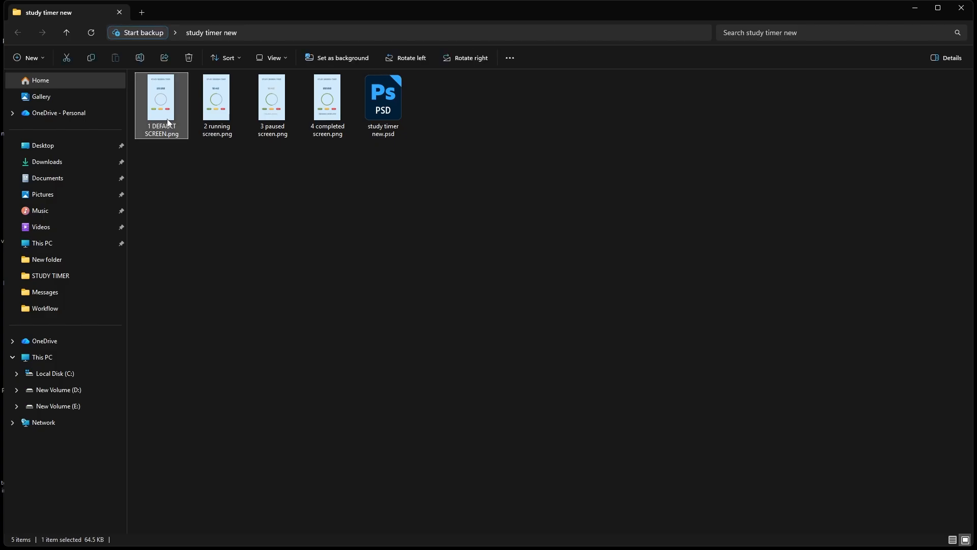
double_click(168, 122)
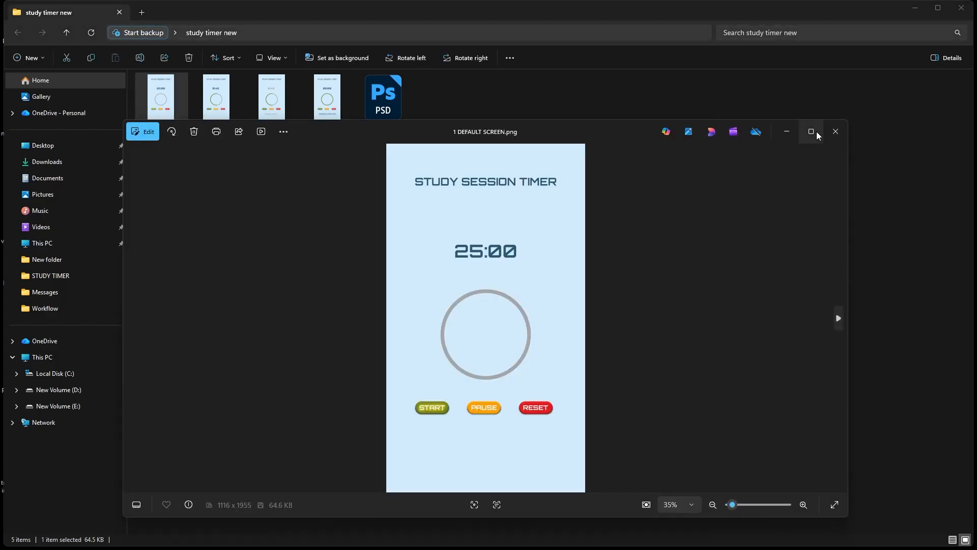
click(815, 131)
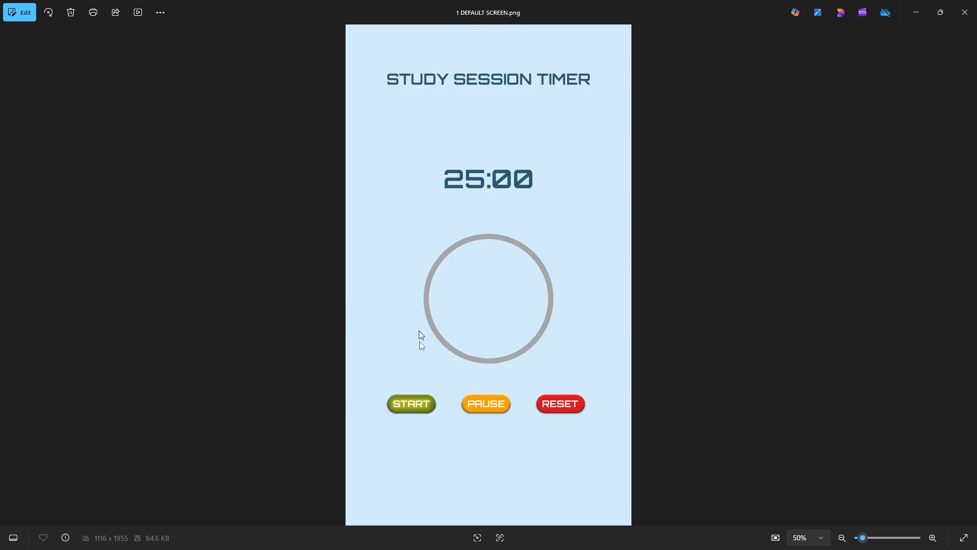
click(968, 275)
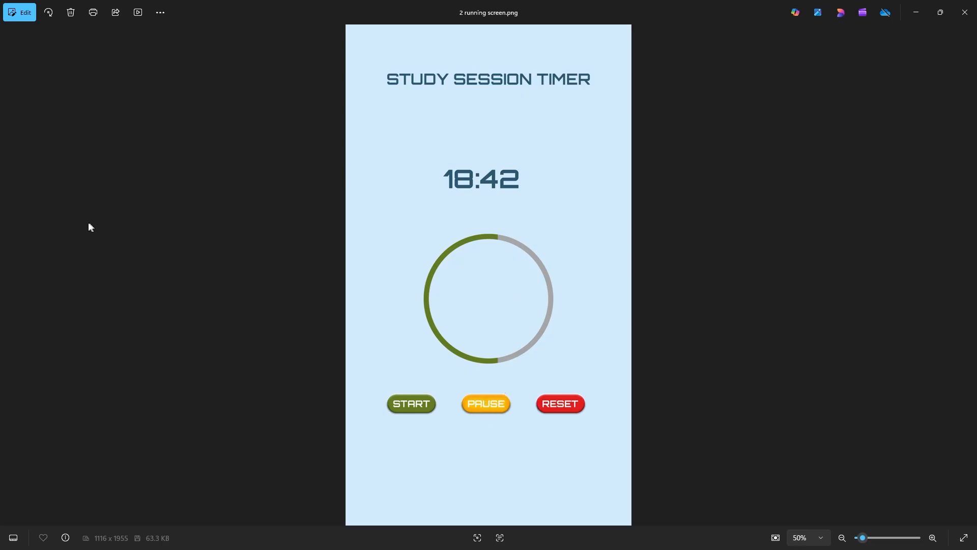
key(Right)
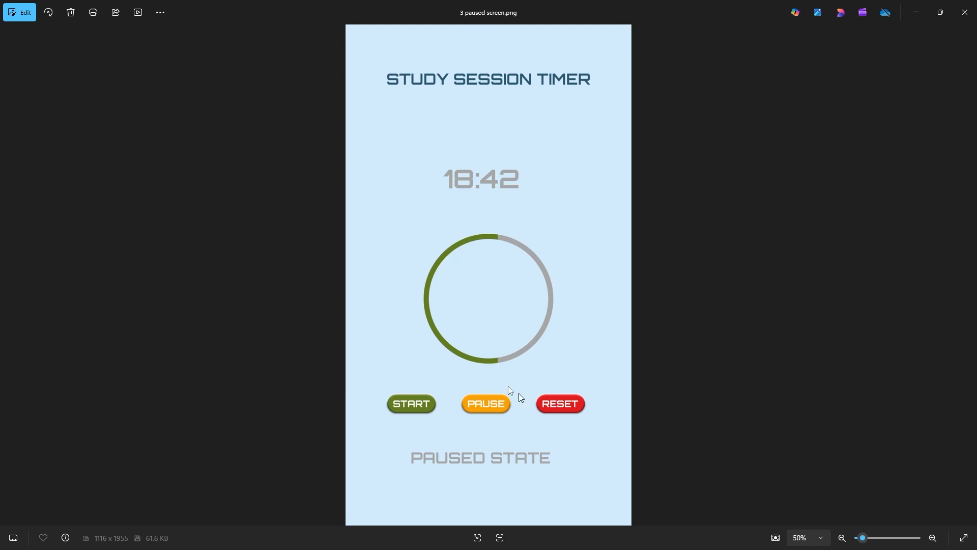
mouse_move(967, 286)
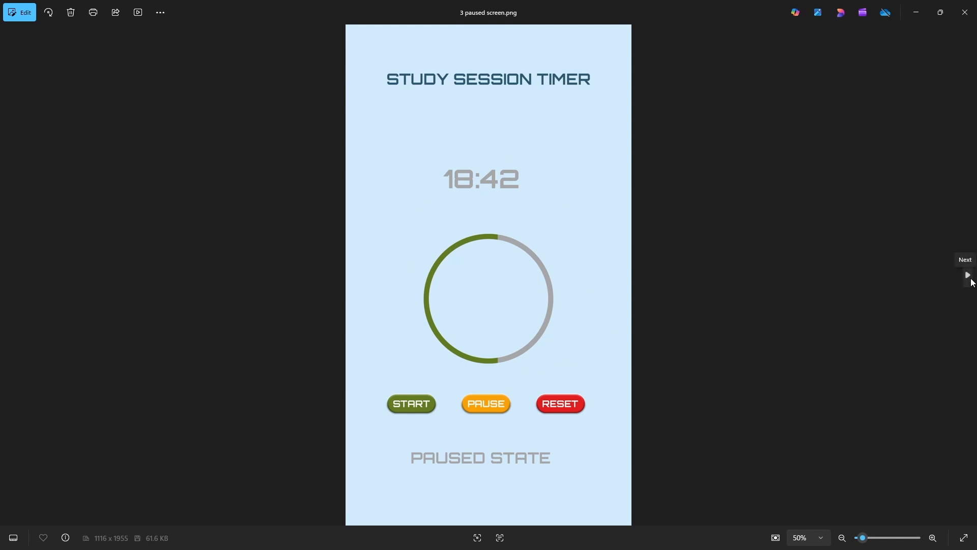
click(970, 279)
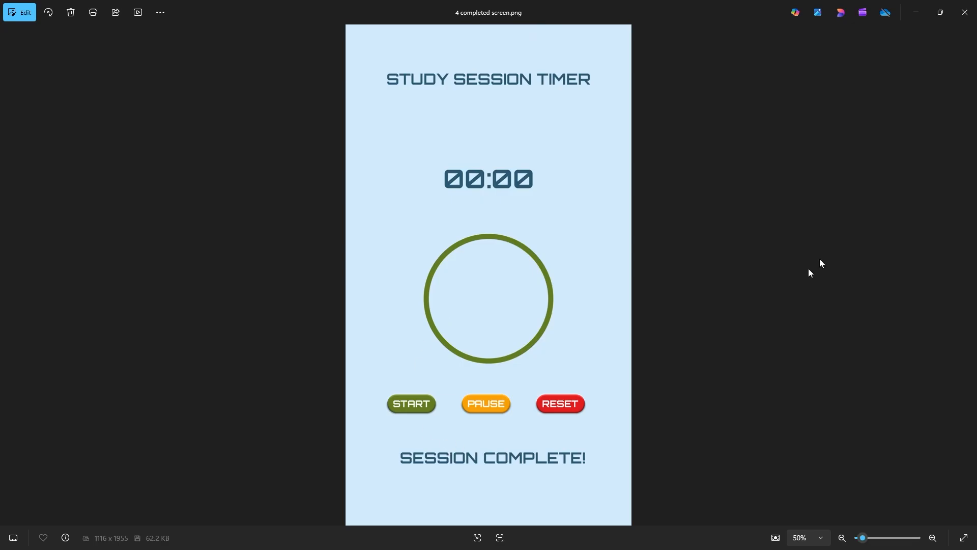
click(953, 18)
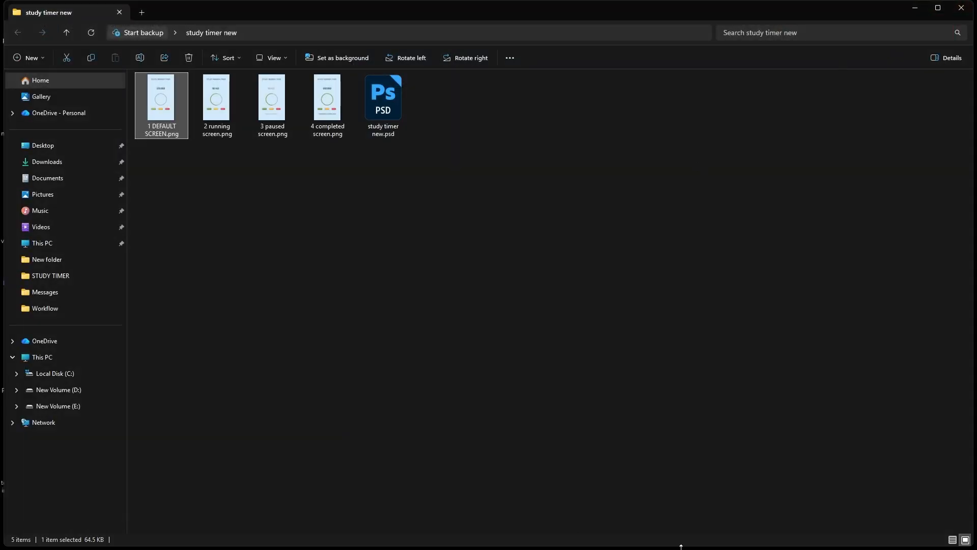